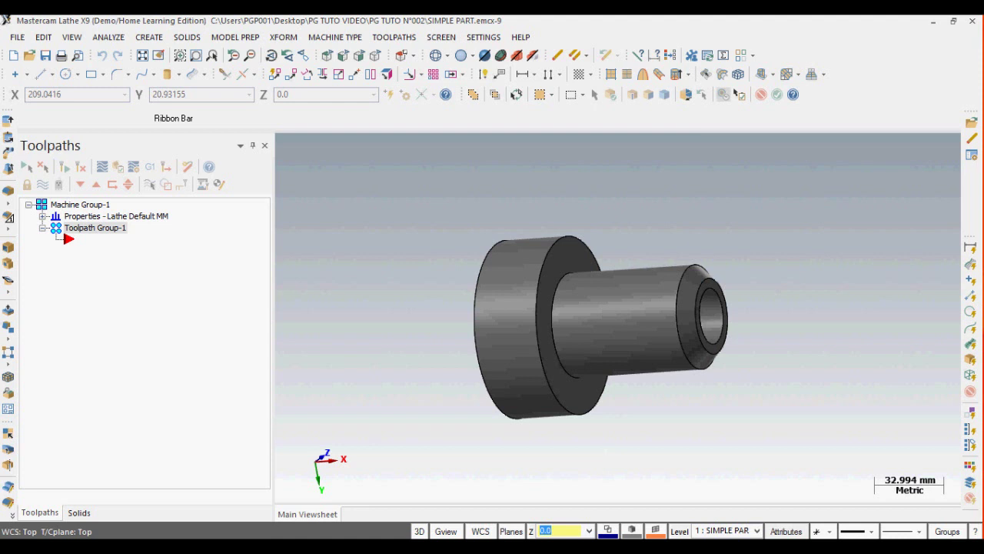
Start a new empty file and bring up the dialog for opening an existing file
{"action": "mouse_move", "coordinate": [666, 193]}
{"action": "middle_mouse_down"}
{"action": "mouse_move", "coordinate": [723, 220]}
{"action": "mouse_move", "coordinate": [739, 260]}
{"action": "mouse_move", "coordinate": [564, 268]}
{"action": "mouse_move", "coordinate": [707, 266]}
{"action": "mouse_move", "coordinate": [645, 258]}
{"action": "mouse_move", "coordinate": [684, 247]}
{"action": "mouse_move", "coordinate": [697, 263]}
{"action": "mouse_move", "coordinate": [556, 269]}
{"action": "mouse_move", "coordinate": [731, 286]}
{"action": "mouse_move", "coordinate": [527, 343]}
{"action": "mouse_move", "coordinate": [600, 342]}
{"action": "middle_mouse_up"}
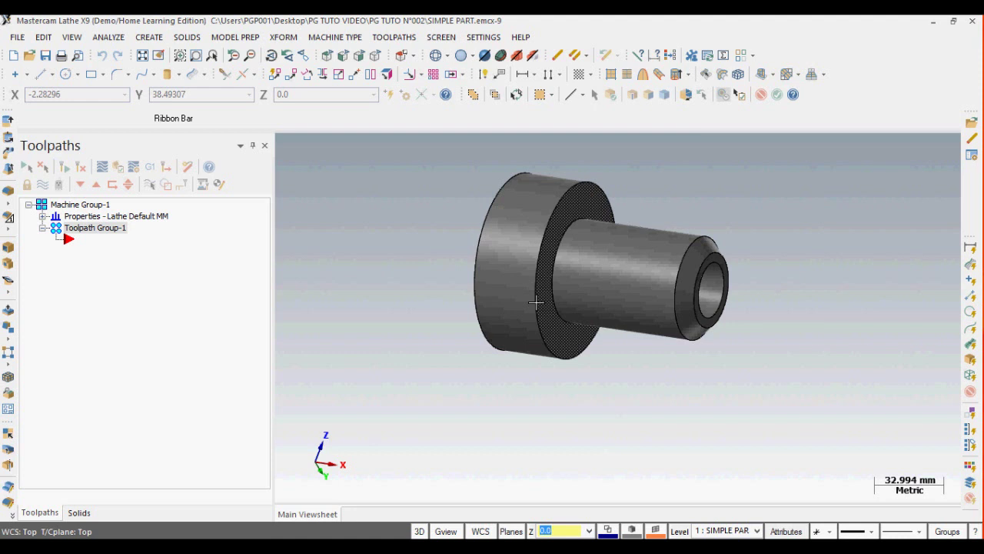
{"action": "middle_click_drag", "start_coordinate": [422, 272], "coordinate": [423, 292]}
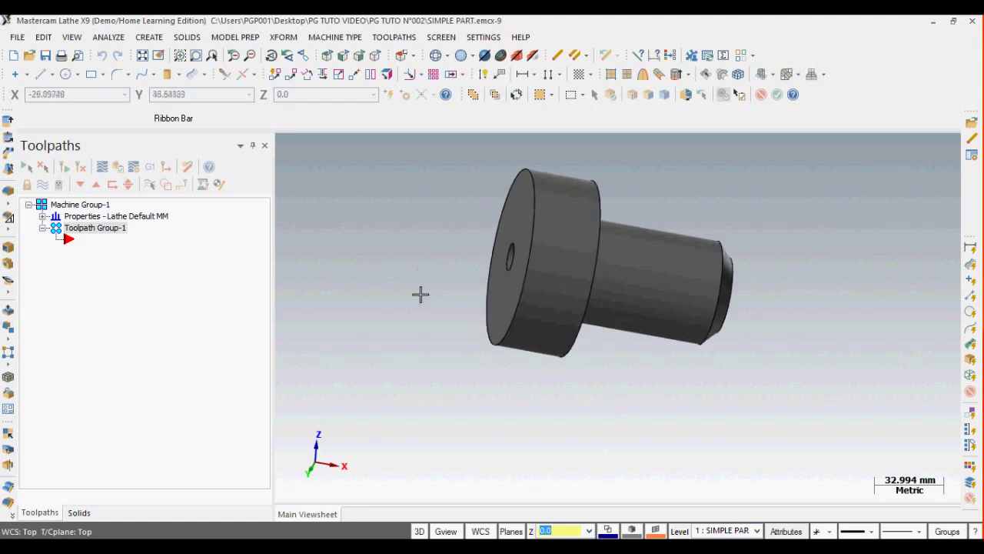
{"action": "left_click", "coordinate": [13, 56]}
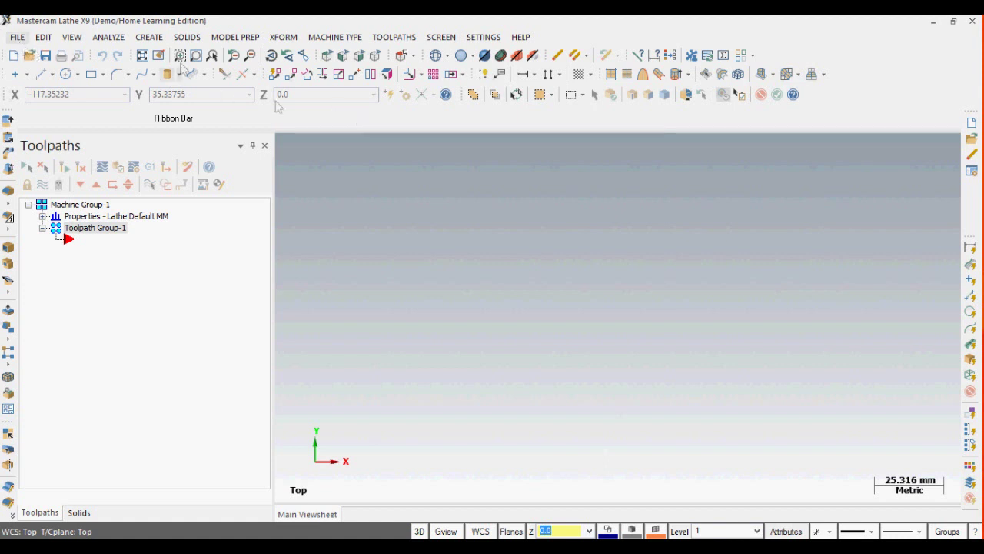
{"action": "left_click", "coordinate": [24, 39]}
{"action": "left_click", "coordinate": [40, 69]}
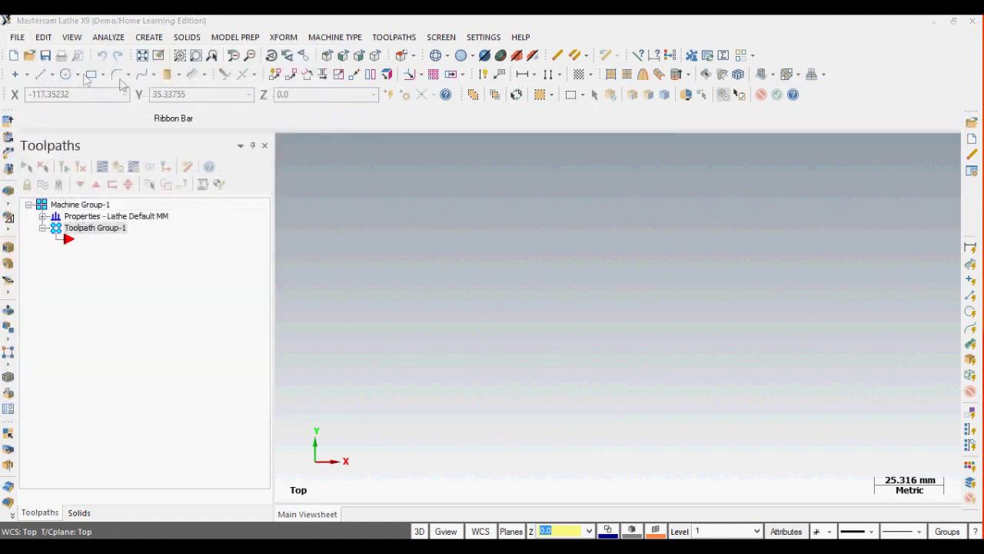
{"action": "left_click_drag", "start_coordinate": [589, 356], "coordinate": [669, 375]}
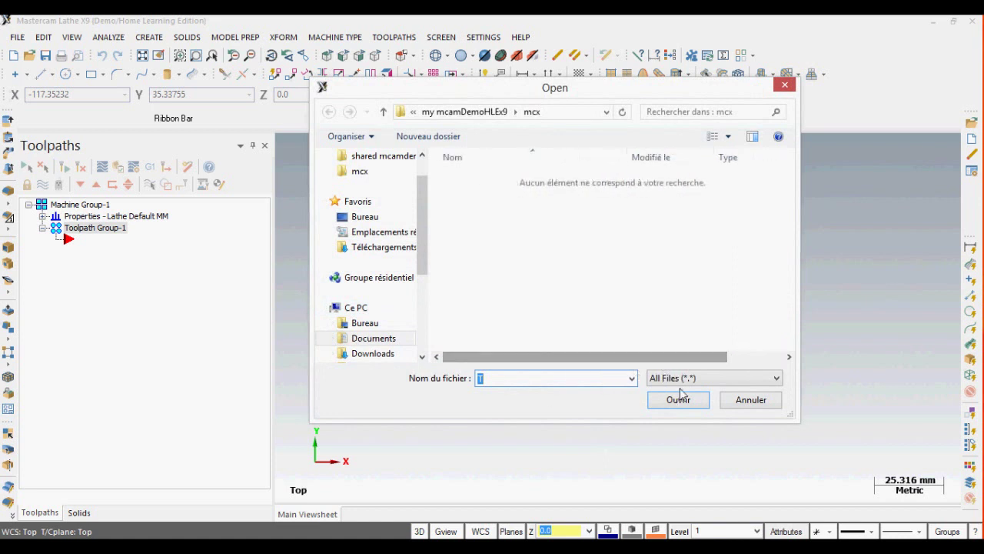
Review the file formats that can be opened, from Mastercam files to PostScript, keeping the All Files filter
{"action": "left_click", "coordinate": [678, 378]}
{"action": "left_click_drag", "start_coordinate": [829, 146], "coordinate": [846, 198]}
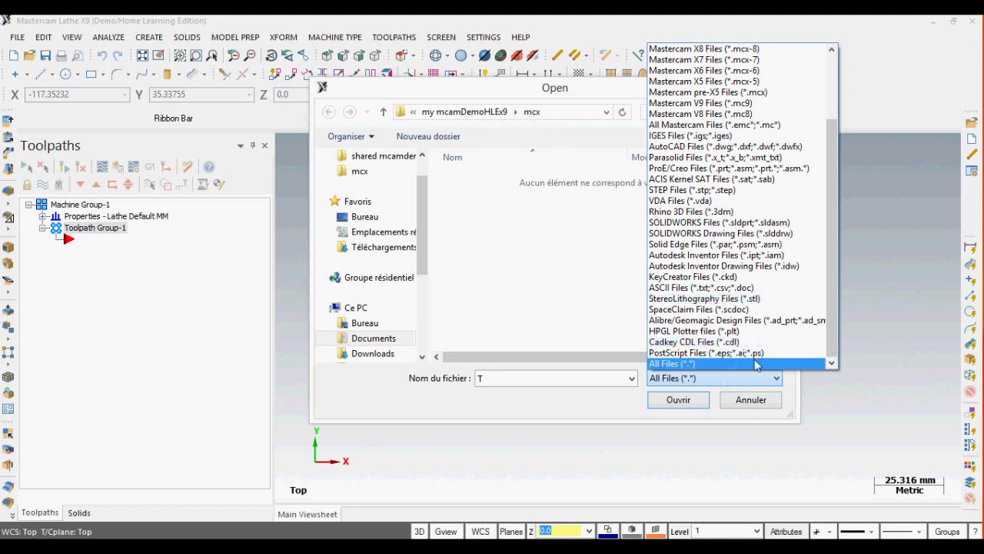
{"action": "mouse_move", "coordinate": [832, 316]}
{"action": "left_mouse_down"}
{"action": "mouse_move", "coordinate": [833, 267]}
{"action": "mouse_move", "coordinate": [833, 321]}
{"action": "left_mouse_up"}
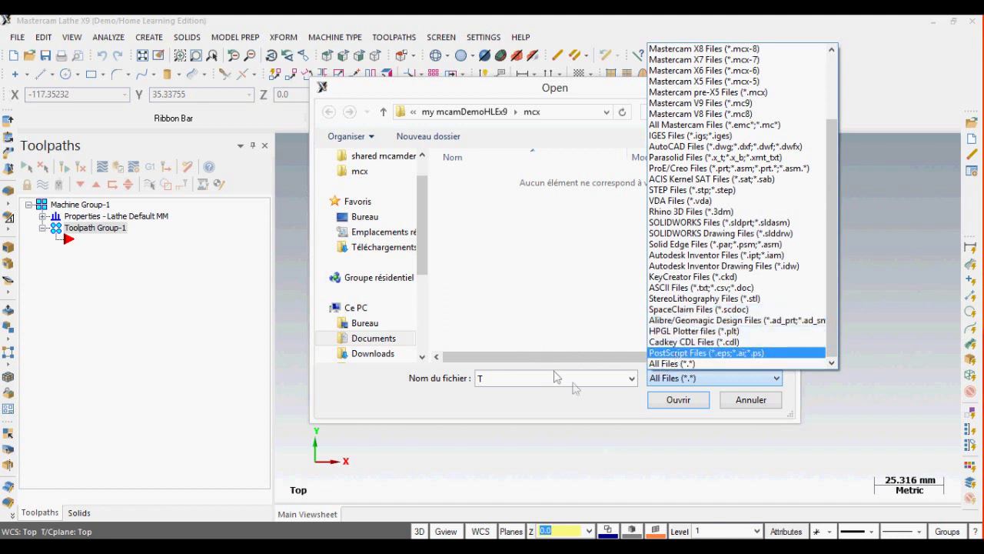
{"action": "left_click", "coordinate": [527, 378]}
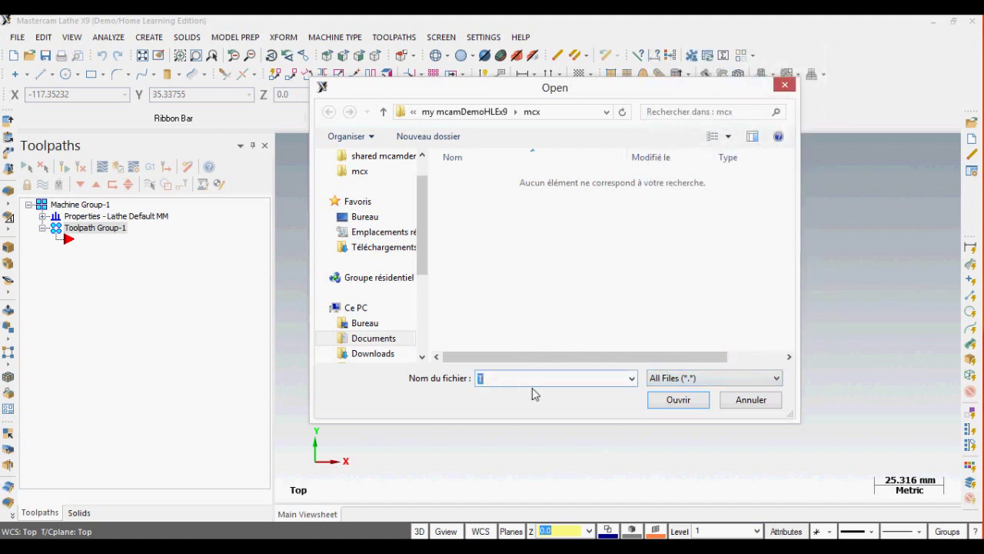
Browse from the desktop (Bureau) to PG TUTO VIDEO, PG TUTO N°002 and show its files as very large icons
{"action": "left_click", "coordinate": [367, 218]}
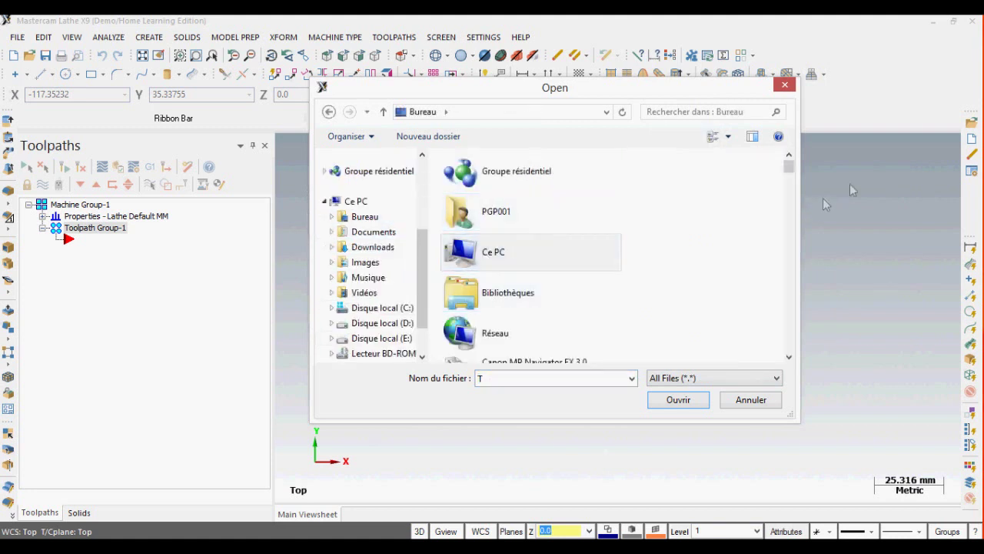
{"action": "left_click_drag", "start_coordinate": [788, 166], "coordinate": [785, 210]}
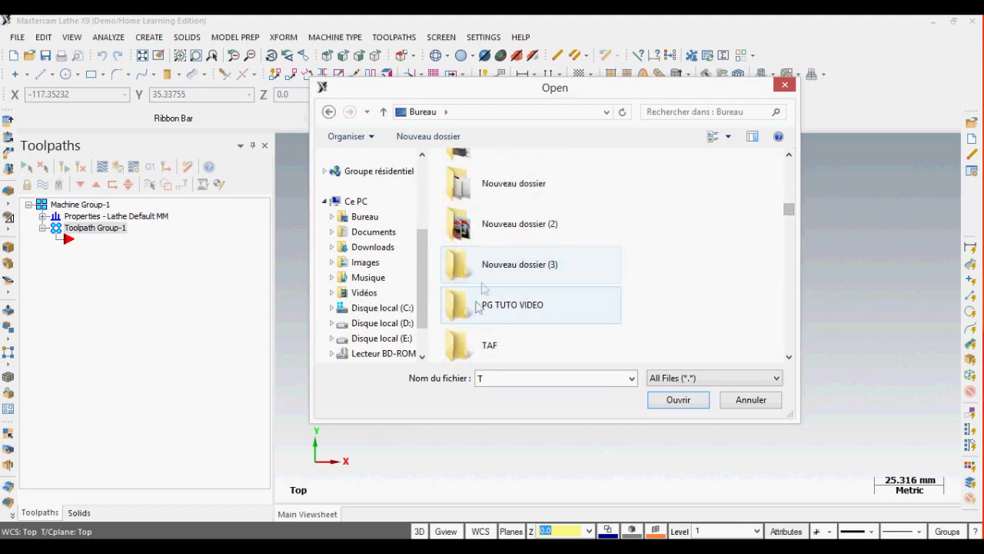
{"action": "double_click", "coordinate": [472, 306]}
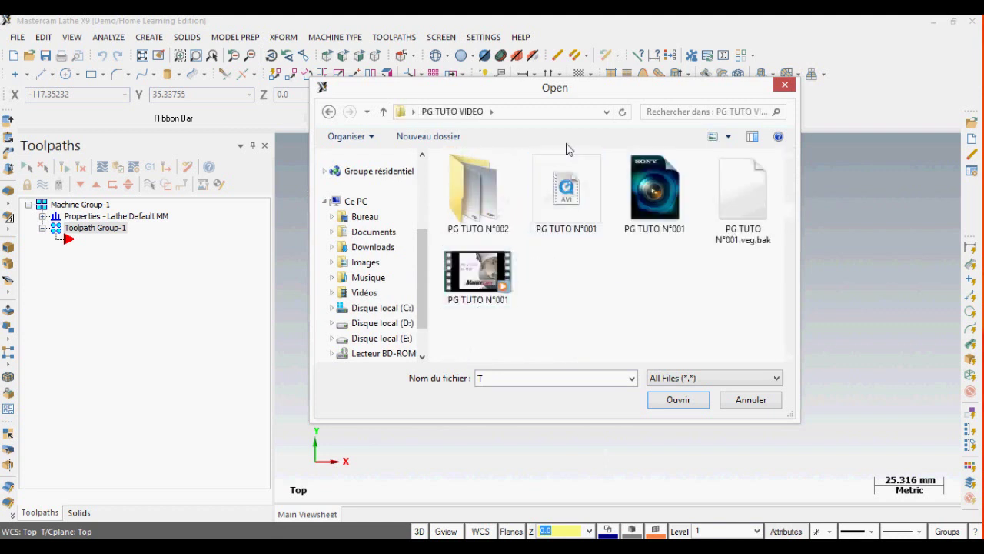
{"action": "double_click", "coordinate": [501, 202]}
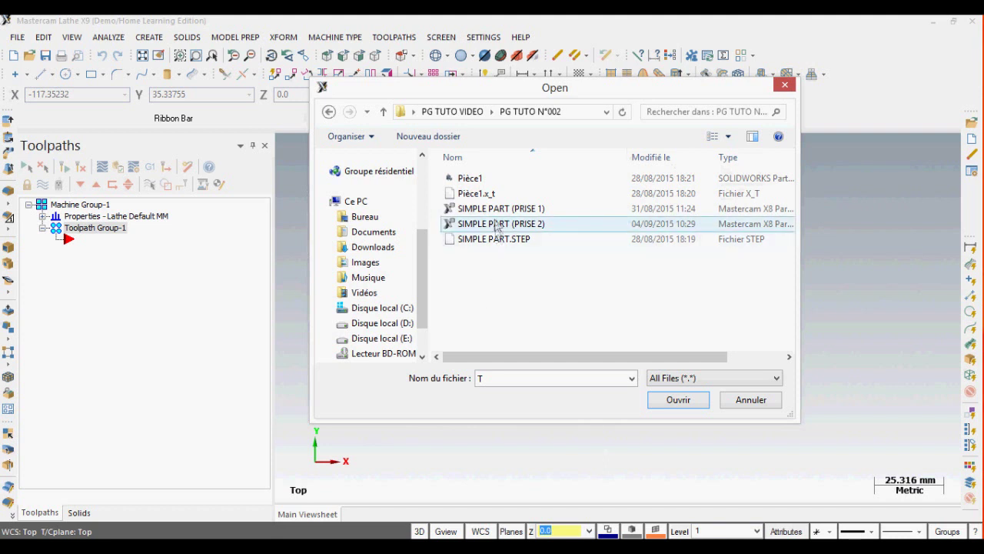
{"action": "left_click", "coordinate": [728, 137]}
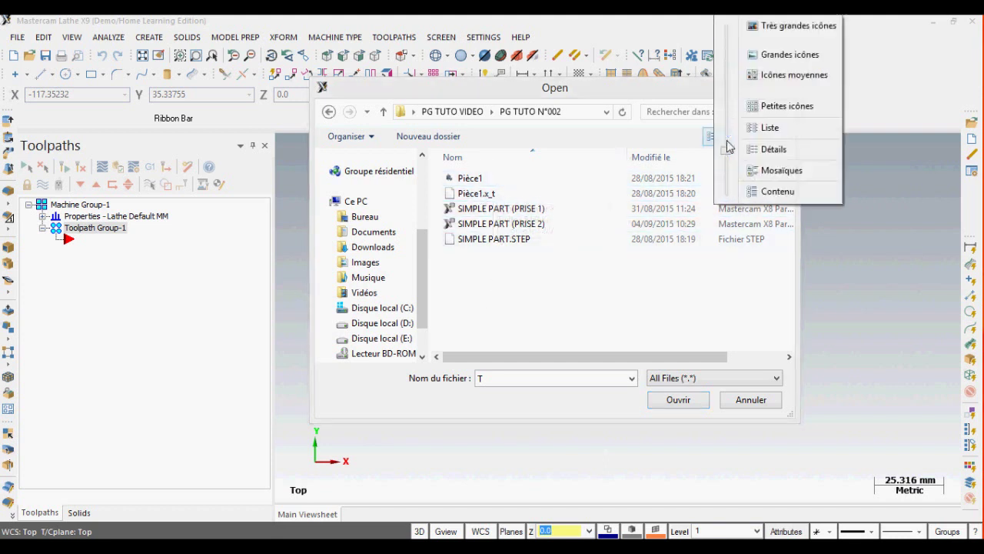
{"action": "left_click", "coordinate": [829, 25]}
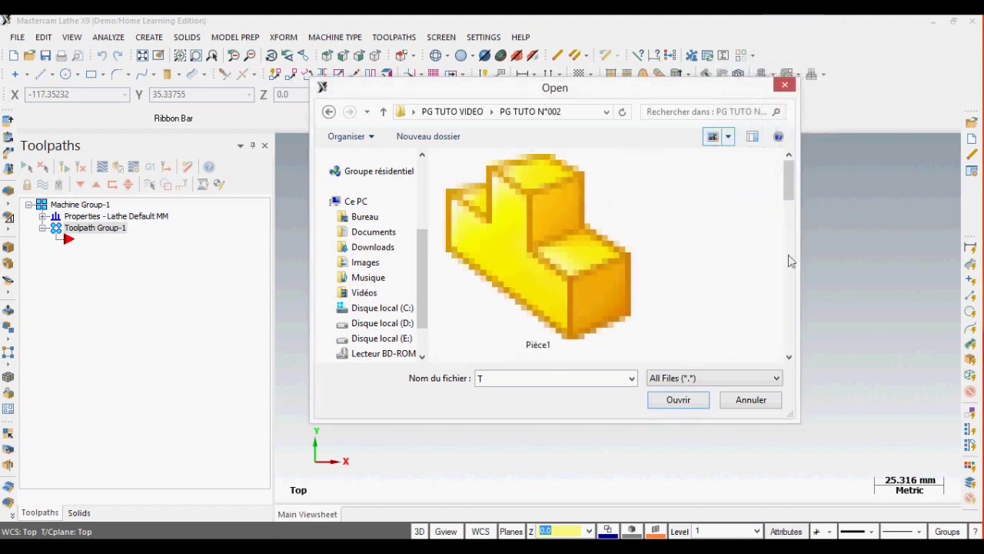
Check the Parasolid import options for the file Pièce1.x_t
{"action": "left_click_drag", "start_coordinate": [789, 180], "coordinate": [784, 367]}
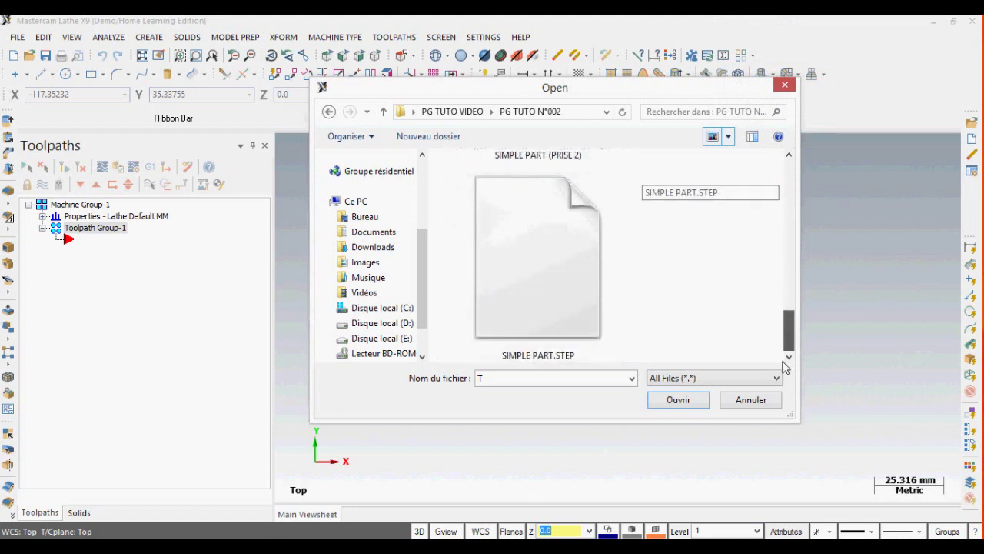
{"action": "left_click", "coordinate": [565, 316]}
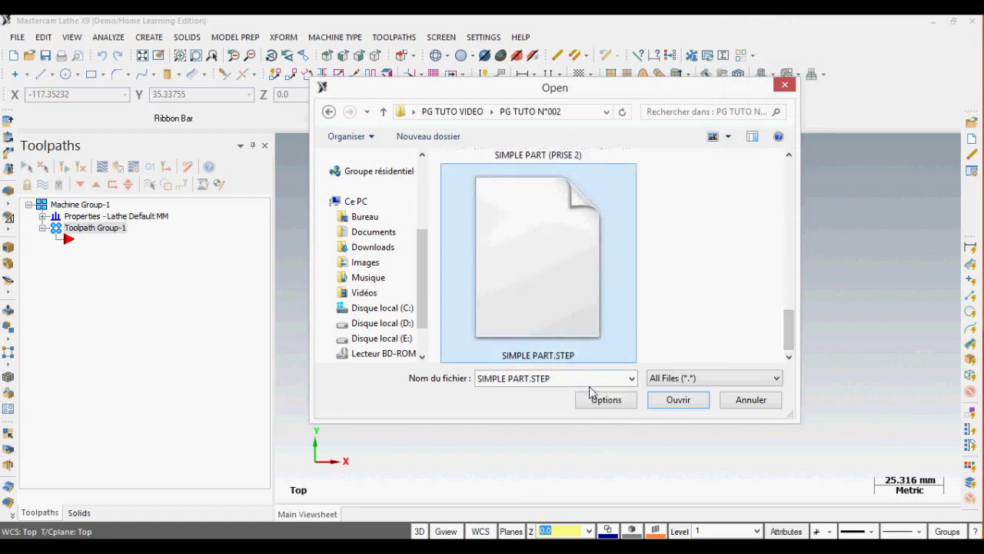
{"action": "left_click_drag", "start_coordinate": [786, 337], "coordinate": [782, 227]}
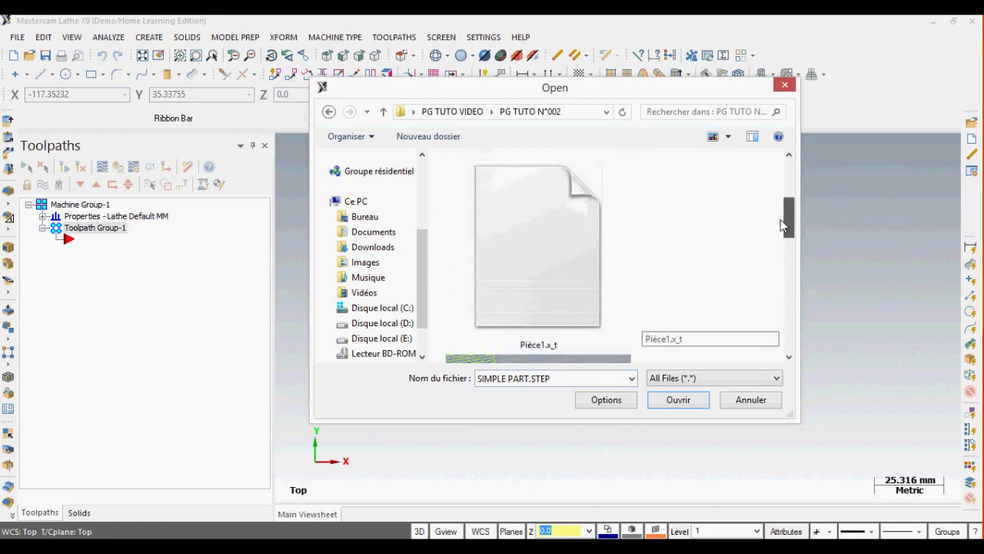
{"action": "left_click", "coordinate": [548, 259]}
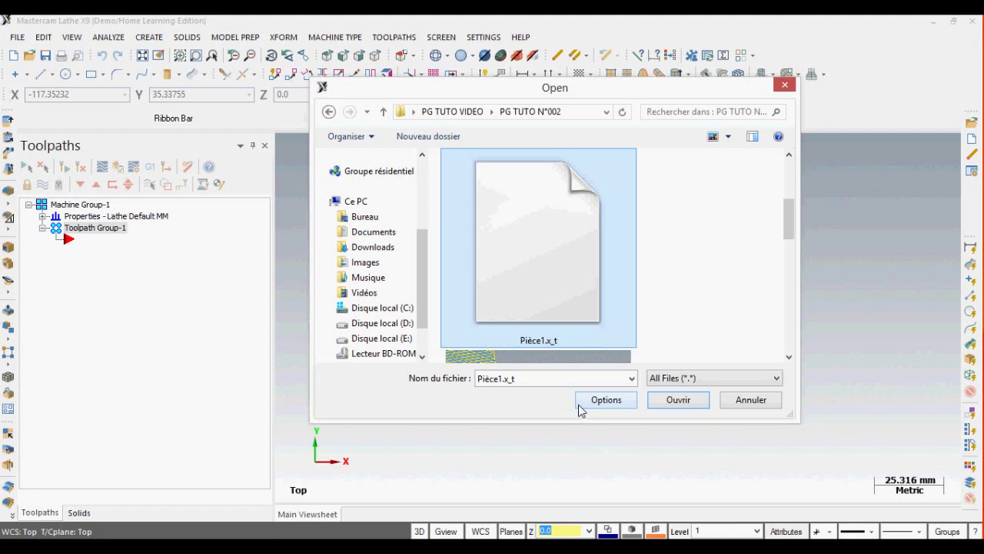
{"action": "left_click", "coordinate": [605, 399]}
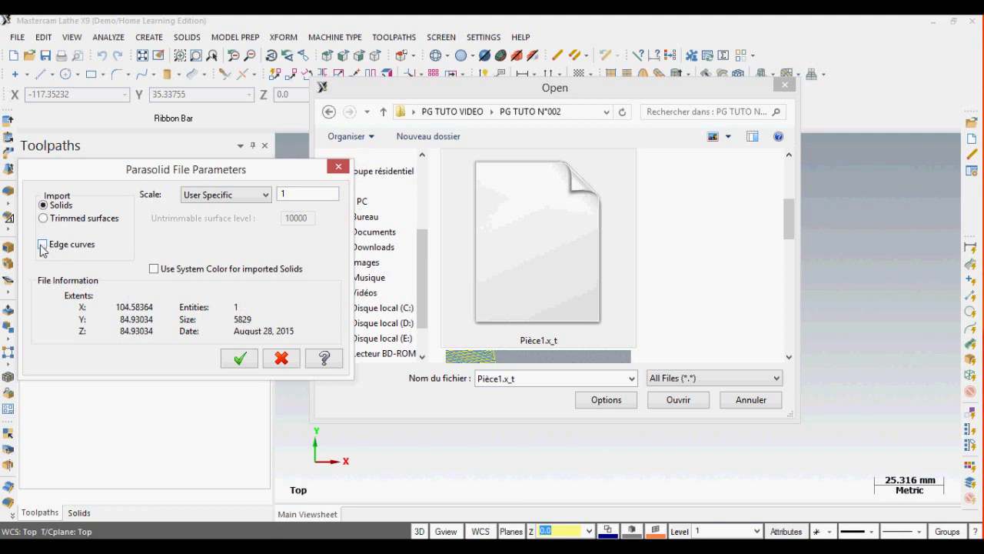
{"action": "left_click", "coordinate": [239, 358]}
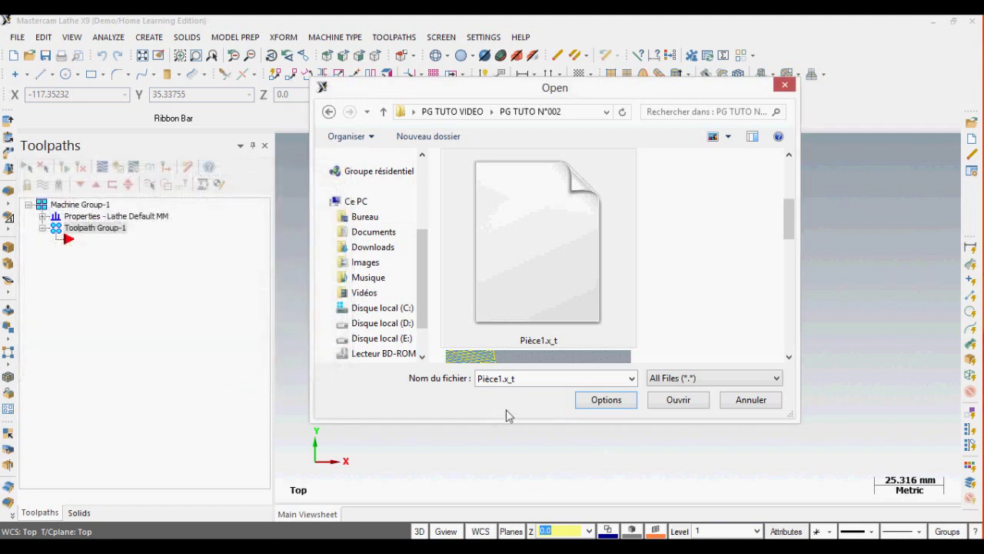
Accept the STEP read parameters for SIMPLE PART.STEP with import as solids, and open the file
{"action": "left_click_drag", "start_coordinate": [789, 217], "coordinate": [777, 360]}
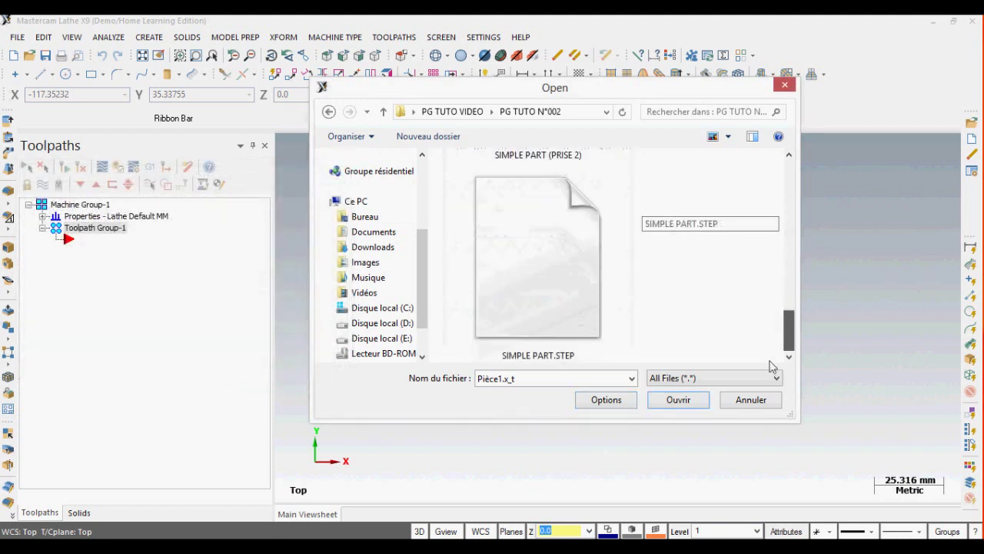
{"action": "left_click", "coordinate": [582, 314]}
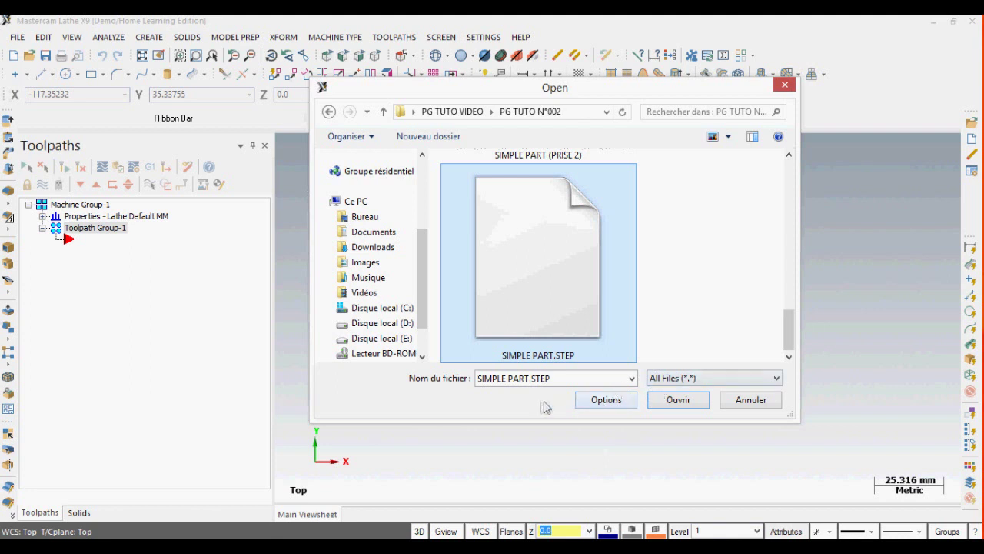
{"action": "left_click", "coordinate": [618, 409]}
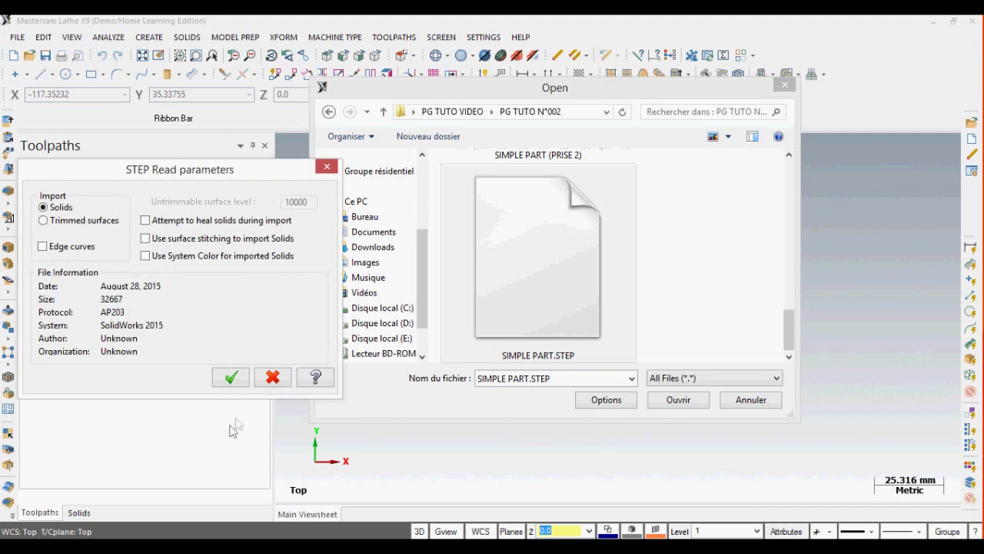
{"action": "left_click", "coordinate": [239, 381]}
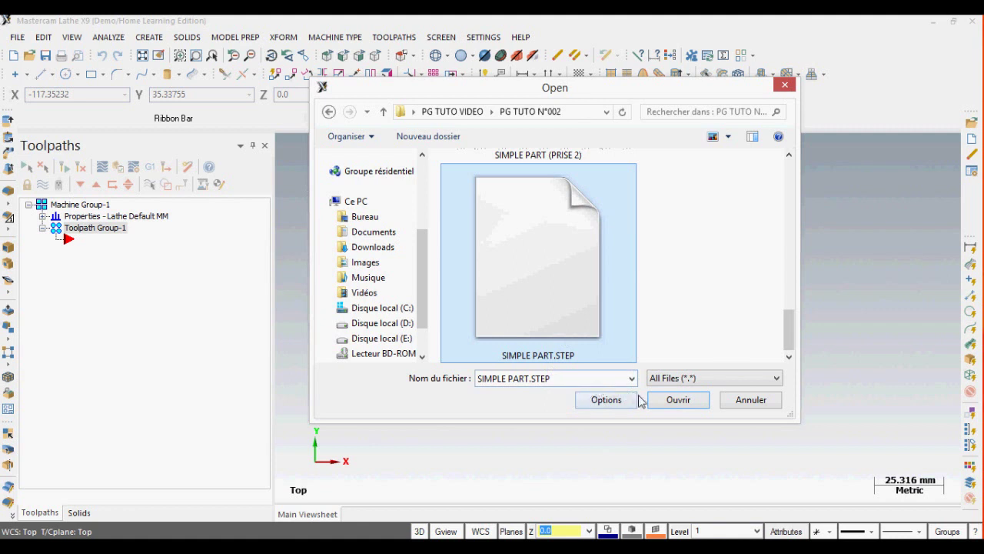
{"action": "left_click", "coordinate": [679, 401]}
{"action": "scroll", "coordinate": [596, 367], "scroll_direction": "down", "scroll_amount": 3}
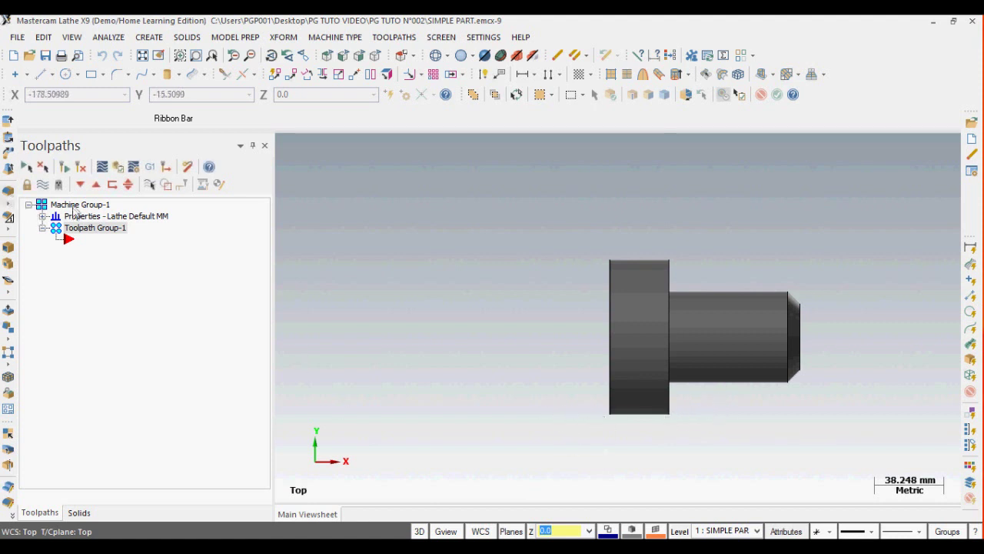
Remove Toolpath Group-1 from Machine Group-1 and expand the Lathe Default MM properties
{"action": "left_click", "coordinate": [74, 206]}
{"action": "key", "text": "Delete"}
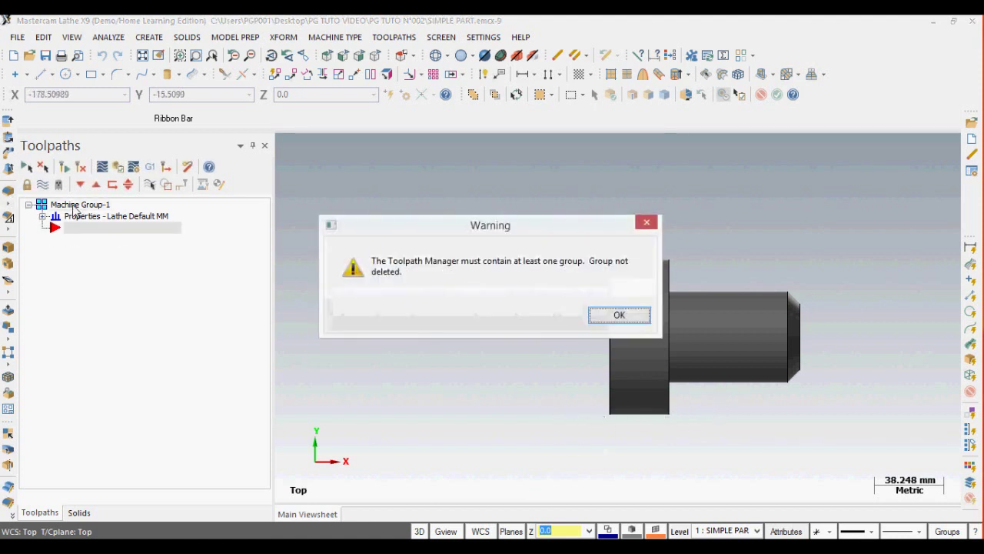
{"action": "left_click", "coordinate": [645, 316]}
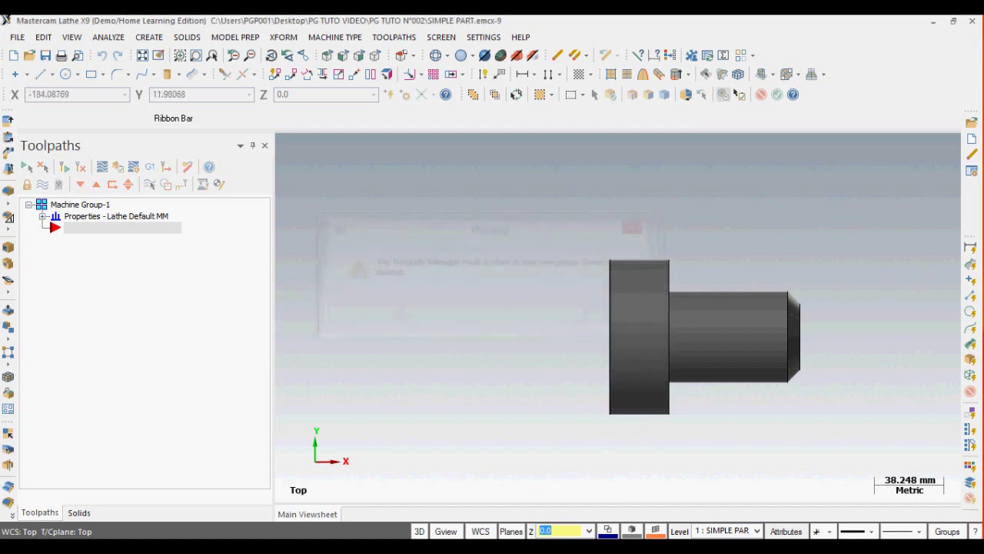
{"action": "left_click", "coordinate": [42, 216]}
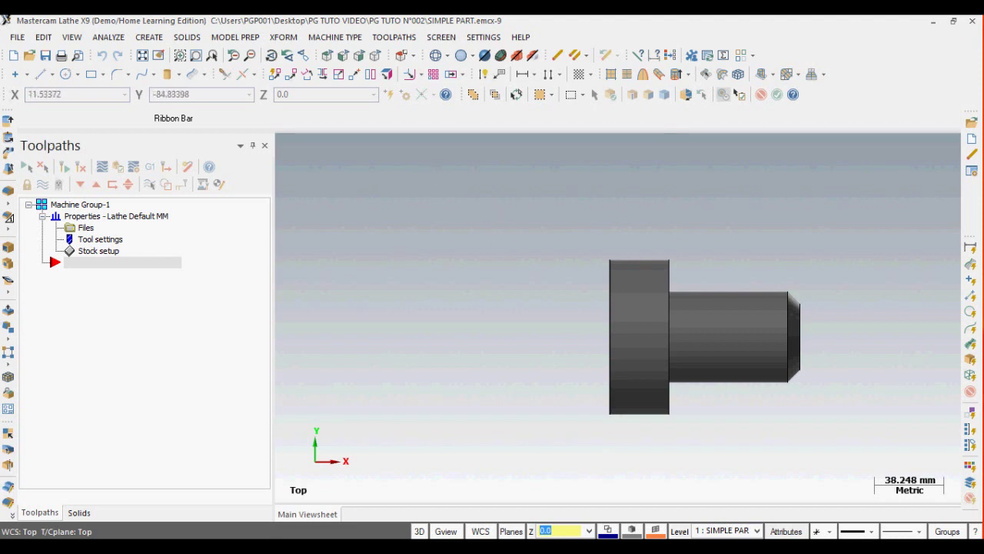
Set the construction and tool planes to lathe diameter +D +Z (WCS)
{"action": "left_click", "coordinate": [508, 532]}
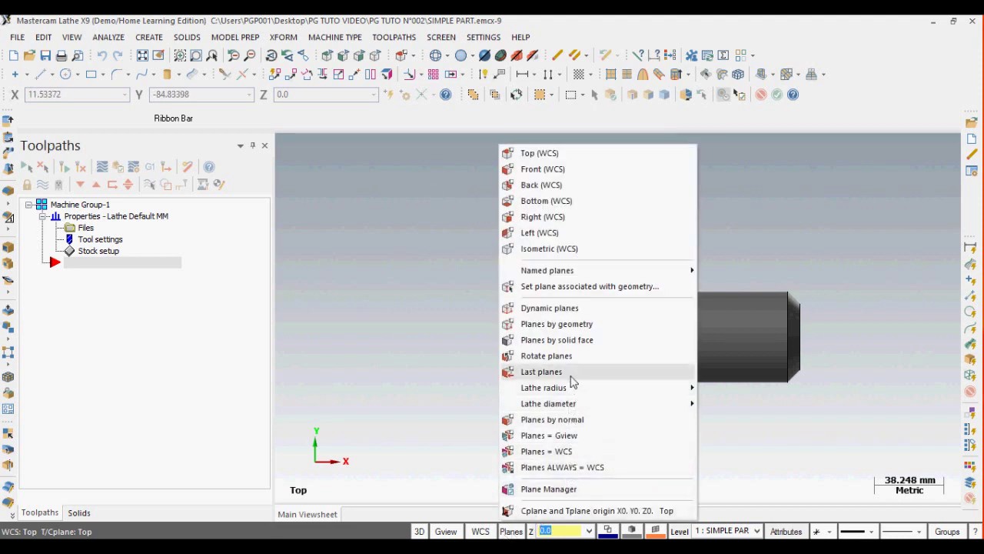
{"action": "mouse_move", "coordinate": [567, 408]}
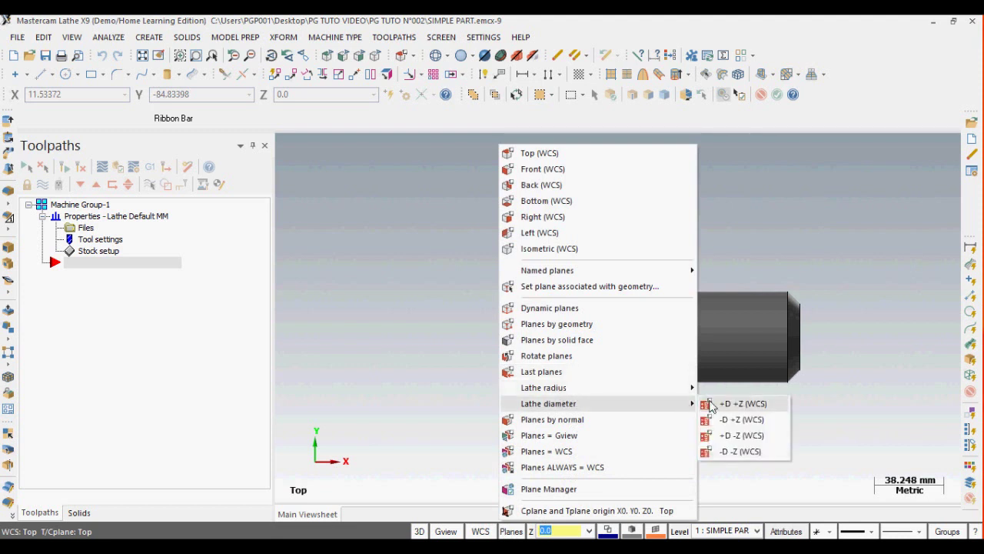
{"action": "left_click", "coordinate": [734, 404]}
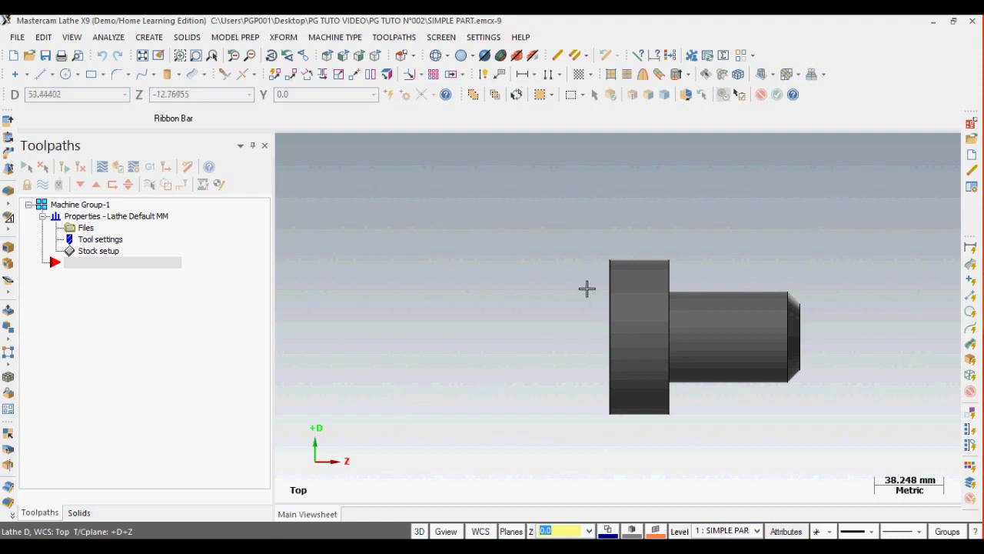
Turn on the selection grid as both active and visible in the graphics area
{"action": "left_click", "coordinate": [442, 37]}
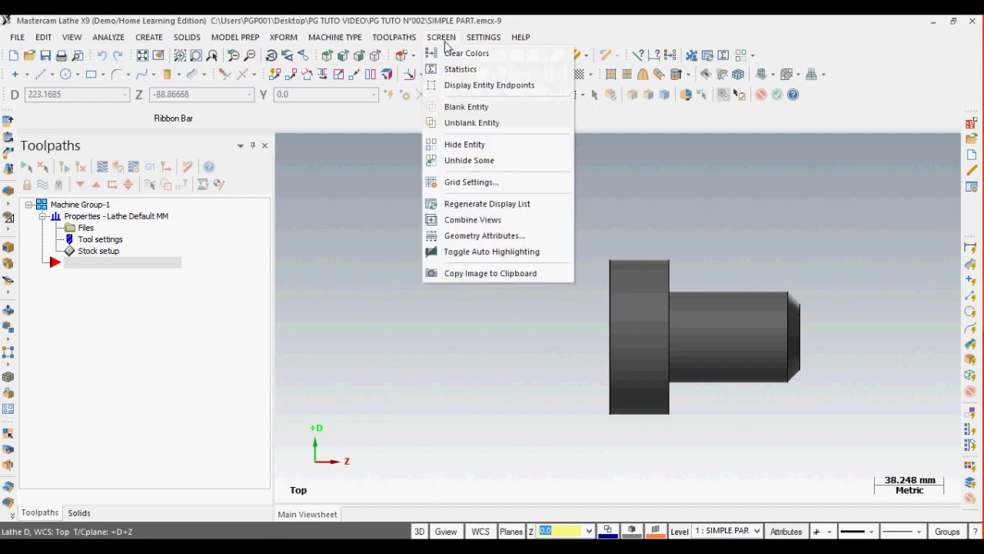
{"action": "left_click", "coordinate": [460, 184]}
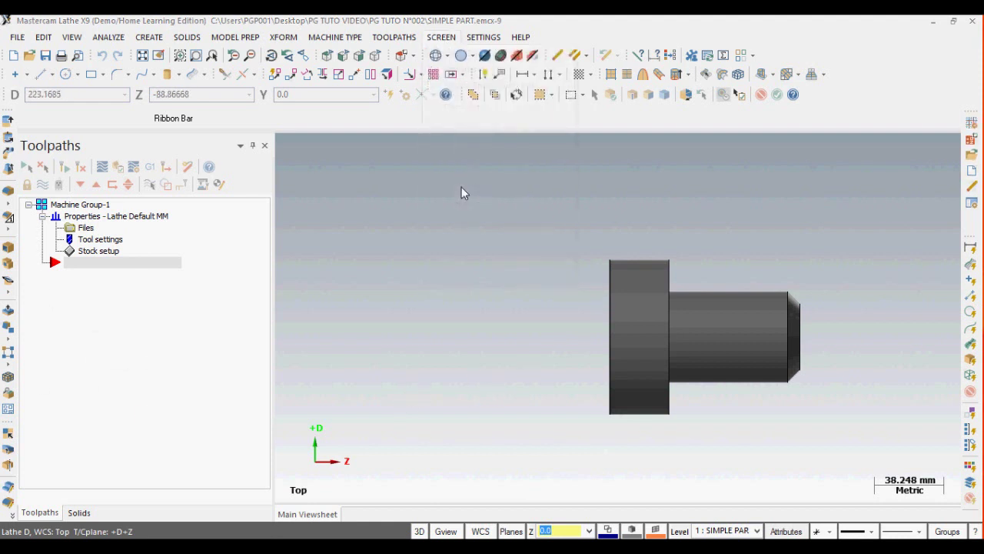
{"action": "left_click", "coordinate": [149, 198]}
{"action": "left_click", "coordinate": [149, 213]}
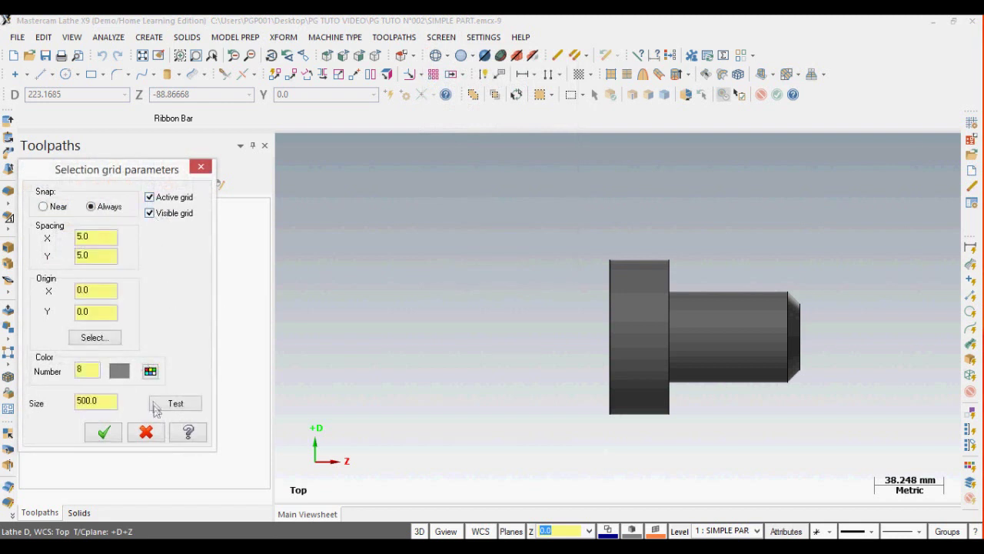
{"action": "left_click", "coordinate": [104, 432]}
{"action": "scroll", "coordinate": [543, 359], "scroll_direction": "up", "scroll_amount": 1}
{"action": "scroll", "coordinate": [543, 361], "scroll_direction": "down", "scroll_amount": 2}
{"action": "scroll", "coordinate": [543, 359], "scroll_direction": "down", "scroll_amount": 2}
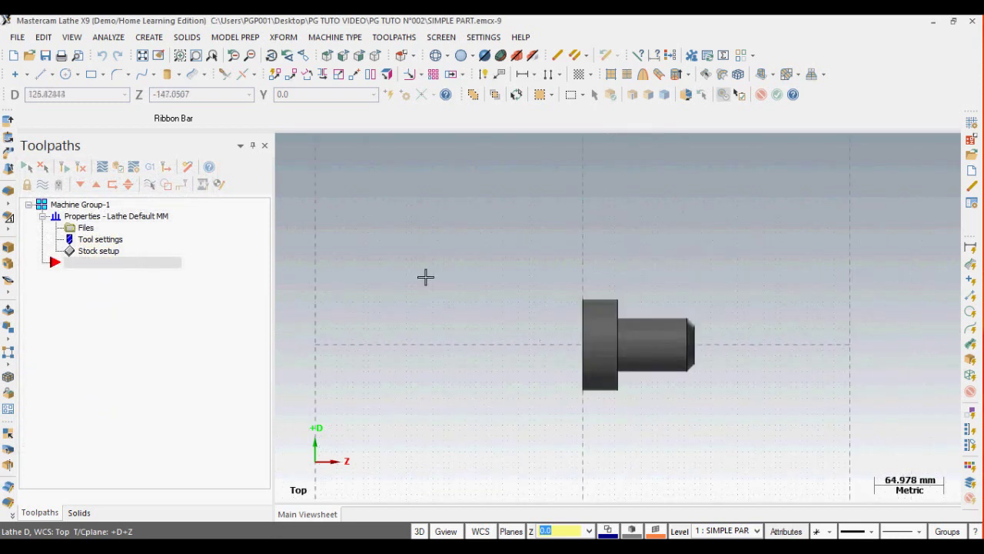
Try rotating a copy of the solid part by 180 degrees about the origin, and undo the rotation
{"action": "left_click", "coordinate": [597, 340]}
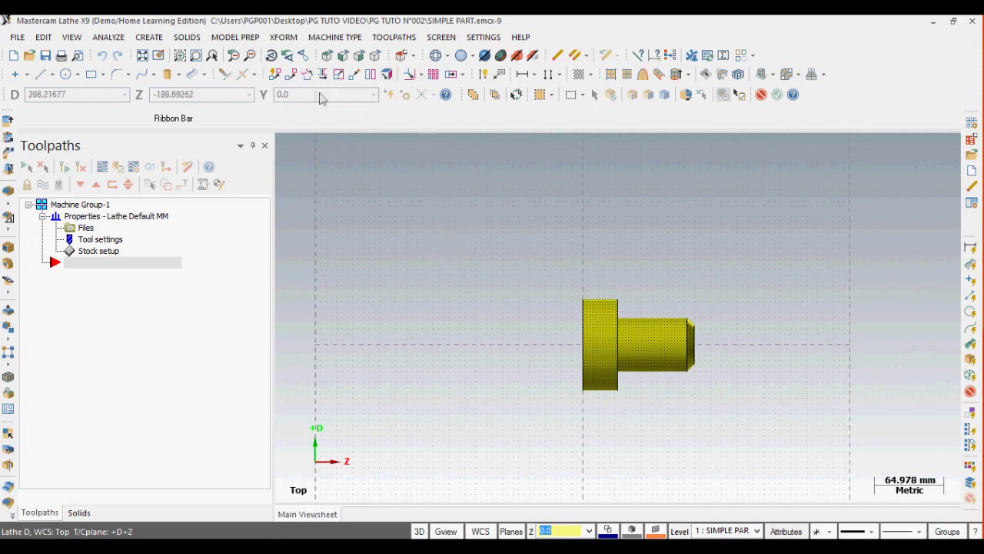
{"action": "left_click", "coordinate": [306, 74]}
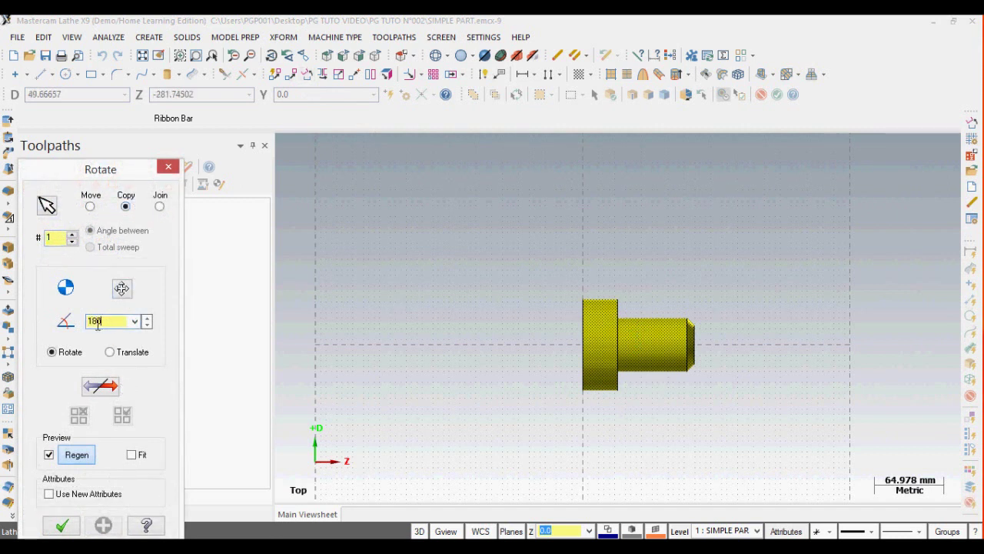
{"action": "left_click", "coordinate": [61, 525]}
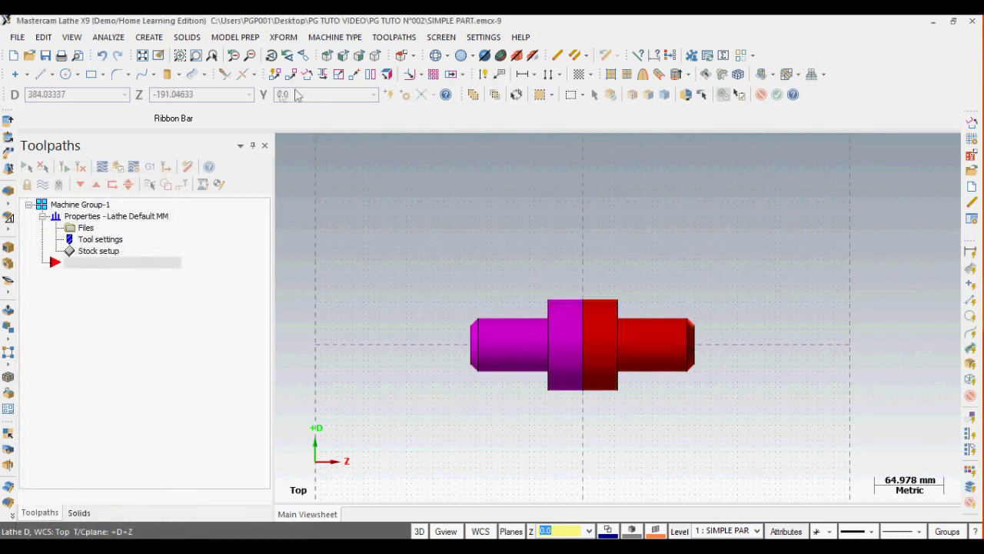
{"action": "left_click", "coordinate": [103, 57]}
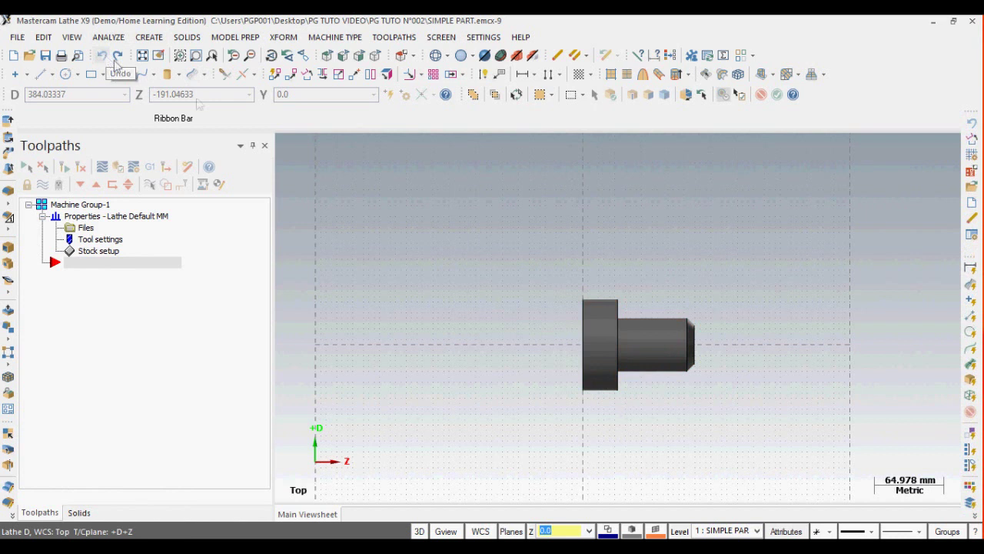
Rotate the solid part as a move instead of a copy, with an angle of 0.0
{"action": "left_click", "coordinate": [307, 80]}
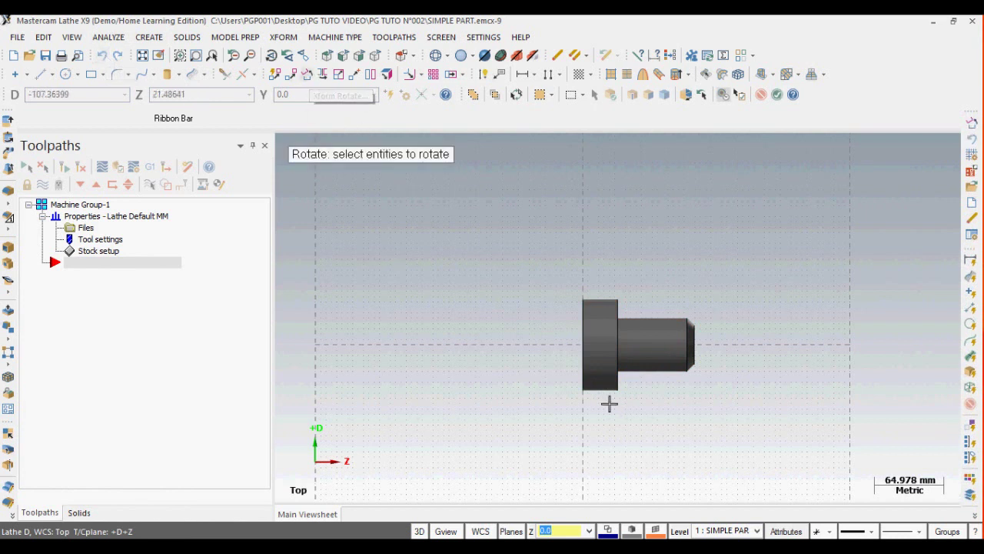
{"action": "left_click", "coordinate": [623, 344]}
{"action": "left_click", "coordinate": [777, 94]}
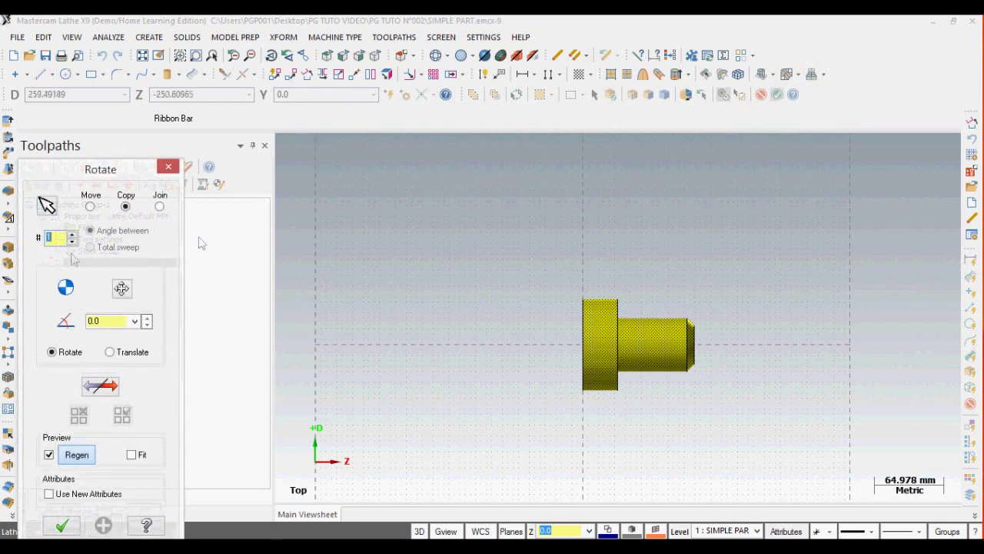
{"action": "left_click", "coordinate": [92, 208]}
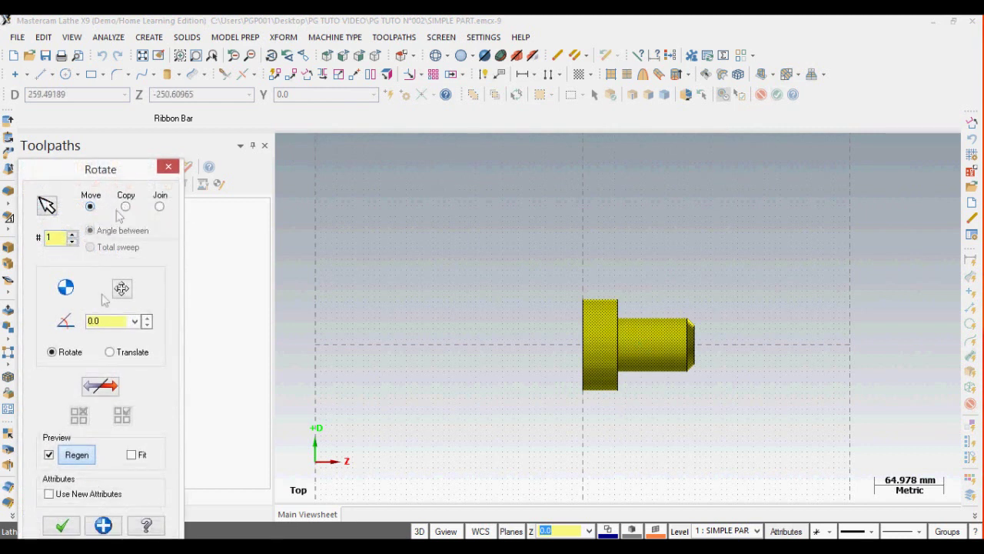
{"action": "left_click", "coordinate": [63, 525]}
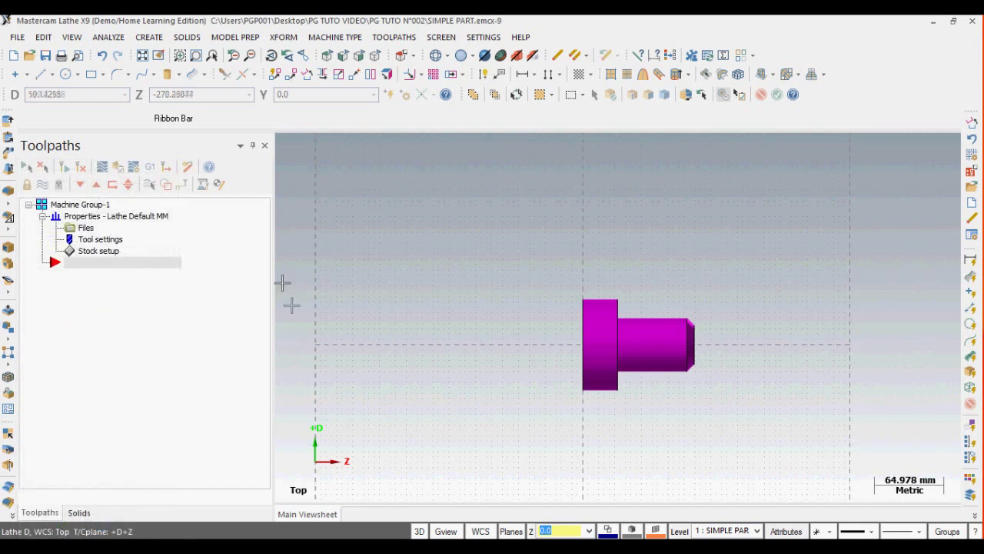
Try rotating the solid part as a move so it stands upright along the D axis, and undo the rotation
{"action": "left_click", "coordinate": [307, 75]}
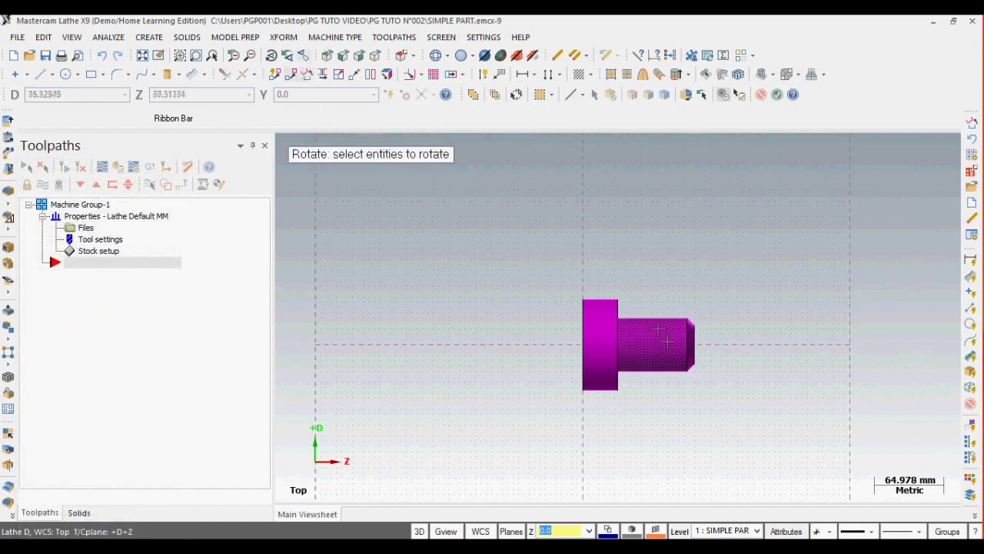
{"action": "left_click", "coordinate": [657, 331]}
{"action": "left_click", "coordinate": [778, 94]}
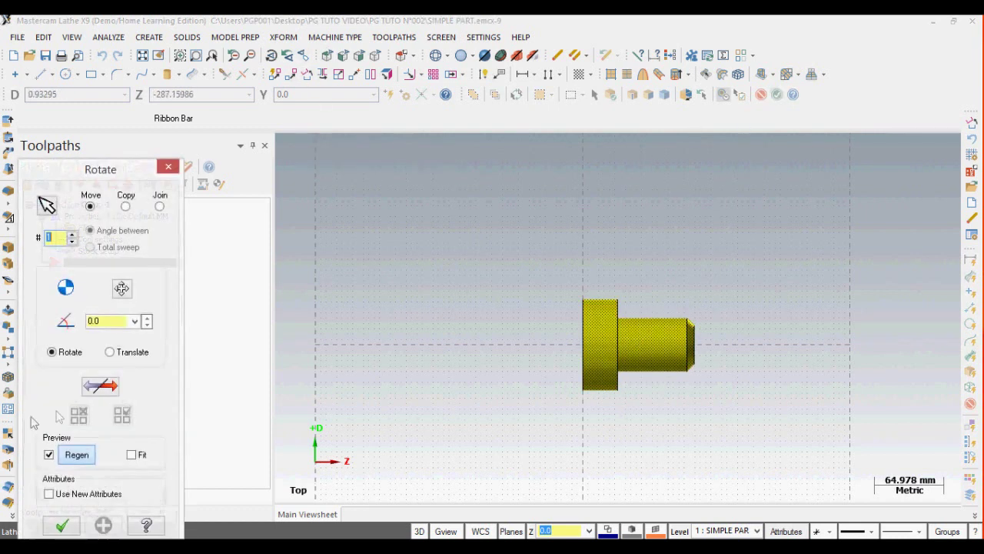
{"action": "left_click_drag", "start_coordinate": [106, 324], "coordinate": [32, 332]}
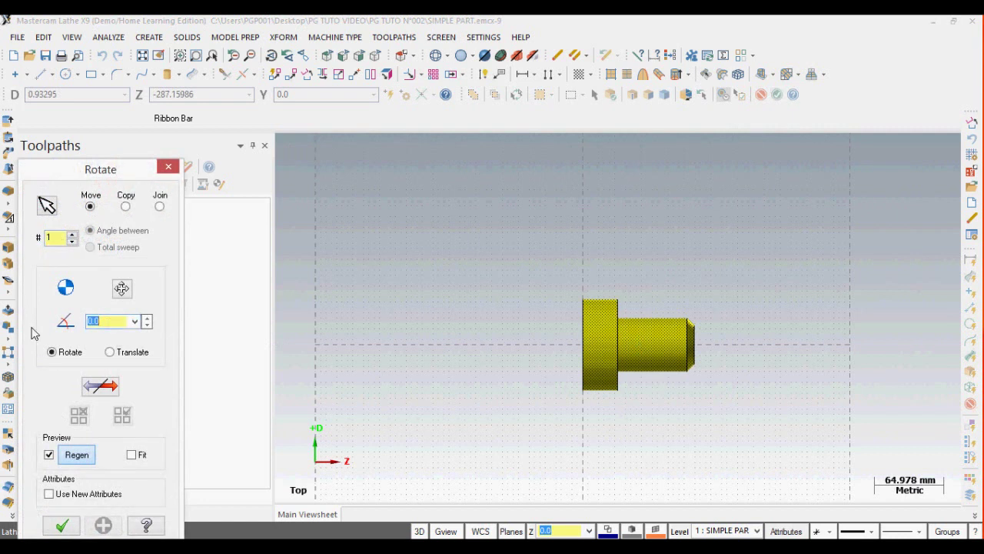
{"action": "left_click", "coordinate": [63, 527]}
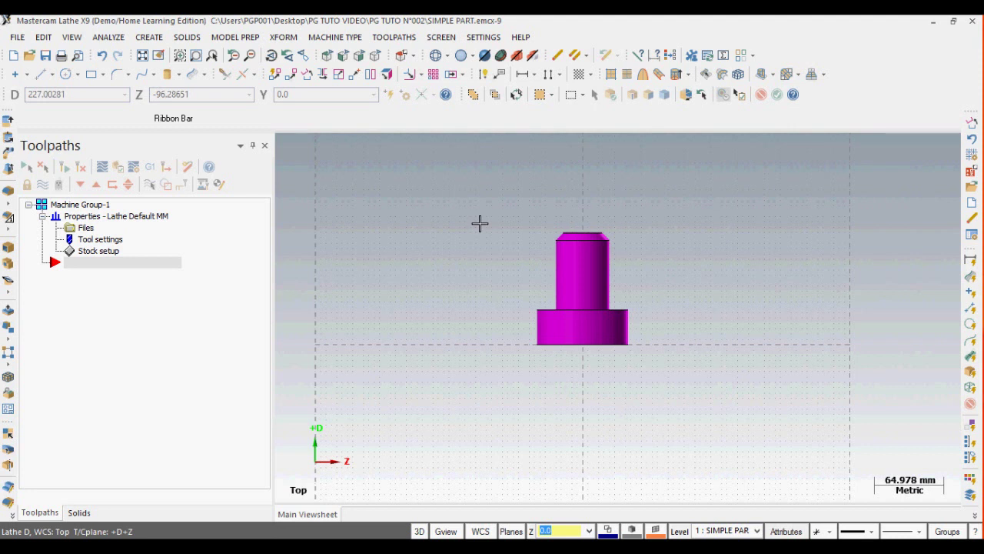
{"action": "left_click", "coordinate": [103, 57]}
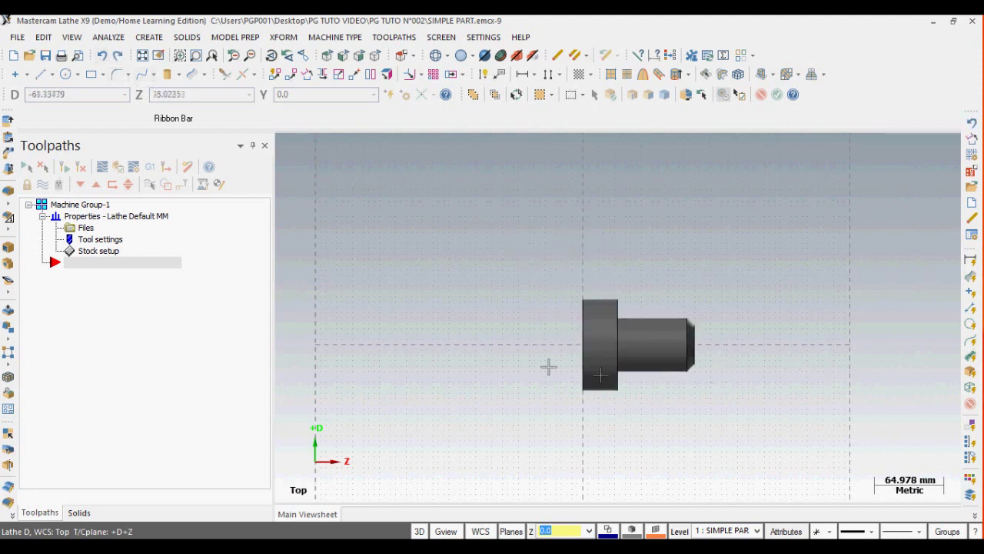
Examine how the part's flange face and centerline sit relative to the origin and grid axes
{"action": "scroll", "coordinate": [573, 354], "scroll_direction": "up", "scroll_amount": 1}
{"action": "scroll", "coordinate": [593, 377], "scroll_direction": "down", "scroll_amount": 6}
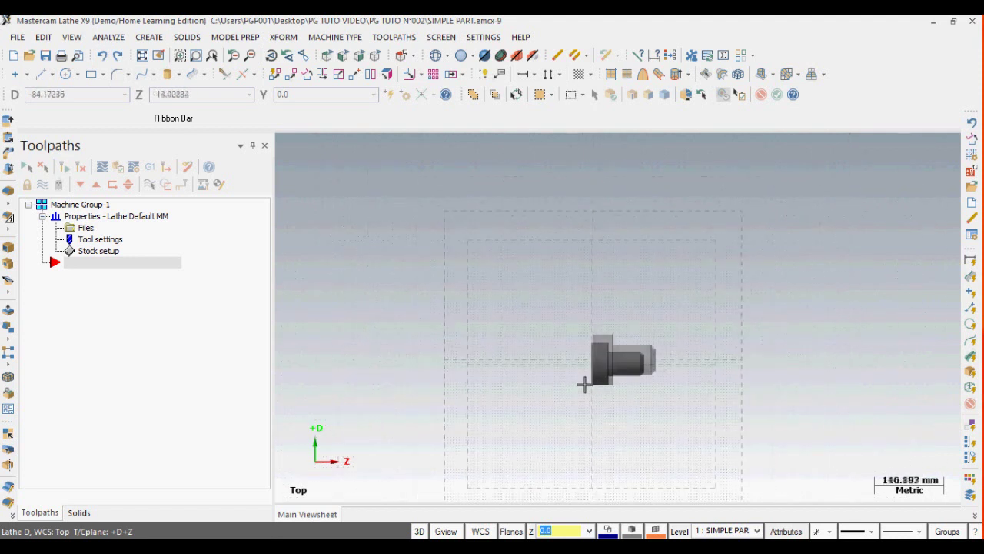
{"action": "scroll", "coordinate": [583, 383], "scroll_direction": "up", "scroll_amount": 12}
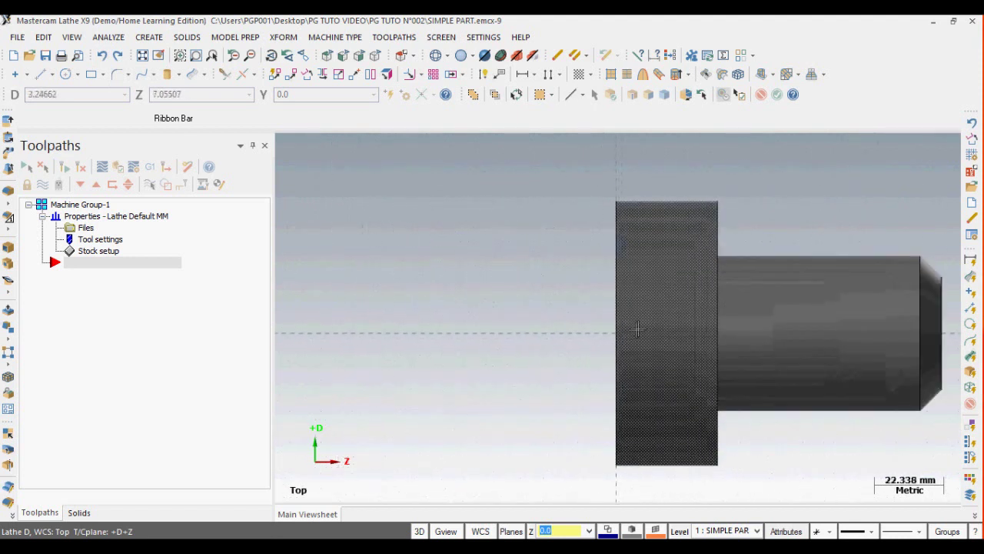
{"action": "scroll", "coordinate": [596, 334], "scroll_direction": "down", "scroll_amount": 2}
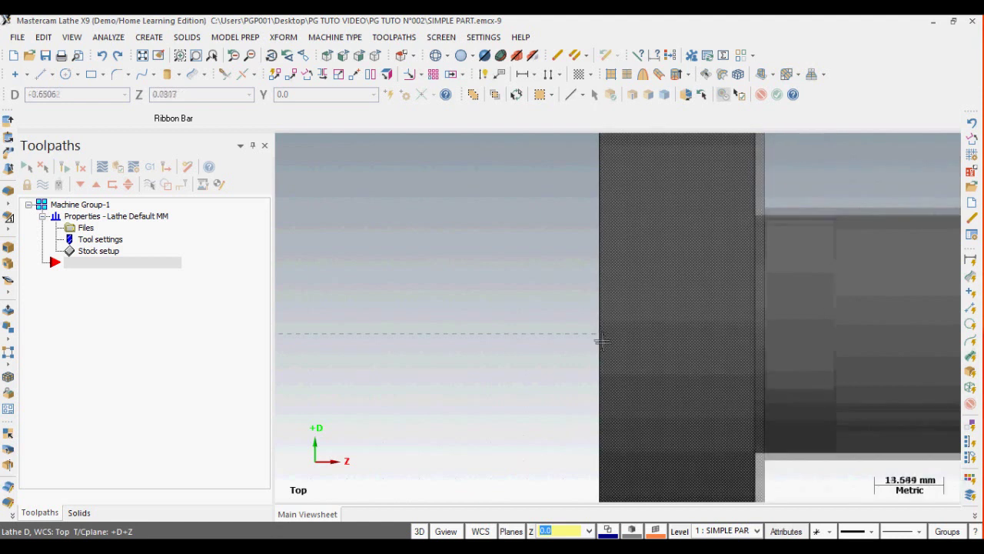
{"action": "scroll", "coordinate": [604, 346], "scroll_direction": "down", "scroll_amount": 4}
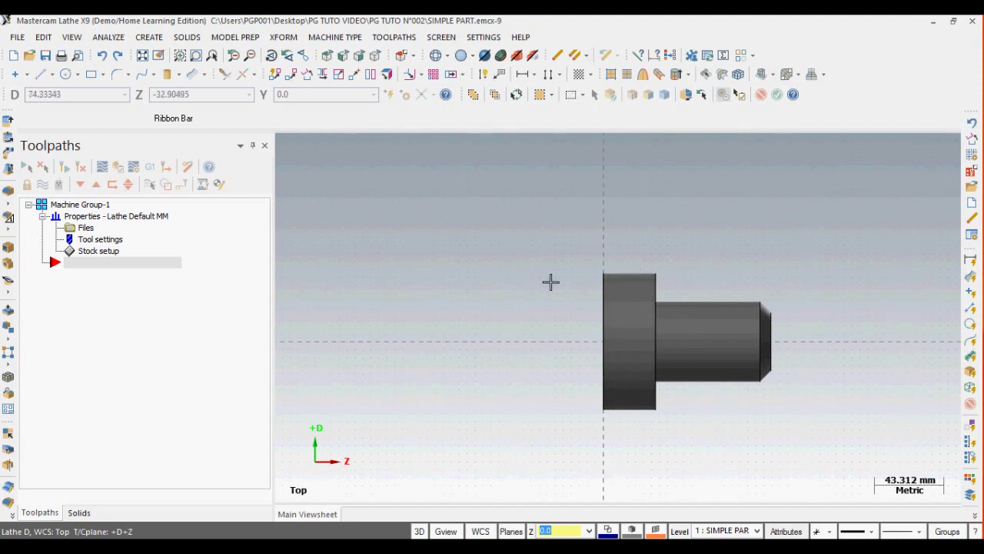
{"action": "scroll", "coordinate": [526, 306], "scroll_direction": "down", "scroll_amount": 2}
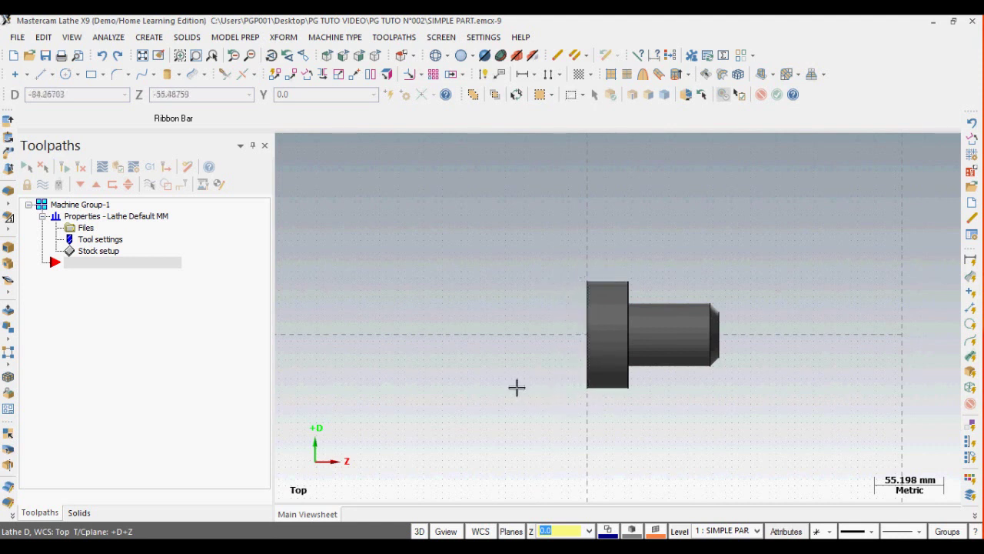
{"action": "scroll", "coordinate": [516, 387], "scroll_direction": "up", "scroll_amount": 3}
{"action": "scroll", "coordinate": [525, 377], "scroll_direction": "down", "scroll_amount": 3}
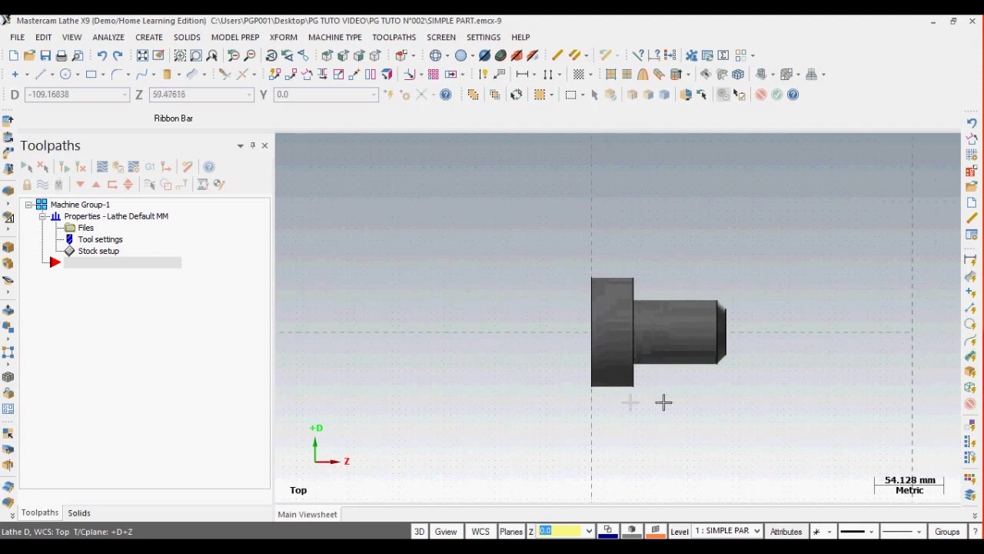
{"action": "scroll", "coordinate": [543, 309], "scroll_direction": "down", "scroll_amount": 2}
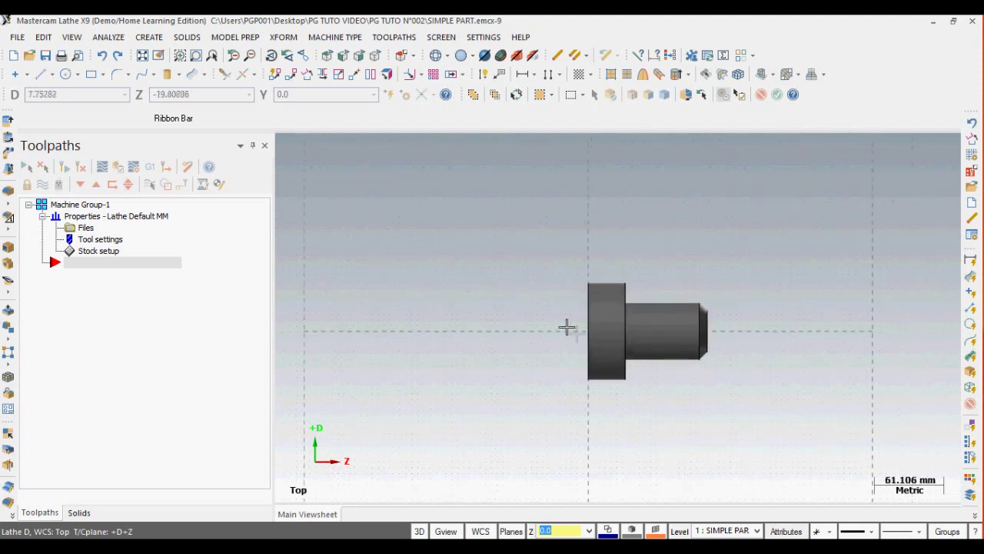
{"action": "scroll", "coordinate": [684, 384], "scroll_direction": "up", "scroll_amount": 3}
{"action": "scroll", "coordinate": [656, 377], "scroll_direction": "up", "scroll_amount": 2}
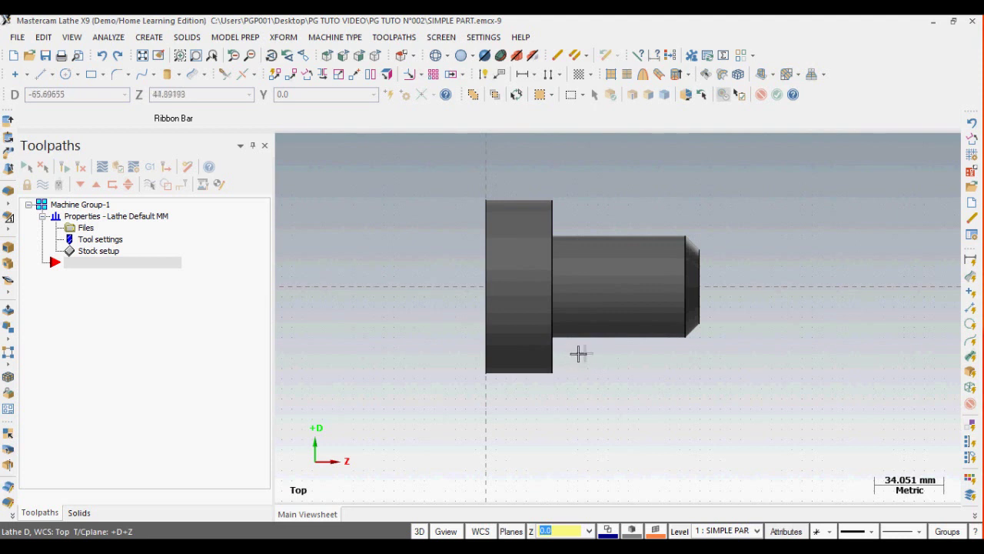
{"action": "scroll", "coordinate": [606, 352], "scroll_direction": "up", "scroll_amount": 1}
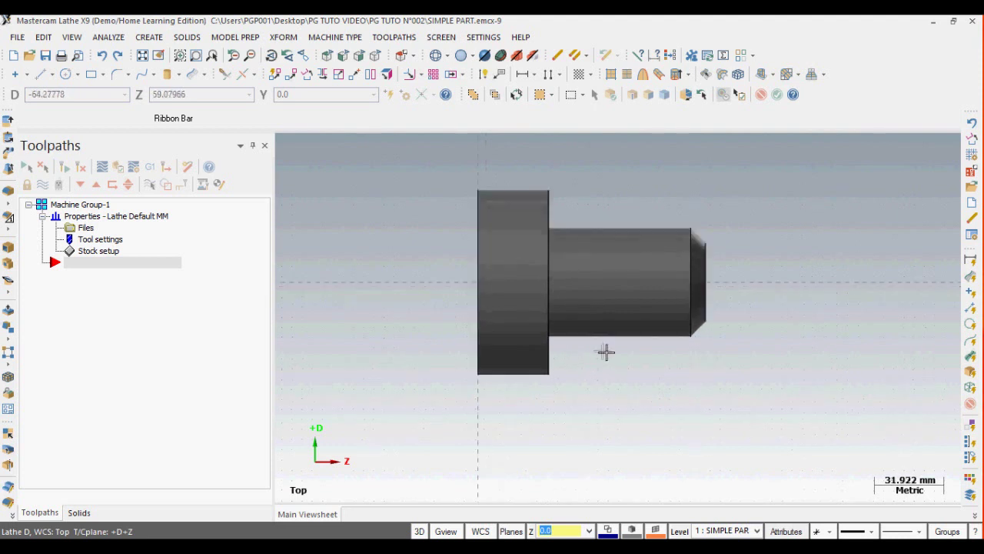
Make the part's shading translucent and create an upper turn profile from the solid body, using Spin with a tolerance of 0.005
{"action": "left_click", "coordinate": [485, 60]}
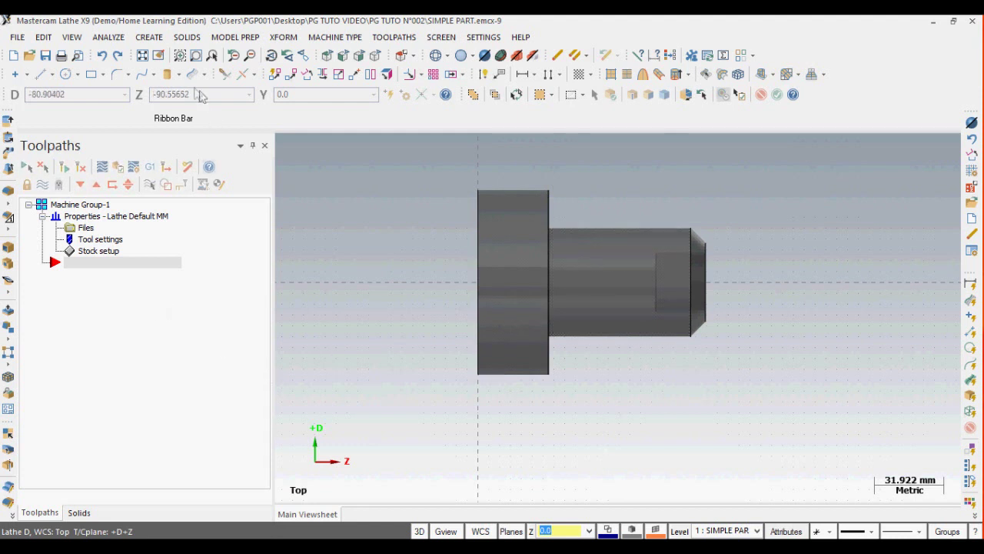
{"action": "left_click", "coordinate": [150, 37]}
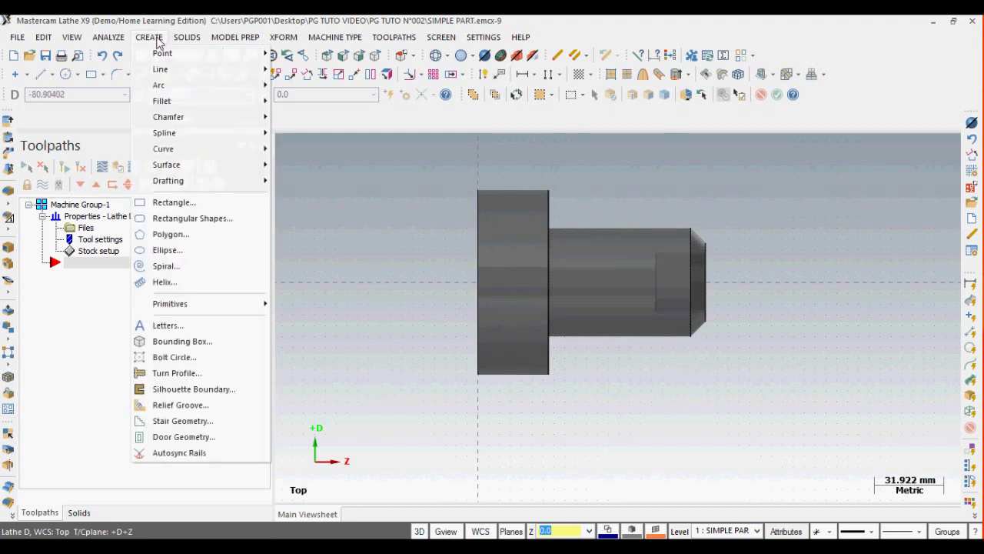
{"action": "left_click", "coordinate": [156, 373]}
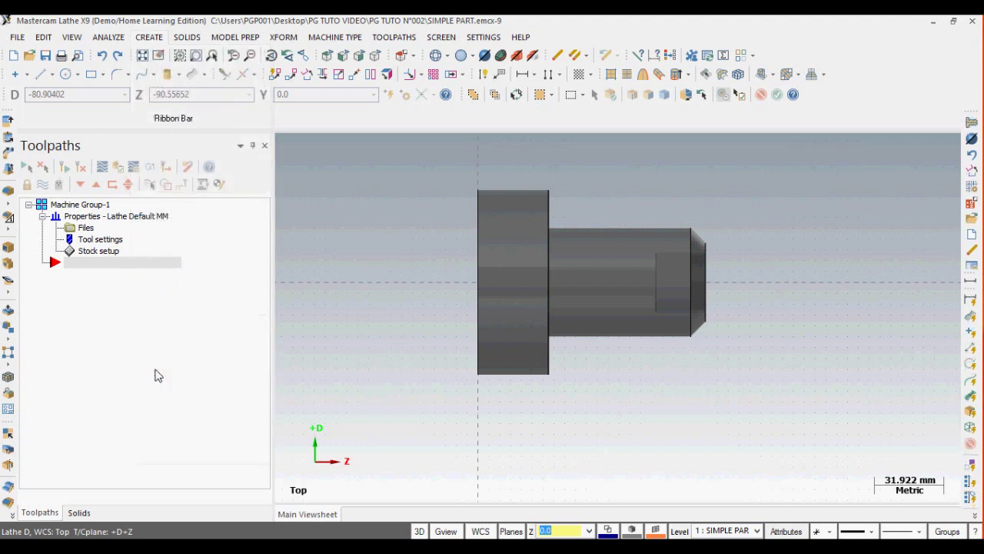
{"action": "left_click", "coordinate": [576, 241]}
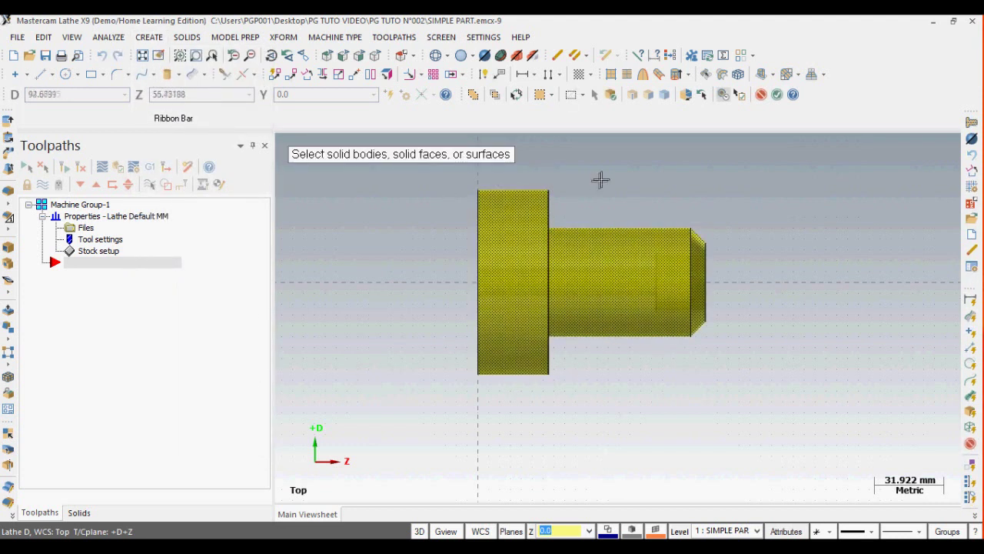
{"action": "left_click", "coordinate": [777, 95]}
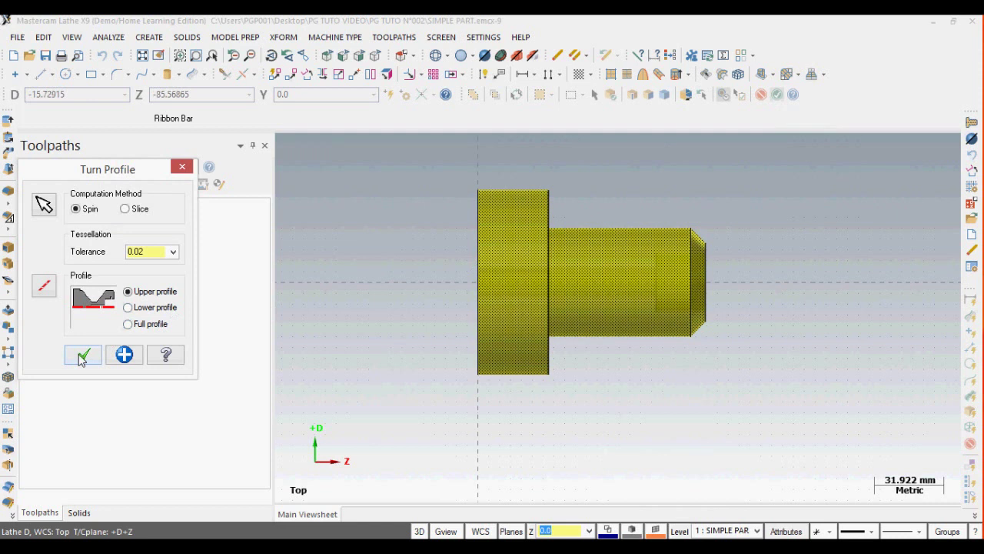
{"action": "left_click", "coordinate": [128, 325]}
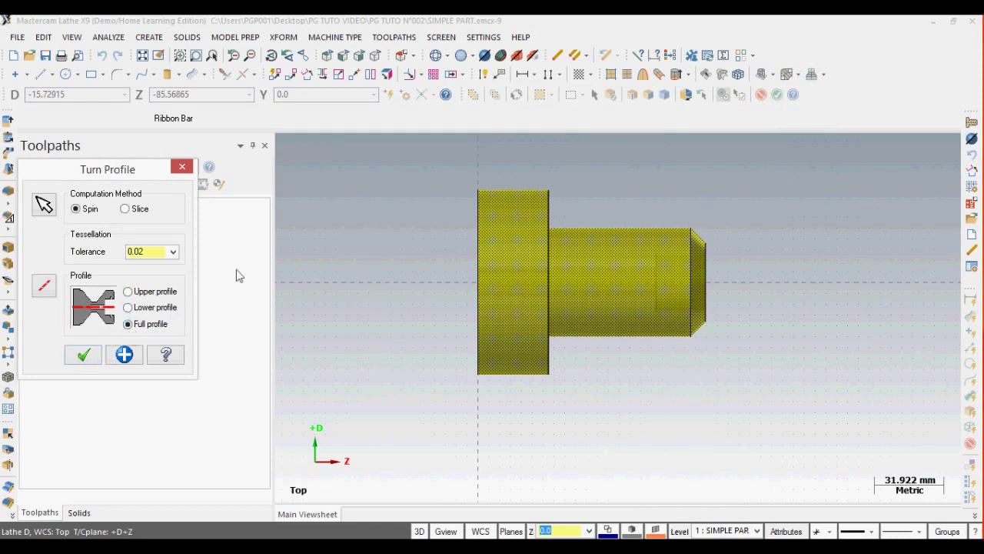
{"action": "left_click", "coordinate": [129, 293]}
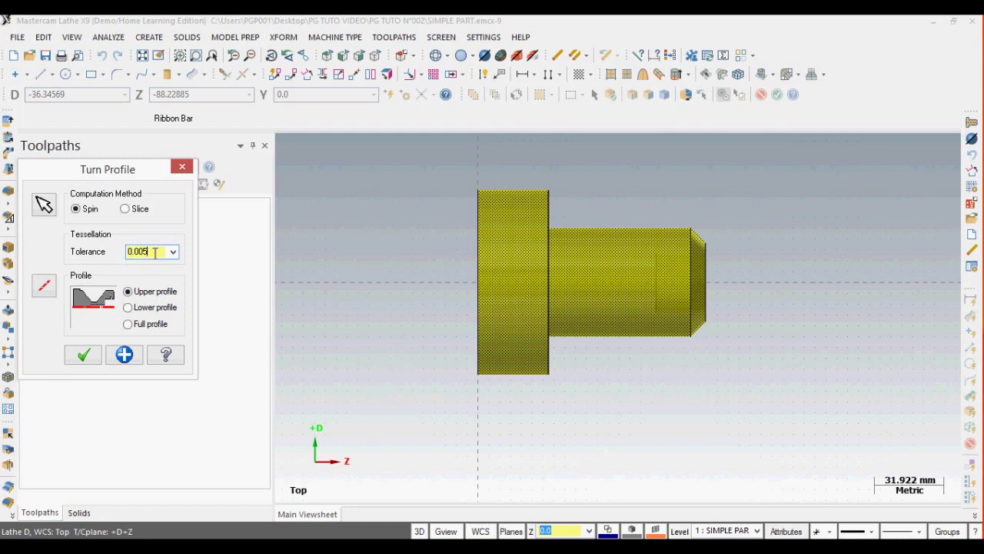
{"action": "left_click", "coordinate": [84, 355]}
Inspect the turn profile along the part's outer contour, chamfer and inner bore, including from an angled view, and return to the top view
{"action": "scroll", "coordinate": [677, 247], "scroll_direction": "up", "scroll_amount": 1}
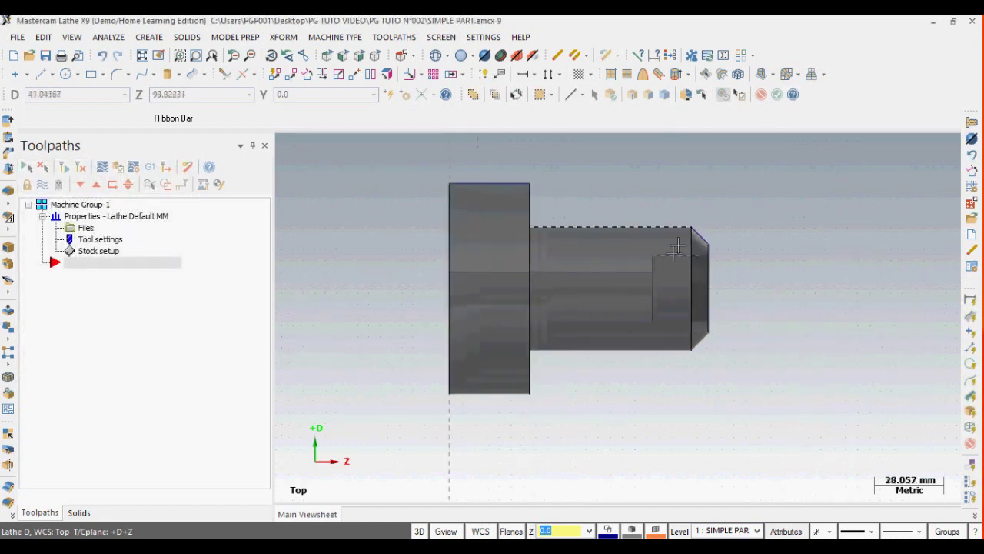
{"action": "scroll", "coordinate": [677, 246], "scroll_direction": "up", "scroll_amount": 4}
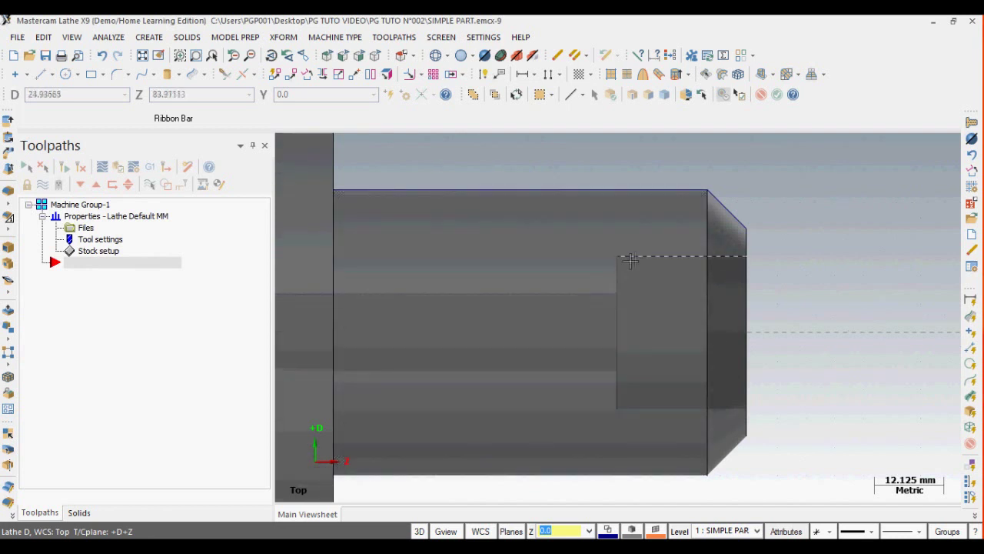
{"action": "scroll", "coordinate": [338, 231], "scroll_direction": "down", "scroll_amount": 5}
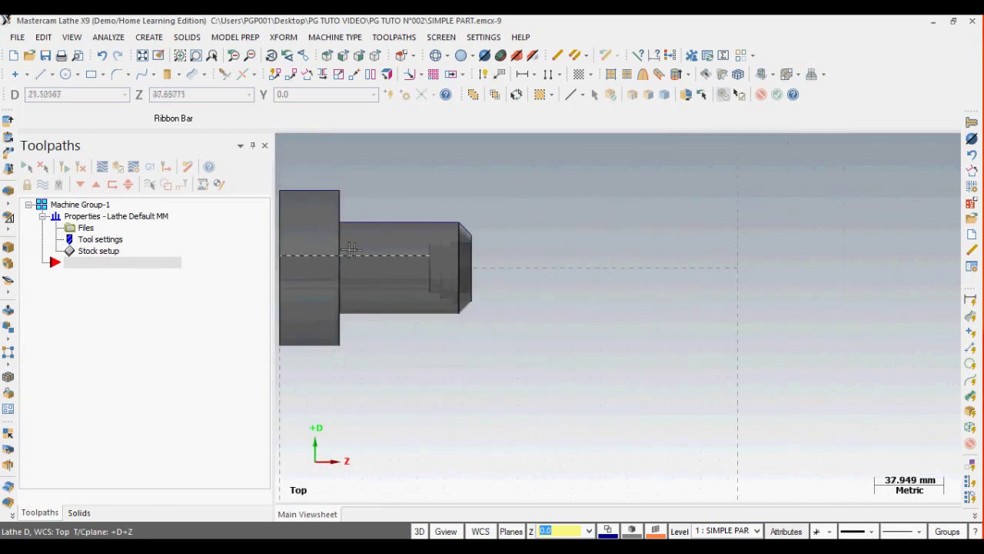
{"action": "scroll", "coordinate": [348, 248], "scroll_direction": "down", "scroll_amount": 1}
{"action": "middle_click_drag", "start_coordinate": [435, 185], "coordinate": [417, 195]}
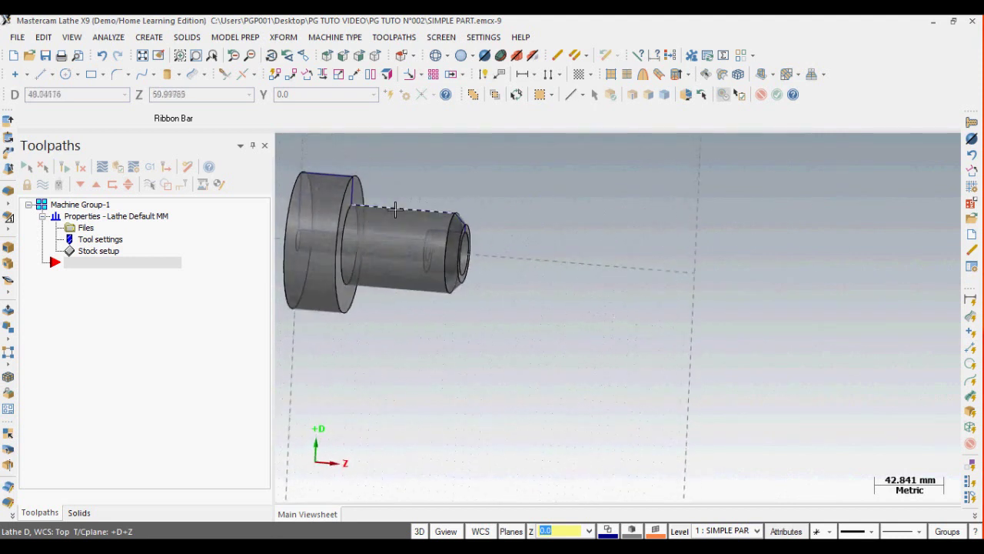
{"action": "key", "text": "alt+1"}
{"action": "scroll", "coordinate": [351, 330], "scroll_direction": "up", "scroll_amount": 2}
{"action": "scroll", "coordinate": [338, 385], "scroll_direction": "down", "scroll_amount": 3}
{"action": "scroll", "coordinate": [333, 425], "scroll_direction": "down", "scroll_amount": 1}
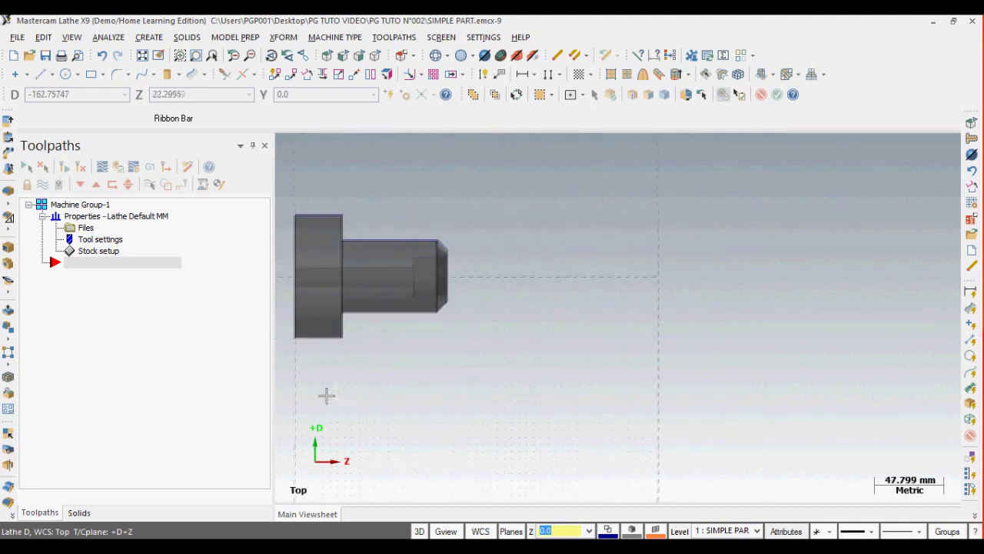
{"action": "middle_click_drag", "start_coordinate": [325, 395], "coordinate": [415, 361]}
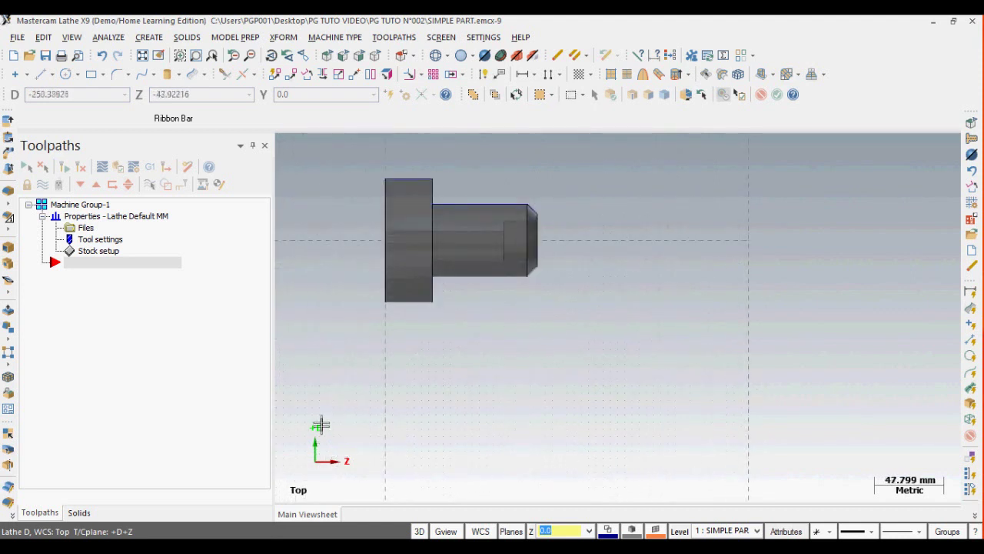
Open the machine group's stock setup and look over its file and tool settings, returning to the stock setup
{"action": "left_click", "coordinate": [94, 253]}
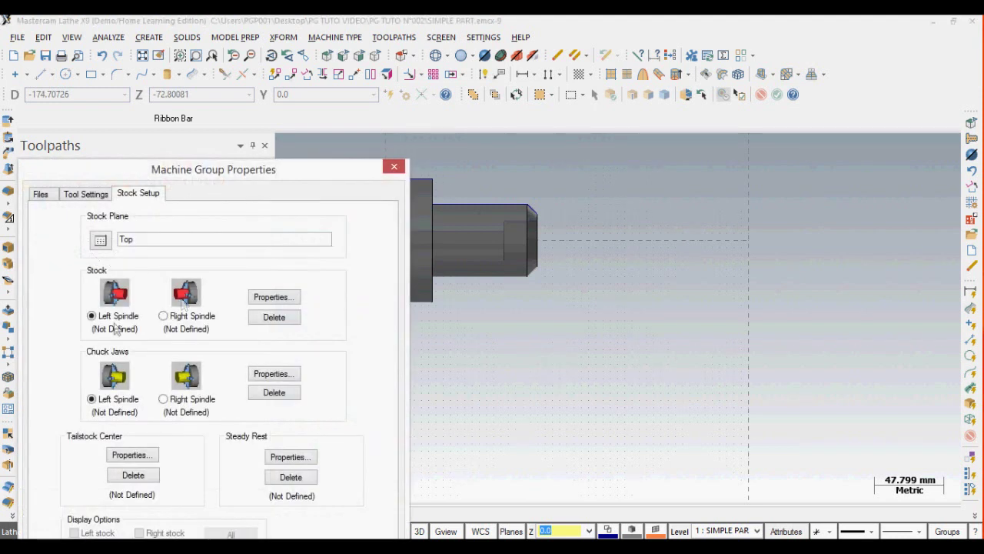
{"action": "left_click_drag", "start_coordinate": [198, 175], "coordinate": [521, 52]}
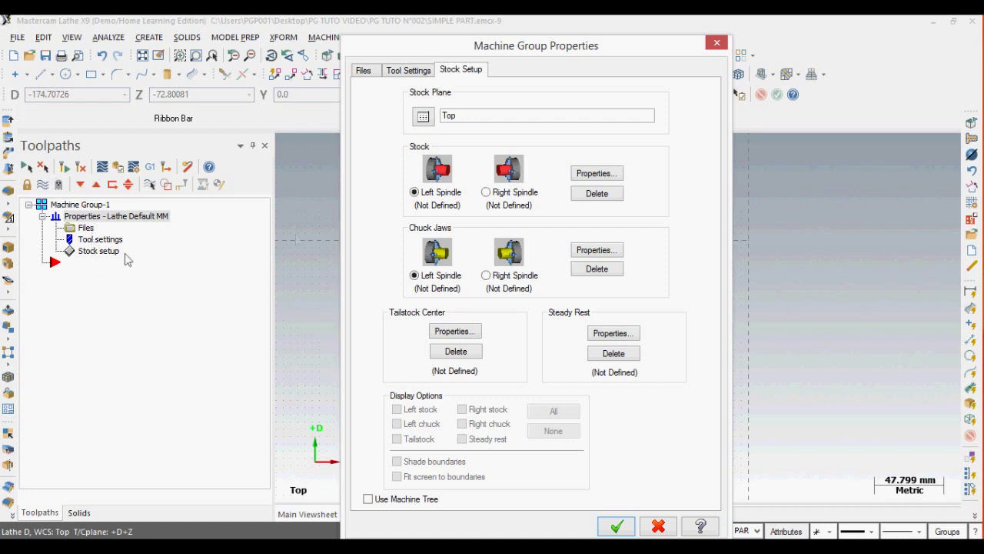
{"action": "left_click", "coordinate": [409, 73]}
{"action": "left_click", "coordinate": [374, 74]}
{"action": "left_click", "coordinate": [397, 71]}
{"action": "left_click", "coordinate": [460, 70]}
Open the left spindle stock properties and set the cylinder's axis to +Z
{"action": "left_click", "coordinate": [597, 173]}
{"action": "left_click_drag", "start_coordinate": [362, 179], "coordinate": [882, 40]}
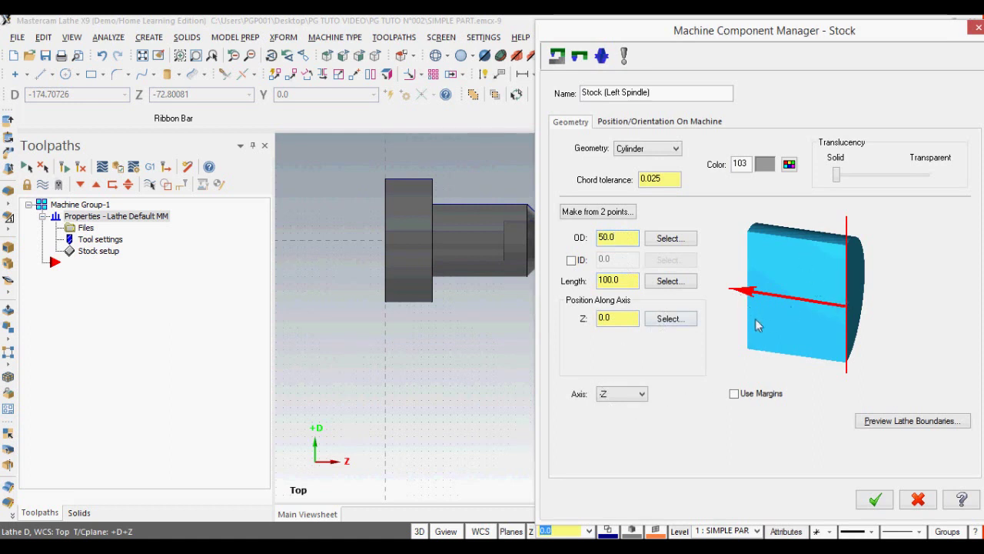
{"action": "left_click", "coordinate": [625, 395]}
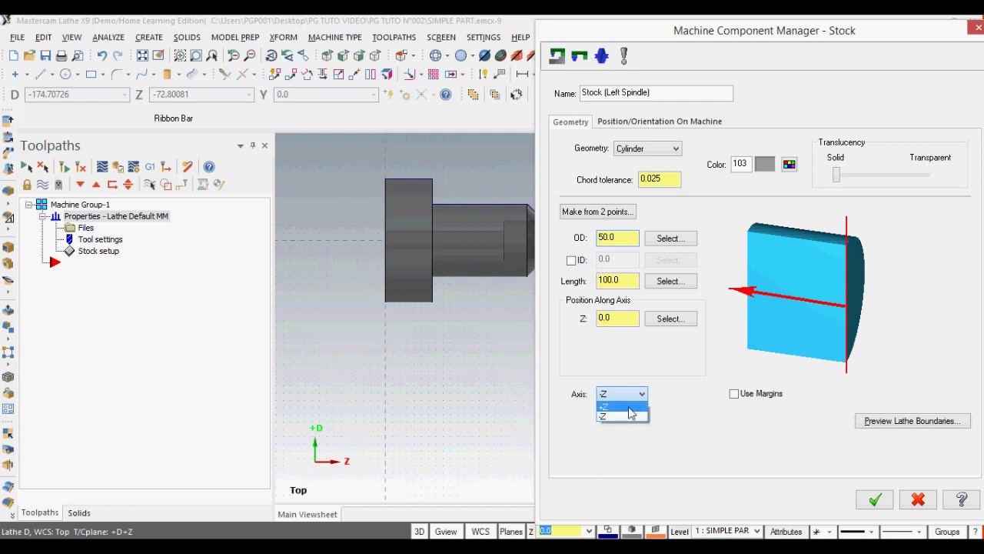
{"action": "left_click", "coordinate": [627, 406]}
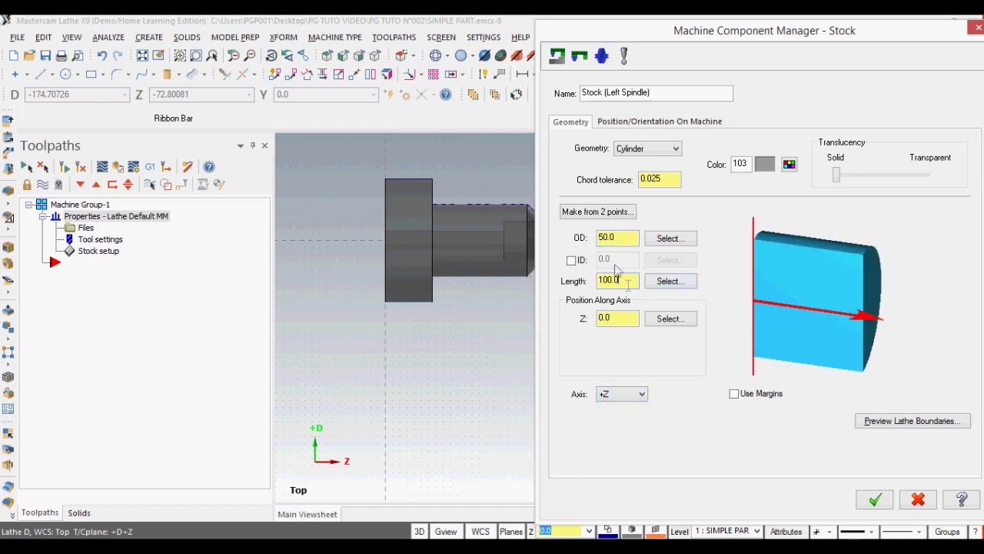
Define the cylinder stock from two points around the part, giving an OD of 90 and a length of 110
{"action": "left_click", "coordinate": [595, 218]}
{"action": "left_click", "coordinate": [609, 212]}
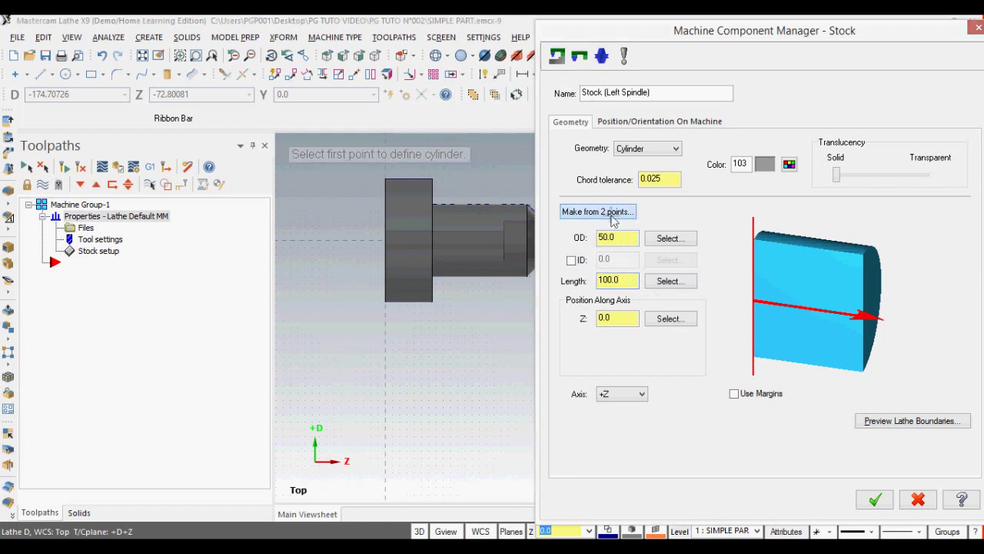
{"action": "left_click", "coordinate": [394, 307]}
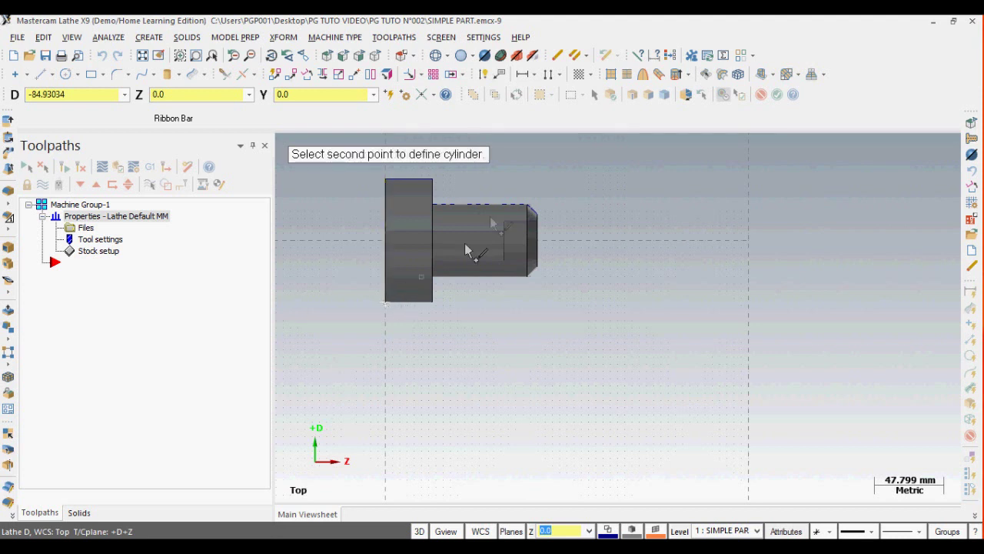
{"action": "left_click", "coordinate": [547, 184]}
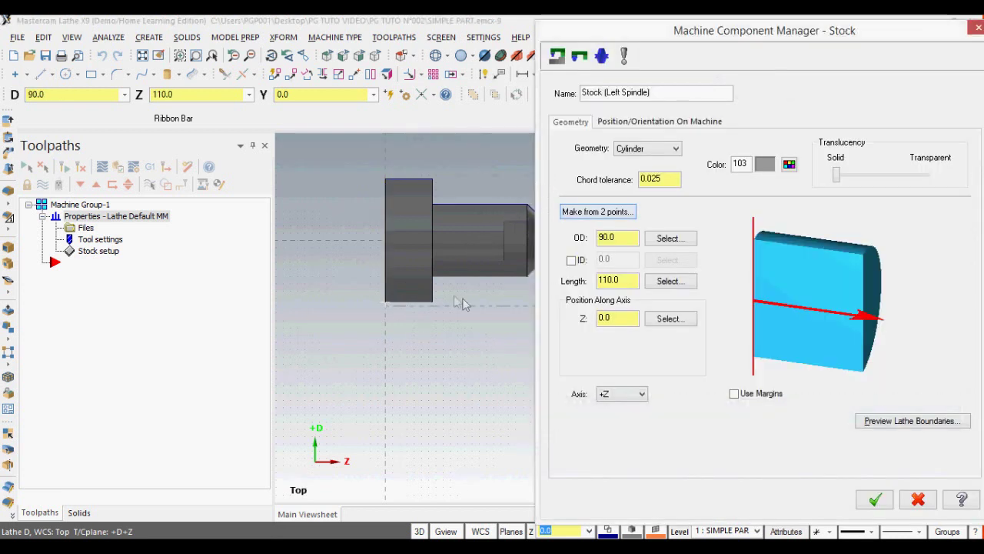
{"action": "left_click_drag", "start_coordinate": [615, 37], "coordinate": [693, 65]}
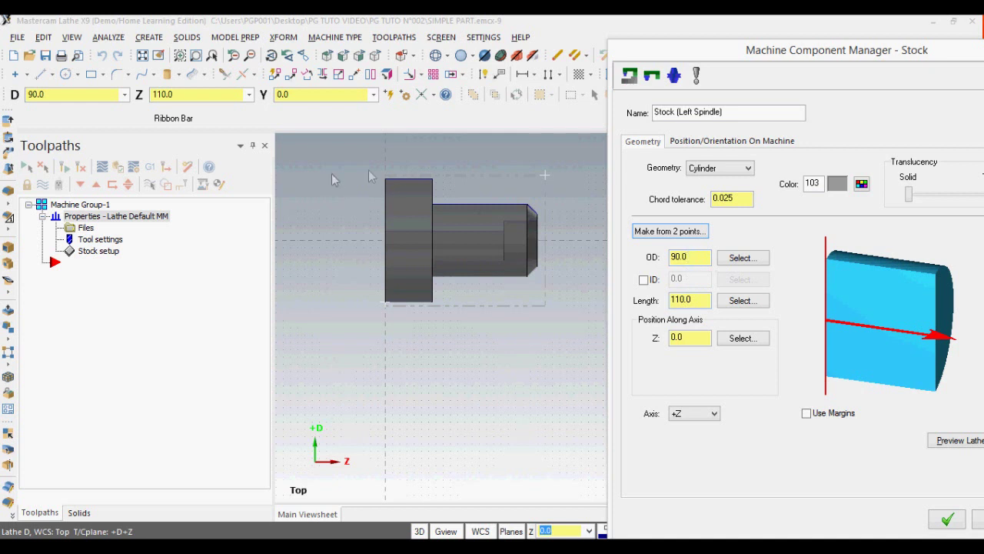
{"action": "left_click_drag", "start_coordinate": [784, 62], "coordinate": [625, 55]}
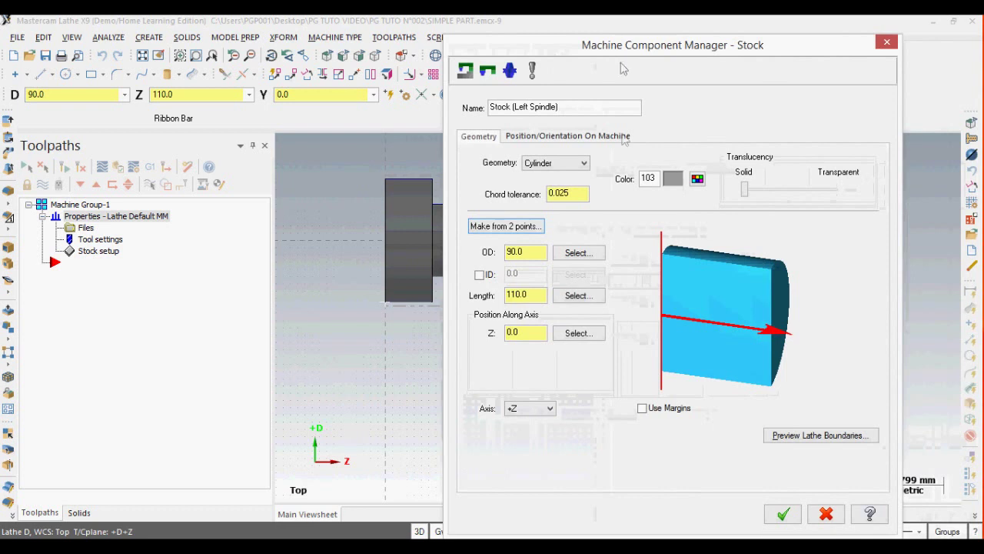
Enable stock margins, set the left margin to 25, and accept the stock definition
{"action": "left_click", "coordinate": [642, 408]}
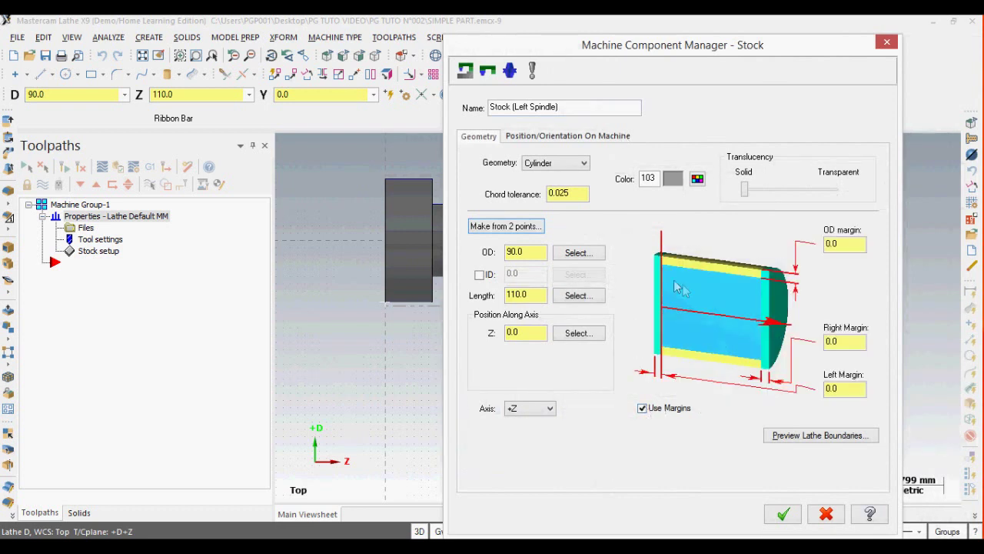
{"action": "left_click", "coordinate": [842, 390]}
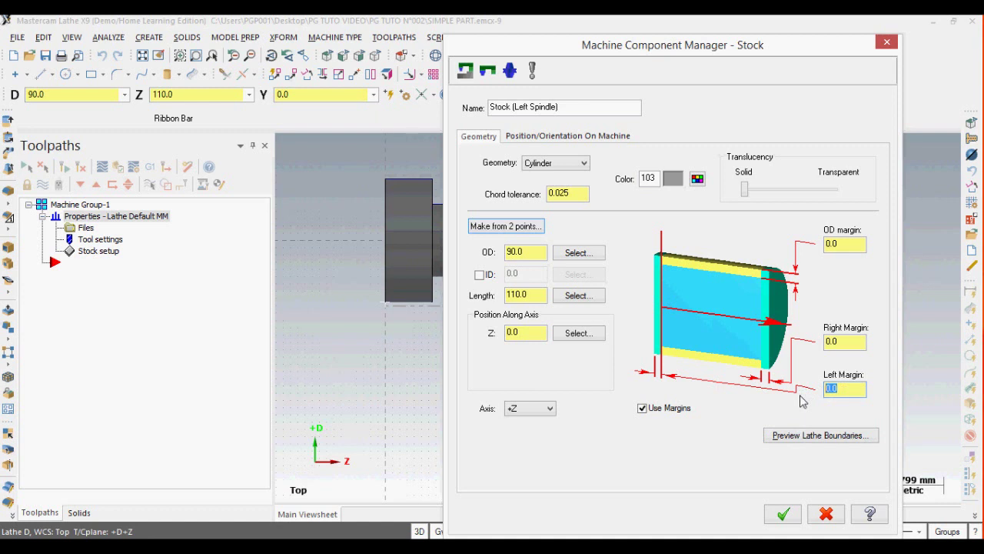
{"action": "type", "text": "20"}
{"action": "left_click", "coordinate": [845, 344]}
{"action": "left_click_drag", "start_coordinate": [841, 392], "coordinate": [830, 391]}
{"action": "type", "text": "5"}
{"action": "left_click", "coordinate": [842, 244]}
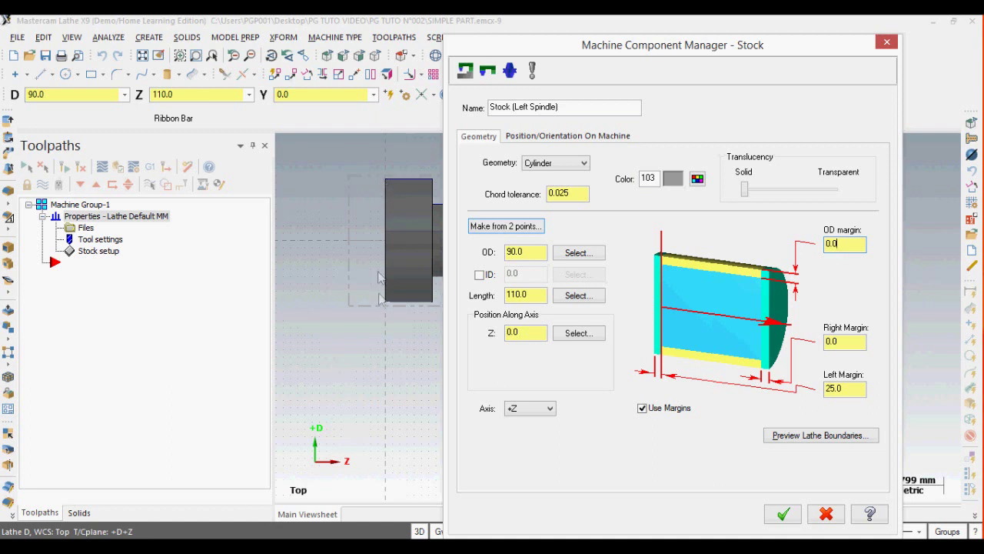
{"action": "left_click", "coordinate": [783, 516]}
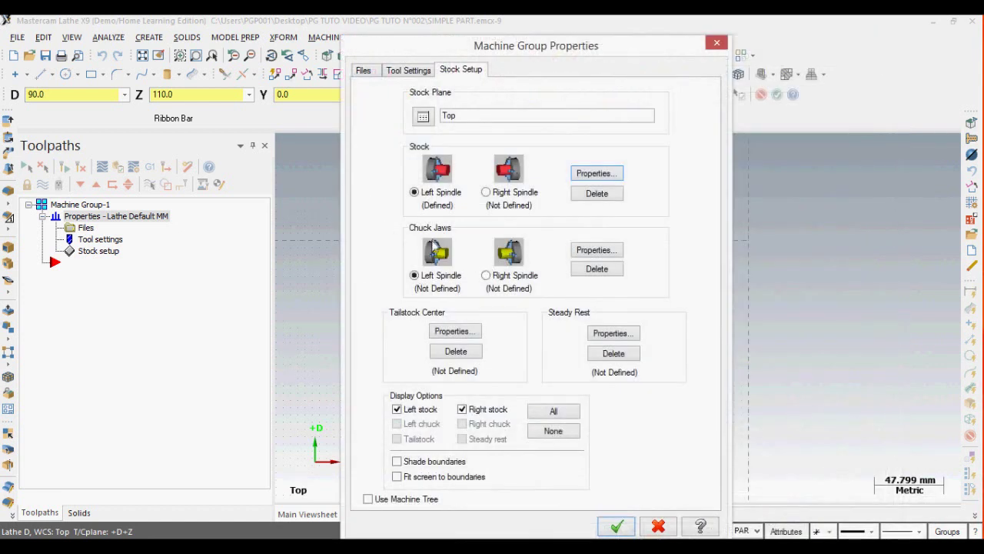
Open the left spindle chuck jaw properties, compare clamping methods OD #2 and OD #3, and select OD #1
{"action": "left_click", "coordinate": [588, 253]}
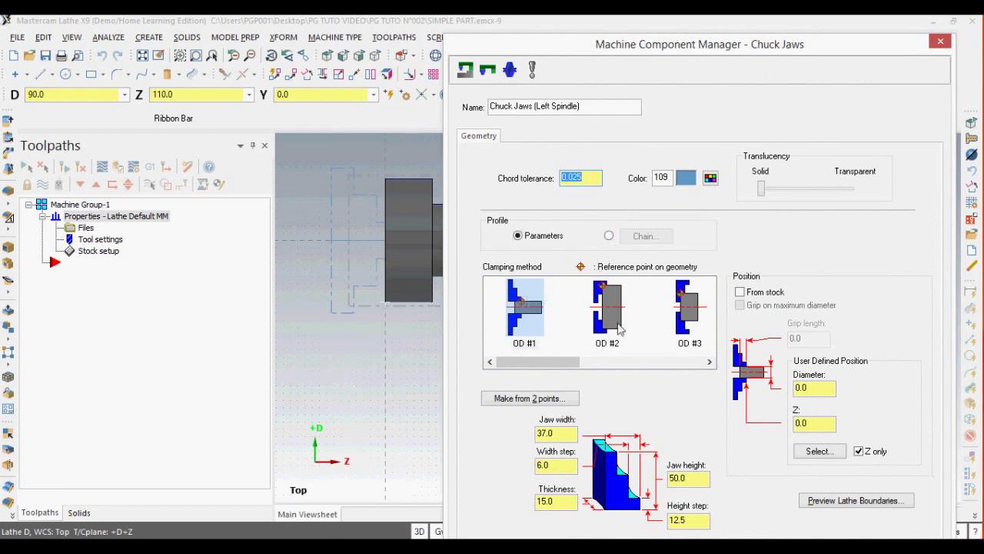
{"action": "left_click_drag", "start_coordinate": [545, 364], "coordinate": [486, 363]}
{"action": "left_click", "coordinate": [597, 314]}
{"action": "left_click", "coordinate": [523, 310]}
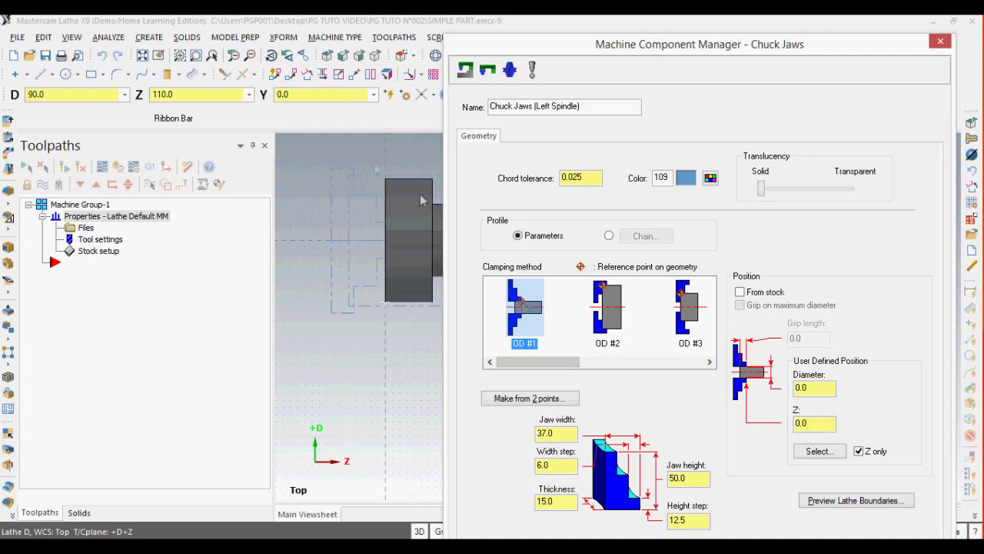
{"action": "left_click", "coordinate": [607, 304]}
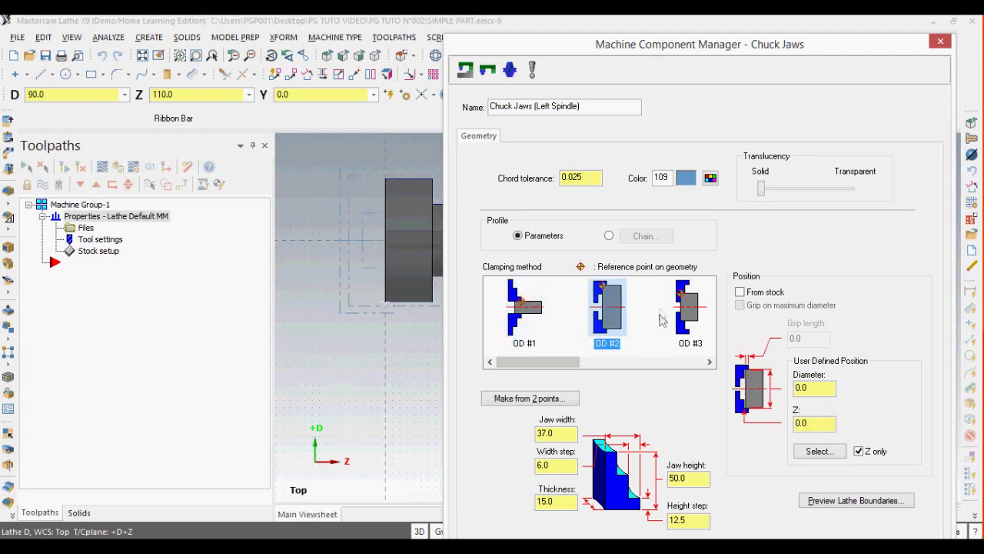
{"action": "left_click", "coordinate": [675, 314]}
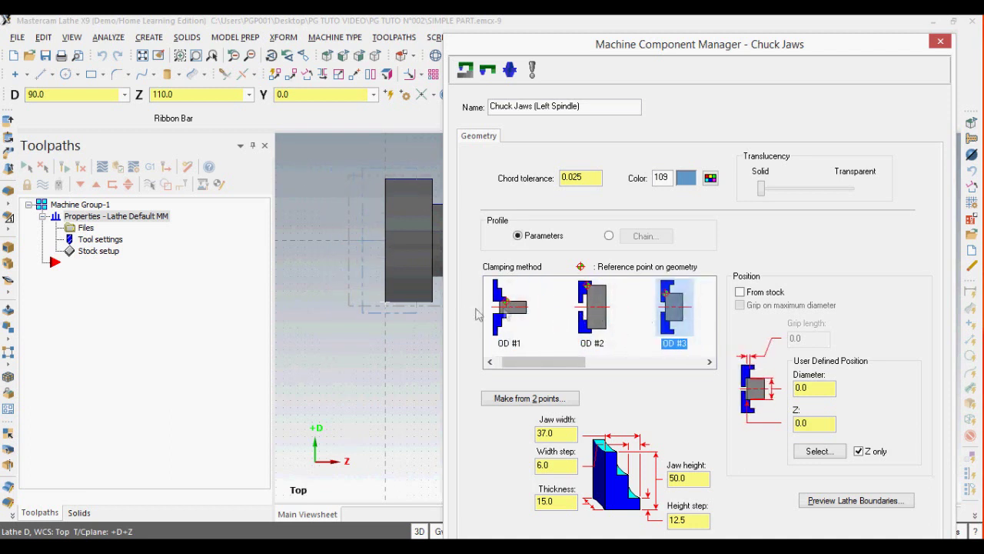
{"action": "left_click", "coordinate": [507, 308]}
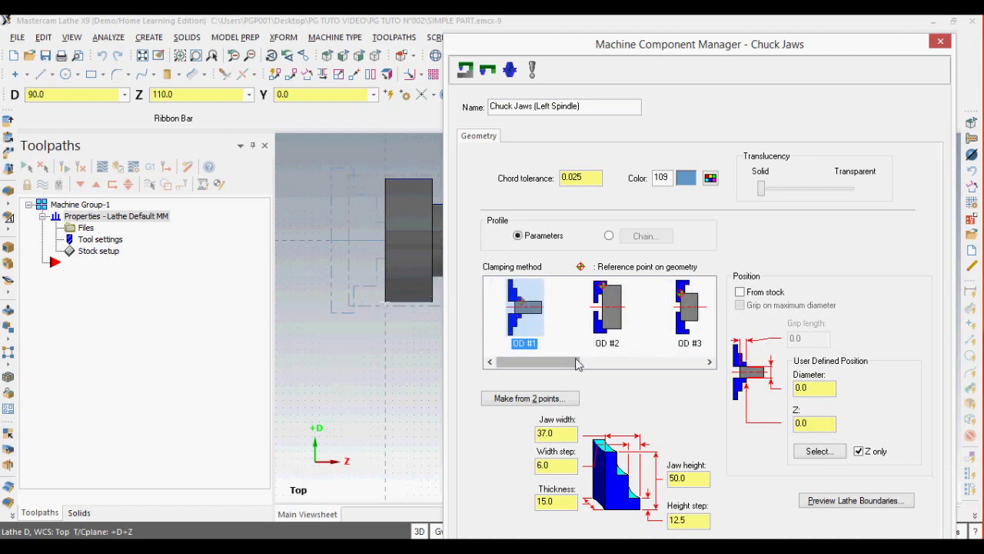
Position the chuck jaws from stock, gripping on maximum diameter with a grip length of 20, and accept the jaw definition
{"action": "left_click", "coordinate": [740, 293]}
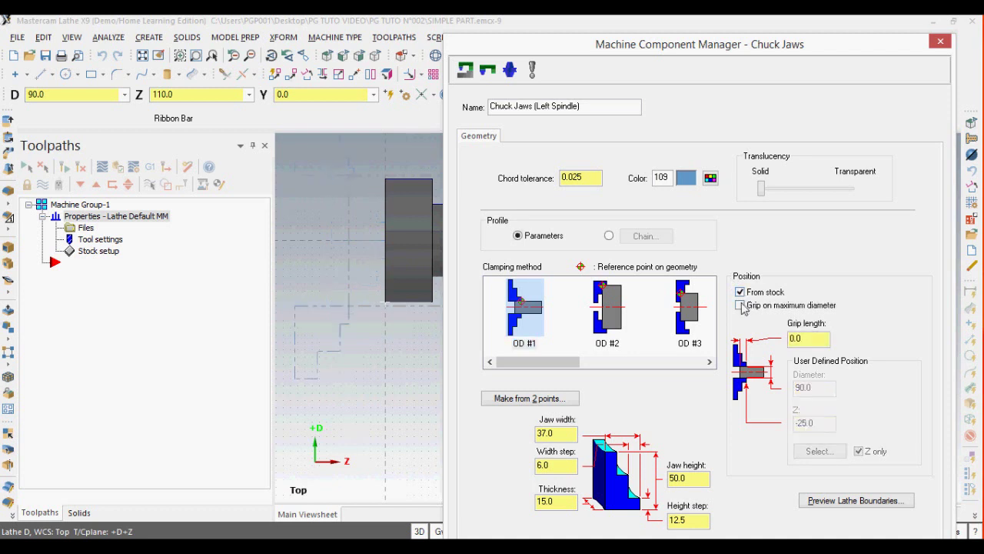
{"action": "left_click_drag", "start_coordinate": [801, 338], "coordinate": [778, 337]}
{"action": "type", "text": "20"}
{"action": "left_click", "coordinate": [740, 305]}
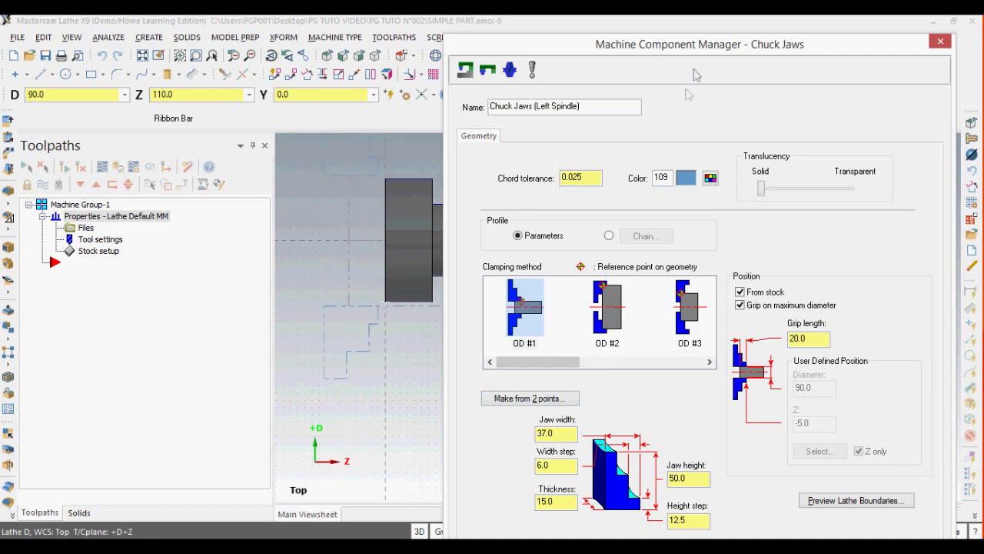
{"action": "left_click_drag", "start_coordinate": [612, 48], "coordinate": [572, 30]}
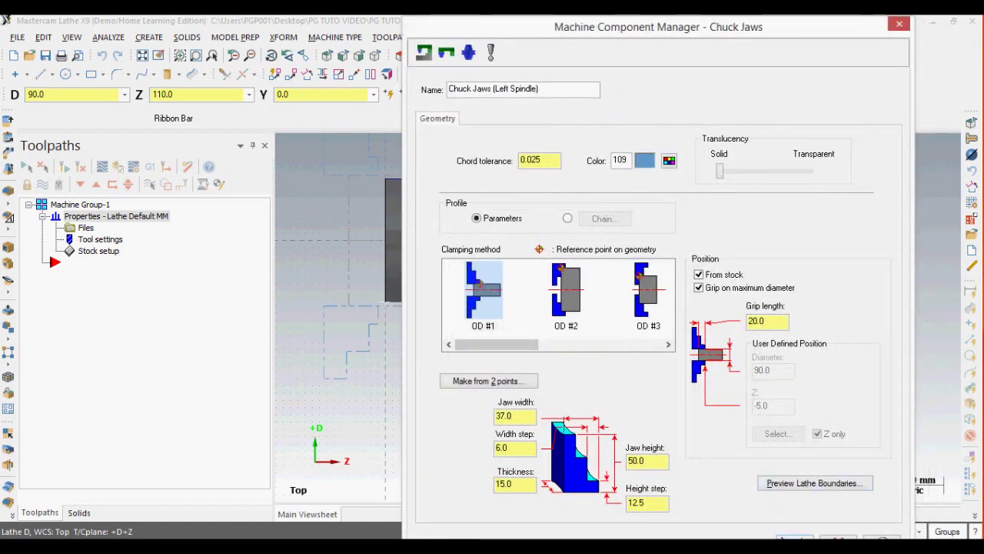
{"action": "left_click", "coordinate": [796, 538]}
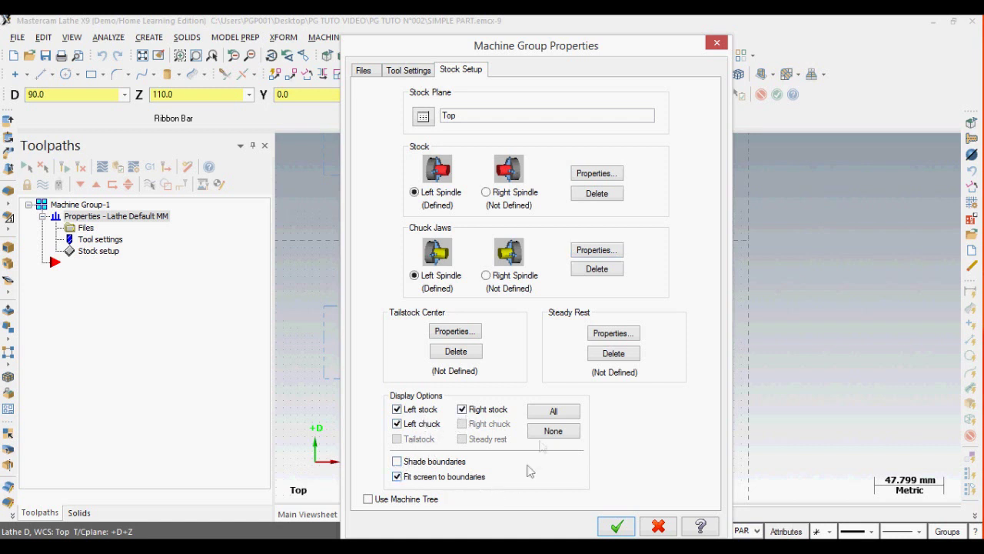
Try the tool settings' warnings for duplicate tool numbers and mill tool orientation conflict, and switch both off again
{"action": "left_click", "coordinate": [401, 72]}
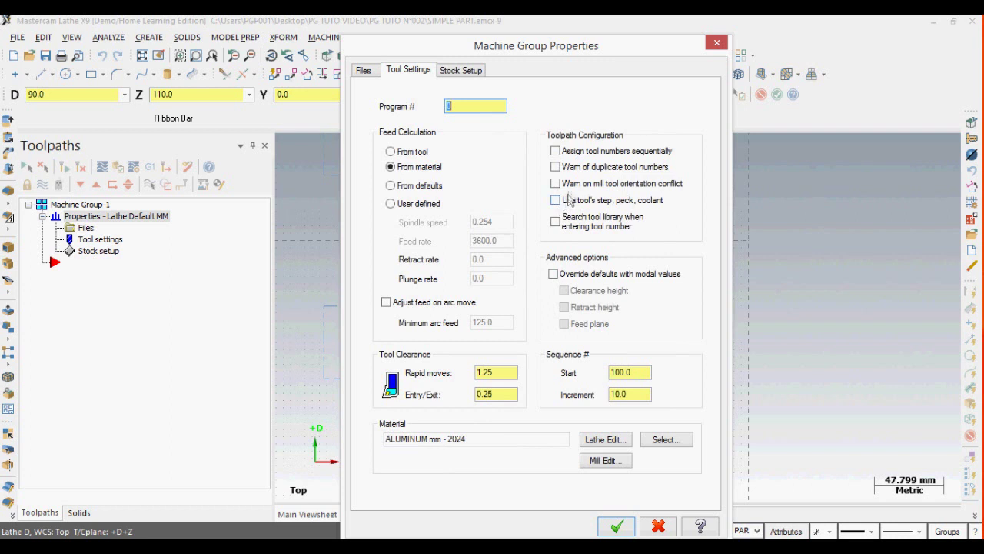
{"action": "left_click", "coordinate": [556, 168]}
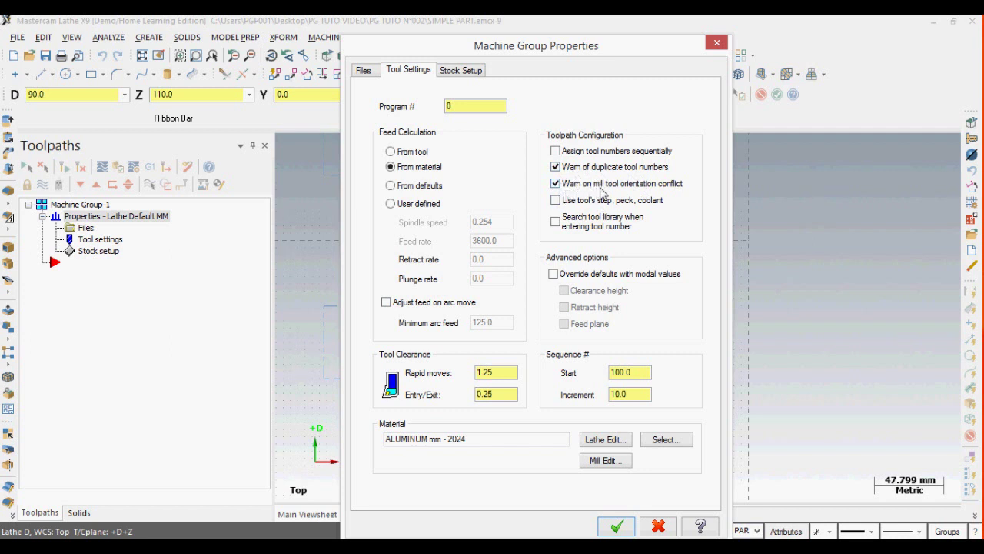
{"action": "left_click", "coordinate": [555, 182]}
{"action": "left_click", "coordinate": [555, 167]}
{"action": "left_click", "coordinate": [555, 183]}
Set the sequence number increment to 2 and rename the lathe material to C45, and apply the machine group properties
{"action": "left_click_drag", "start_coordinate": [630, 395], "coordinate": [563, 396]}
{"action": "type", "text": "2"}
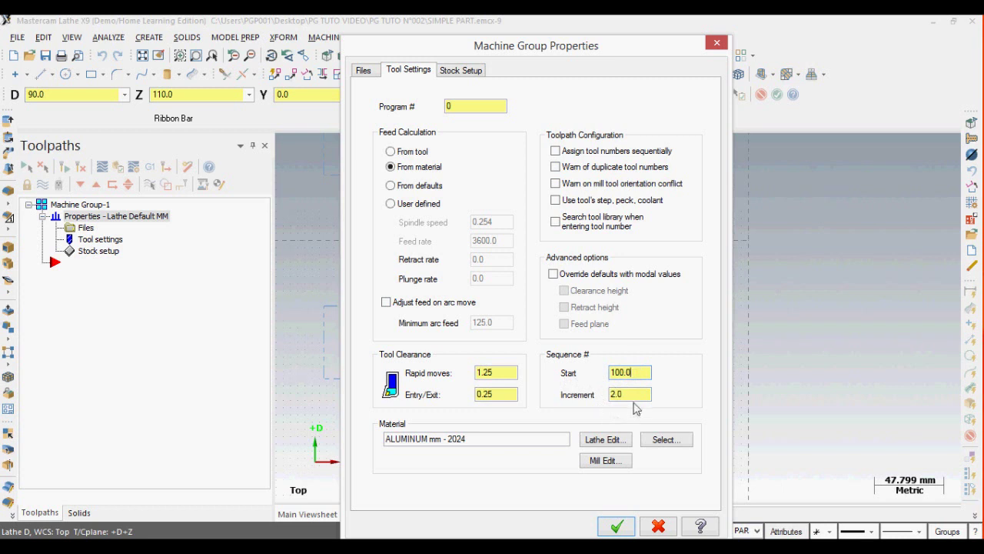
{"action": "left_click", "coordinate": [601, 437]}
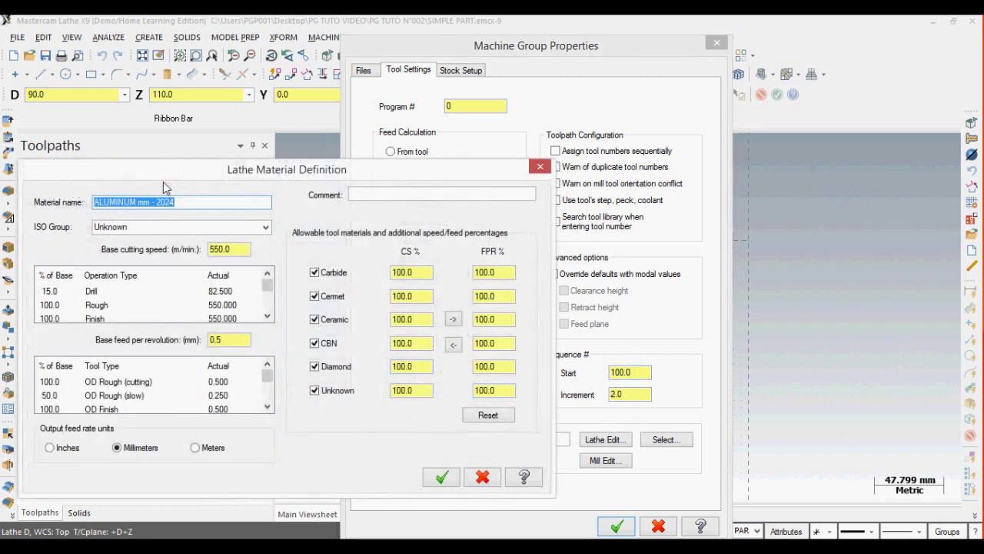
{"action": "type", "text": "C45"}
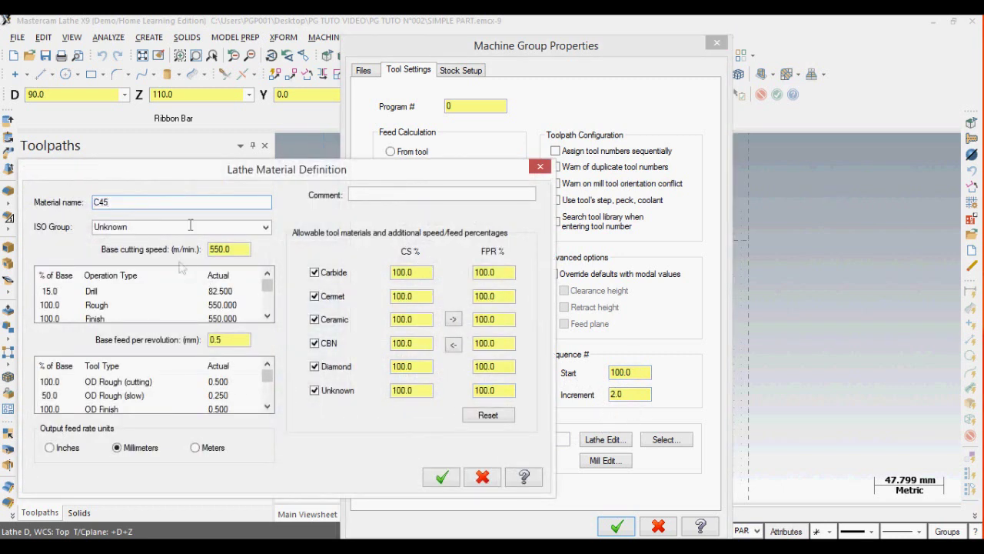
{"action": "left_click", "coordinate": [440, 476]}
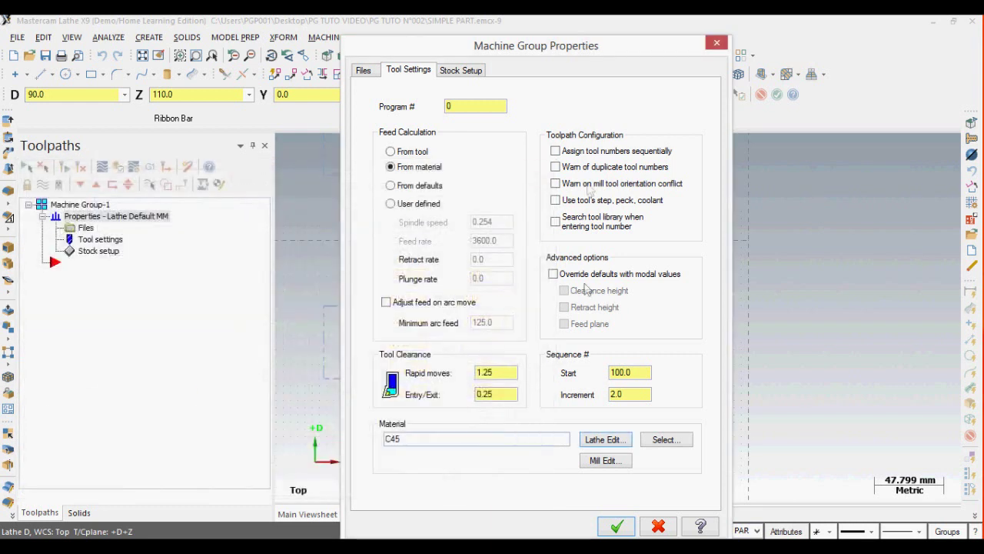
{"action": "left_click", "coordinate": [463, 73]}
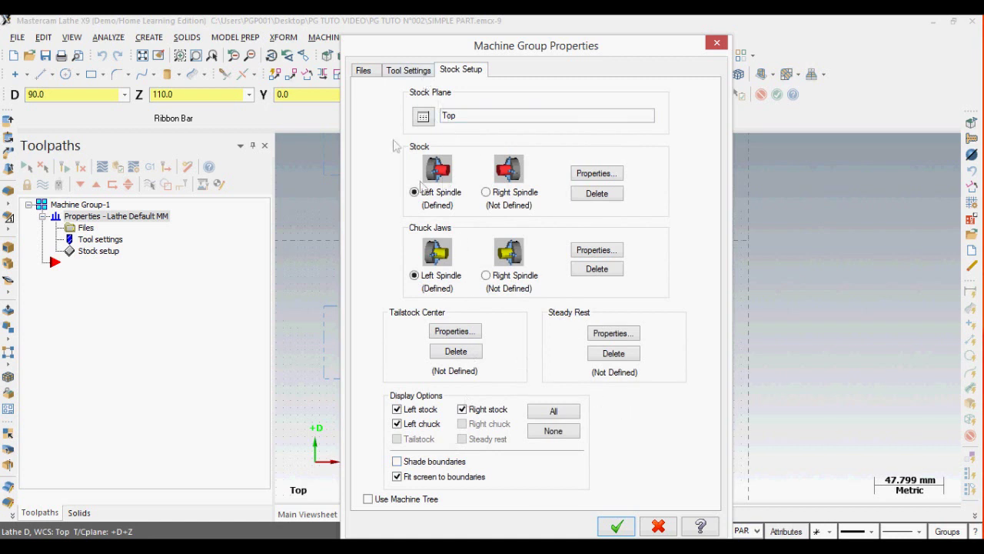
{"action": "left_click", "coordinate": [618, 526]}
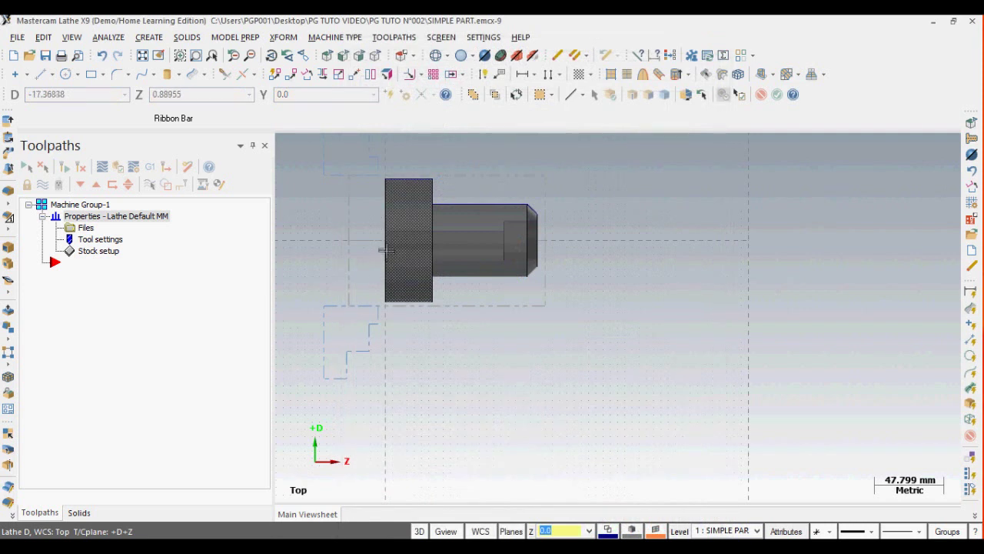
{"action": "left_click", "coordinate": [335, 38]}
{"action": "mouse_move", "coordinate": [337, 68]}
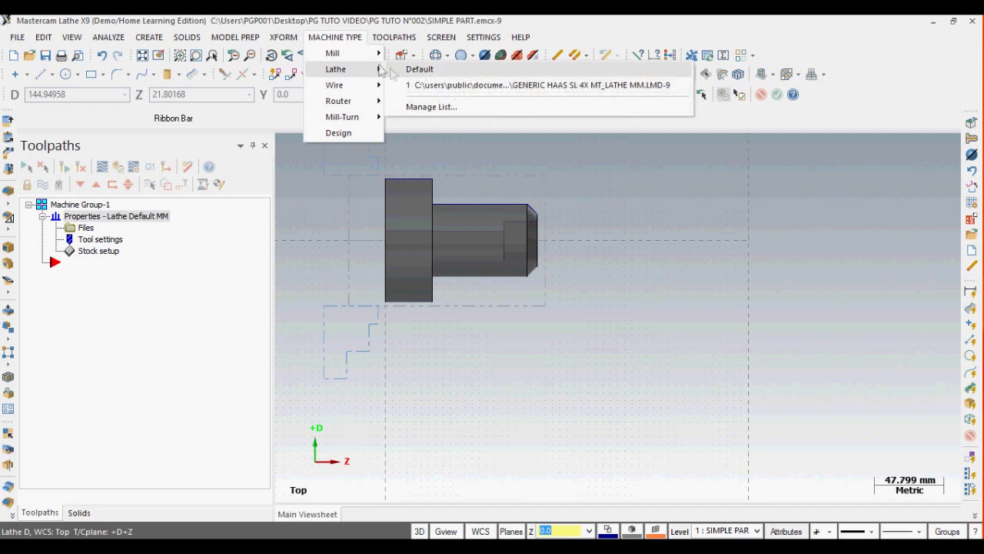
{"action": "left_click", "coordinate": [380, 41]}
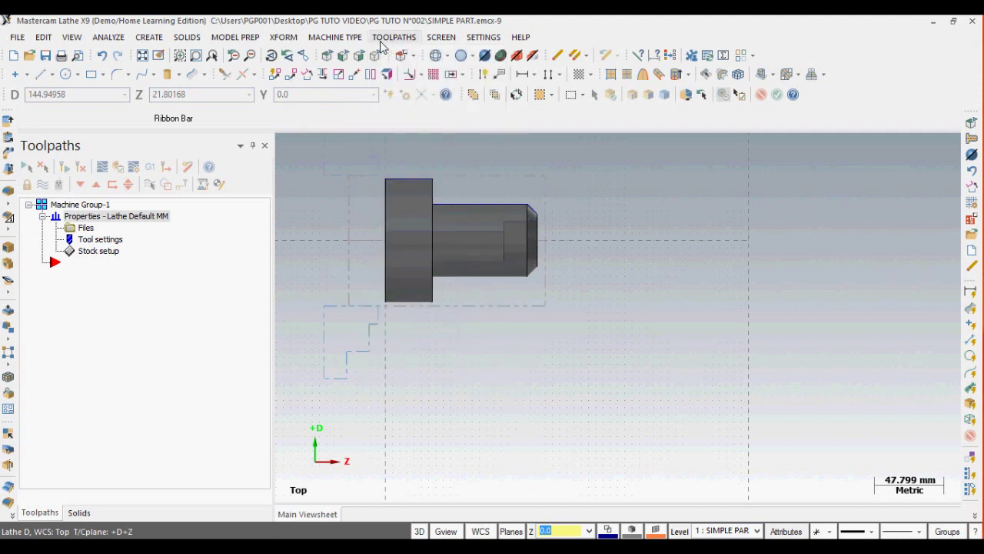
{"action": "left_click", "coordinate": [377, 40]}
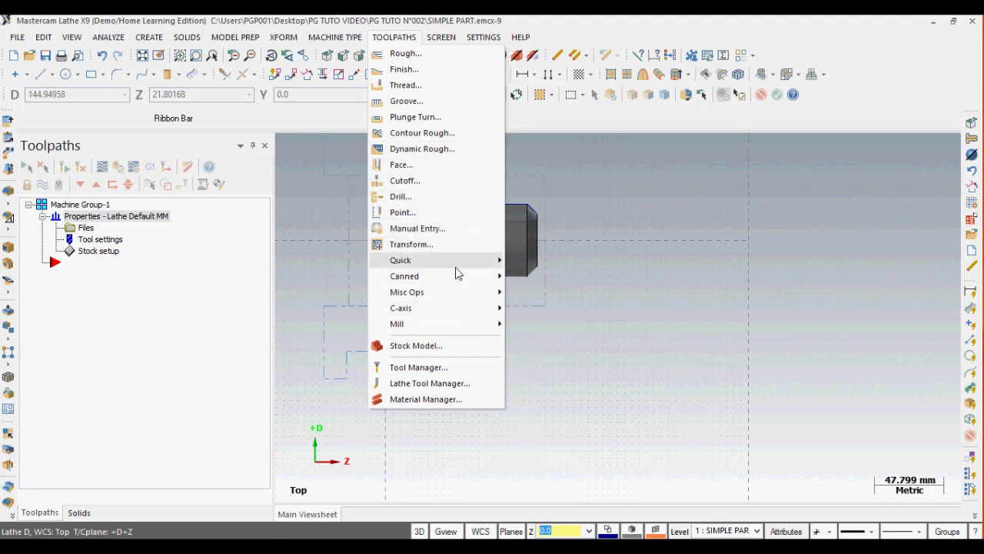
{"action": "mouse_move", "coordinate": [445, 288]}
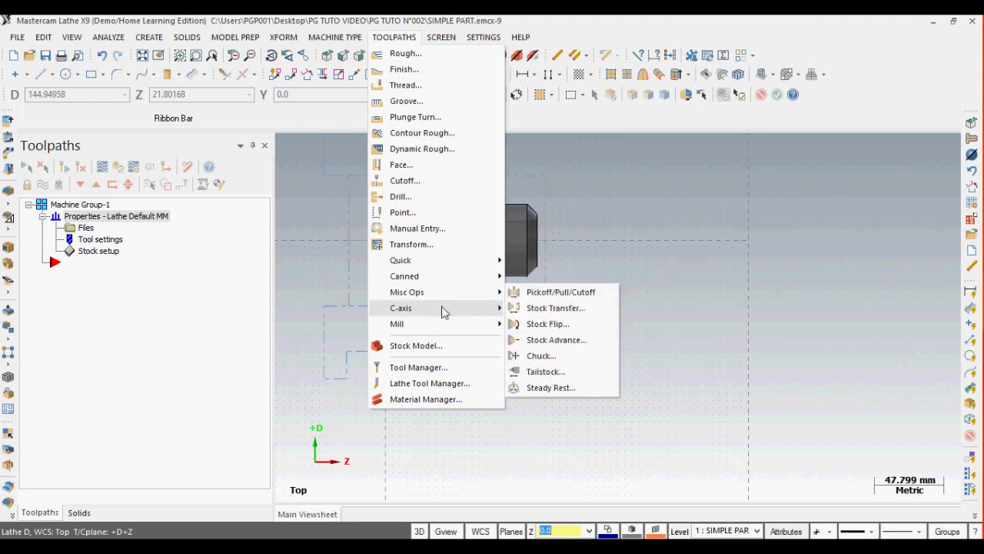
{"action": "mouse_move", "coordinate": [449, 328]}
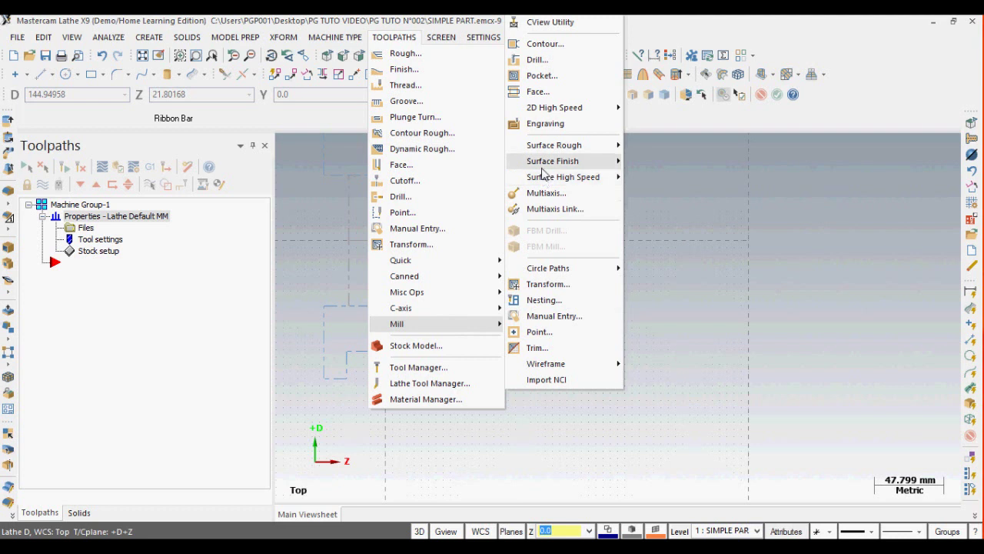
{"action": "mouse_move", "coordinate": [544, 177]}
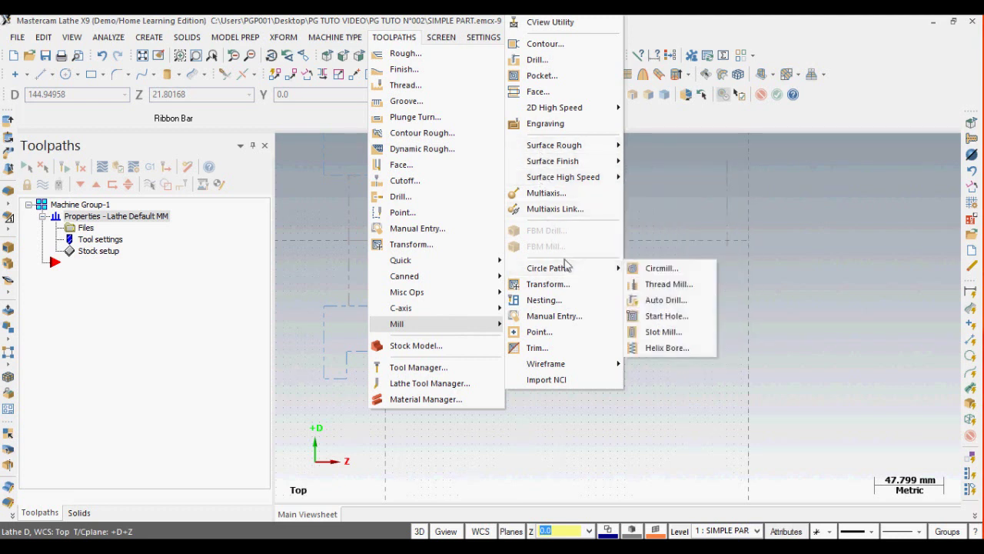
{"action": "left_click", "coordinate": [305, 256]}
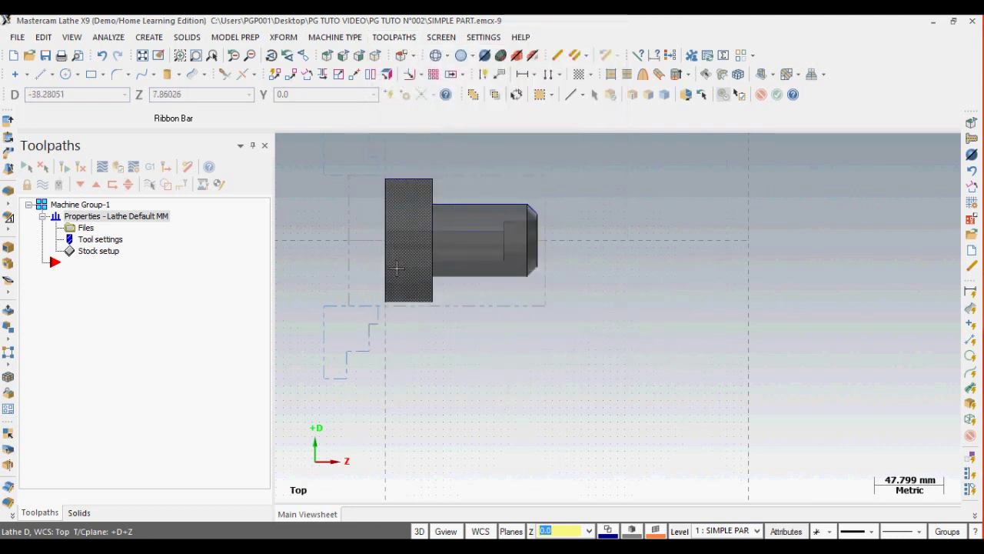
Start a lathe Face toolpath with the NC name SIMPLE PART
{"action": "left_click", "coordinate": [396, 38]}
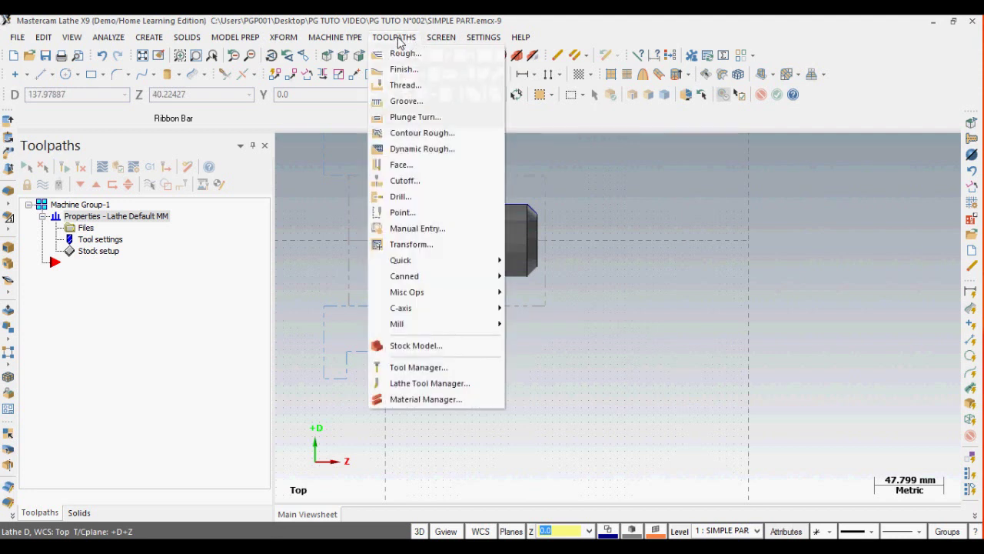
{"action": "left_click", "coordinate": [400, 164]}
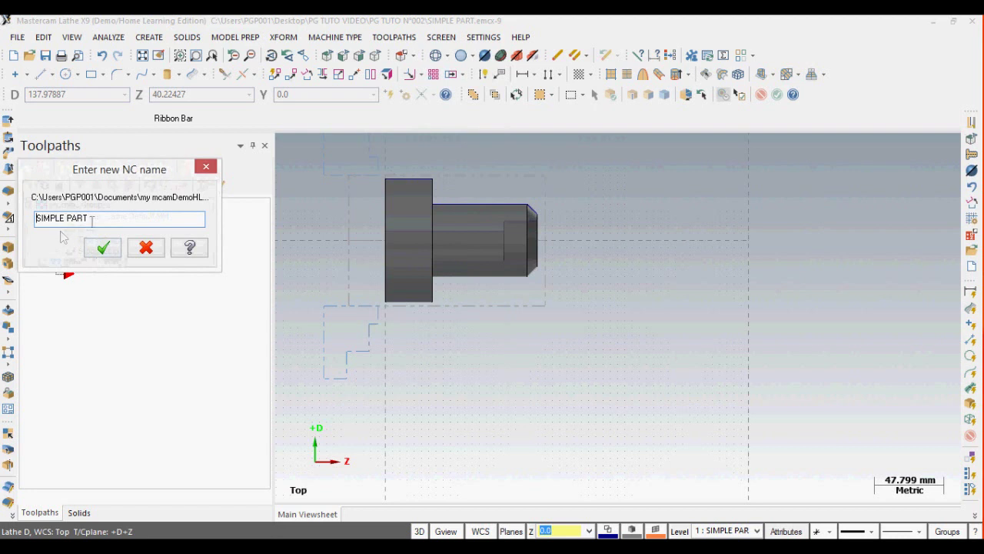
{"action": "left_click", "coordinate": [111, 252]}
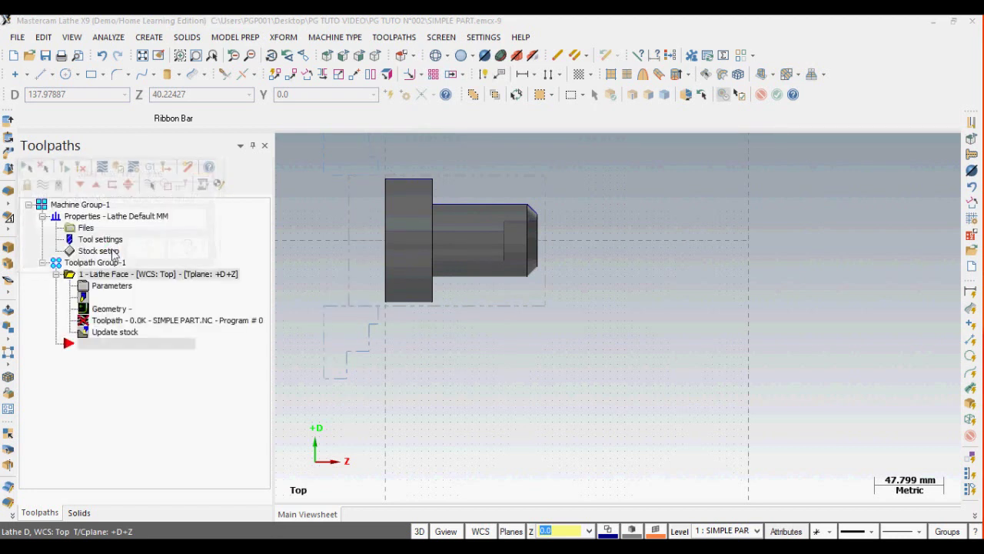
{"action": "left_click_drag", "start_coordinate": [200, 173], "coordinate": [279, 110]}
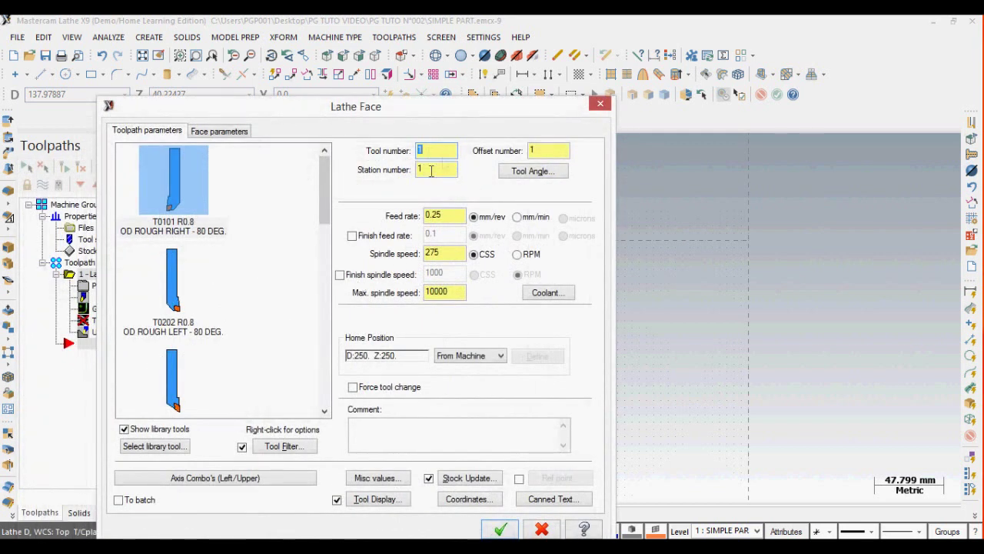
Set the facing stock to leave to 0.05 and pick the finish Z position at the part's chamfered end face, Z 104.584
{"action": "left_click", "coordinate": [222, 130]}
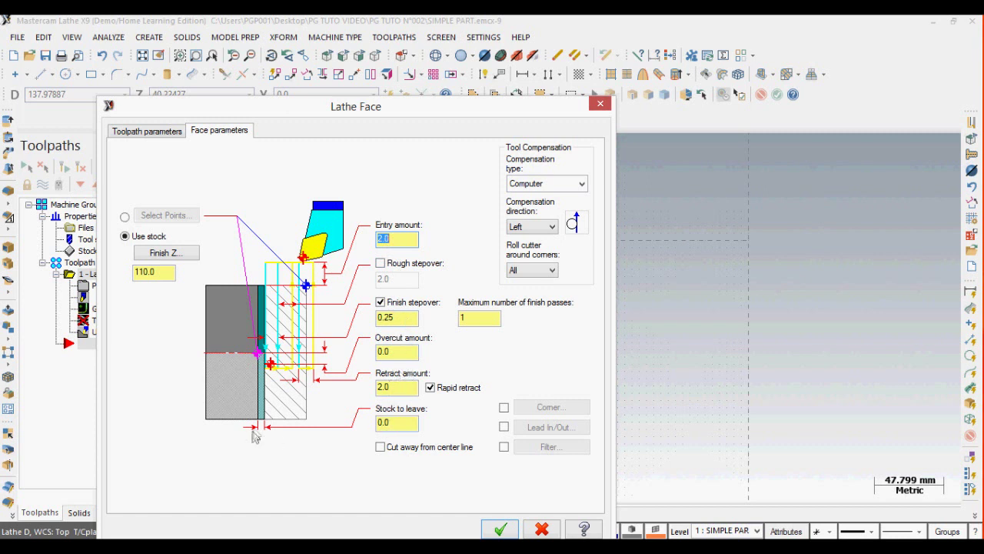
{"action": "left_click", "coordinate": [397, 426]}
{"action": "left_click", "coordinate": [408, 351]}
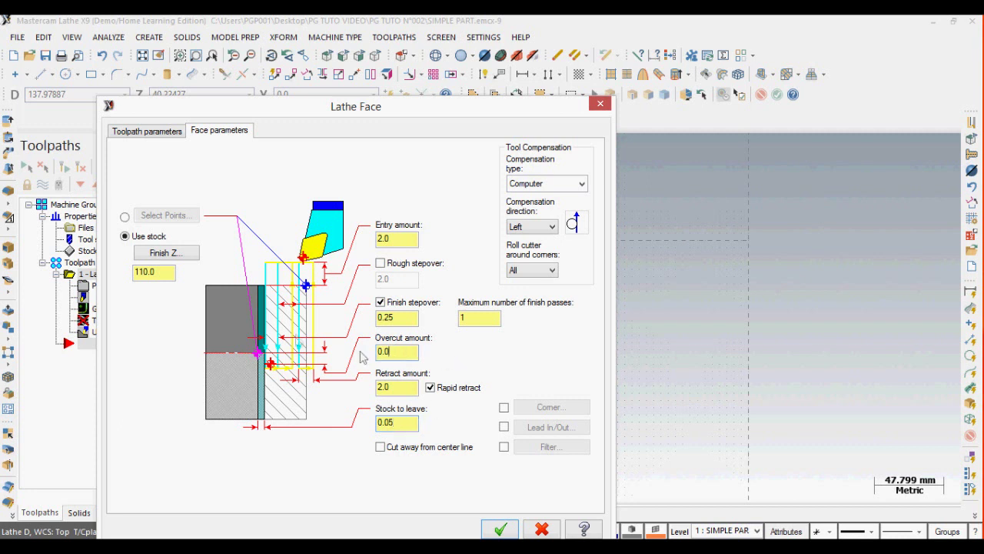
{"action": "left_click", "coordinate": [166, 255]}
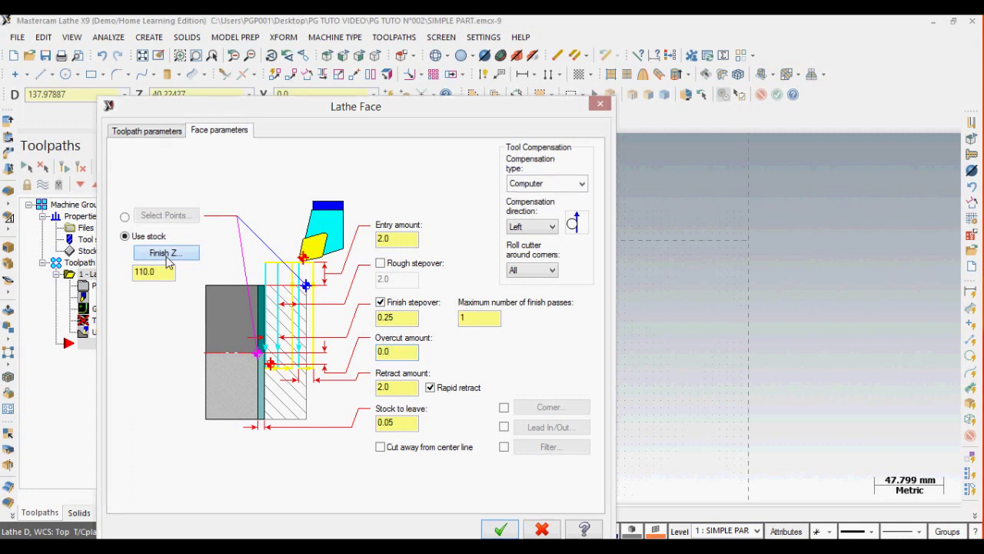
{"action": "left_click", "coordinate": [537, 241]}
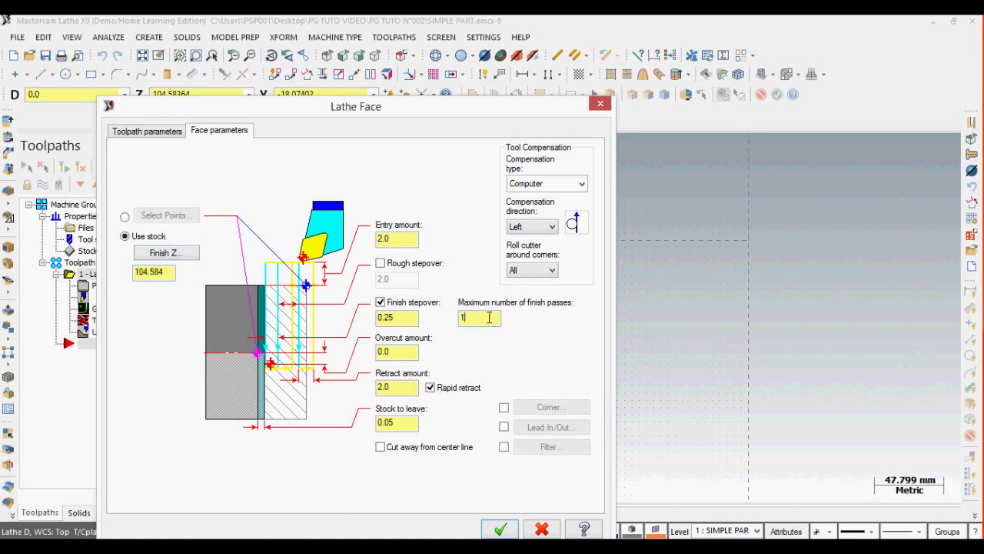
Set the facing tool compensation type to Wear and accept the parameters to generate the face toolpath
{"action": "left_click", "coordinate": [549, 182]}
{"action": "left_click", "coordinate": [524, 216]}
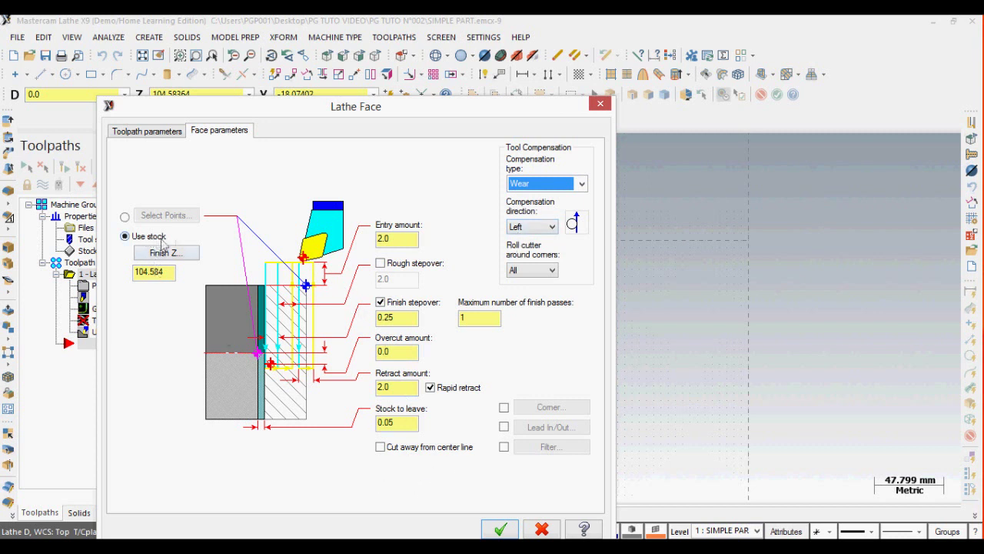
{"action": "left_click", "coordinate": [173, 130]}
{"action": "left_click", "coordinate": [231, 134]}
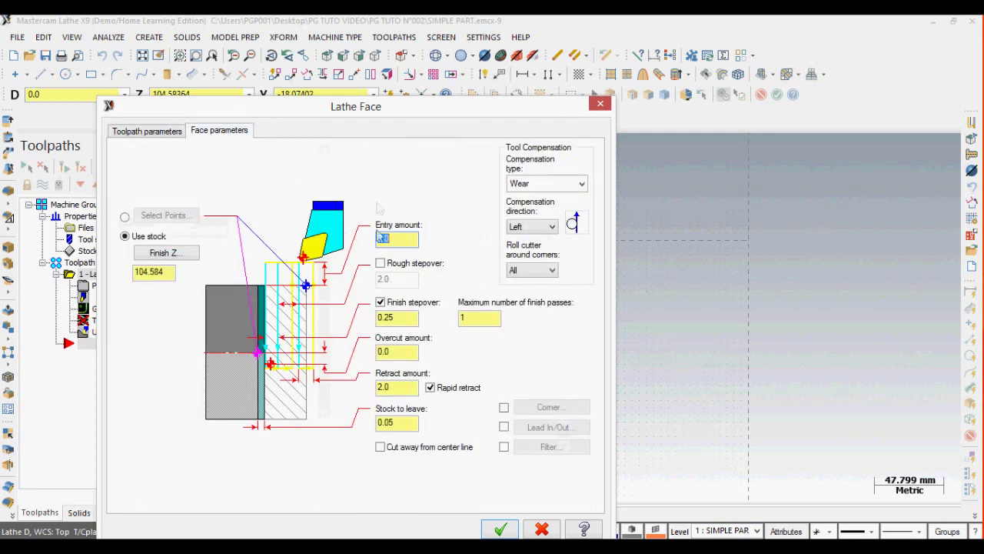
{"action": "left_click", "coordinate": [164, 252]}
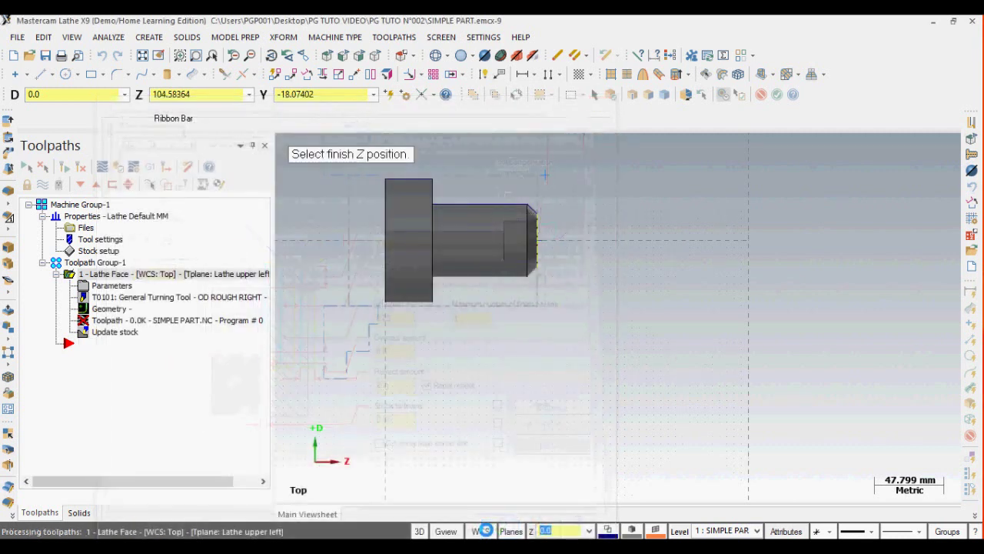
{"action": "left_click", "coordinate": [291, 286]}
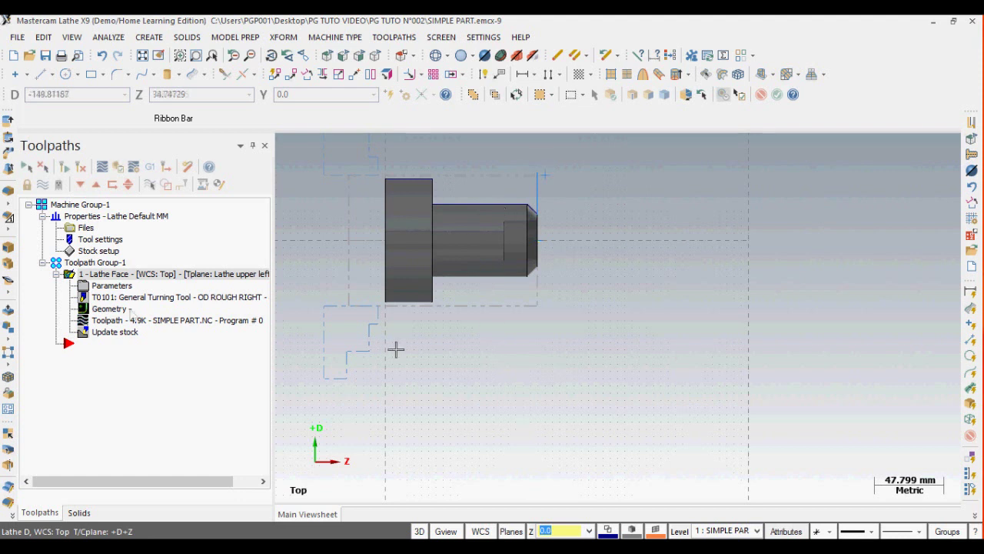
Set the face toolpath's overcut amount to 2.0, edit its maximum number of finish passes, and regenerate it
{"action": "left_click", "coordinate": [113, 285]}
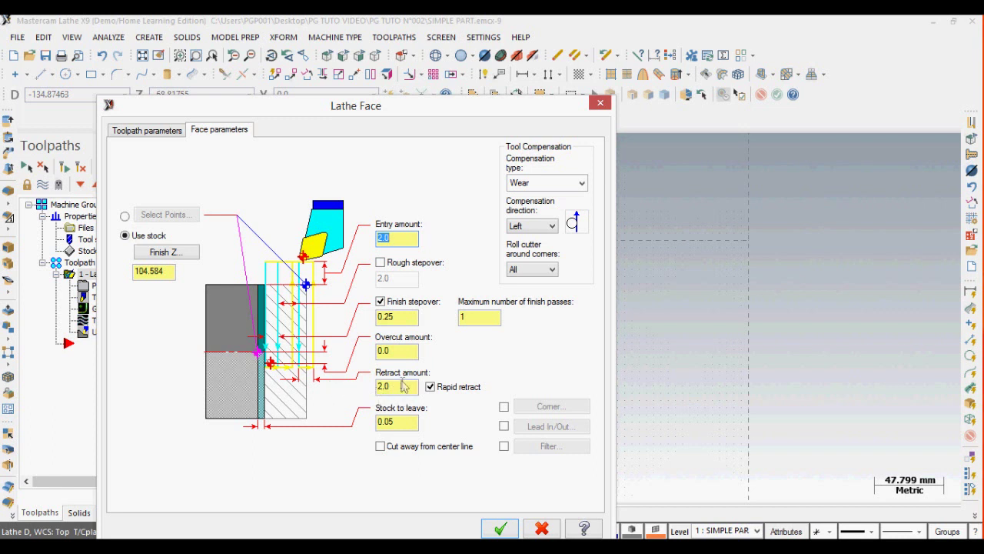
{"action": "left_click_drag", "start_coordinate": [399, 353], "coordinate": [363, 352]}
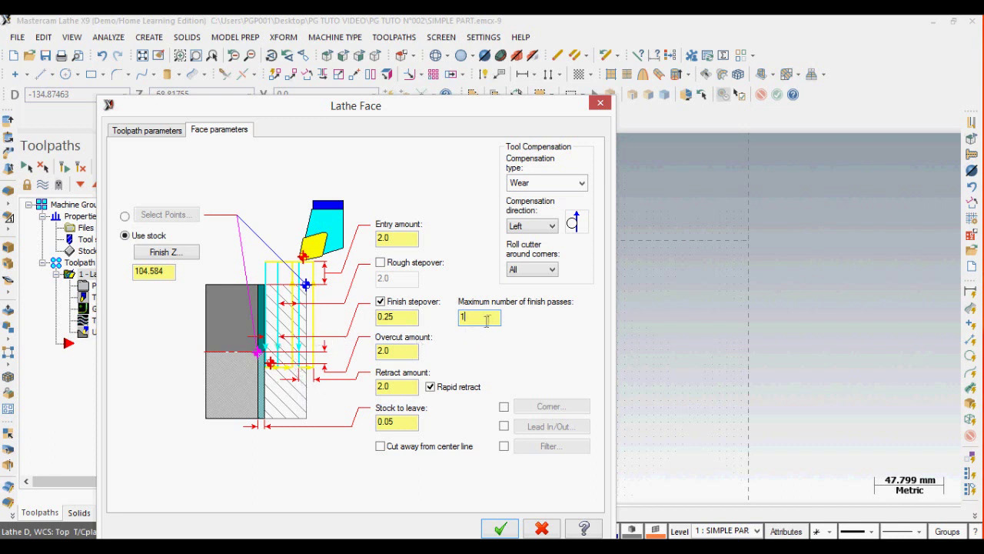
{"action": "left_click_drag", "start_coordinate": [491, 318], "coordinate": [419, 317]}
{"action": "left_click", "coordinate": [500, 529]}
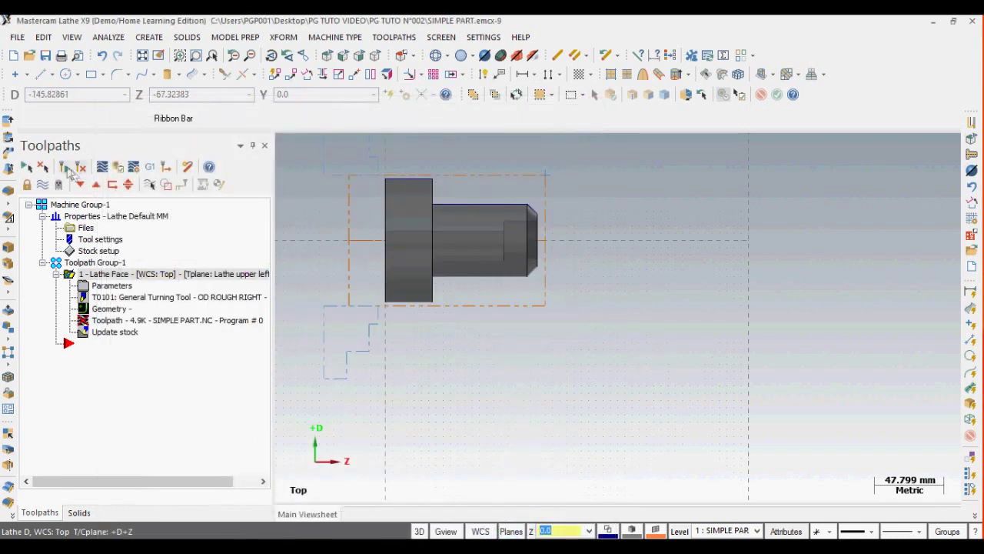
{"action": "left_click", "coordinate": [69, 171]}
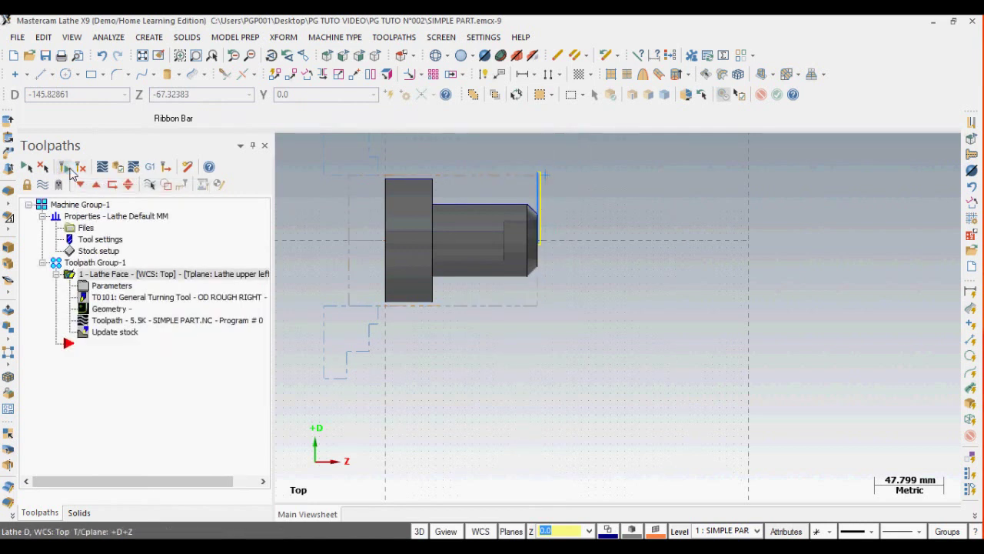
Inspect the regenerated facing path at the part's end face, and start a lathe Rough toolpath with C-plane chaining
{"action": "scroll", "coordinate": [482, 183], "scroll_direction": "up", "scroll_amount": 10}
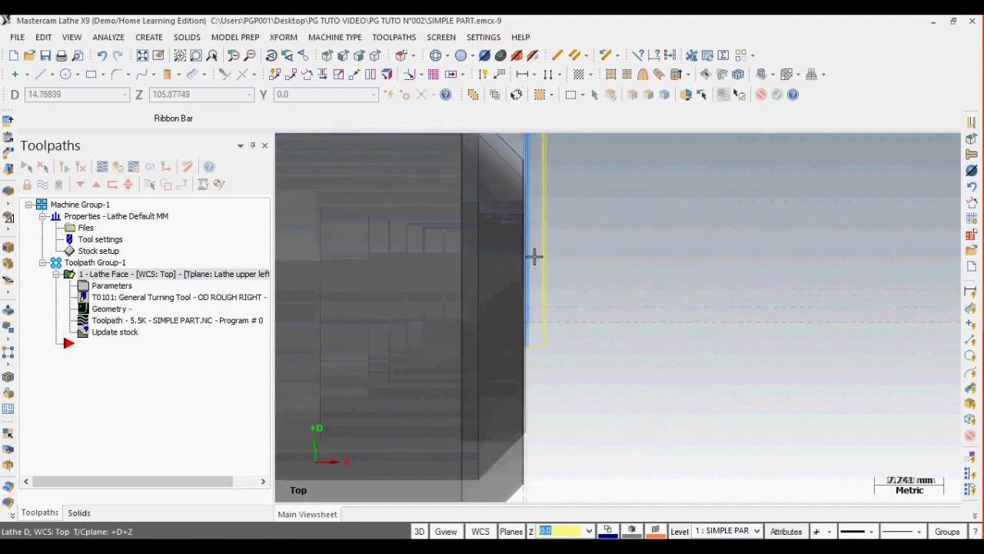
{"action": "scroll", "coordinate": [520, 287], "scroll_direction": "down", "scroll_amount": 6}
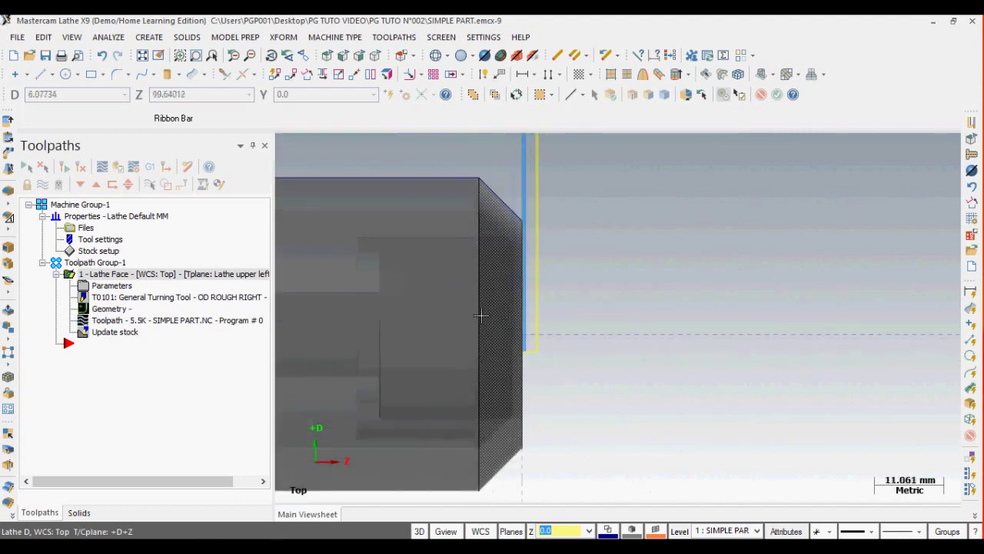
{"action": "scroll", "coordinate": [450, 304], "scroll_direction": "down", "scroll_amount": 5}
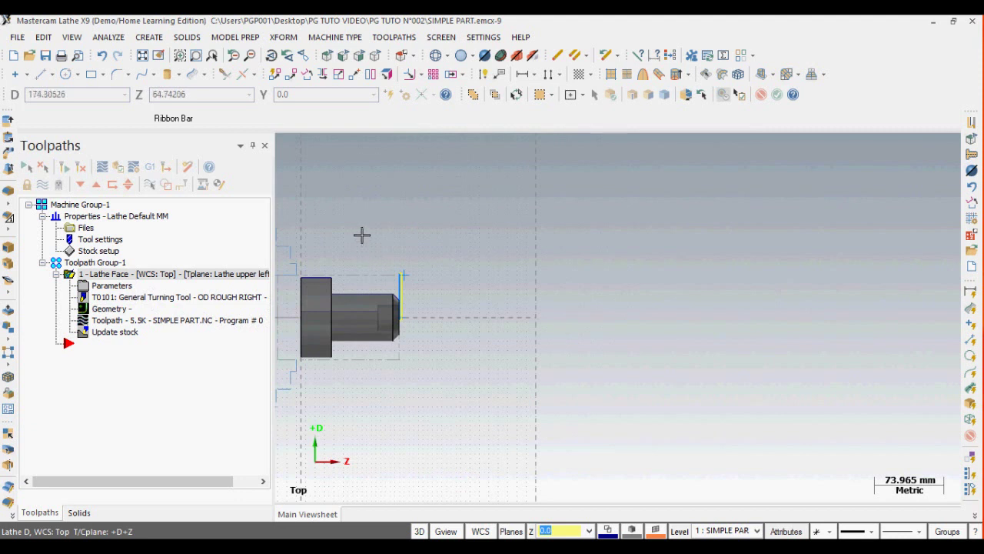
{"action": "middle_click_drag", "start_coordinate": [362, 235], "coordinate": [573, 204]}
{"action": "scroll", "coordinate": [571, 253], "scroll_direction": "up", "scroll_amount": 4}
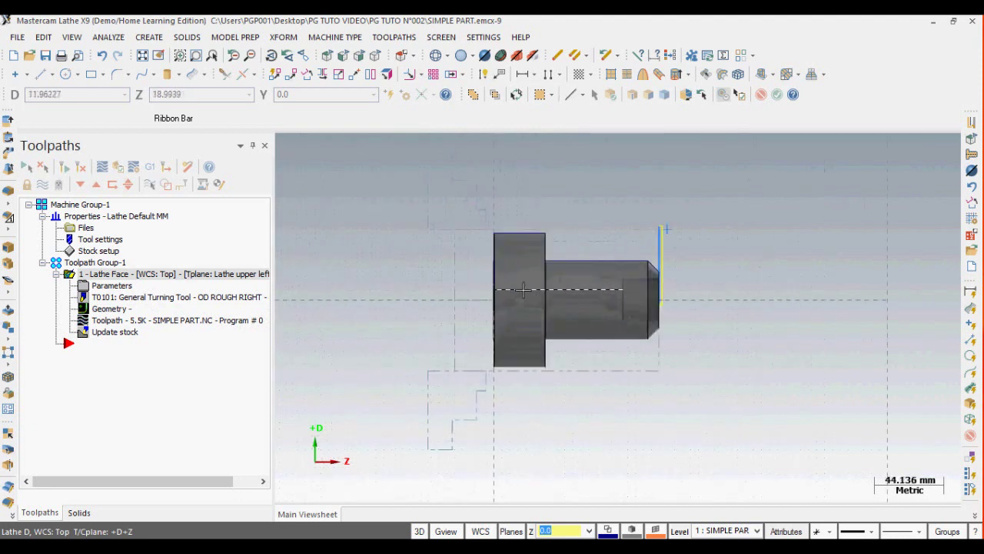
{"action": "left_click", "coordinate": [390, 37]}
{"action": "left_click", "coordinate": [386, 53]}
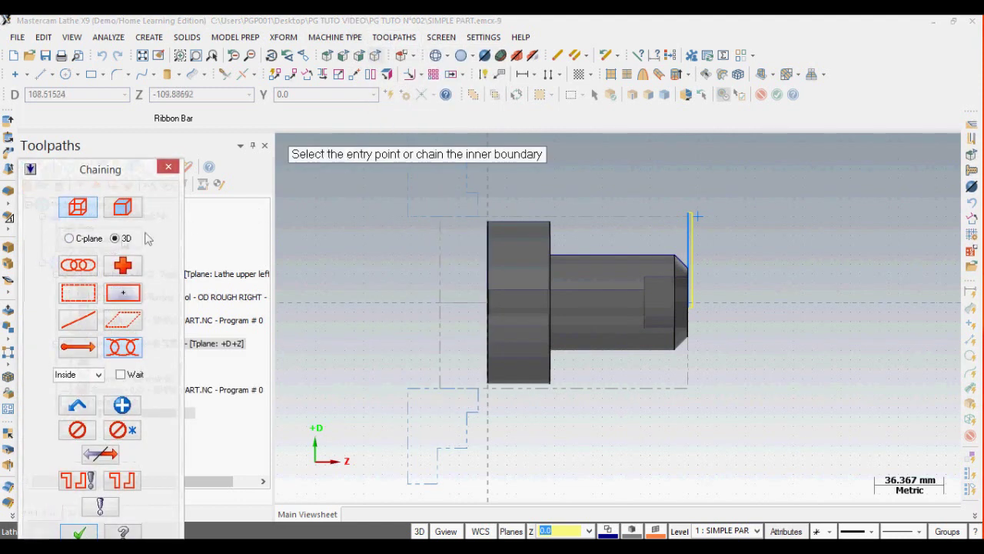
{"action": "left_click", "coordinate": [70, 239]}
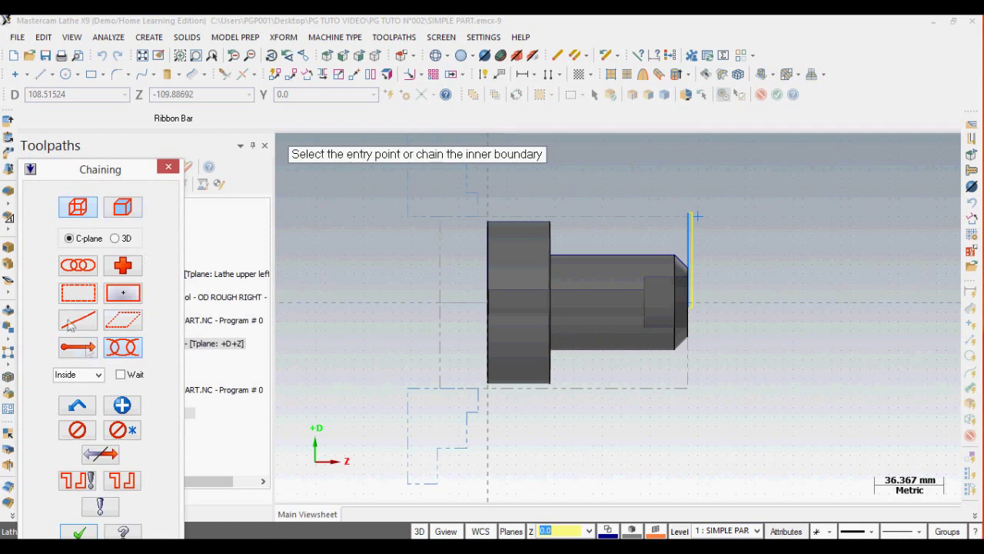
{"action": "left_click_drag", "start_coordinate": [104, 169], "coordinate": [812, 89]}
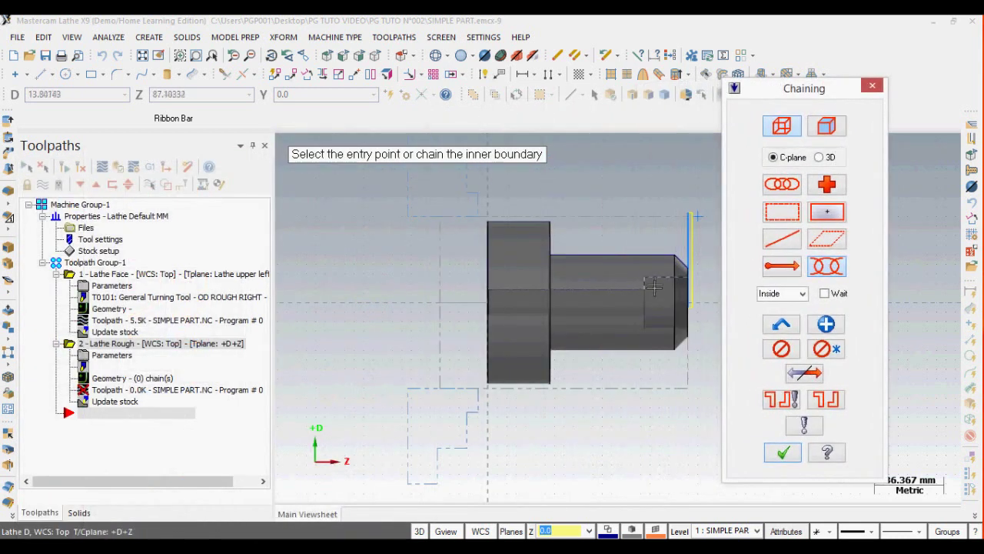
Chain the outer turning profile from the end chamfer to the large-diameter edge of the head and accept the chain
{"action": "scroll", "coordinate": [644, 275], "scroll_direction": "up", "scroll_amount": 1}
{"action": "scroll", "coordinate": [644, 276], "scroll_direction": "up", "scroll_amount": 3}
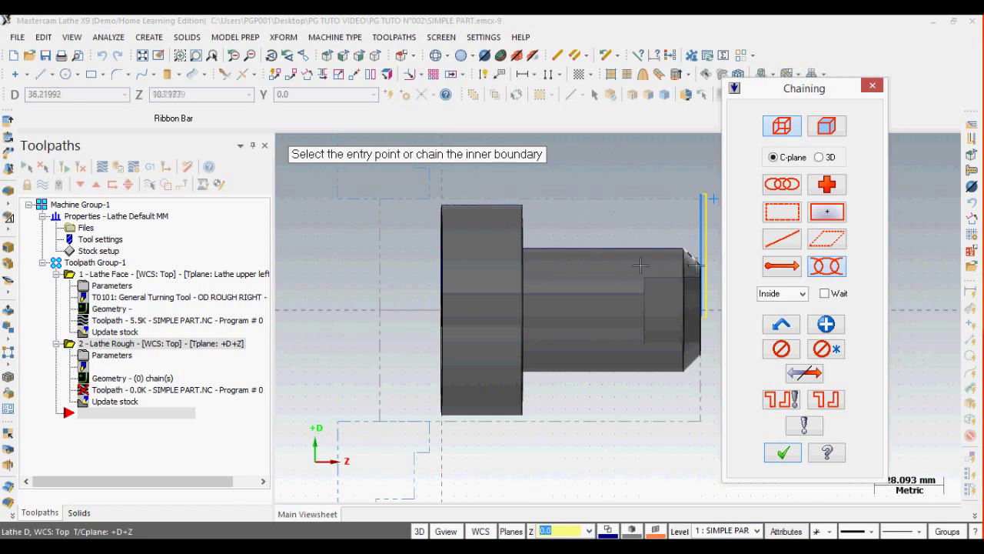
{"action": "left_click", "coordinate": [692, 263]}
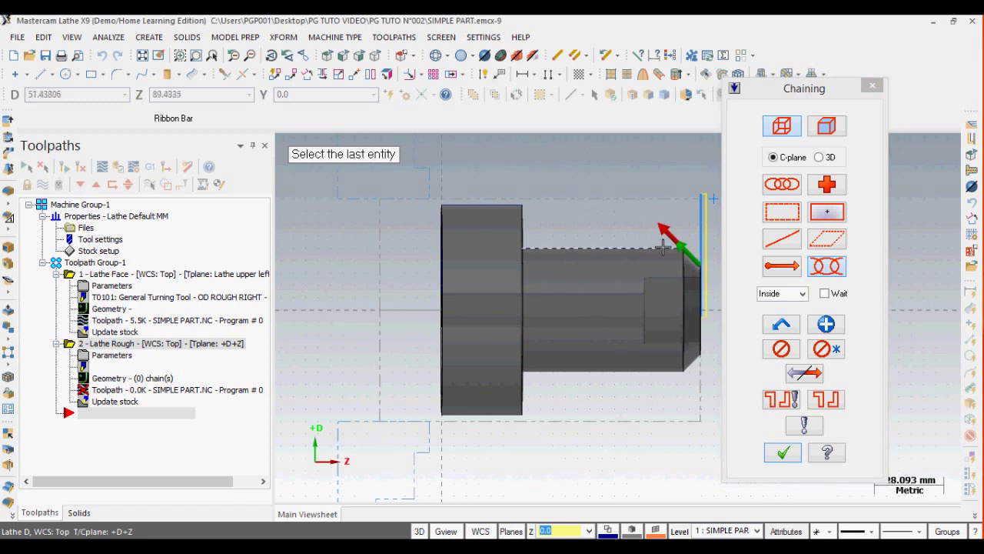
{"action": "left_click", "coordinate": [805, 373]}
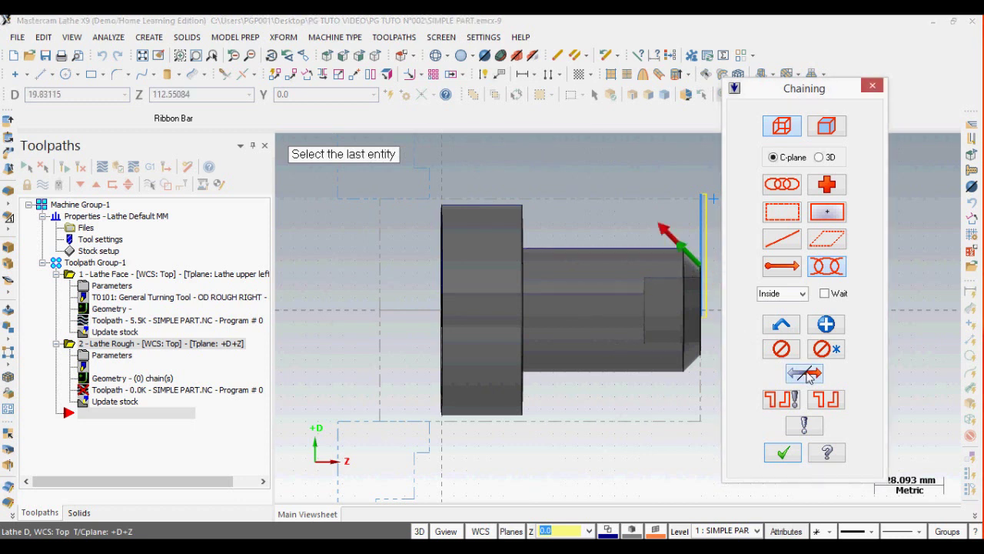
{"action": "left_click", "coordinate": [476, 207]}
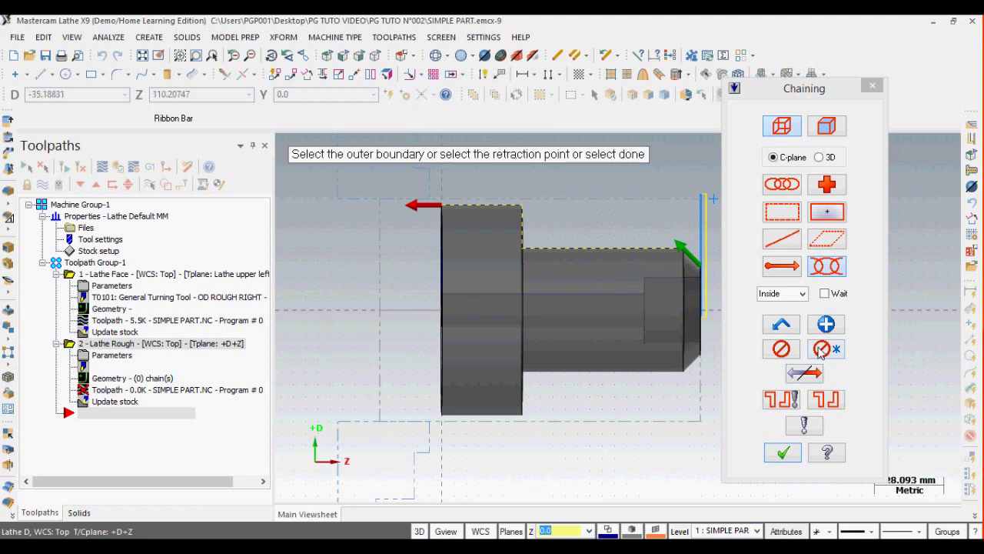
{"action": "left_click", "coordinate": [792, 456]}
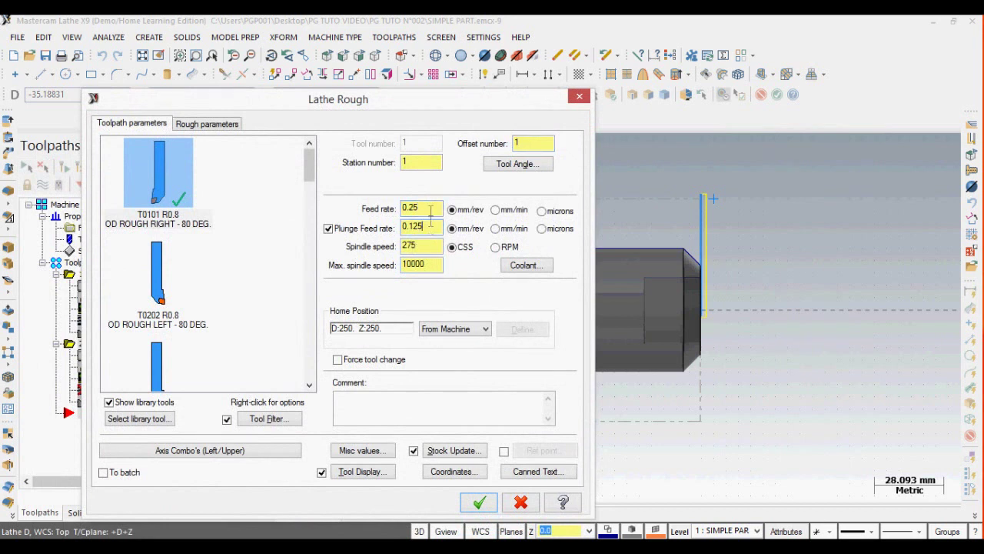
Set the roughing spindle speed to 180 CSS and the maximum spindle speed to 7000, and look over the rough parameters
{"action": "double_click", "coordinate": [436, 208]}
{"action": "left_click", "coordinate": [496, 248]}
{"action": "left_click_drag", "start_coordinate": [419, 245], "coordinate": [398, 246]}
{"action": "type", "text": "180"}
{"action": "left_click_drag", "start_coordinate": [432, 266], "coordinate": [303, 278]}
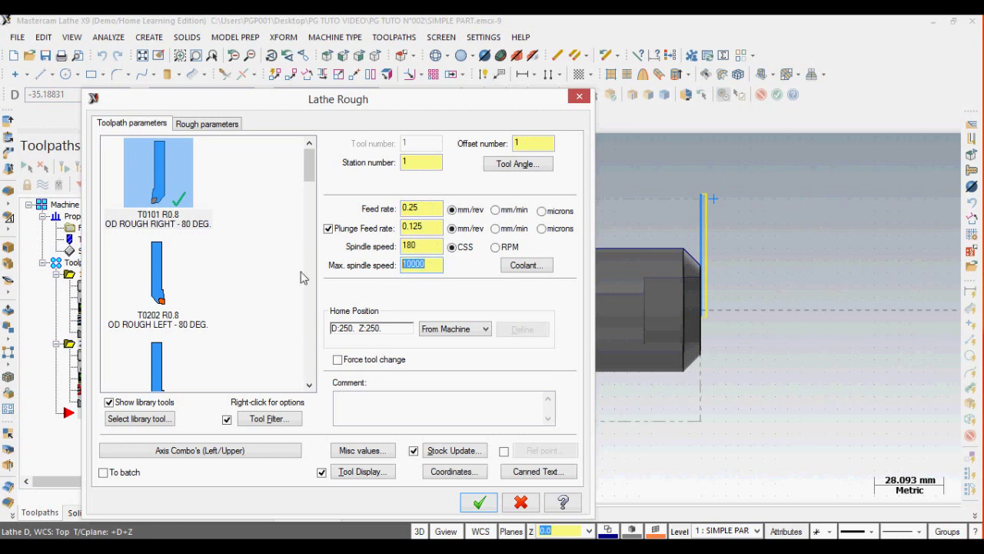
{"action": "type", "text": "700"}
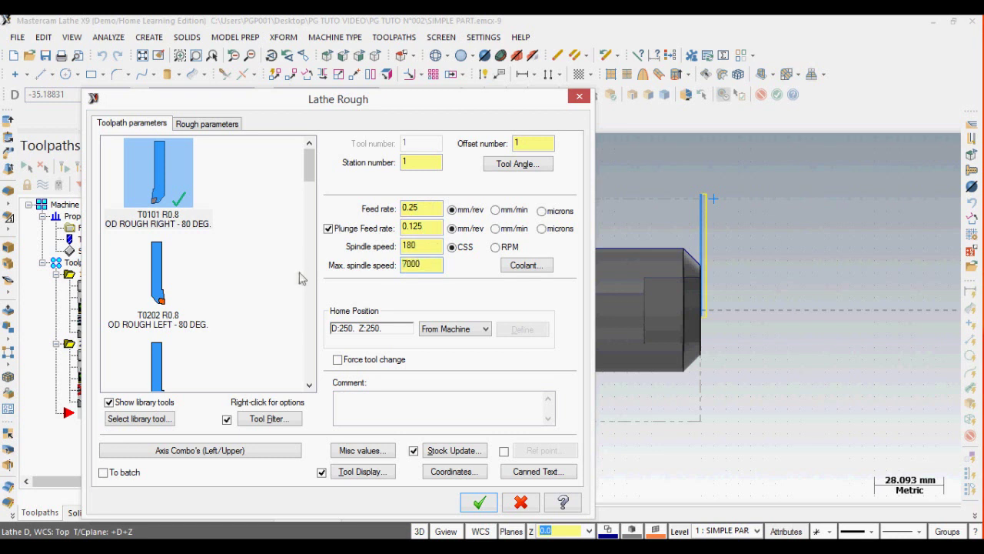
{"action": "left_click", "coordinate": [212, 125]}
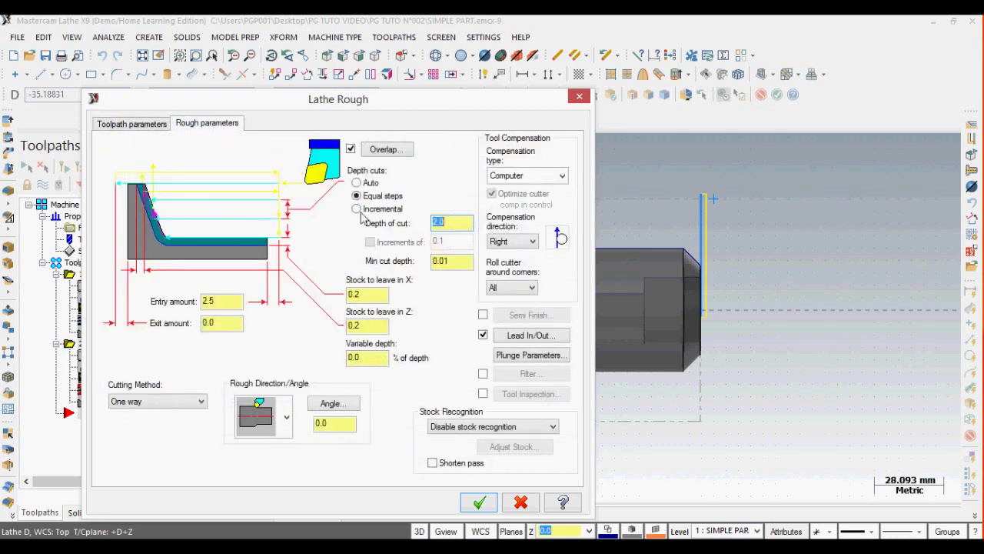
{"action": "left_click", "coordinate": [138, 125]}
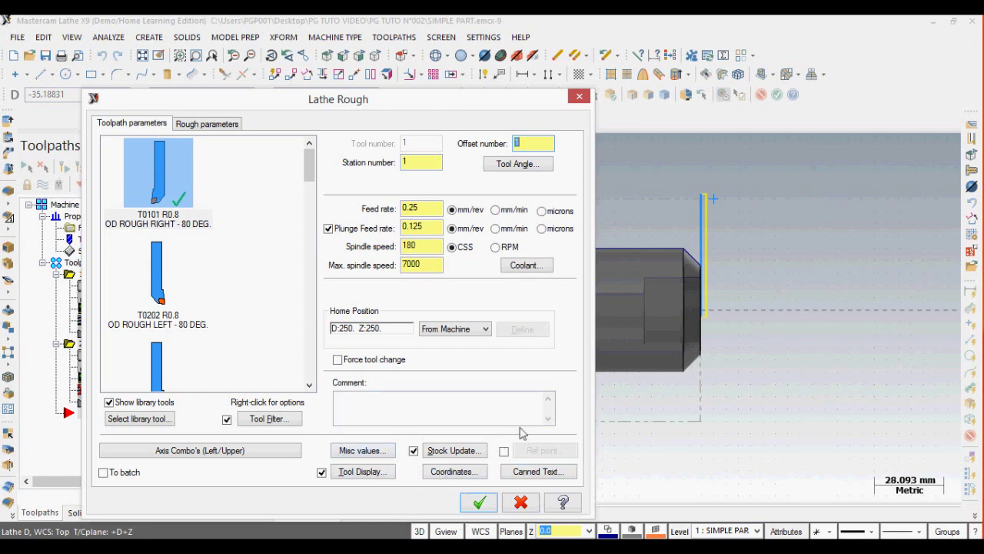
Set the roughing exit amount to 2.0 and the entry amount to 5.0 in the rough parameters
{"action": "left_click", "coordinate": [189, 126]}
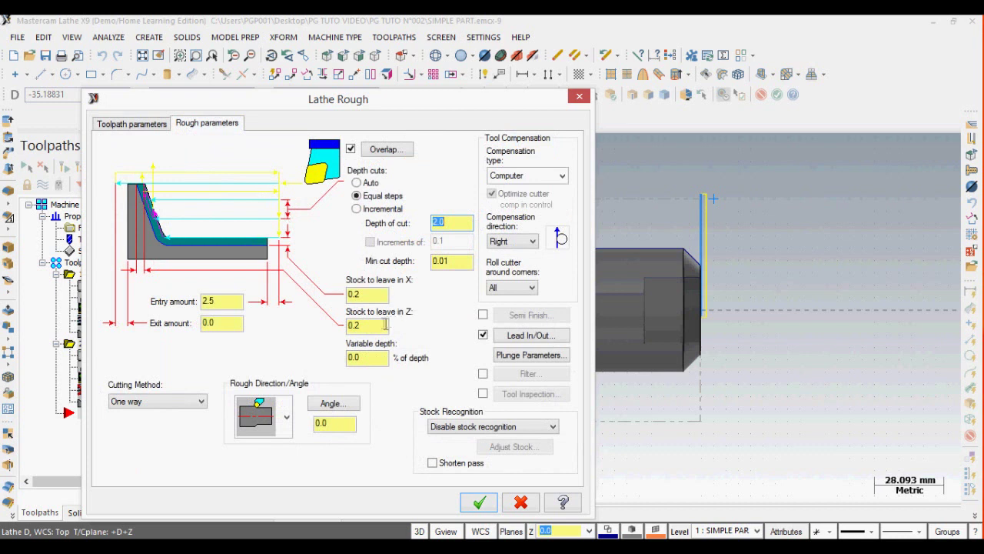
{"action": "left_click", "coordinate": [382, 299]}
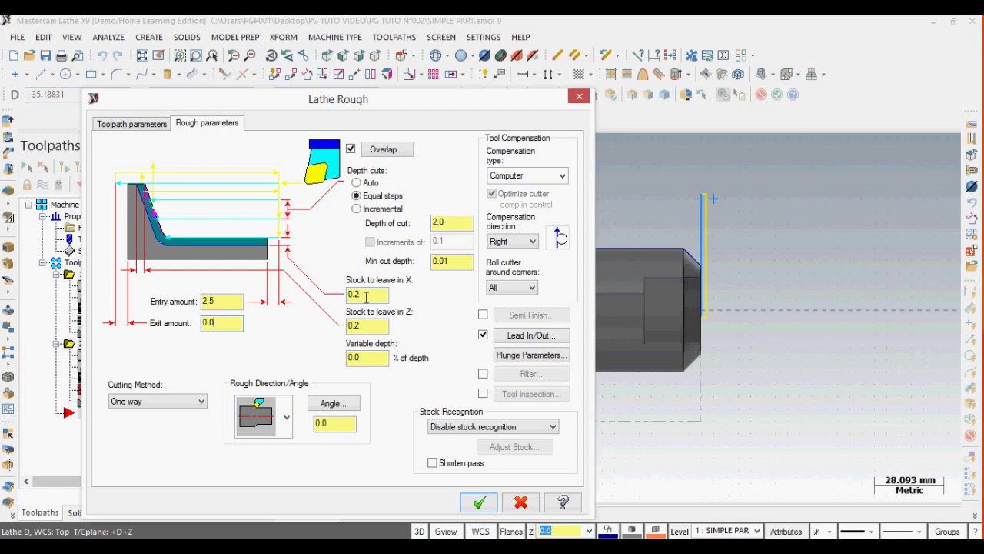
{"action": "left_click", "coordinate": [367, 324]}
{"action": "left_click", "coordinate": [382, 294]}
{"action": "left_click_drag", "start_coordinate": [373, 105], "coordinate": [547, 343]}
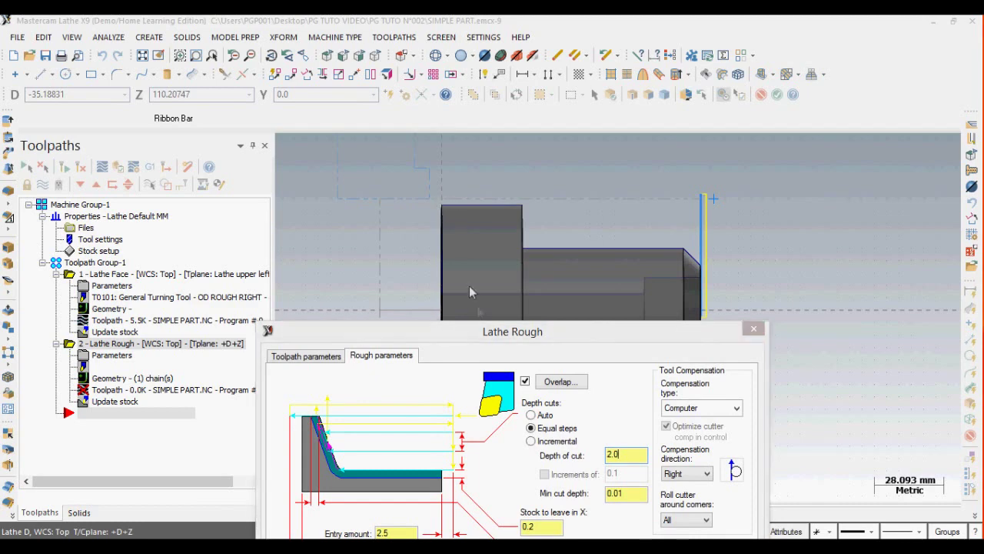
{"action": "left_click_drag", "start_coordinate": [486, 332], "coordinate": [690, 64]}
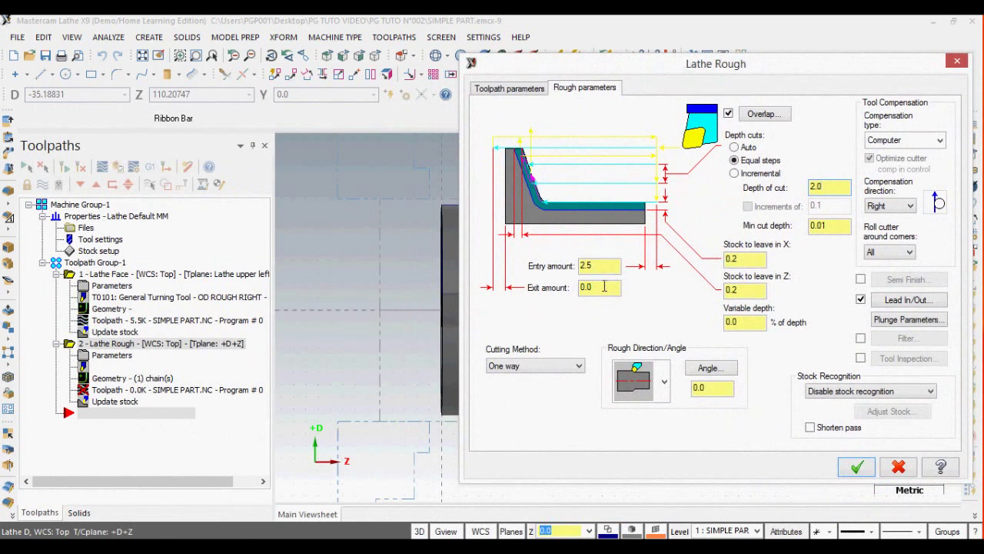
{"action": "left_click_drag", "start_coordinate": [604, 288], "coordinate": [562, 294]}
{"action": "left_click_drag", "start_coordinate": [671, 64], "coordinate": [738, 58]}
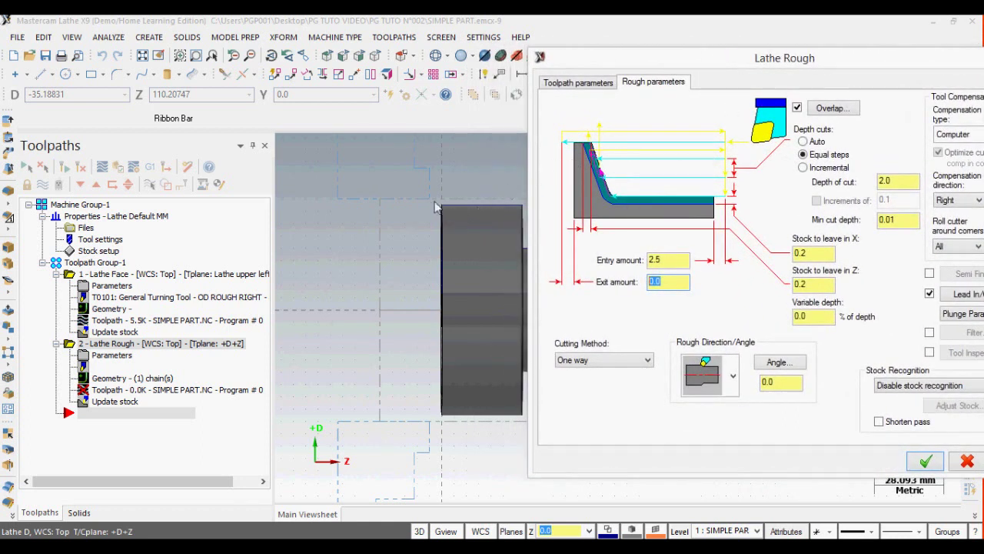
{"action": "left_click", "coordinate": [656, 282]}
{"action": "left_click_drag", "start_coordinate": [660, 282], "coordinate": [631, 288]}
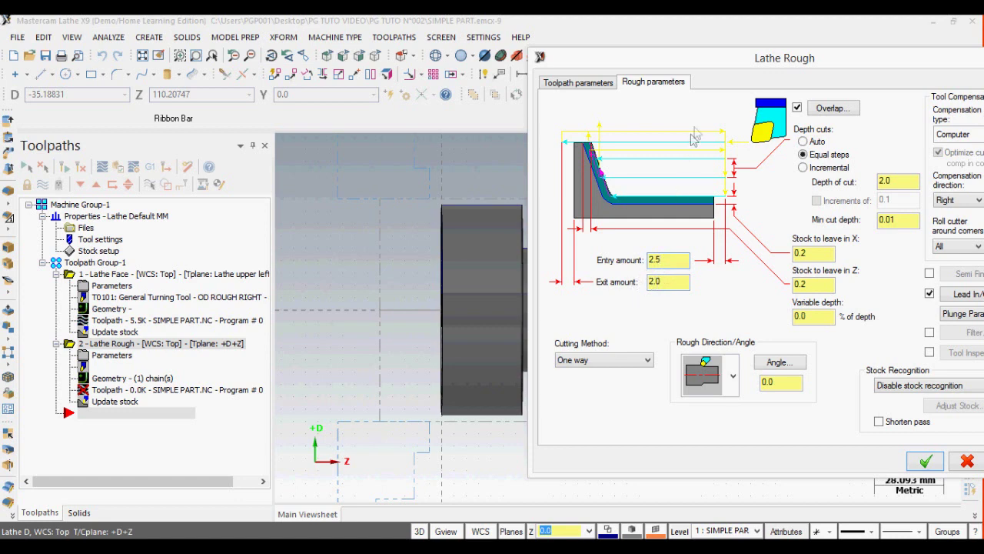
{"action": "left_click_drag", "start_coordinate": [723, 65], "coordinate": [517, 77]}
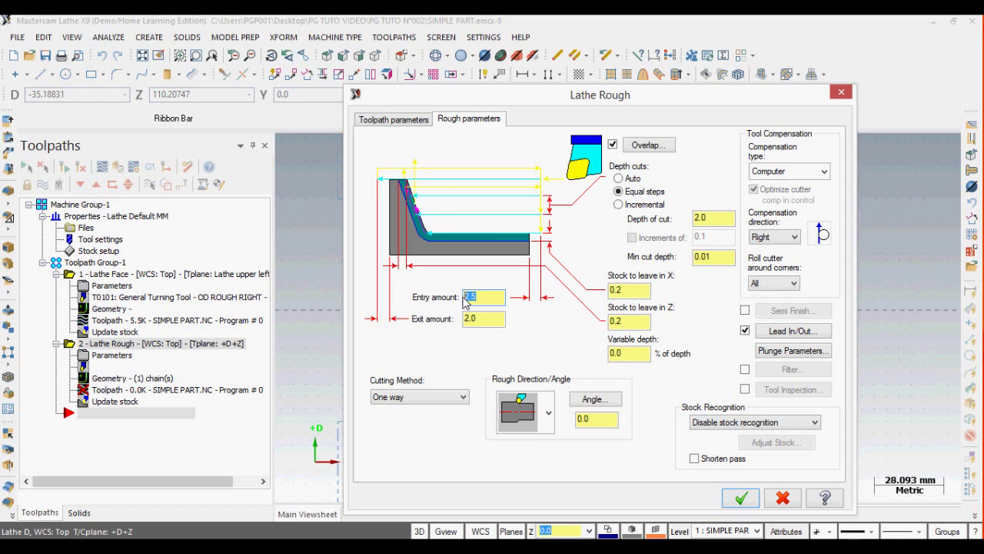
{"action": "left_click", "coordinate": [495, 320]}
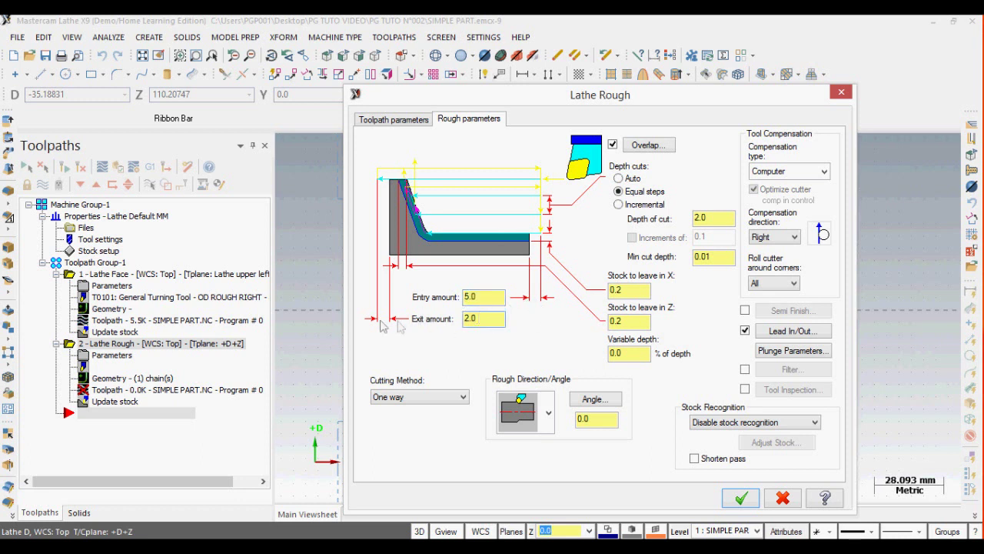
Set the roughing tool compensation type to Wear and accept the parameters to generate the rough toolpath
{"action": "left_click_drag", "start_coordinate": [515, 100], "coordinate": [439, 90]}
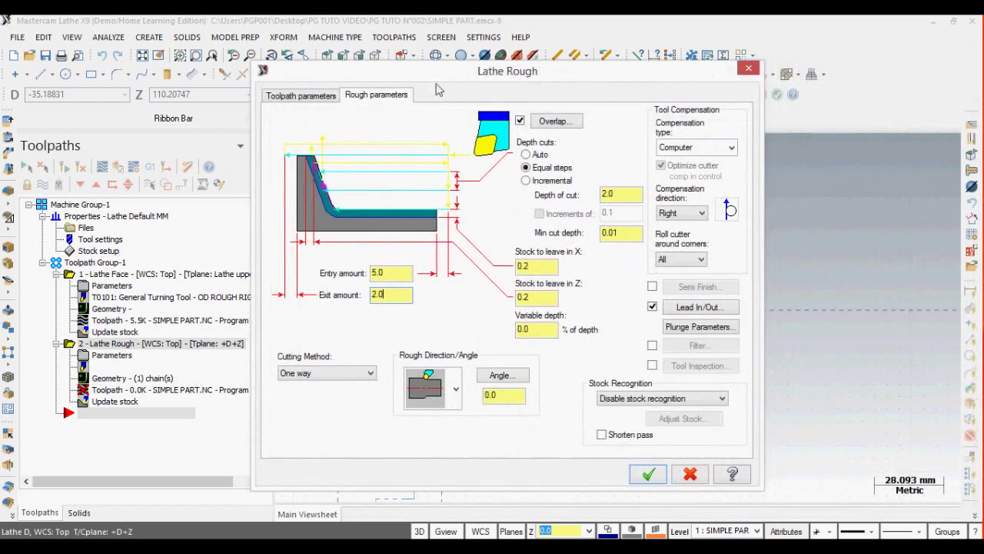
{"action": "left_click", "coordinate": [692, 148]}
{"action": "left_click", "coordinate": [692, 177]}
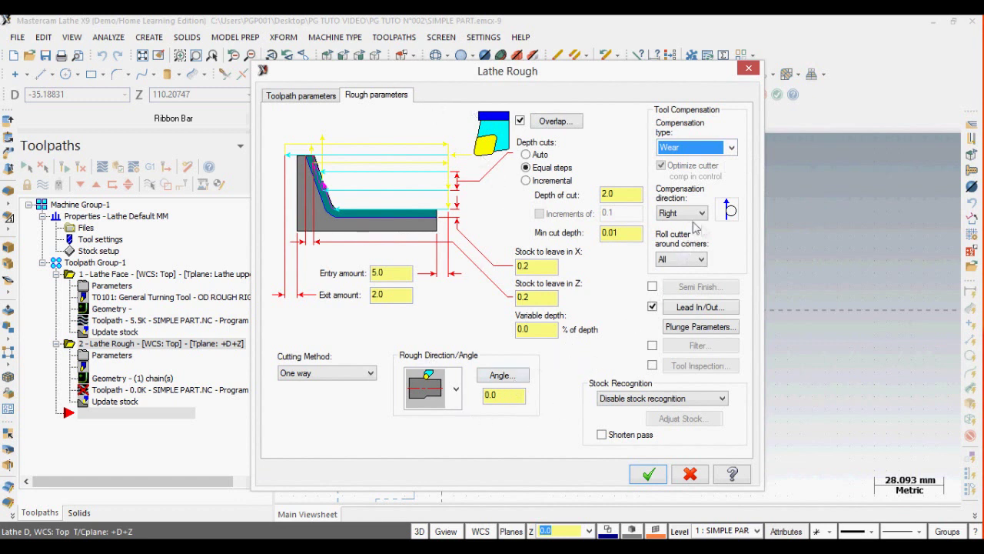
{"action": "left_click_drag", "start_coordinate": [429, 79], "coordinate": [484, 62]}
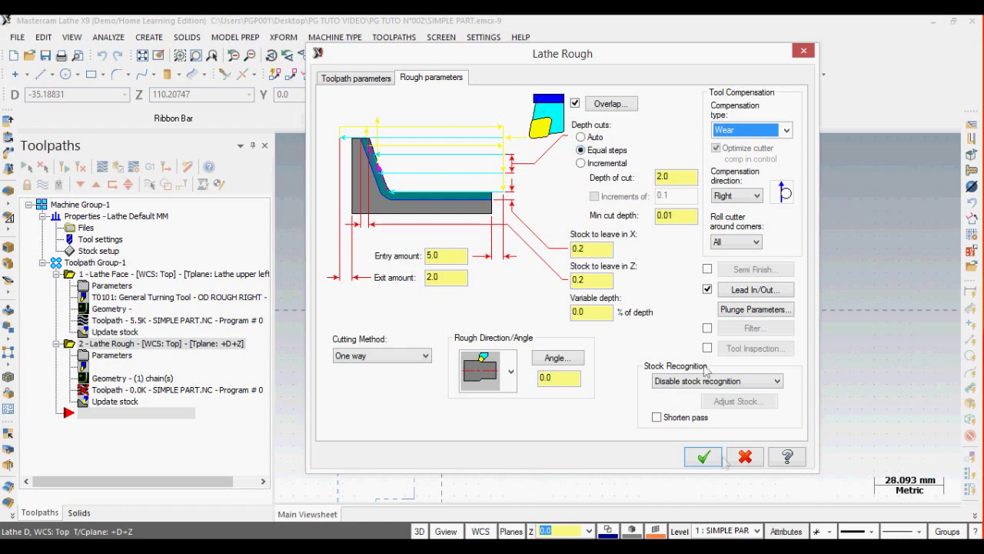
{"action": "left_click", "coordinate": [704, 457]}
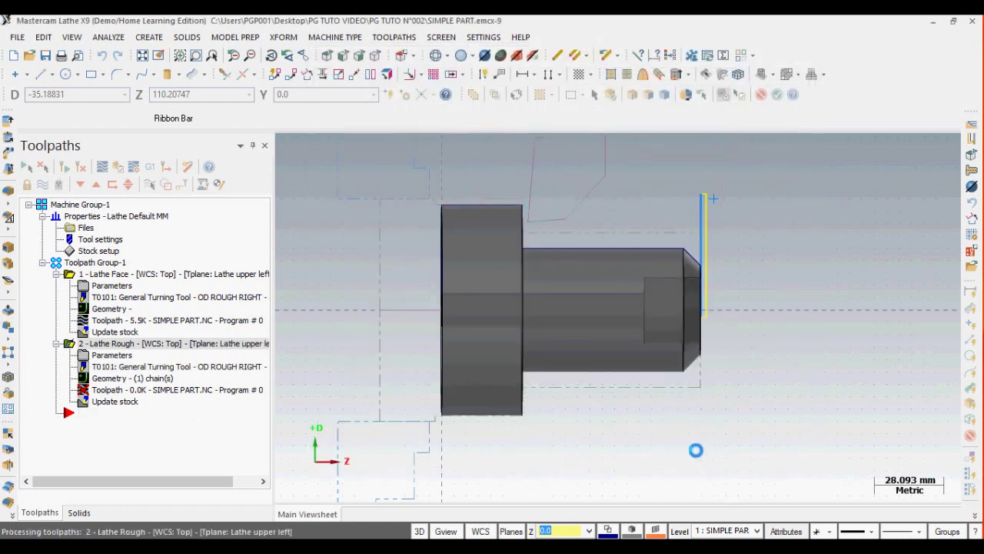
Backplot the rough toolpath with the tool and its holder displayed, and close the backplot
{"action": "scroll", "coordinate": [636, 440], "scroll_direction": "up", "scroll_amount": 1}
{"action": "scroll", "coordinate": [635, 440], "scroll_direction": "down", "scroll_amount": 1}
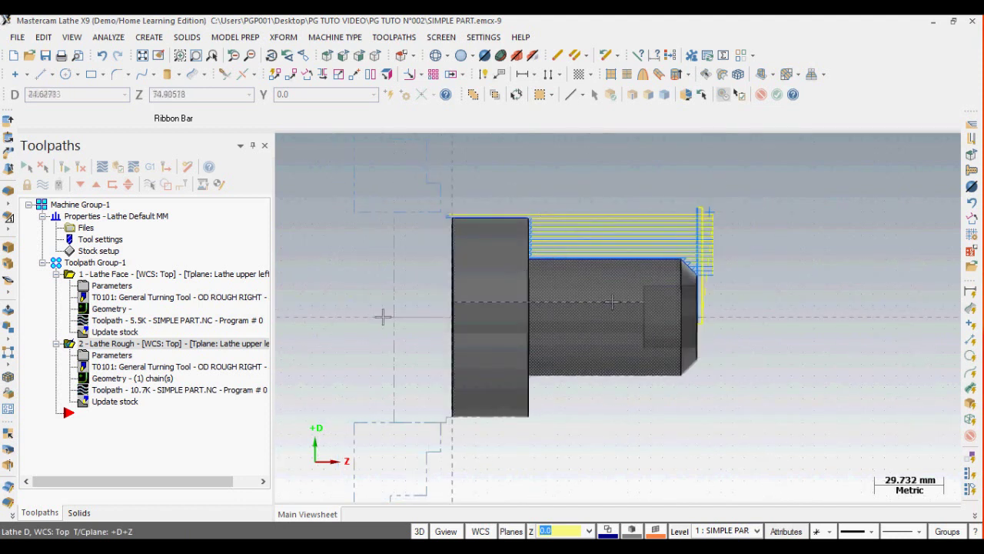
{"action": "left_click", "coordinate": [102, 166]}
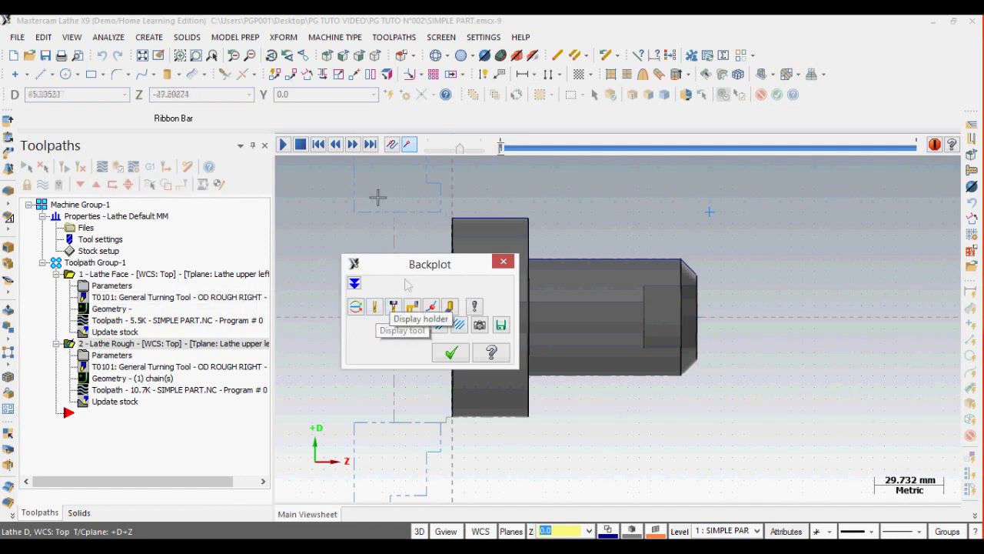
{"action": "left_click", "coordinate": [284, 146]}
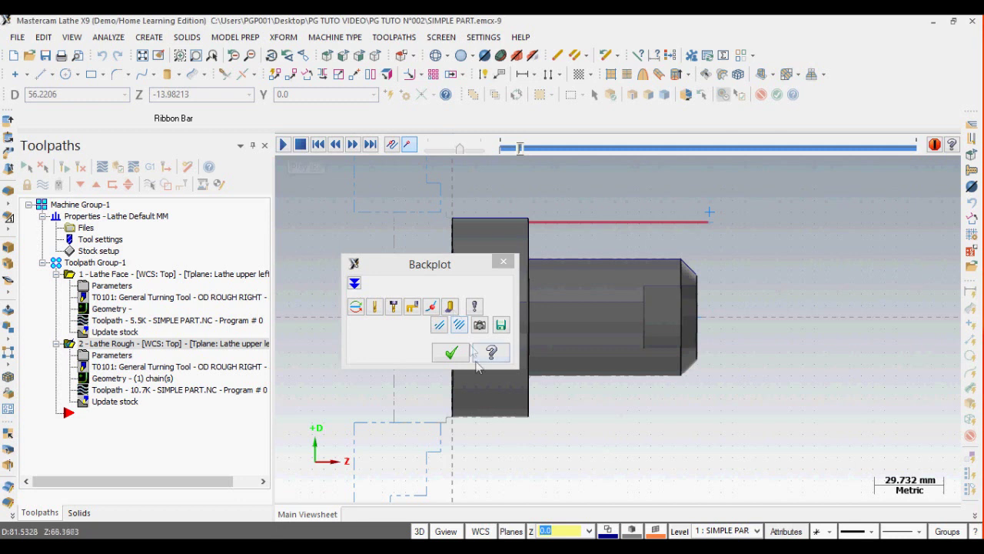
{"action": "left_click", "coordinate": [376, 312]}
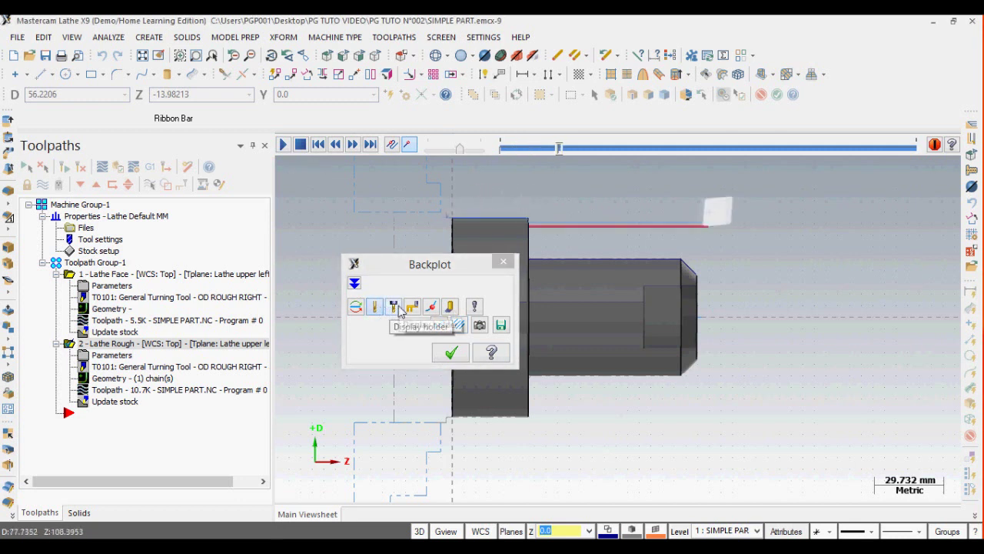
{"action": "left_click", "coordinate": [393, 308]}
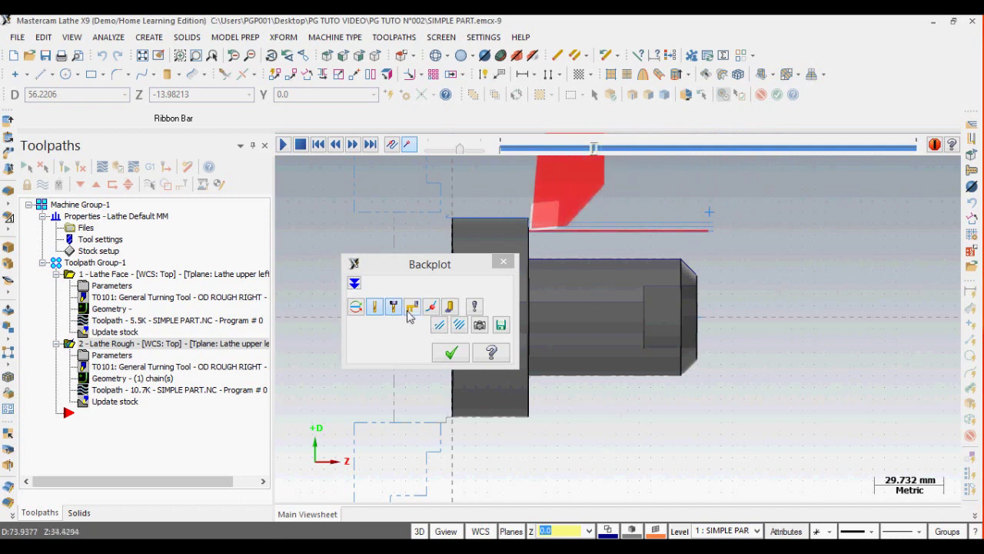
{"action": "left_click", "coordinate": [412, 309]}
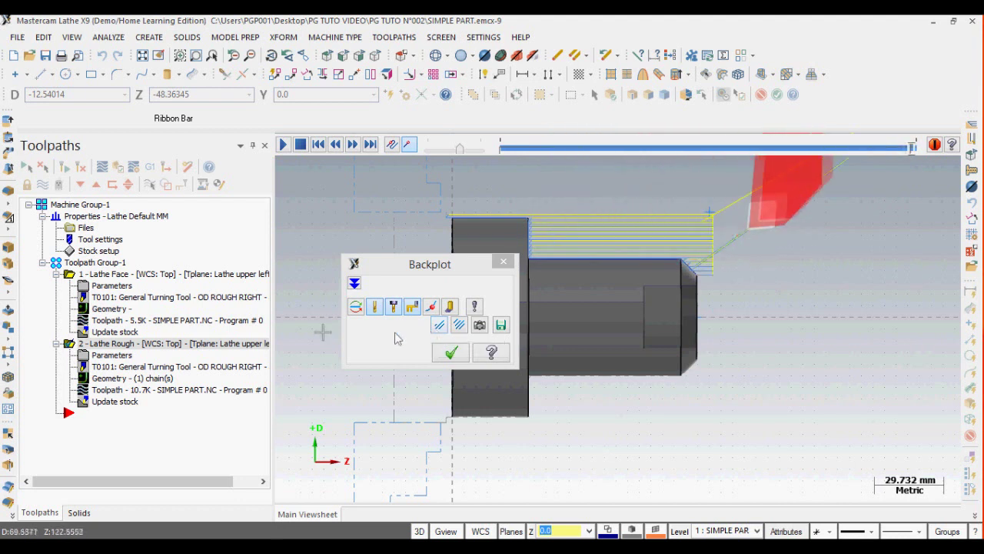
{"action": "left_click", "coordinate": [451, 352]}
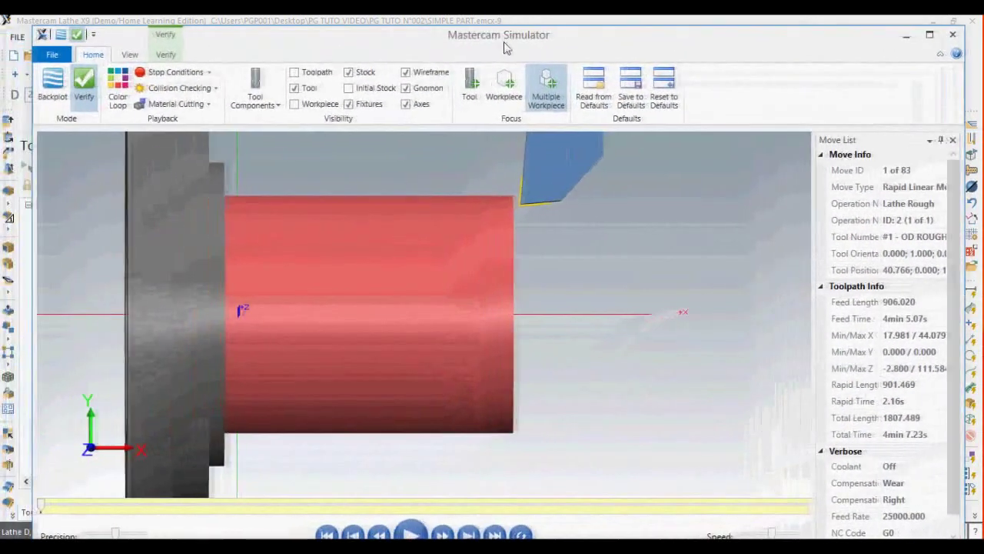
Verify the rough operation in Mastercam Simulator with Color Loop enabled, play it through, and close the simulator
{"action": "left_click_drag", "start_coordinate": [506, 48], "coordinate": [514, 40]}
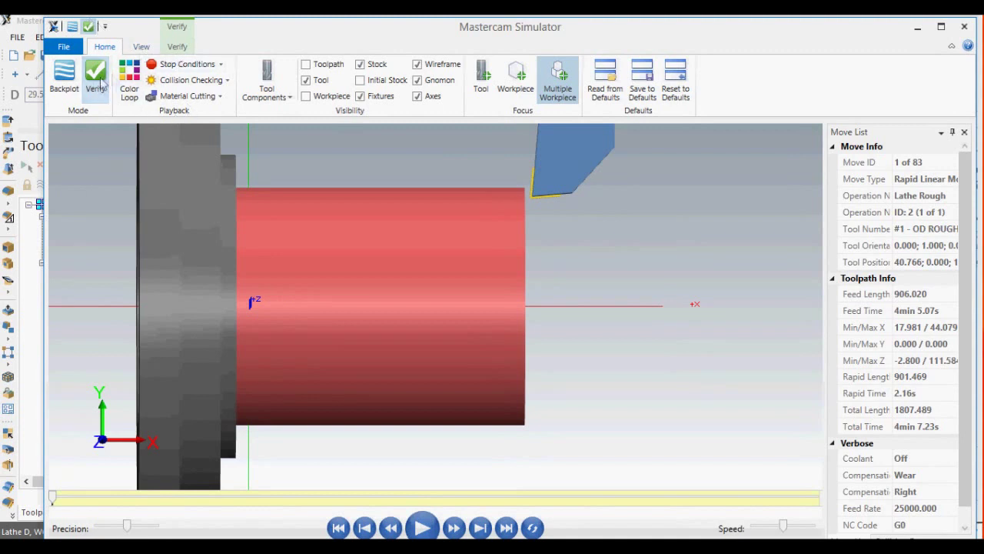
{"action": "left_click", "coordinate": [127, 79]}
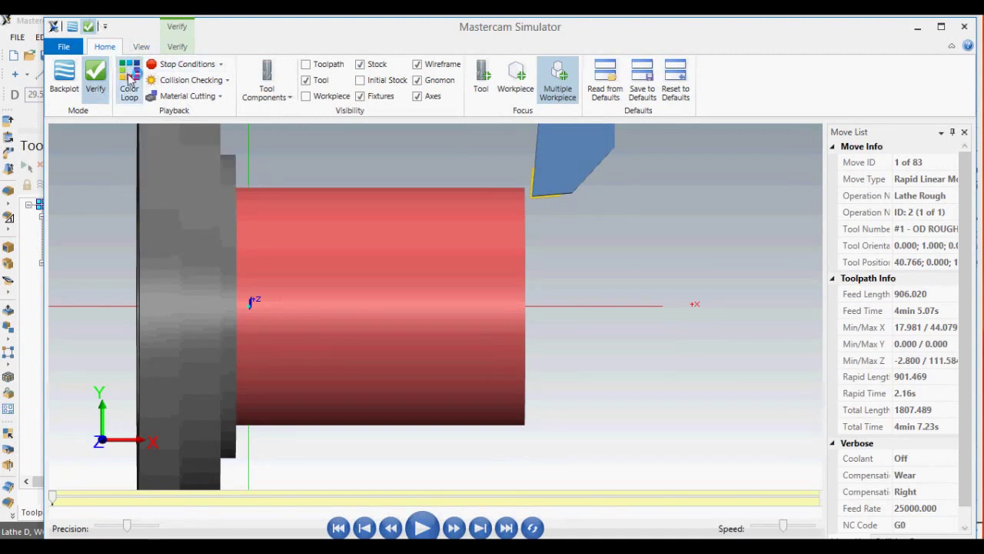
{"action": "left_click", "coordinate": [431, 532]}
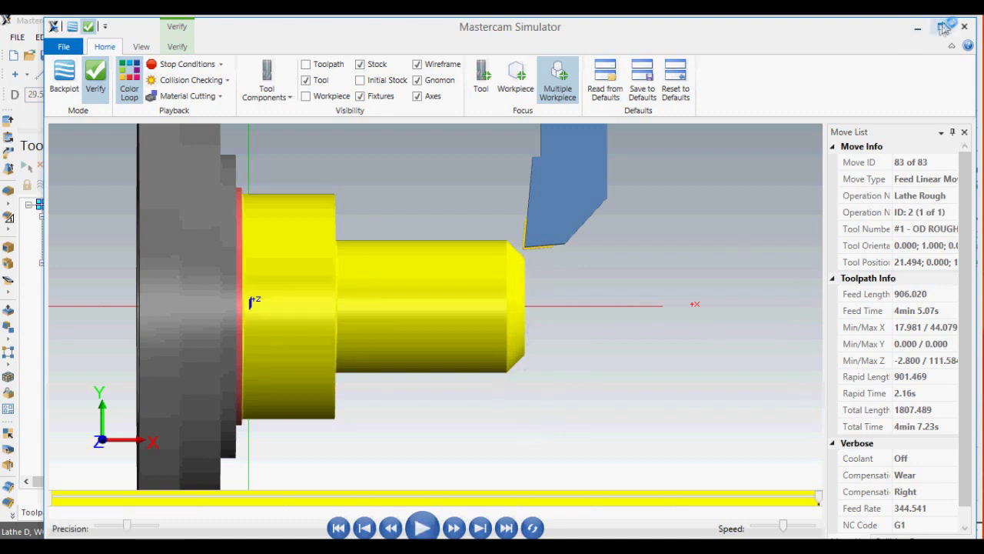
{"action": "left_click", "coordinate": [964, 28]}
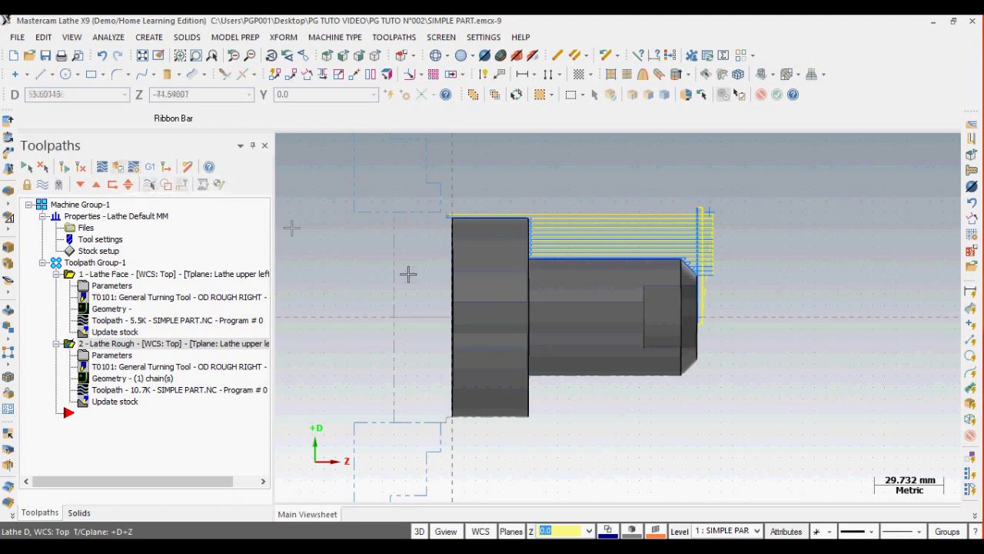
Examine the roughing passes along the part's outer profile and the back corner of the head near the chuck jaw
{"action": "scroll", "coordinate": [655, 324], "scroll_direction": "up", "scroll_amount": 1}
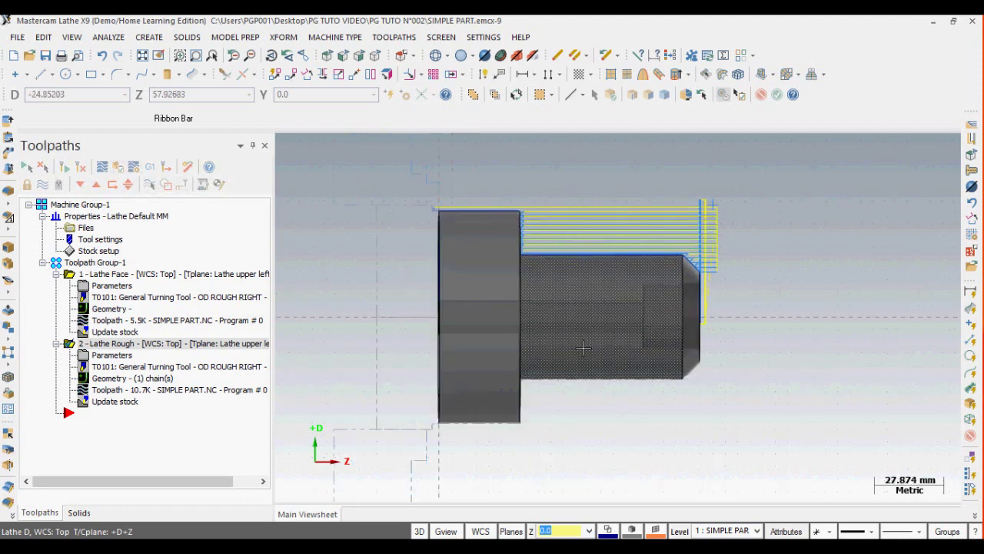
{"action": "scroll", "coordinate": [654, 324], "scroll_direction": "down", "scroll_amount": 3}
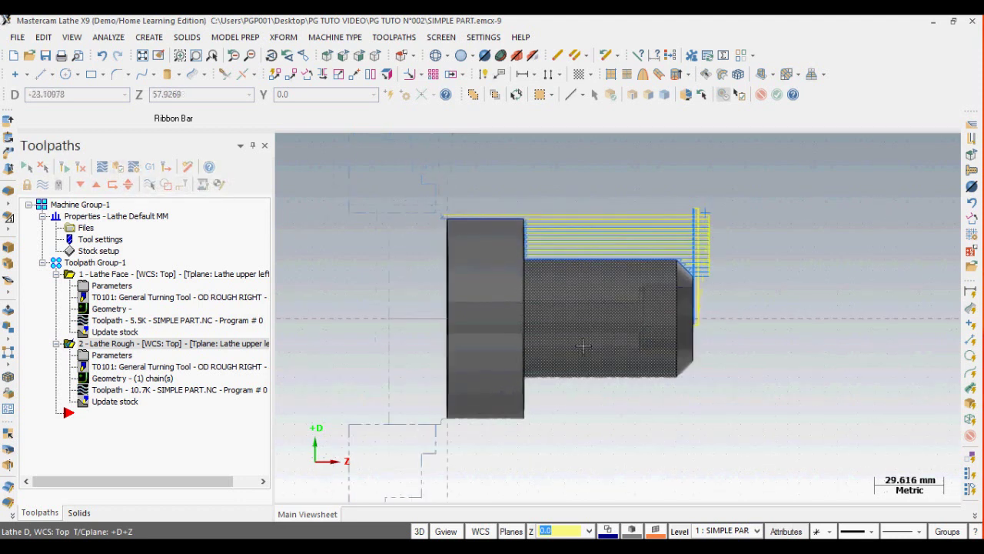
{"action": "left_click", "coordinate": [103, 169]}
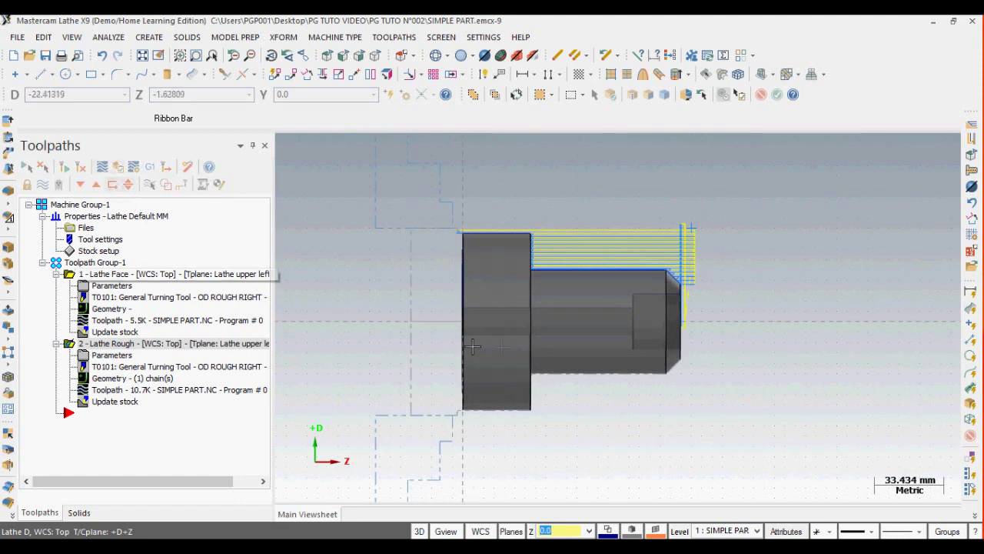
{"action": "scroll", "coordinate": [501, 341], "scroll_direction": "up", "scroll_amount": 2}
{"action": "scroll", "coordinate": [501, 340], "scroll_direction": "up", "scroll_amount": 1}
{"action": "scroll", "coordinate": [411, 325], "scroll_direction": "down", "scroll_amount": 5}
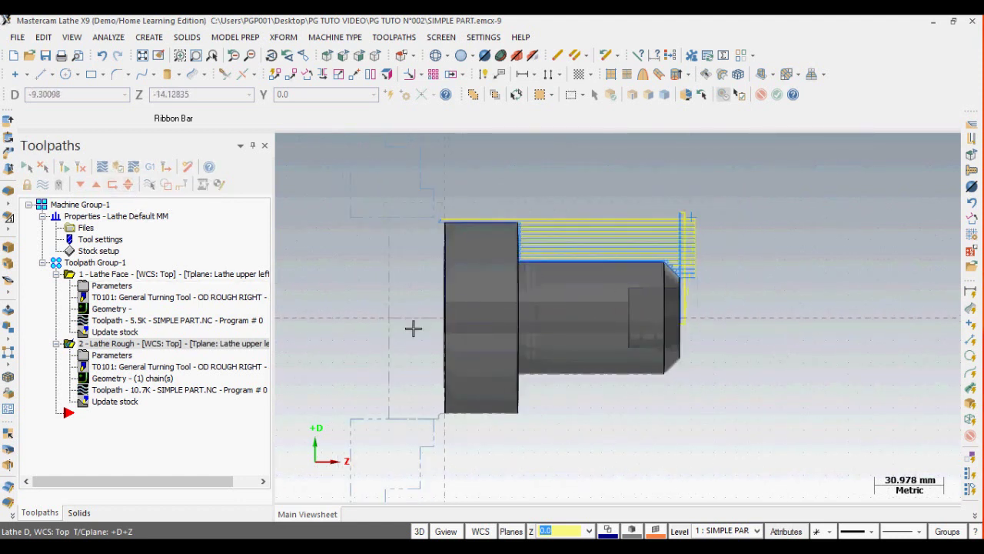
{"action": "scroll", "coordinate": [532, 335], "scroll_direction": "down", "scroll_amount": 2}
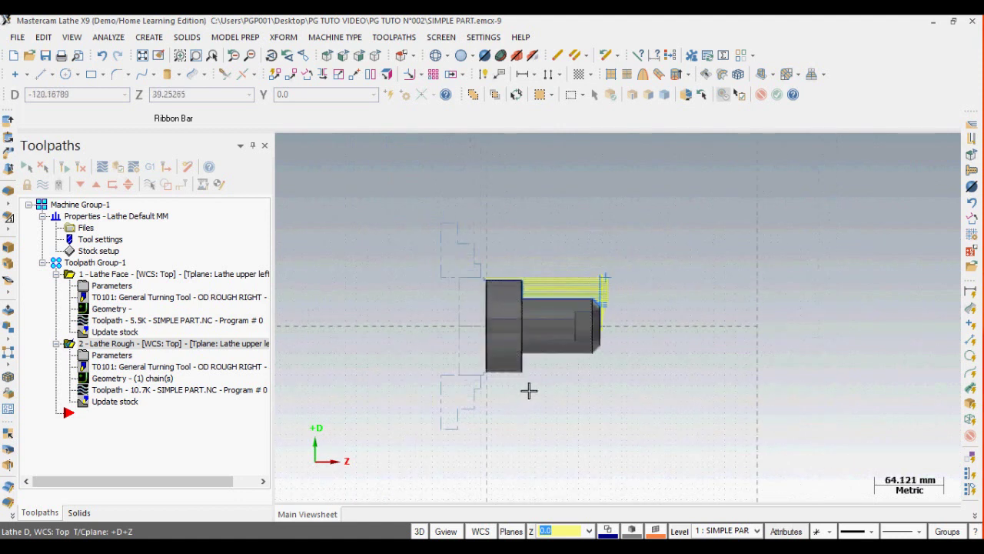
{"action": "scroll", "coordinate": [523, 373], "scroll_direction": "up", "scroll_amount": 14}
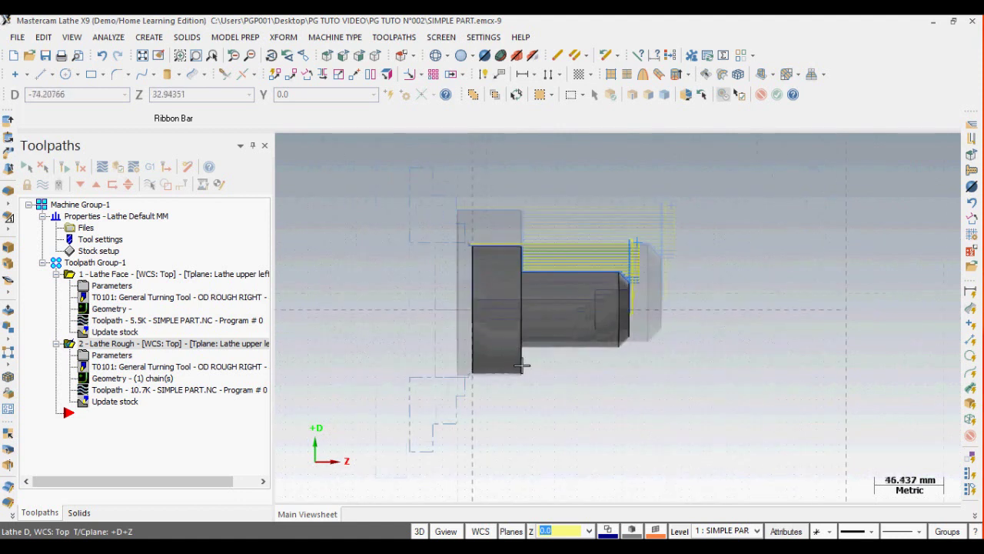
{"action": "scroll", "coordinate": [388, 380], "scroll_direction": "up", "scroll_amount": 7}
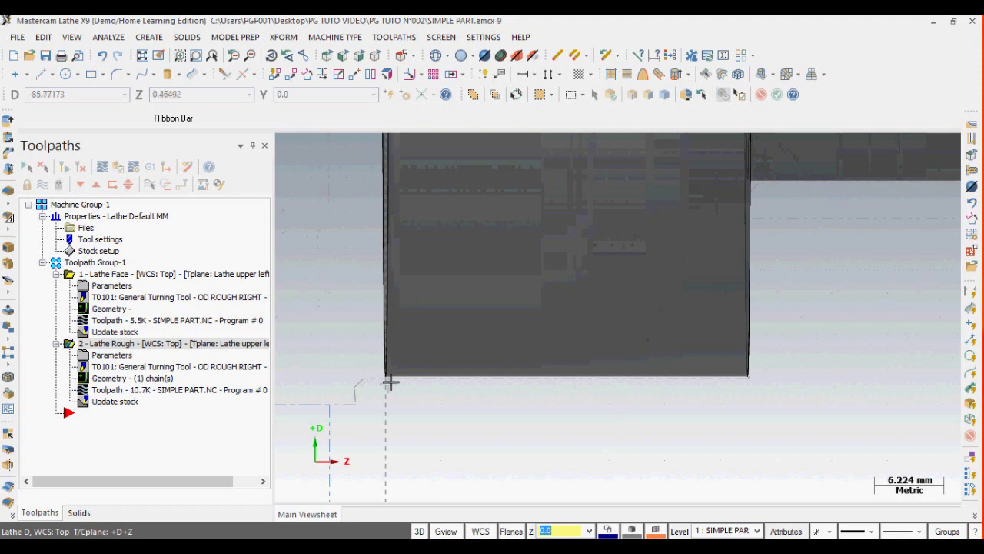
{"action": "scroll", "coordinate": [398, 386], "scroll_direction": "down", "scroll_amount": 4}
{"action": "scroll", "coordinate": [582, 359], "scroll_direction": "down", "scroll_amount": 13}
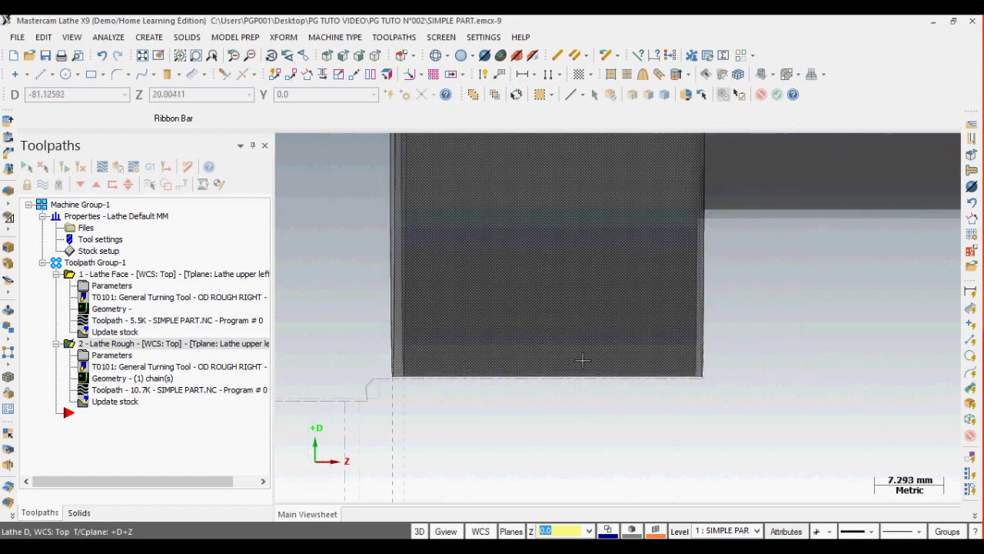
{"action": "scroll", "coordinate": [652, 313], "scroll_direction": "down", "scroll_amount": 1}
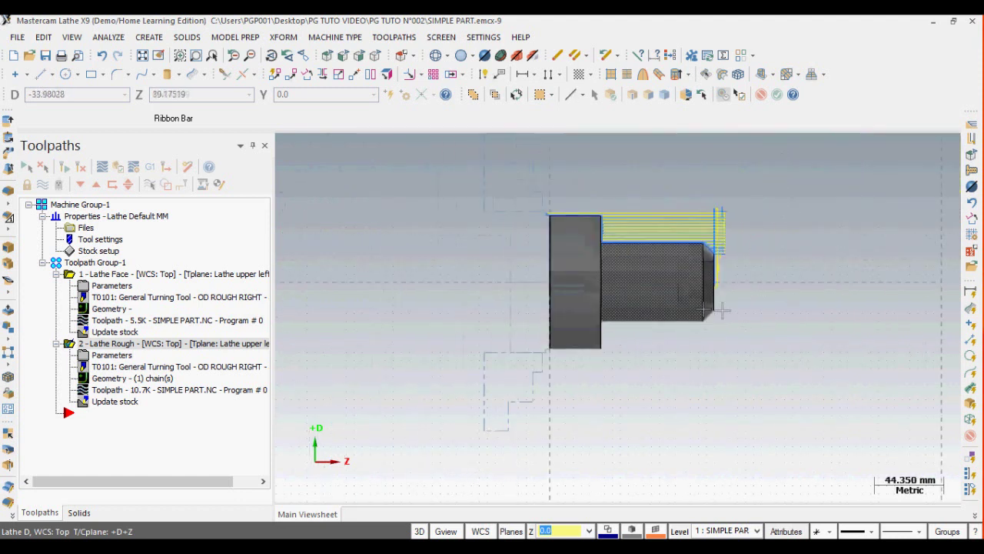
{"action": "scroll", "coordinate": [615, 313], "scroll_direction": "up", "scroll_amount": 8}
{"action": "scroll", "coordinate": [577, 313], "scroll_direction": "down", "scroll_amount": 3}
{"action": "scroll", "coordinate": [577, 313], "scroll_direction": "down", "scroll_amount": 3}
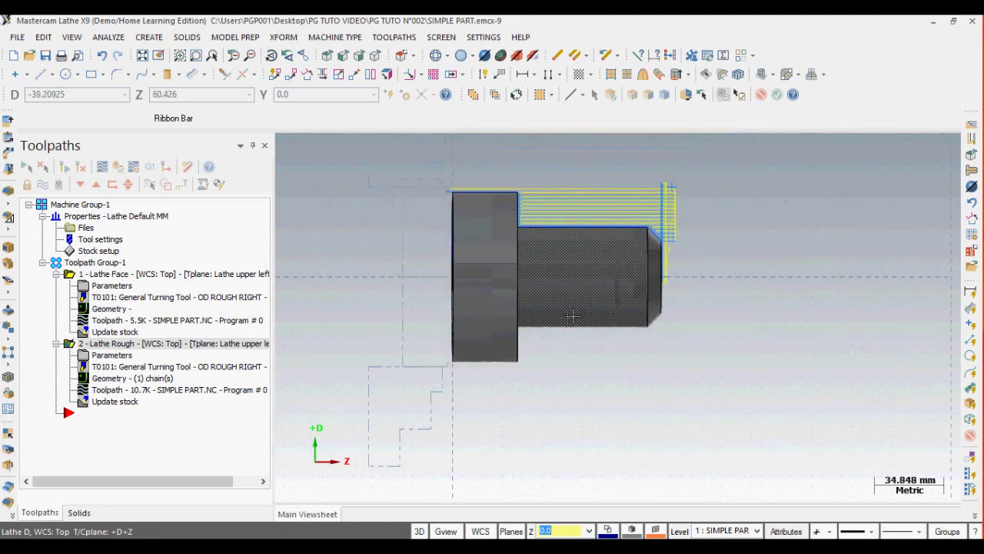
{"action": "scroll", "coordinate": [383, 320], "scroll_direction": "up", "scroll_amount": 1}
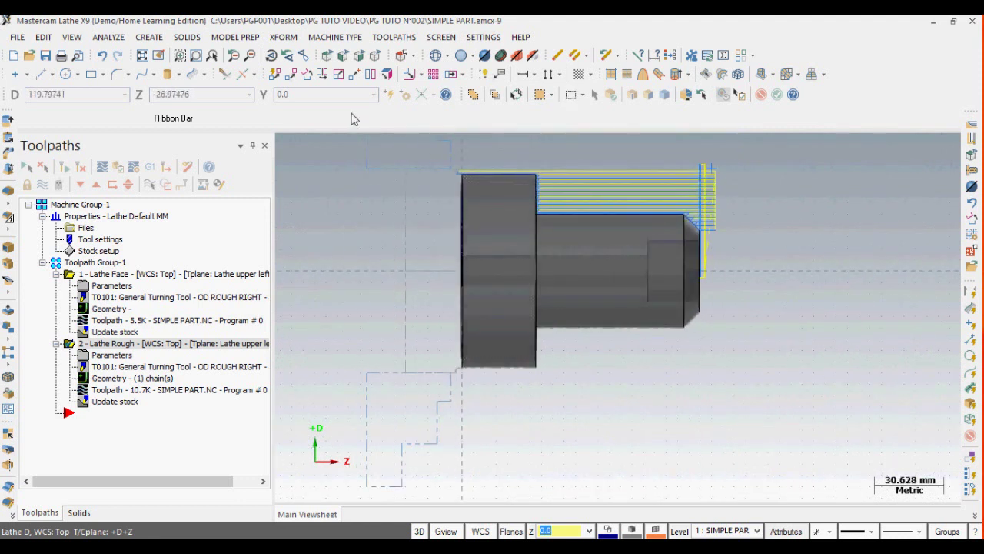
Add a lathe drill toolpath using the 12 mm diameter spot tool T112112 from the tool library
{"action": "left_click", "coordinate": [379, 40]}
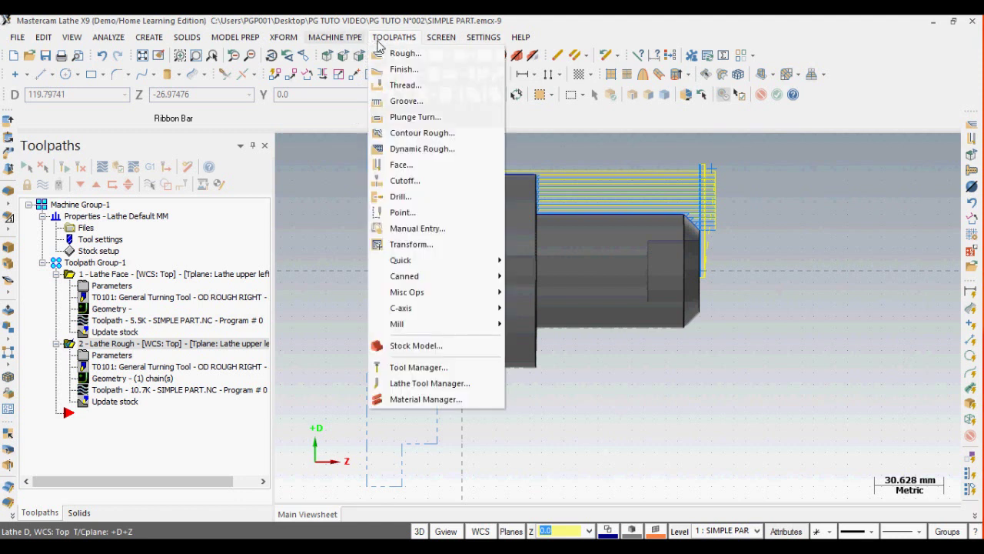
{"action": "left_click", "coordinate": [398, 199]}
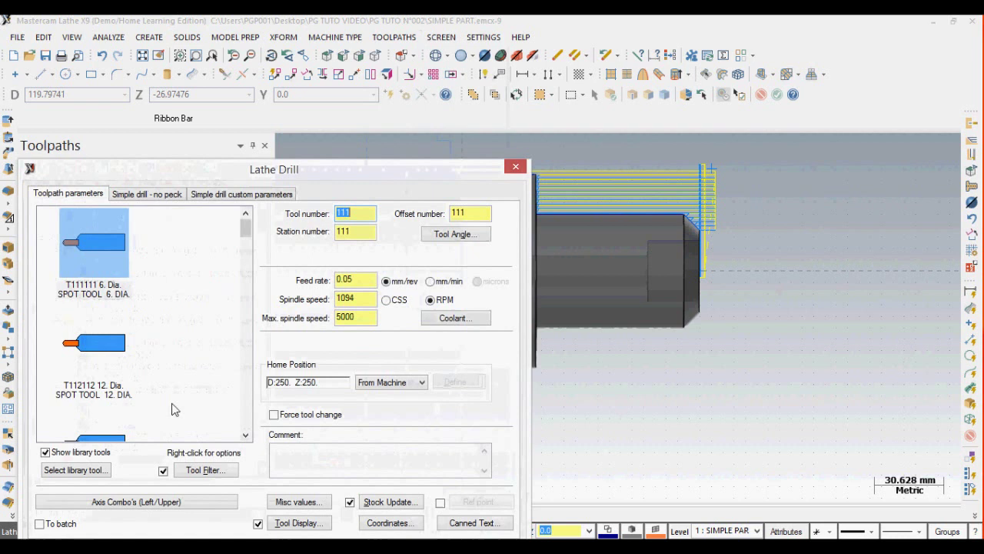
{"action": "left_click", "coordinate": [97, 389]}
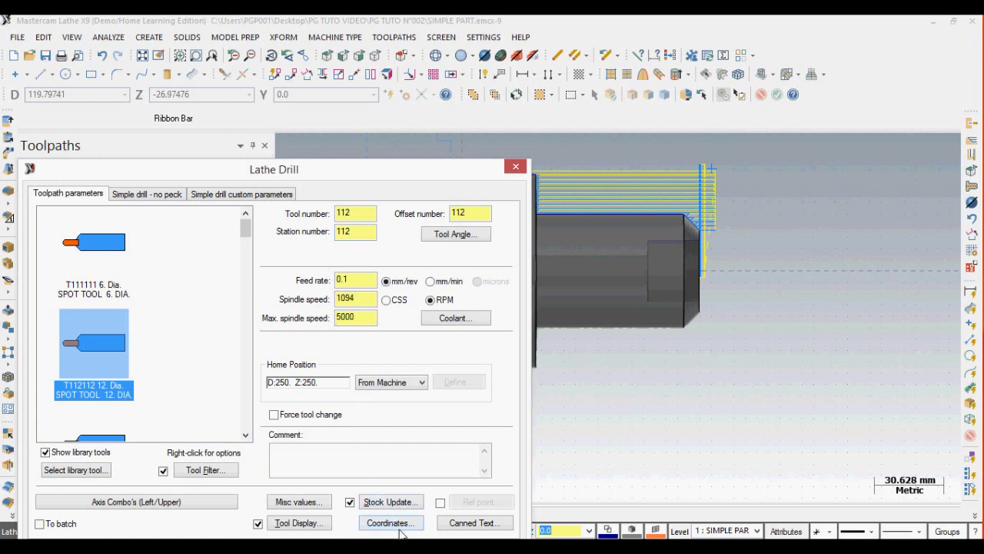
Set the incremental drill depth to 3.0, pick the centre of the part's front face as the drill point, and generate the toolpath
{"action": "left_click", "coordinate": [142, 196]}
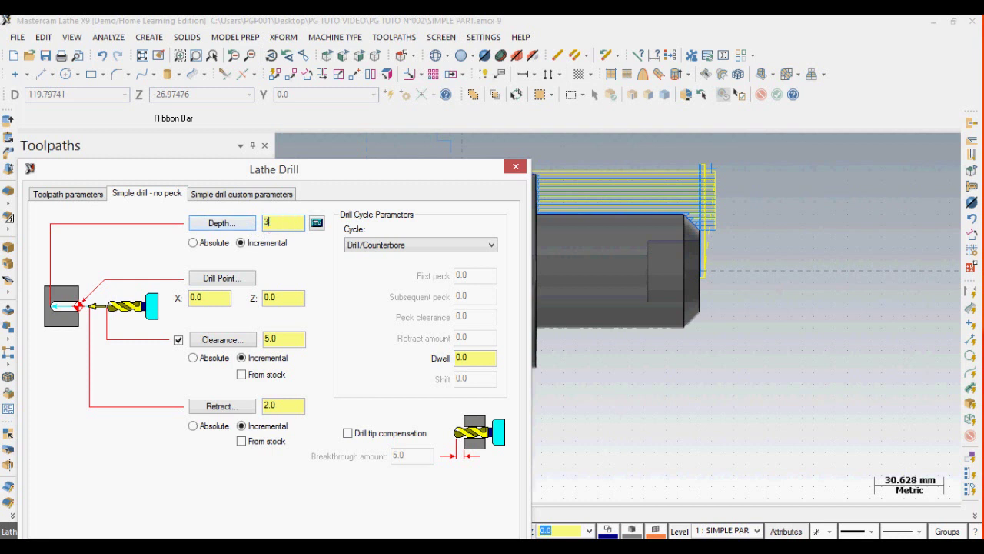
{"action": "left_click", "coordinate": [232, 278]}
{"action": "left_click", "coordinate": [701, 276]}
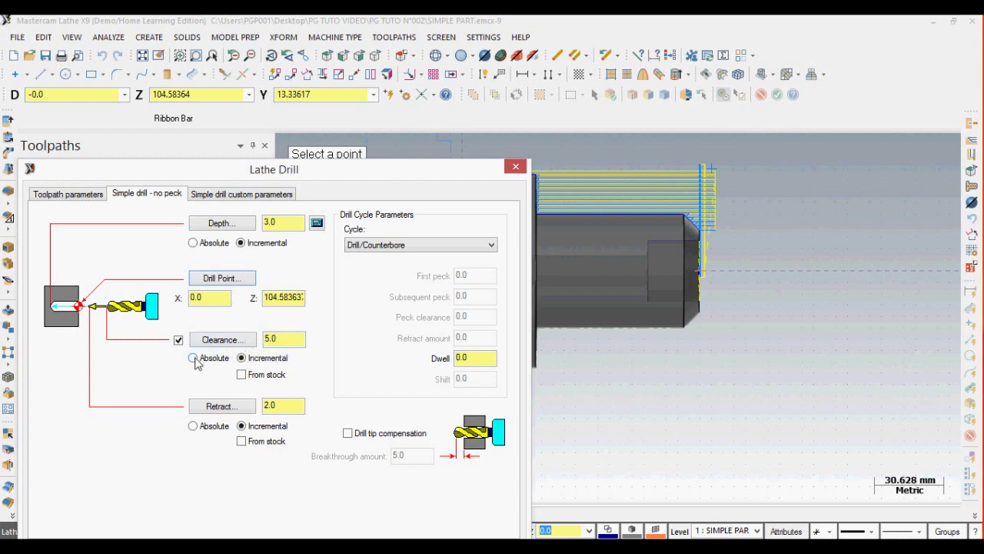
{"action": "left_click", "coordinate": [242, 358]}
{"action": "left_click_drag", "start_coordinate": [380, 174], "coordinate": [381, 91]}
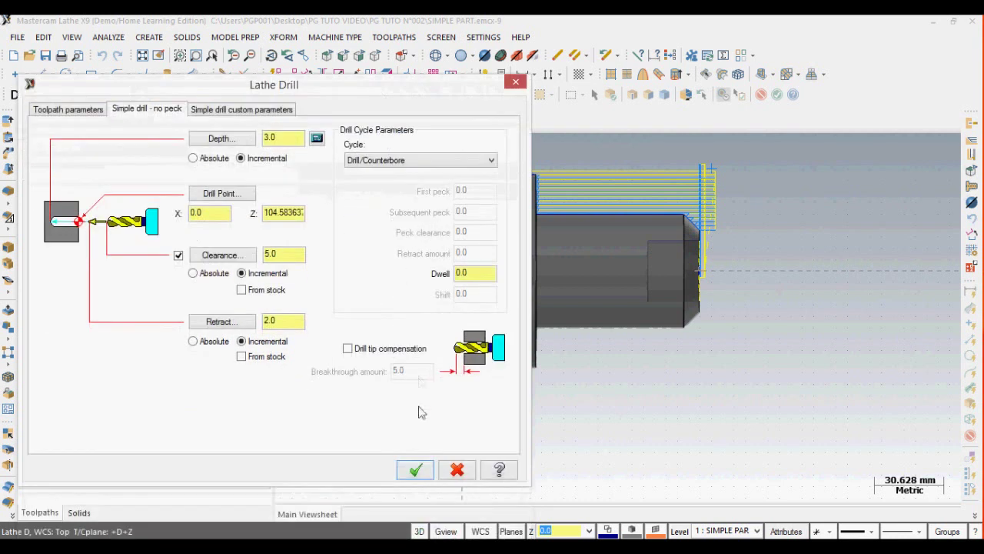
{"action": "left_click", "coordinate": [408, 467]}
Examine the spot-drilling toolpath where it meets the front face on the part axis, and review its drill parameters
{"action": "scroll", "coordinate": [708, 266], "scroll_direction": "up", "scroll_amount": 4}
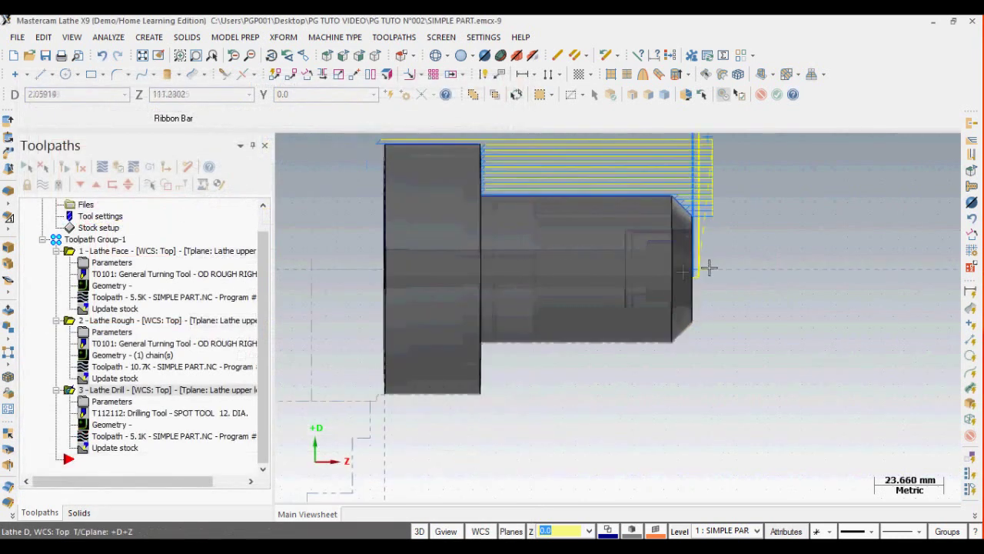
{"action": "scroll", "coordinate": [677, 264], "scroll_direction": "up", "scroll_amount": 8}
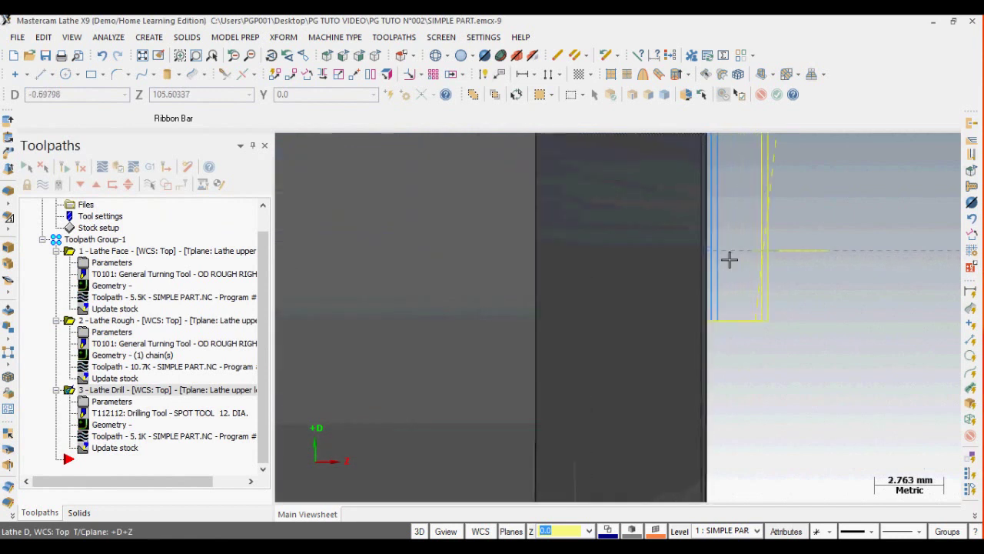
{"action": "scroll", "coordinate": [726, 261], "scroll_direction": "up", "scroll_amount": 7}
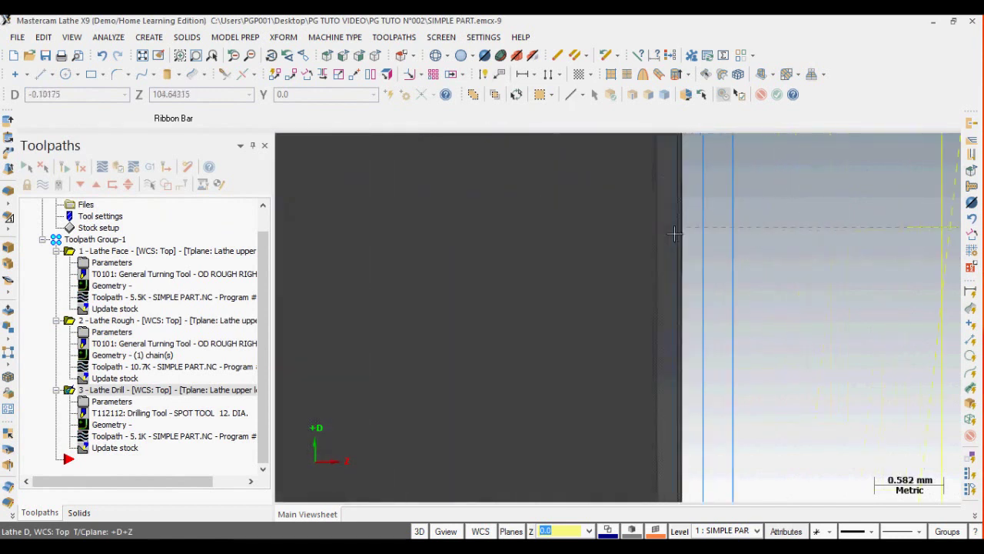
{"action": "scroll", "coordinate": [716, 250], "scroll_direction": "up", "scroll_amount": 1}
{"action": "scroll", "coordinate": [722, 247], "scroll_direction": "down", "scroll_amount": 3}
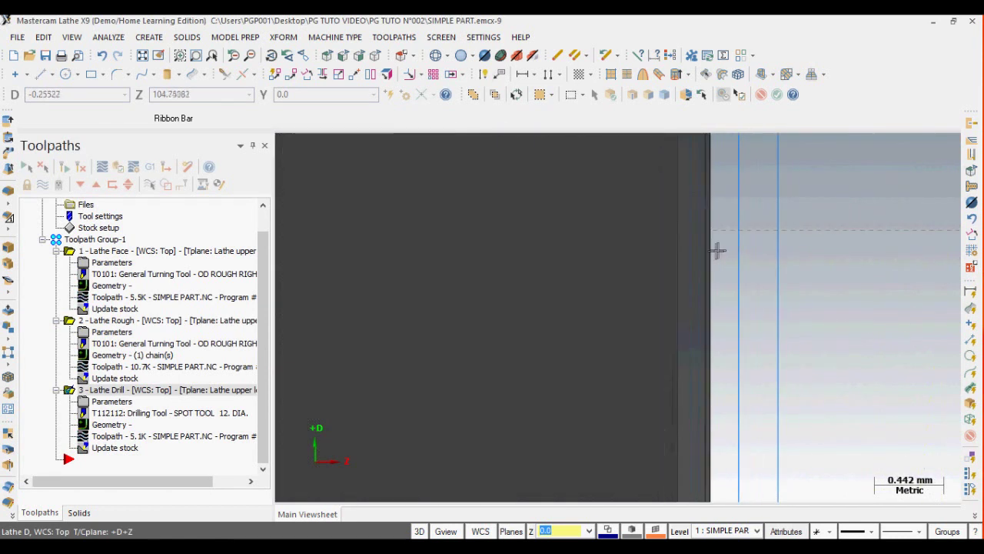
{"action": "scroll", "coordinate": [648, 356], "scroll_direction": "down", "scroll_amount": 6}
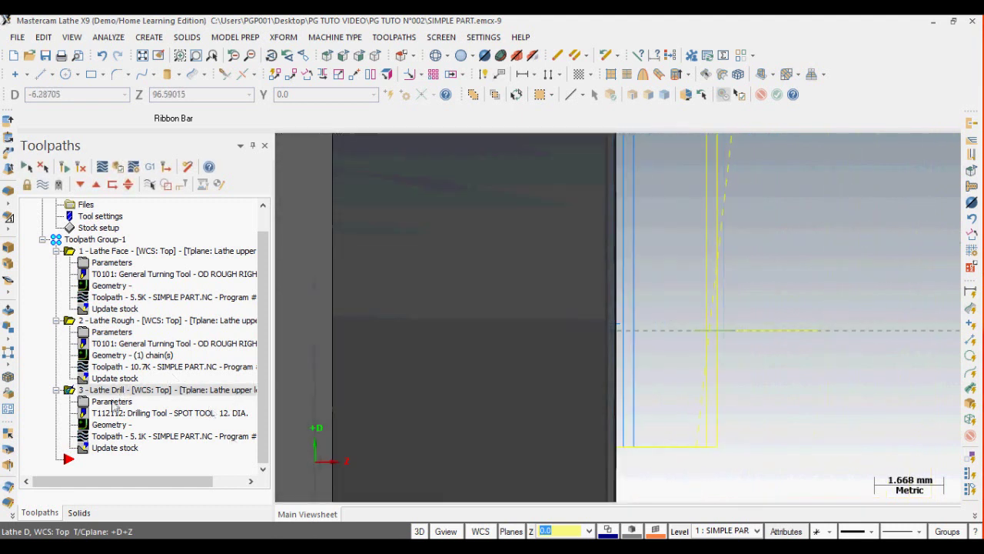
{"action": "left_click", "coordinate": [112, 403]}
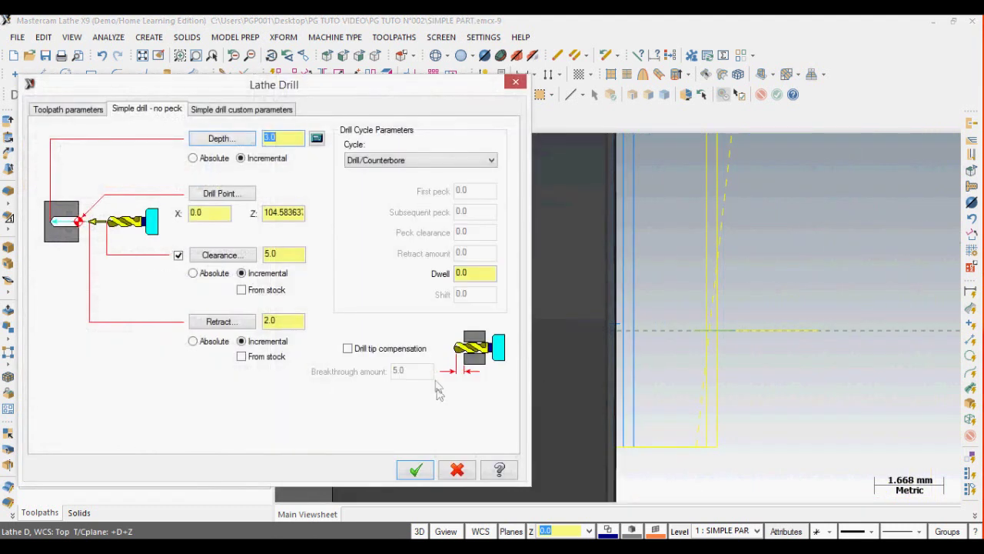
{"action": "left_click", "coordinate": [416, 471]}
{"action": "scroll", "coordinate": [566, 285], "scroll_direction": "down", "scroll_amount": 7}
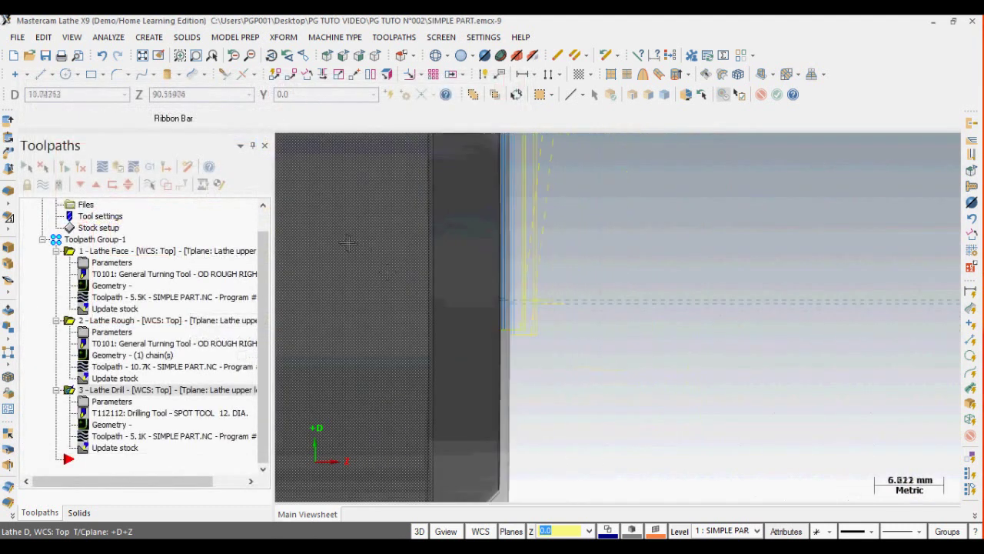
Backplot the spot-drilling operation with the tool and holder displayed, follow the tool's travel, and close the backplot
{"action": "left_click", "coordinate": [102, 166]}
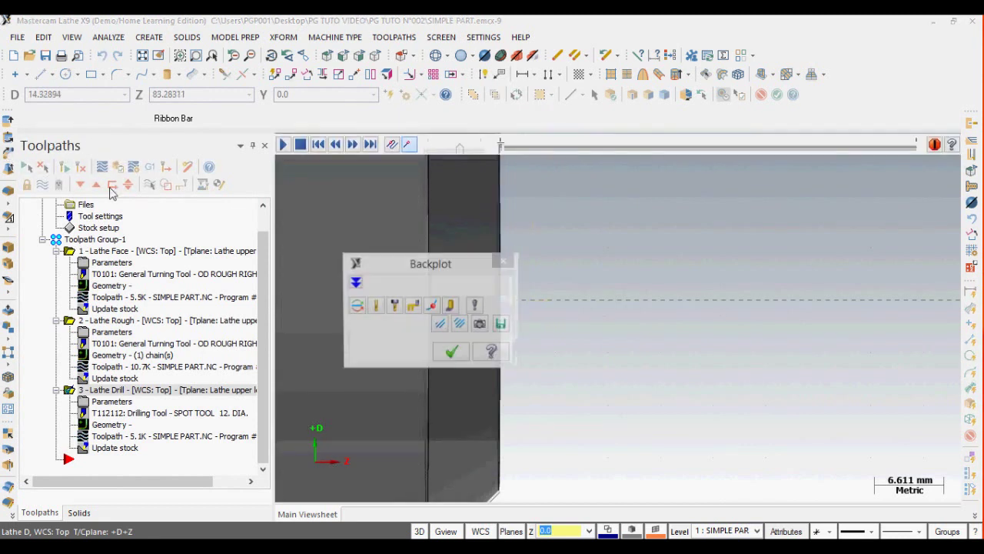
{"action": "left_click", "coordinate": [284, 146]}
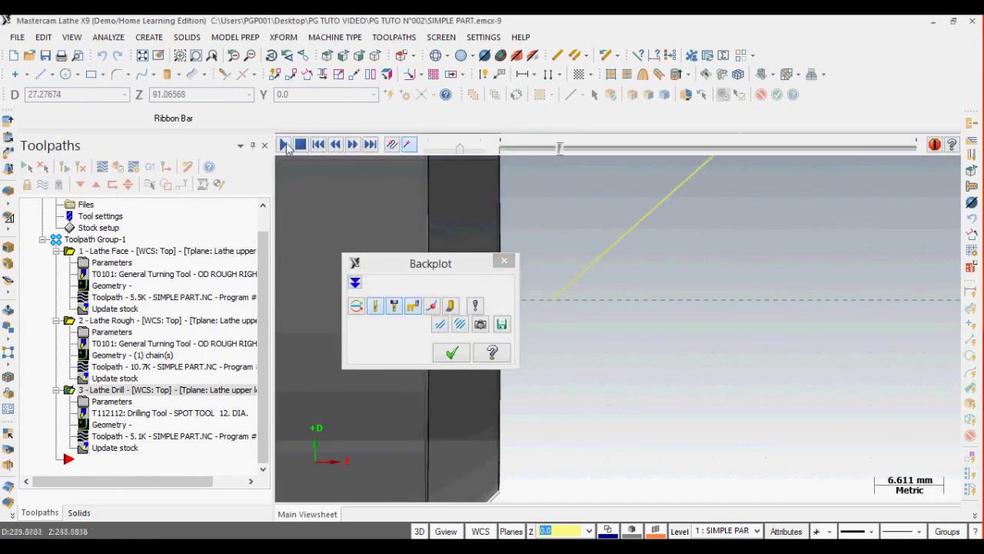
{"action": "mouse_move", "coordinate": [464, 265]}
{"action": "left_mouse_down"}
{"action": "mouse_move", "coordinate": [358, 265]}
{"action": "mouse_move", "coordinate": [431, 235]}
{"action": "left_mouse_up"}
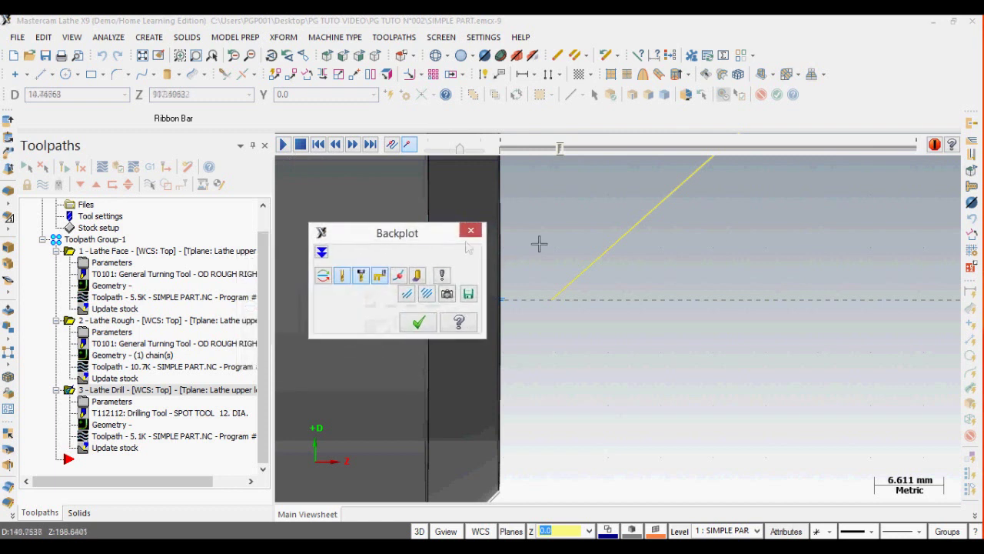
{"action": "scroll", "coordinate": [538, 244], "scroll_direction": "down", "scroll_amount": 5}
{"action": "scroll", "coordinate": [555, 197], "scroll_direction": "down", "scroll_amount": 4}
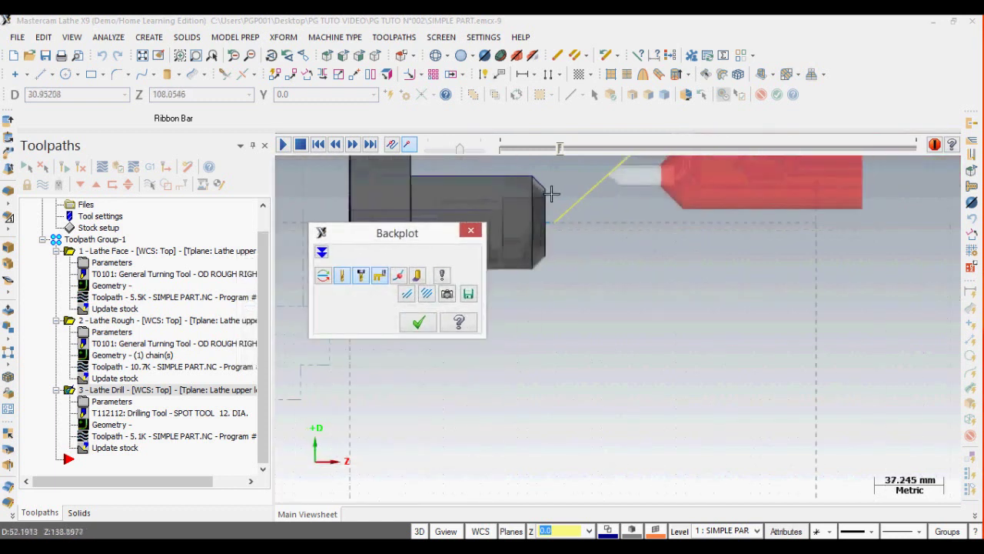
{"action": "scroll", "coordinate": [535, 216], "scroll_direction": "up", "scroll_amount": 5}
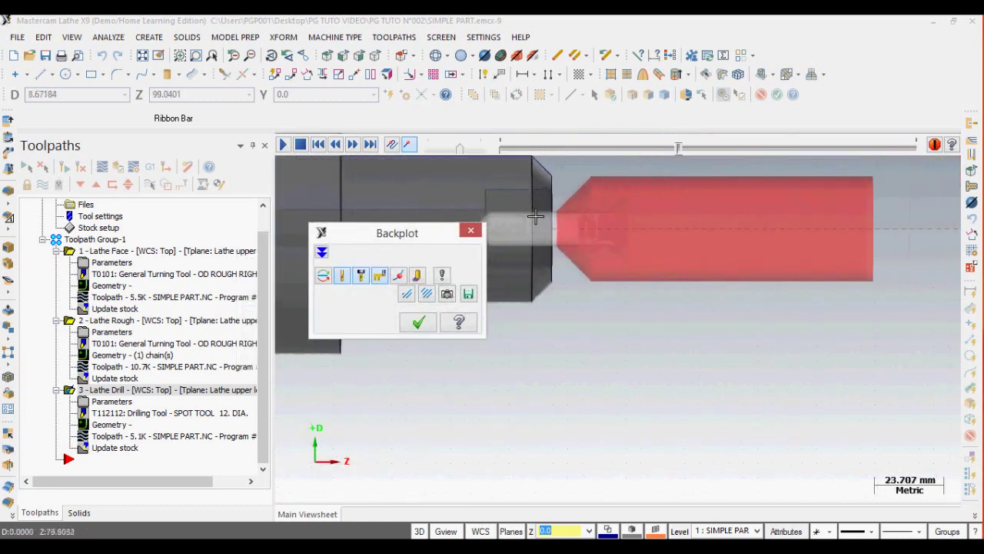
{"action": "scroll", "coordinate": [532, 216], "scroll_direction": "down", "scroll_amount": 2}
{"action": "scroll", "coordinate": [435, 216], "scroll_direction": "down", "scroll_amount": 3}
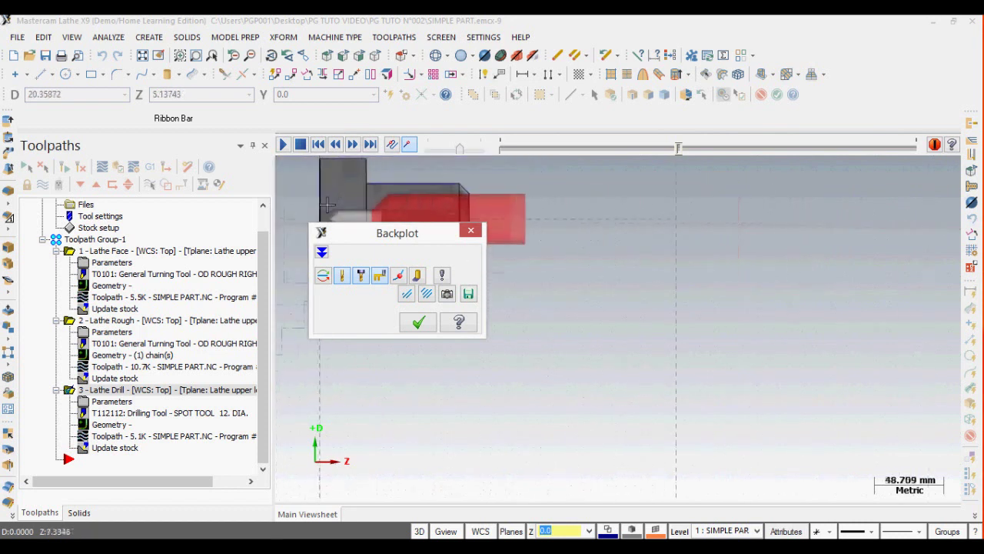
{"action": "scroll", "coordinate": [285, 205], "scroll_direction": "down", "scroll_amount": 2}
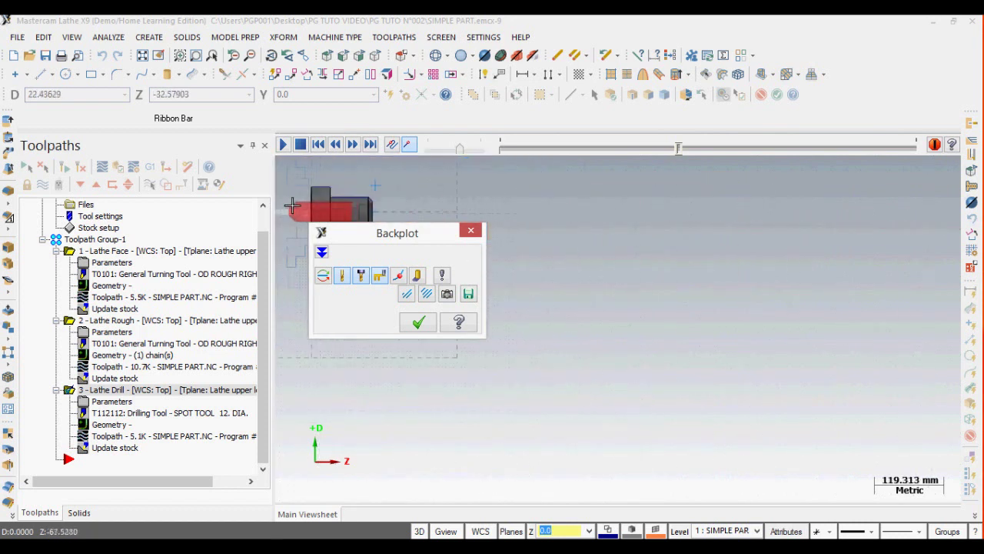
{"action": "left_click", "coordinate": [420, 323]}
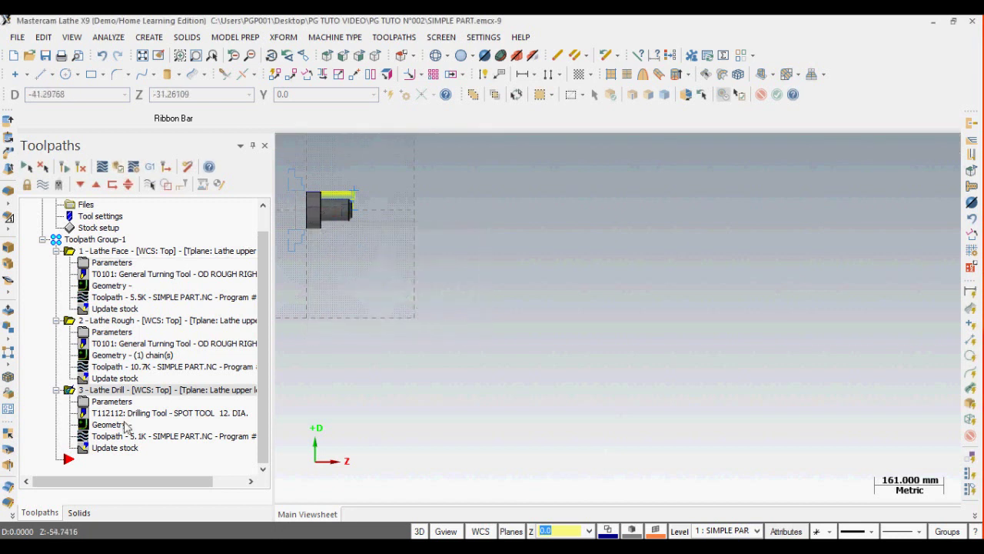
Set the drill depth to -4.583637 from a point on the part axis at the start of the chamfer, and regenerate the toolpath
{"action": "left_click", "coordinate": [108, 402]}
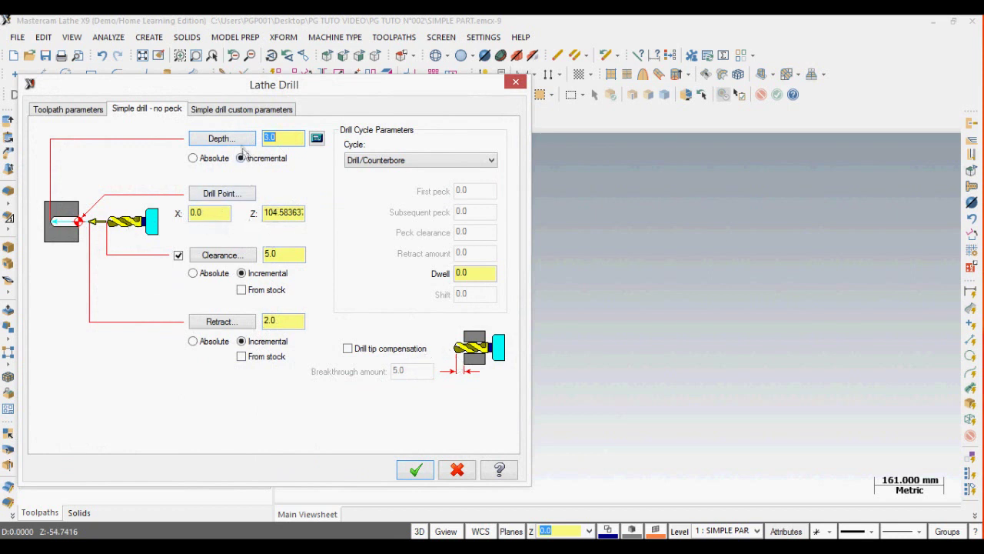
{"action": "left_click", "coordinate": [221, 138]}
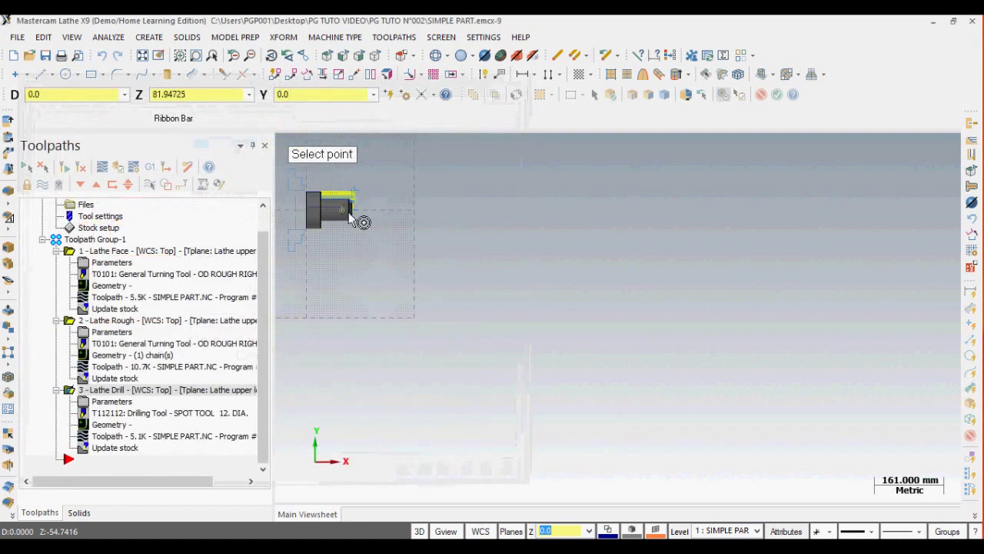
{"action": "scroll", "coordinate": [350, 217], "scroll_direction": "up", "scroll_amount": 10}
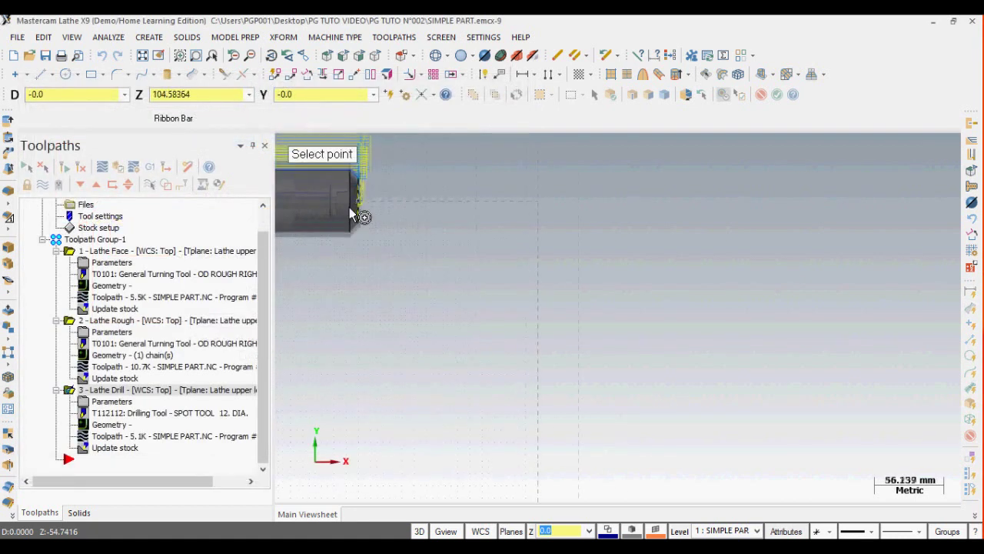
{"action": "scroll", "coordinate": [350, 208], "scroll_direction": "up", "scroll_amount": 2}
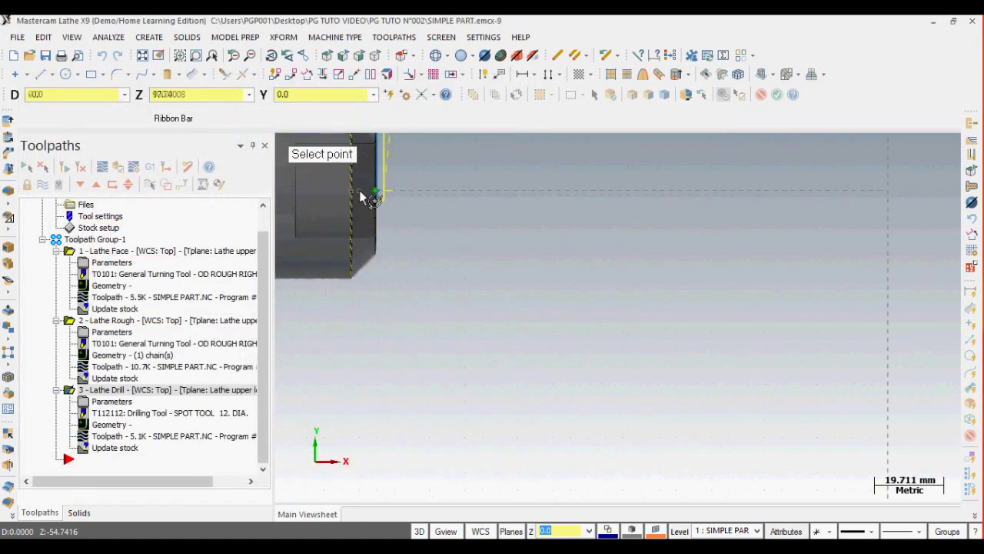
{"action": "left_click", "coordinate": [365, 194]}
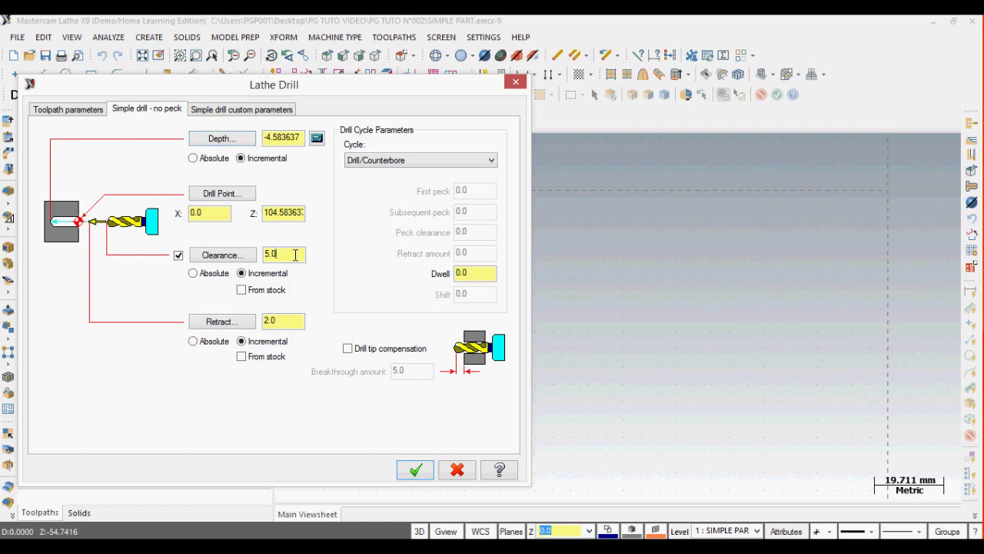
{"action": "left_click", "coordinate": [414, 471]}
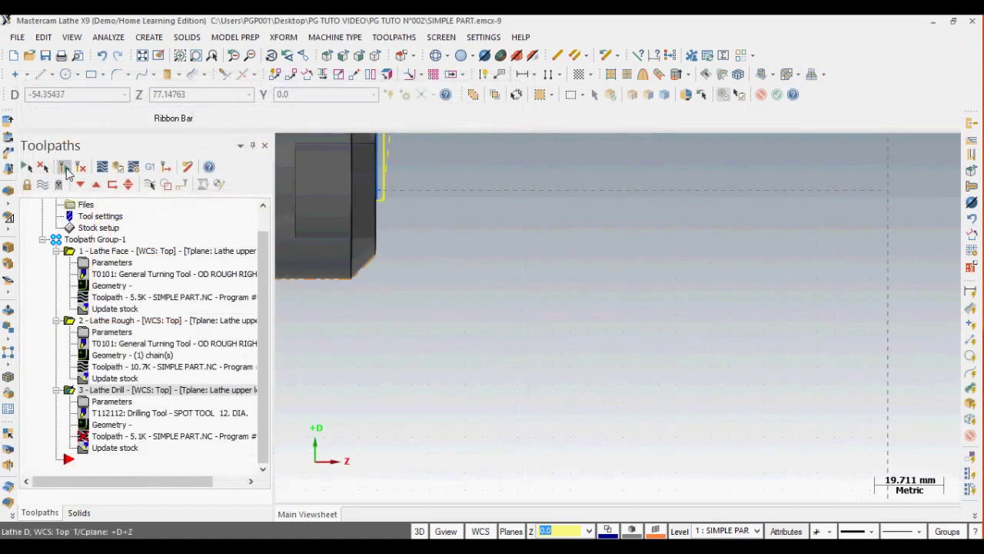
Inspect the regenerated spot-drilling toolpath at the front face, backplot it at a changed playback speed, and close the backplot
{"action": "scroll", "coordinate": [405, 230], "scroll_direction": "up", "scroll_amount": 1}
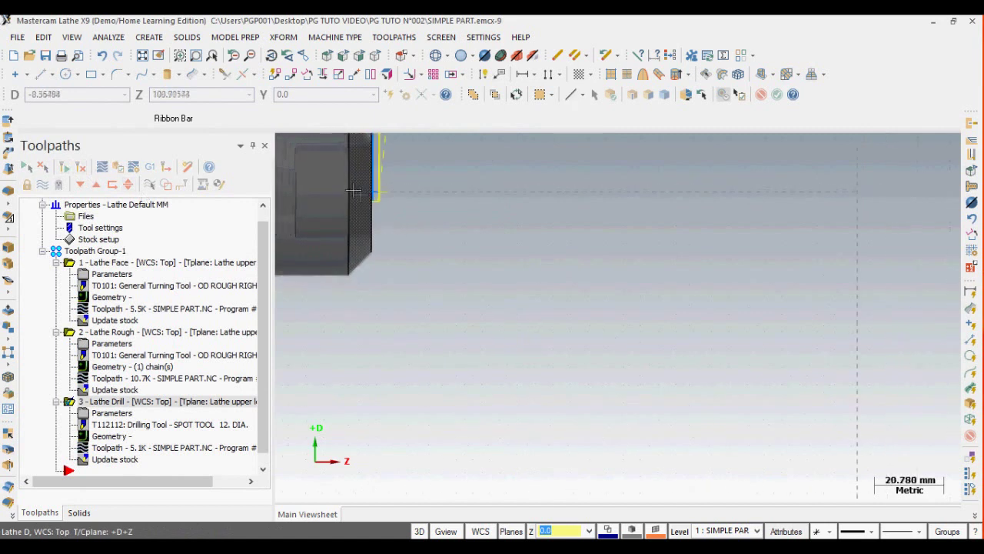
{"action": "scroll", "coordinate": [430, 192], "scroll_direction": "up", "scroll_amount": 8}
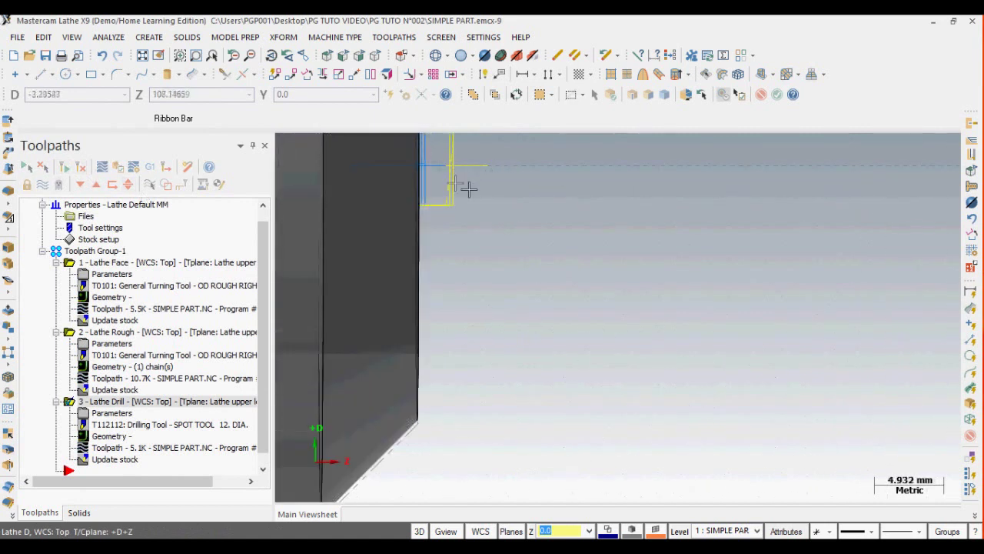
{"action": "scroll", "coordinate": [472, 208], "scroll_direction": "down", "scroll_amount": 7}
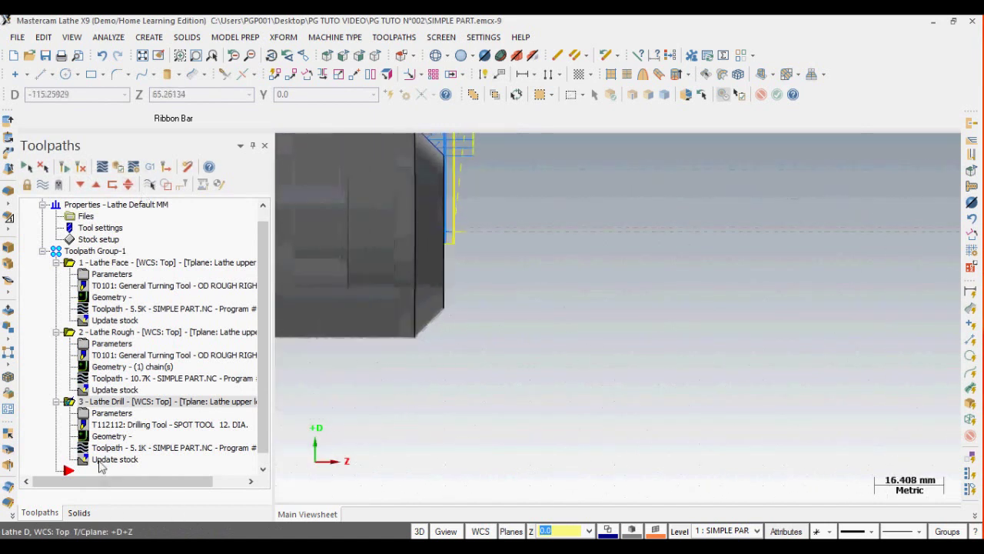
{"action": "left_click", "coordinate": [112, 185]}
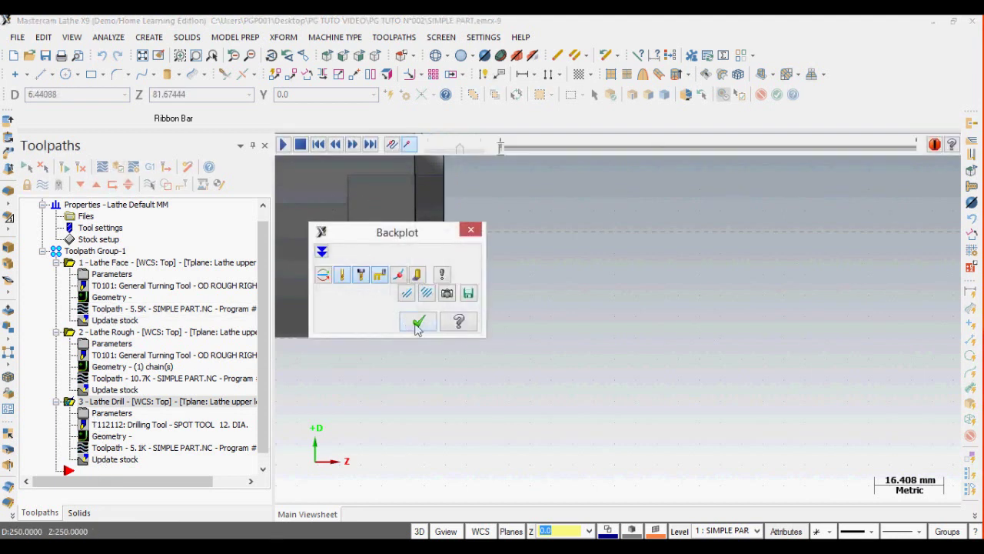
{"action": "left_click", "coordinate": [282, 144]}
{"action": "left_click_drag", "start_coordinate": [432, 237], "coordinate": [354, 186]}
{"action": "scroll", "coordinate": [517, 212], "scroll_direction": "down", "scroll_amount": 6}
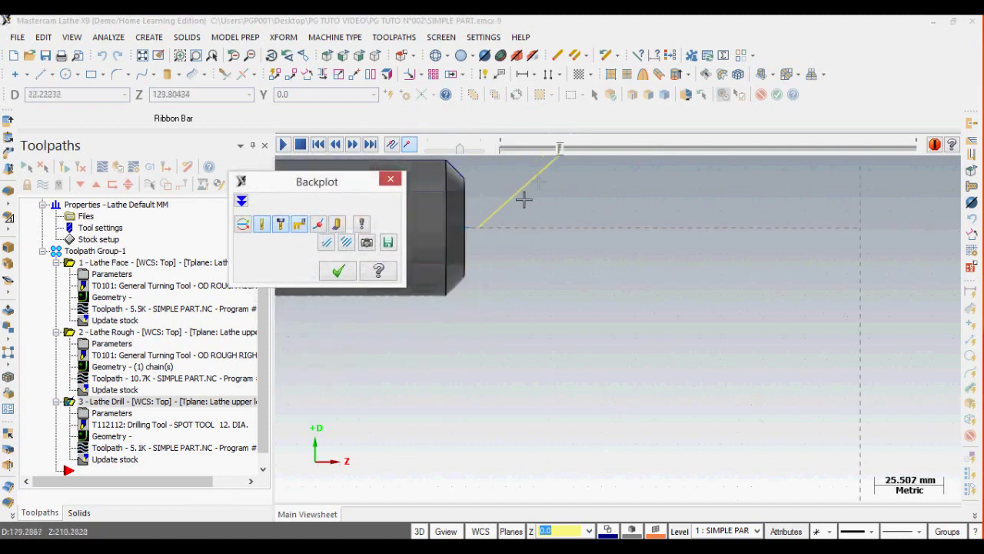
{"action": "middle_click_drag", "start_coordinate": [543, 198], "coordinate": [599, 337]}
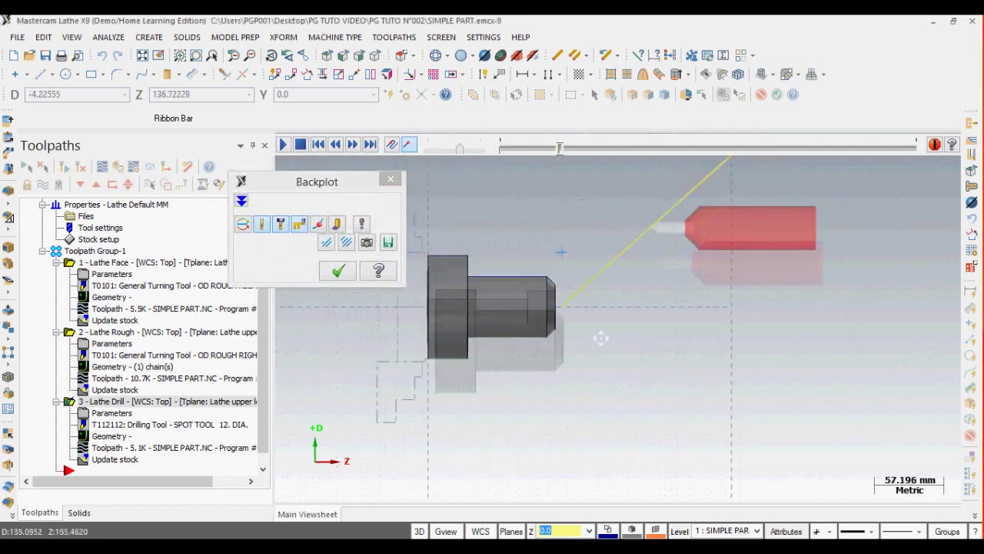
{"action": "scroll", "coordinate": [549, 319], "scroll_direction": "up", "scroll_amount": 2}
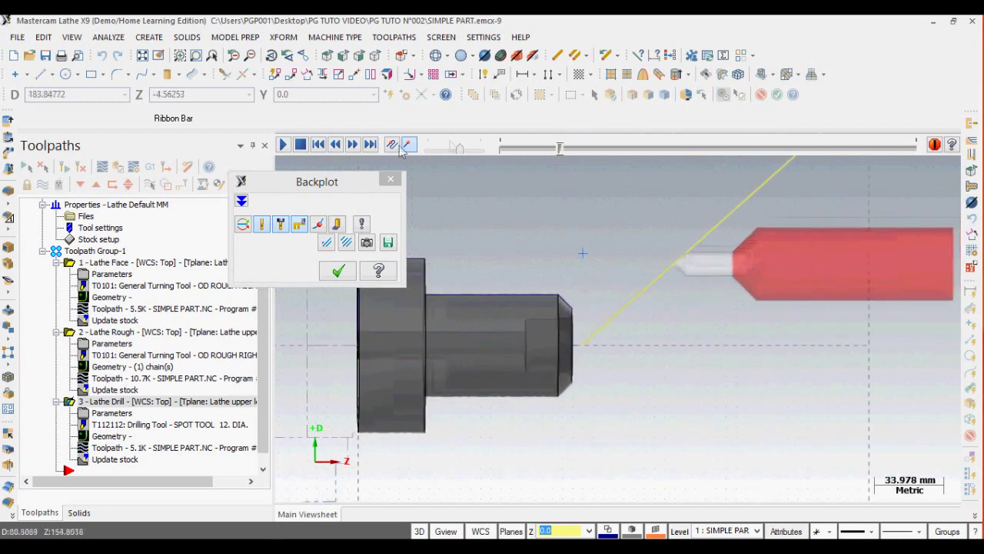
{"action": "left_click_drag", "start_coordinate": [463, 150], "coordinate": [472, 152]}
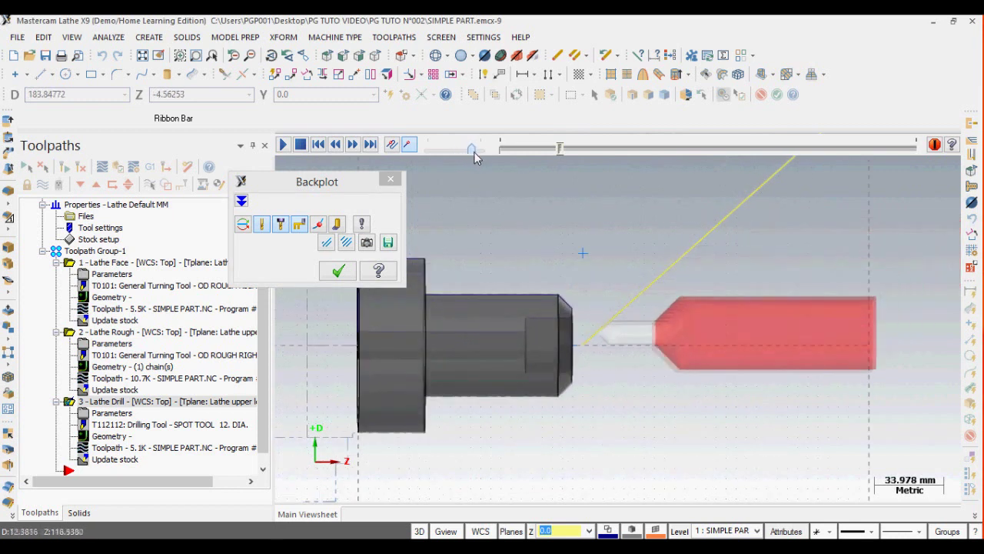
{"action": "left_click", "coordinate": [338, 269]}
Add a lathe drill operation and choose the T124124 12 mm drill from the tool library
{"action": "scroll", "coordinate": [335, 390], "scroll_direction": "down", "scroll_amount": 1}
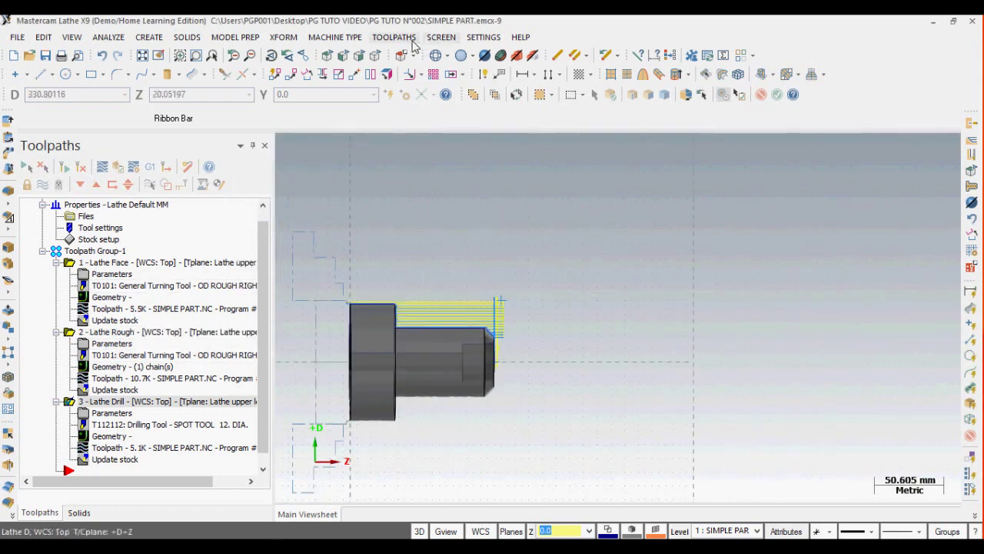
{"action": "left_click", "coordinate": [394, 37]}
{"action": "left_click", "coordinate": [407, 197]}
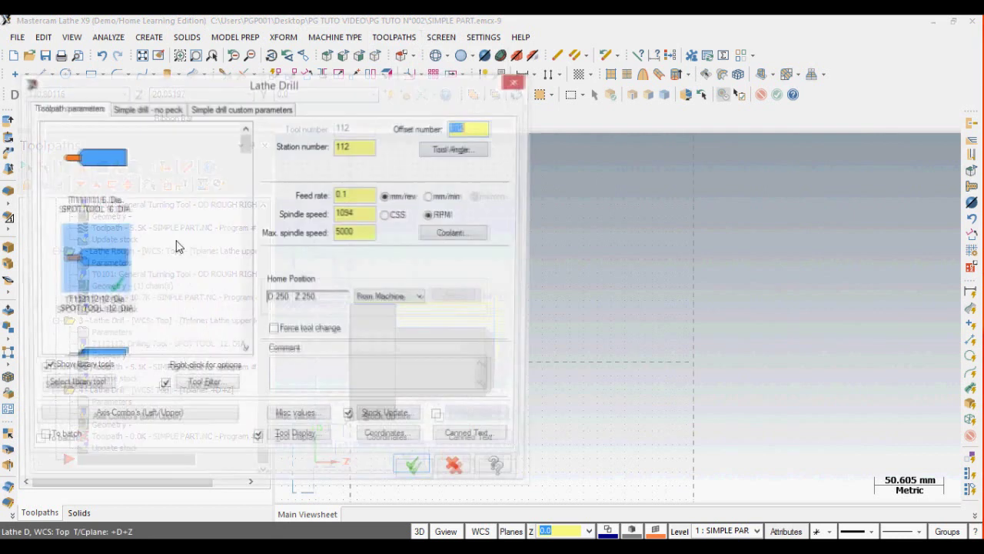
{"action": "left_click_drag", "start_coordinate": [243, 150], "coordinate": [247, 224]}
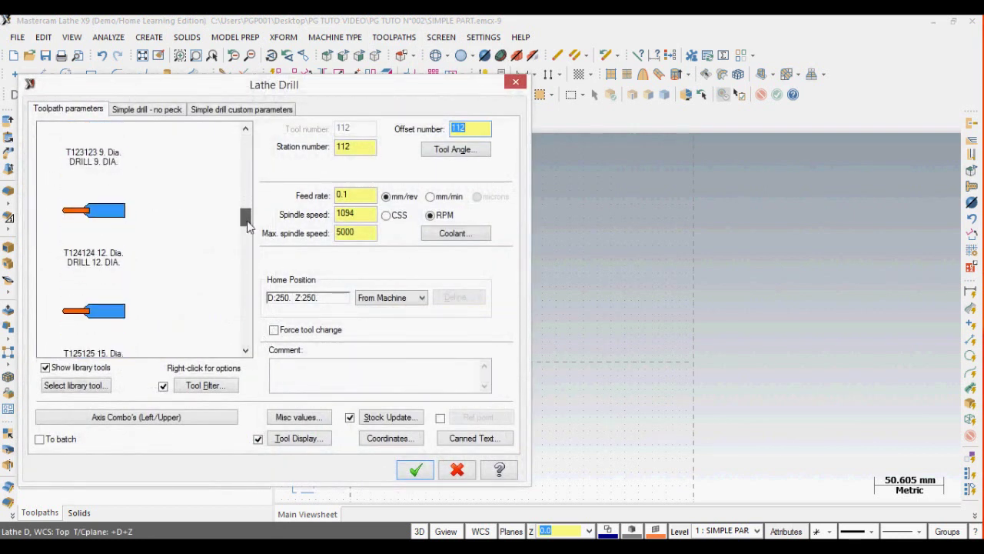
{"action": "left_click", "coordinate": [80, 214]}
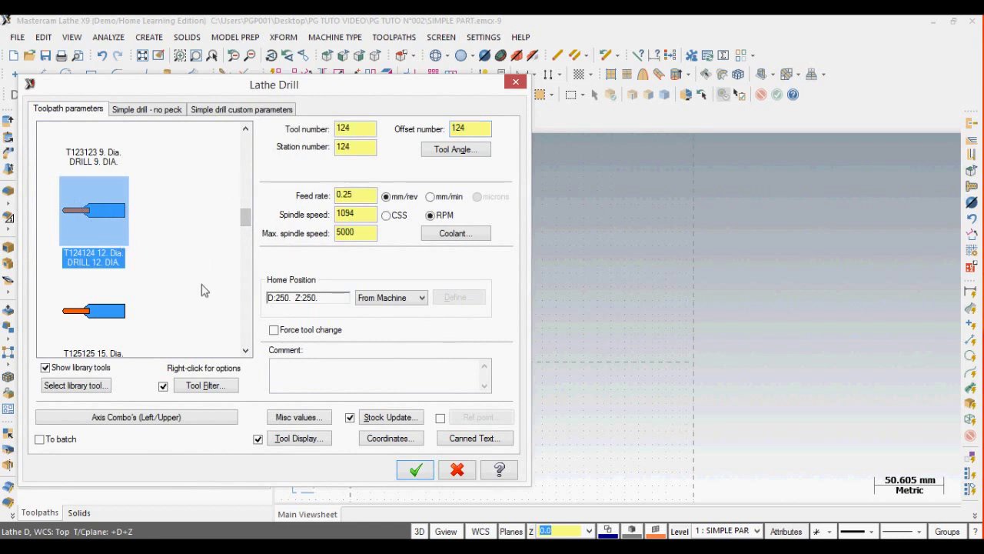
Edit the 12 mm drill's tool geometry, setting its three lengths to 150.0, 135.0 and 120
{"action": "double_click", "coordinate": [110, 222]}
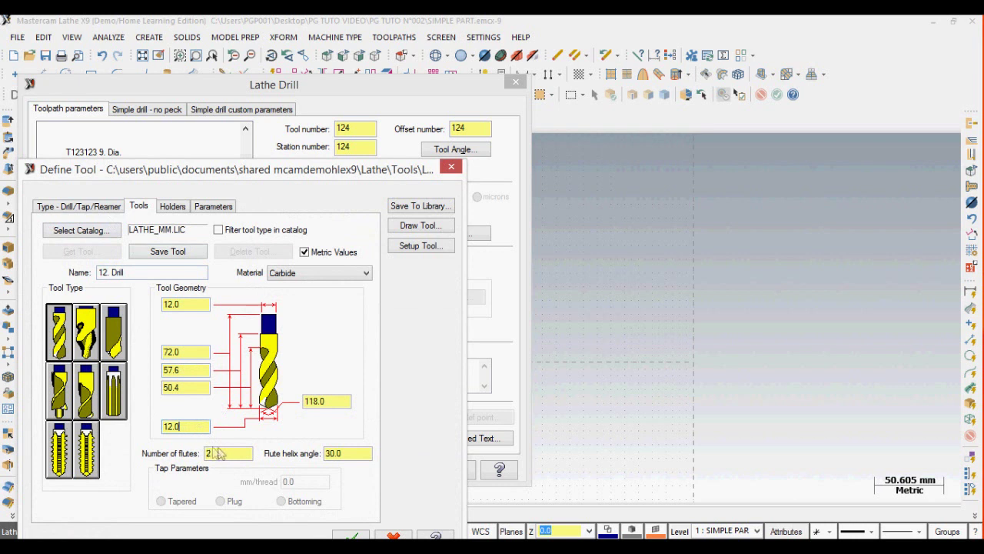
{"action": "left_click", "coordinate": [196, 351]}
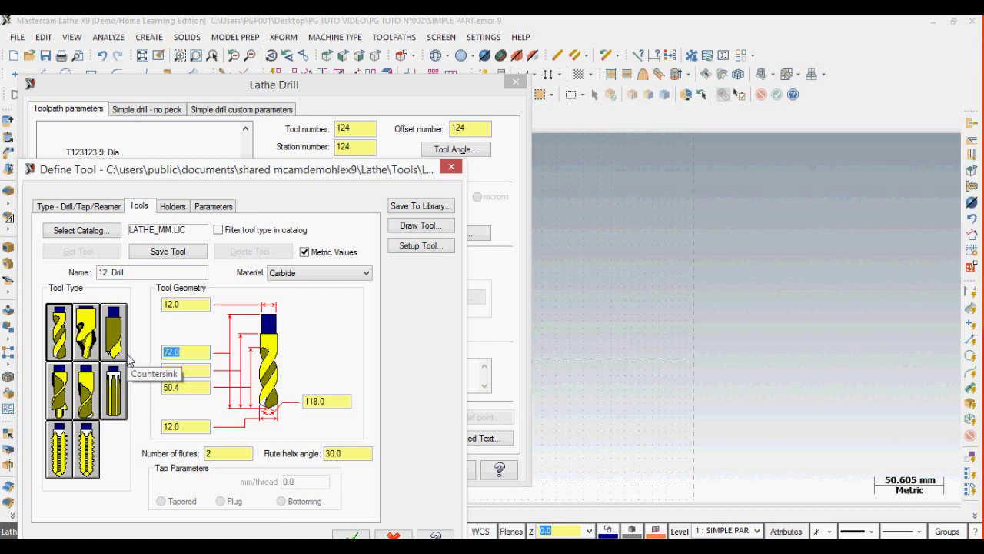
{"action": "type", "text": "15"}
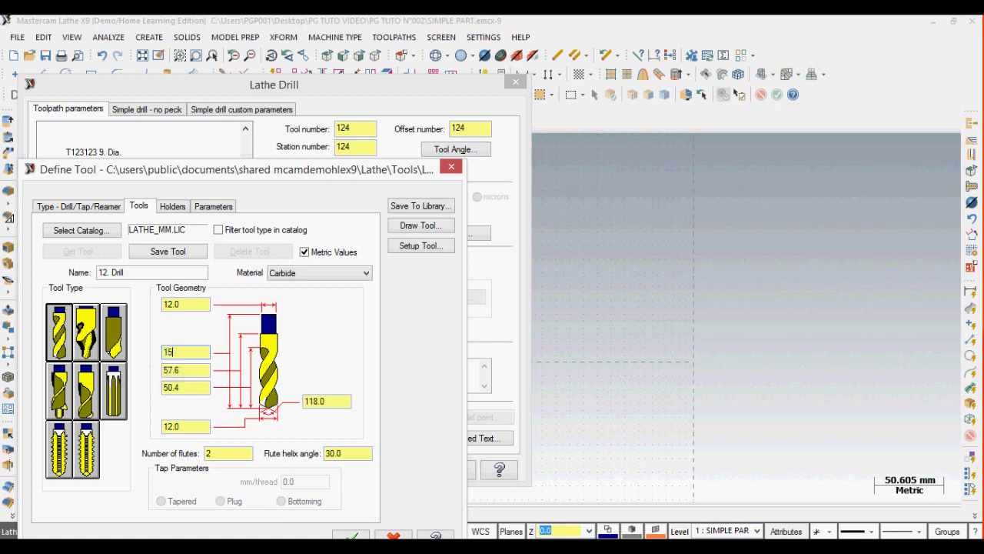
{"action": "type", "text": "0"}
{"action": "key", "text": "Tab"}
{"action": "type", "text": "1"}
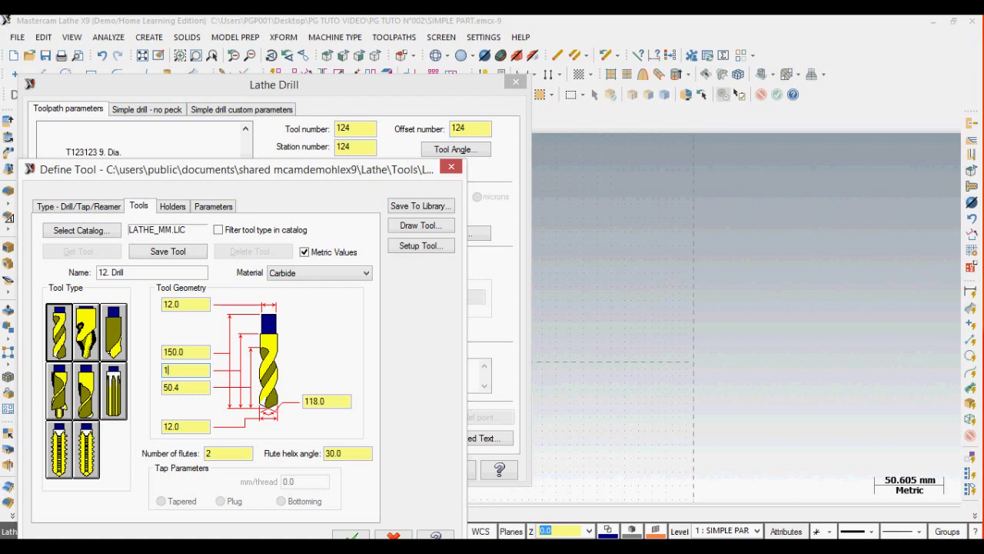
{"action": "double_click", "coordinate": [192, 388]}
{"action": "type", "text": "120"}
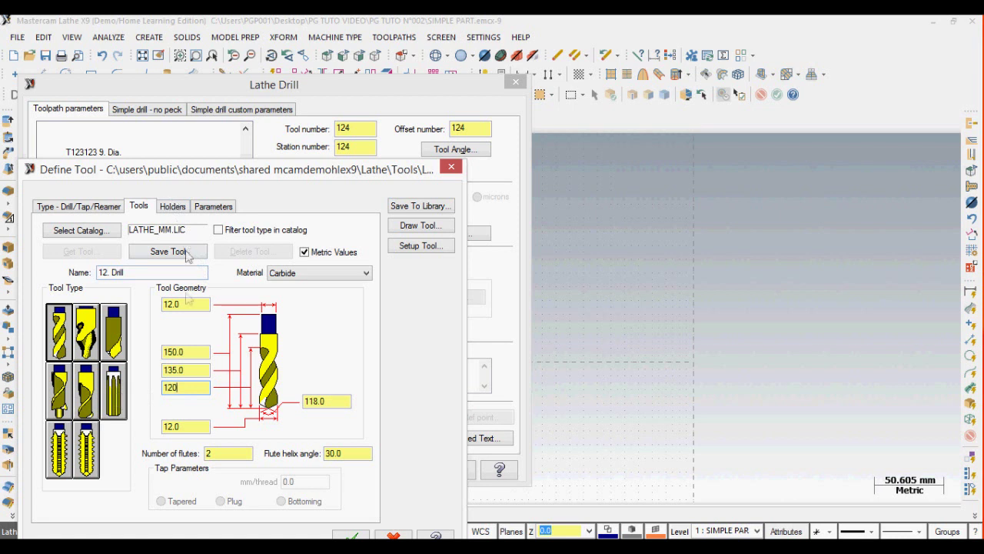
Set the drill's overall length with holder to 200.0 and the holder length to 80.0, preview the tool drawing, and accept the definition
{"action": "left_click", "coordinate": [182, 209]}
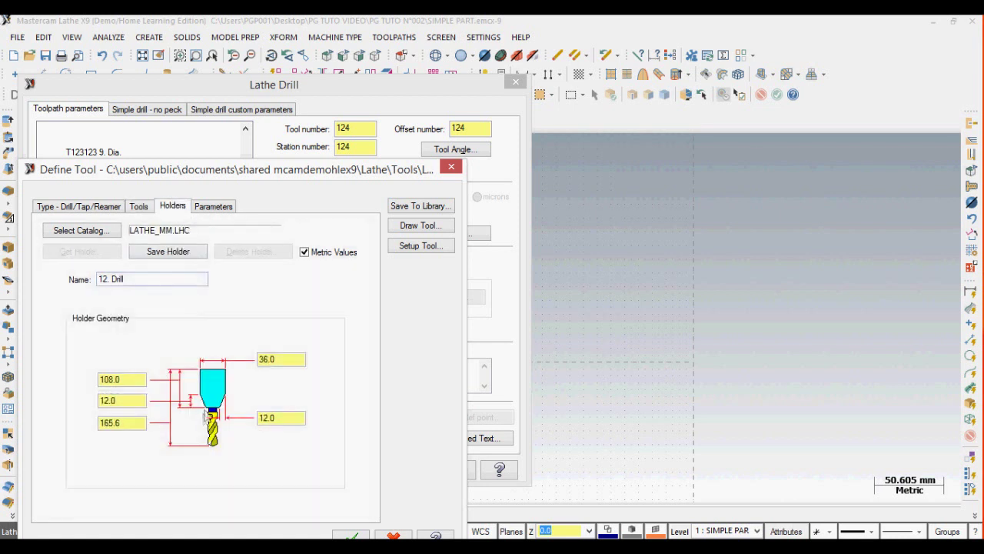
{"action": "left_click_drag", "start_coordinate": [133, 380], "coordinate": [74, 386]}
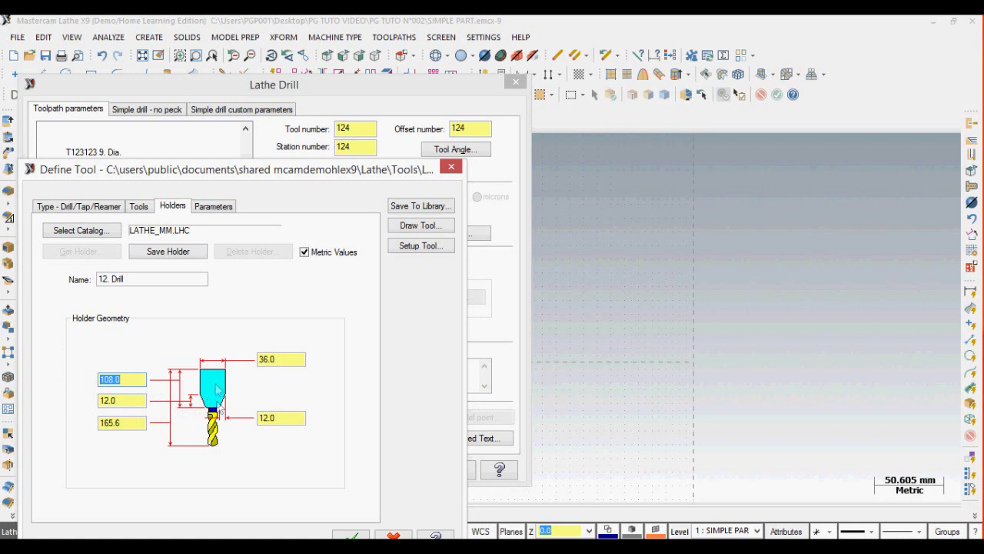
{"action": "left_click_drag", "start_coordinate": [129, 428], "coordinate": [56, 433]}
{"action": "type", "text": "200"}
{"action": "left_click_drag", "start_coordinate": [135, 379], "coordinate": [71, 383]}
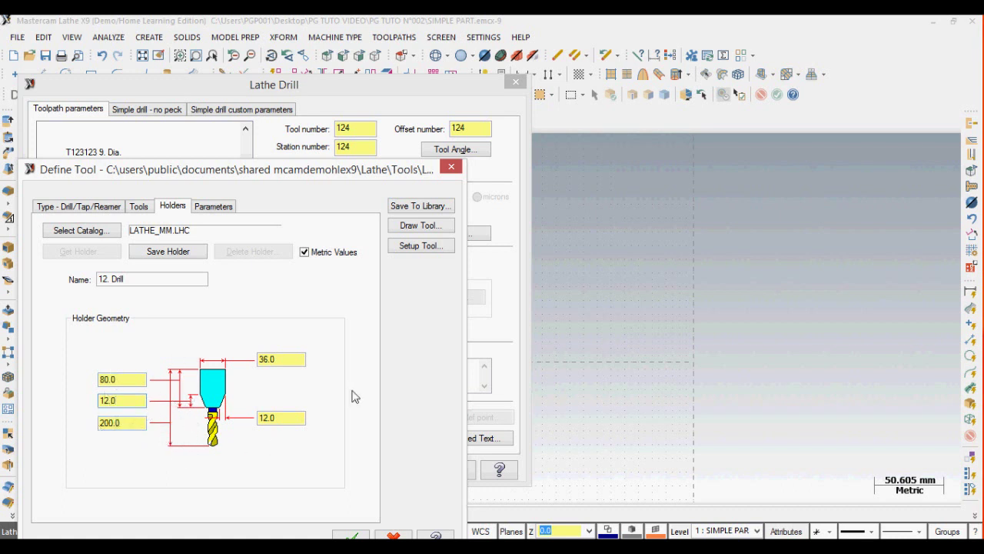
{"action": "left_click", "coordinate": [430, 225]}
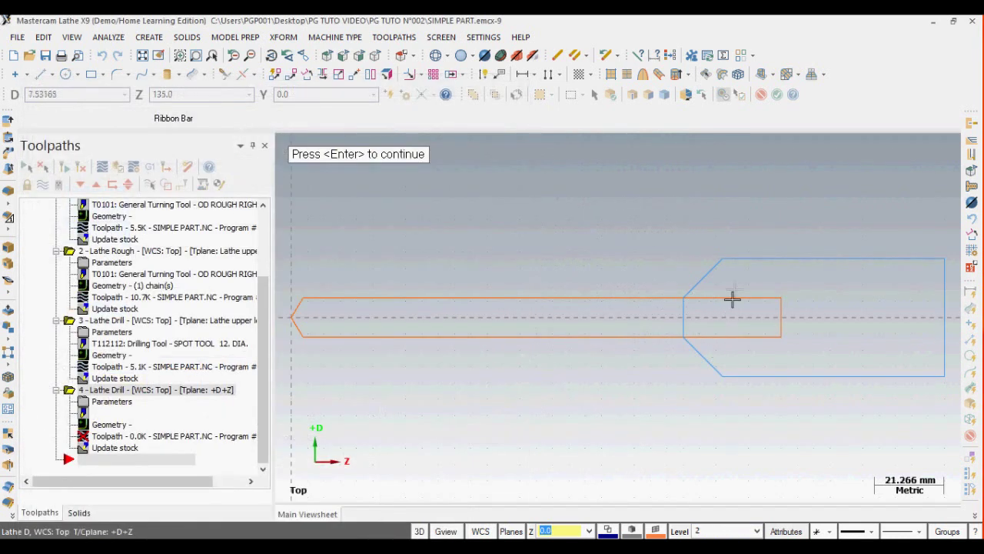
{"action": "key", "text": "Return"}
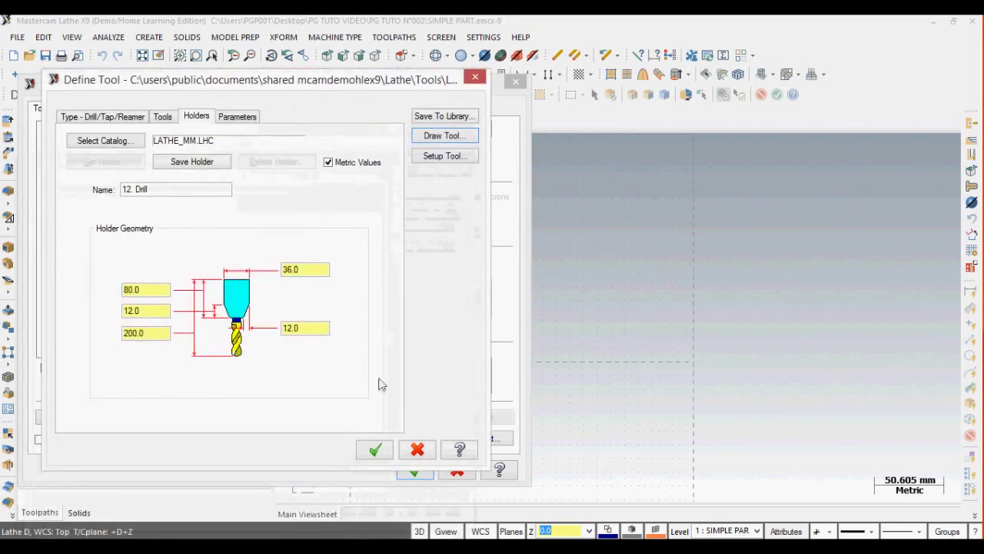
{"action": "left_click", "coordinate": [381, 447]}
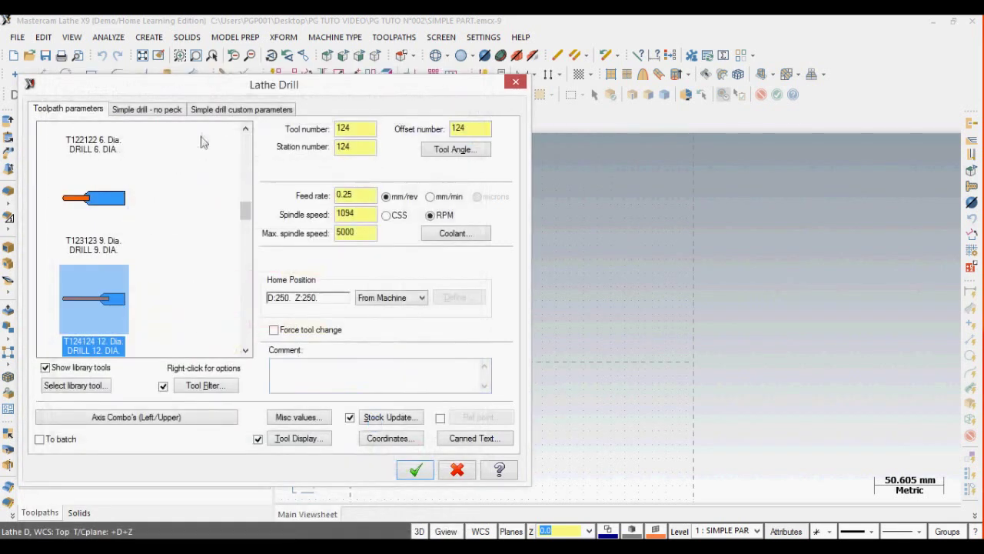
Switch the 12 mm drilling depth to absolute and set it to 0.0
{"action": "left_click", "coordinate": [179, 112]}
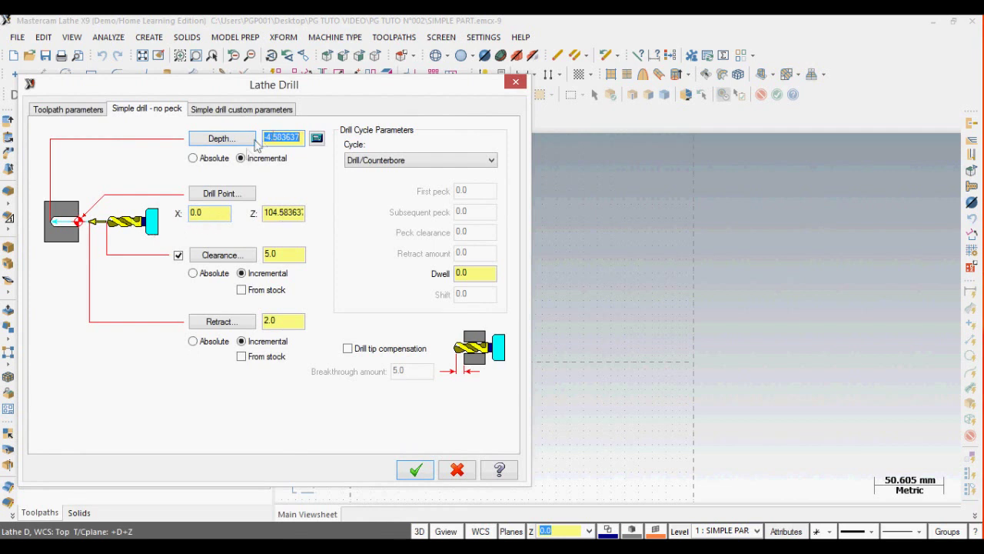
{"action": "left_click", "coordinate": [208, 158]}
{"action": "double_click", "coordinate": [293, 141]}
{"action": "type", "text": "0"}
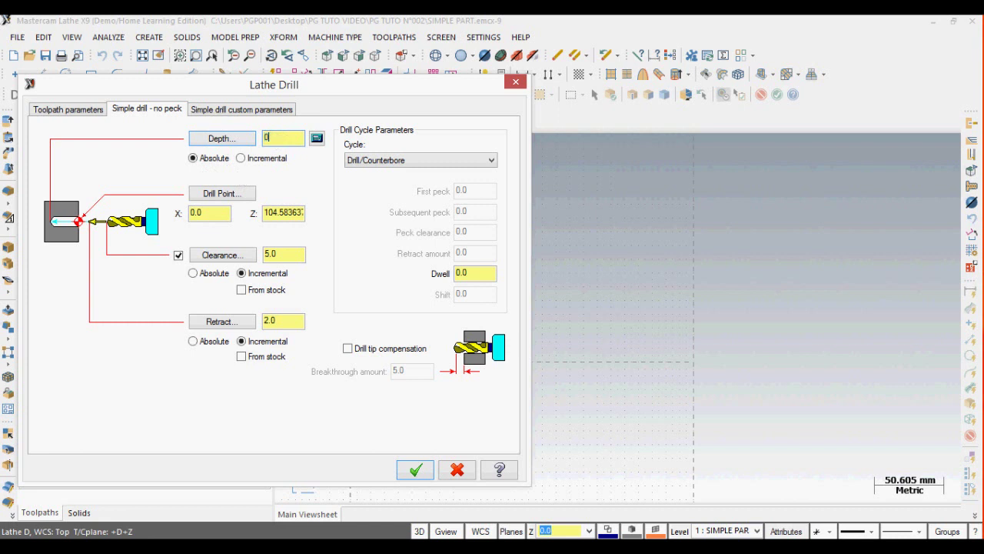
{"action": "left_click", "coordinate": [283, 210]}
{"action": "left_click", "coordinate": [275, 137]}
{"action": "left_click", "coordinate": [293, 138]}
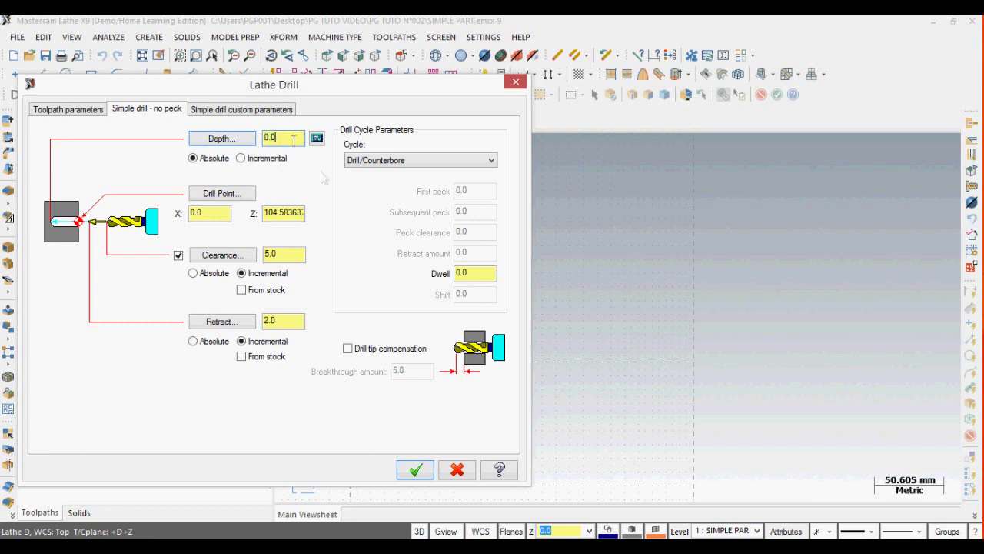
Enable drill tip compensation with a 5.0 breakthrough amount, generate the 12 mm drilling toolpath, and inspect it along the part axis
{"action": "left_click", "coordinate": [347, 348]}
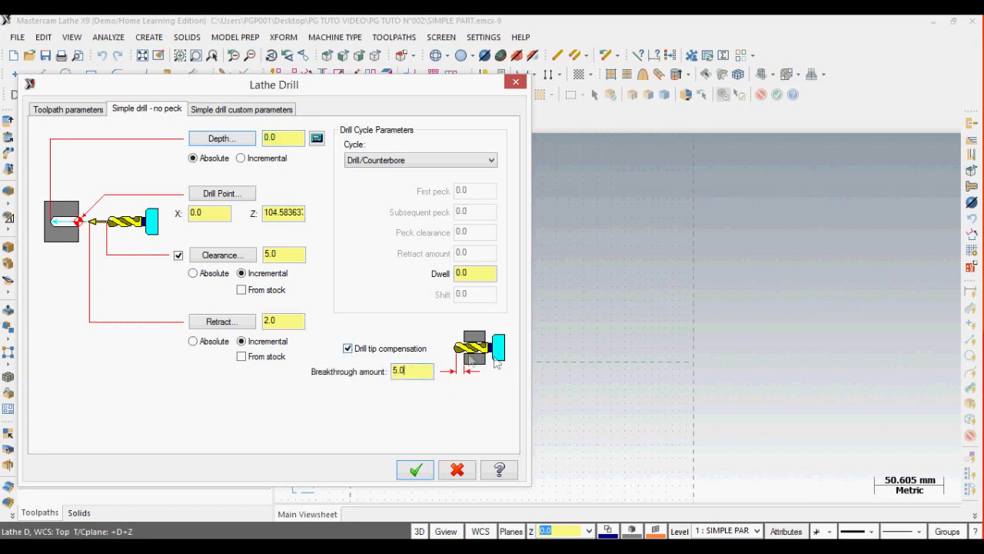
{"action": "left_click", "coordinate": [275, 139]}
{"action": "left_click", "coordinate": [414, 470]}
{"action": "scroll", "coordinate": [336, 352], "scroll_direction": "up", "scroll_amount": 3}
{"action": "scroll", "coordinate": [303, 347], "scroll_direction": "up", "scroll_amount": 1}
{"action": "scroll", "coordinate": [566, 354], "scroll_direction": "up", "scroll_amount": 4}
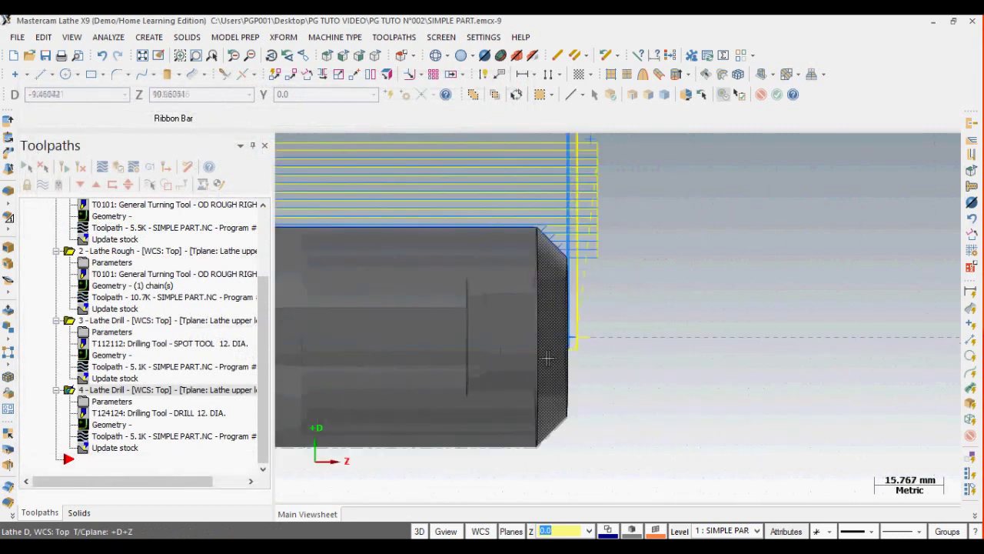
{"action": "scroll", "coordinate": [329, 332], "scroll_direction": "down", "scroll_amount": 5}
{"action": "middle_click_drag", "start_coordinate": [329, 332], "coordinate": [507, 328]}
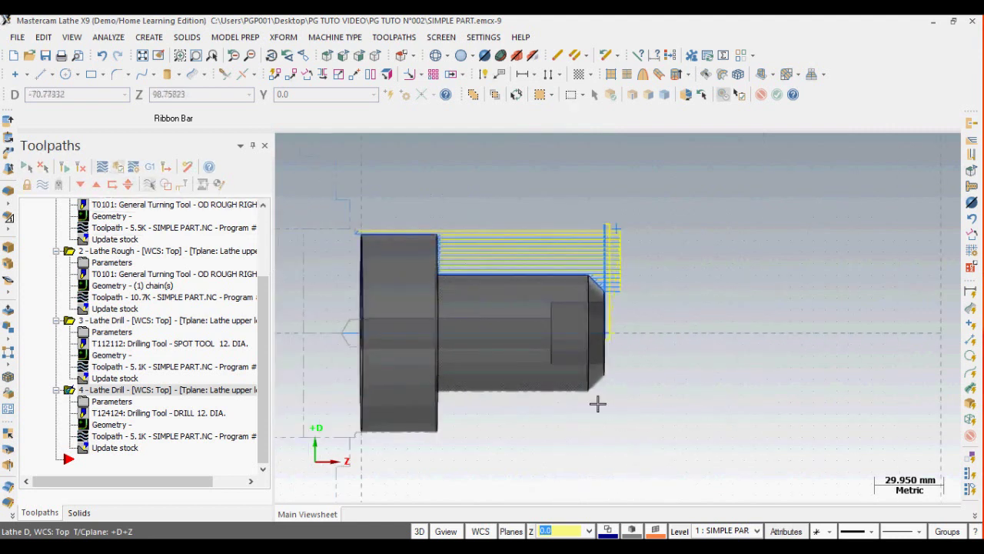
Create a lathe rough operation on a partial chain from the front counterbore's upper edge to the through bore's upper edge
{"action": "scroll", "coordinate": [608, 413], "scroll_direction": "up", "scroll_amount": 1}
{"action": "left_click", "coordinate": [394, 37]}
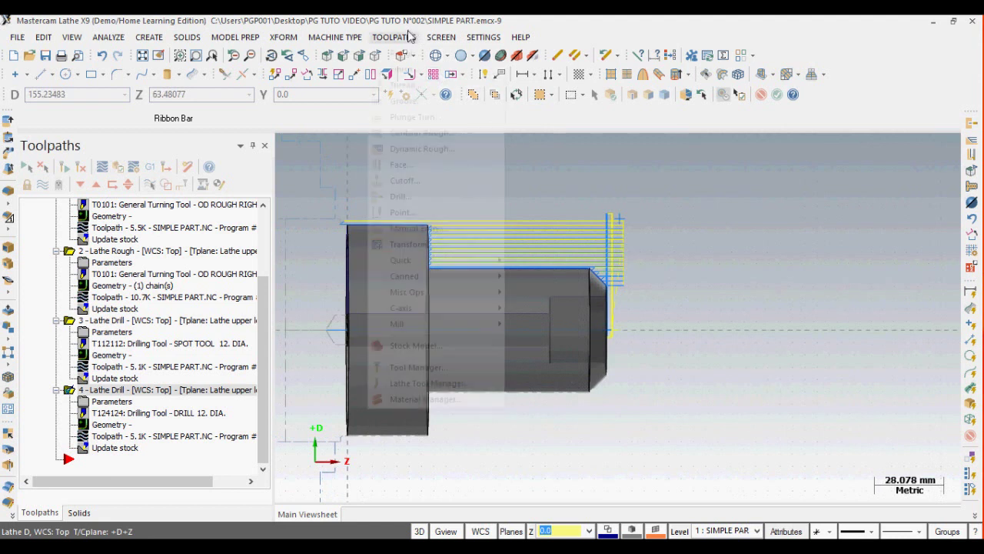
{"action": "left_click", "coordinate": [408, 54]}
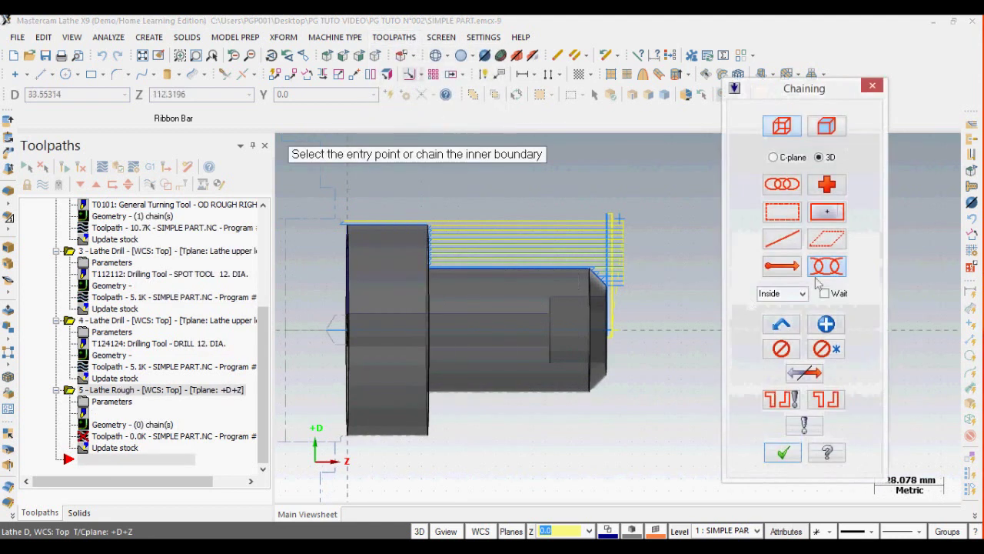
{"action": "left_click", "coordinate": [827, 266]}
{"action": "left_click", "coordinate": [572, 297]}
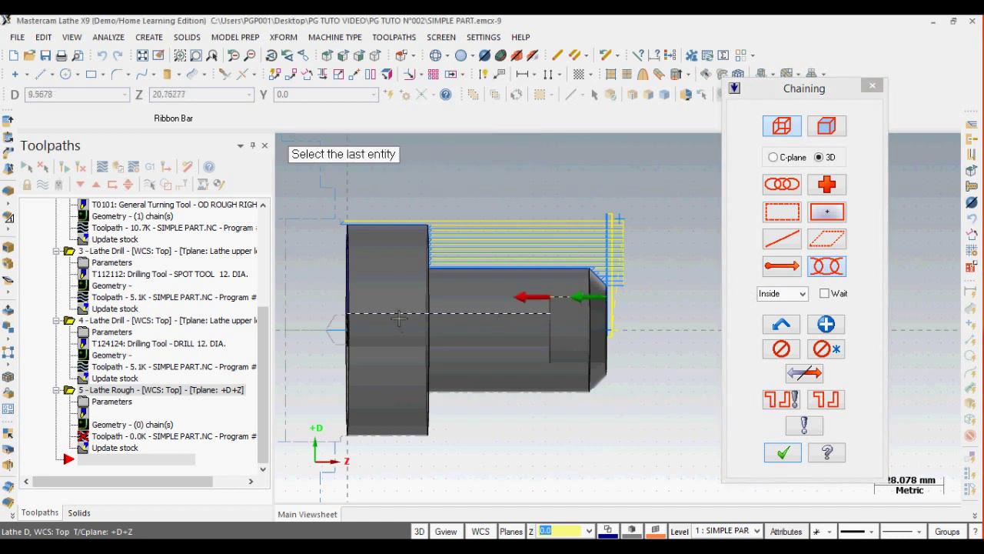
{"action": "left_click", "coordinate": [399, 318]}
{"action": "left_click", "coordinate": [783, 452]}
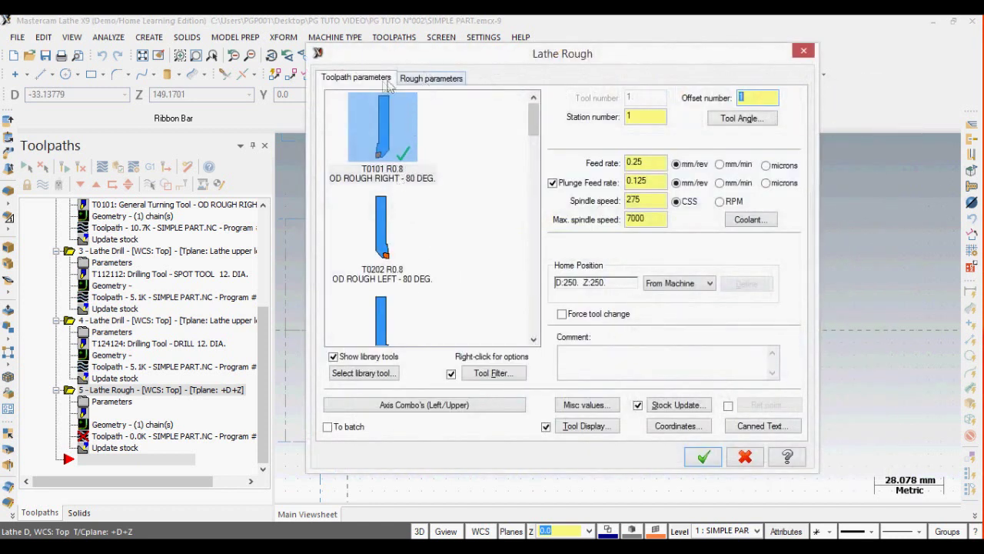
Look through the library tools and start a new boring bar definition for the bore roughing operation
{"action": "scroll", "coordinate": [527, 193], "scroll_direction": "down", "scroll_amount": 5}
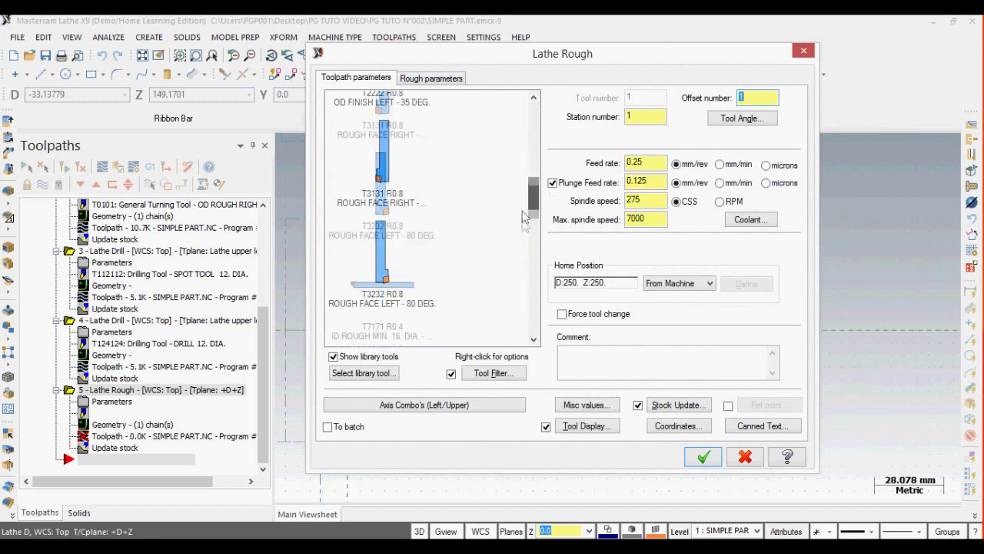
{"action": "scroll", "coordinate": [522, 218], "scroll_direction": "down", "scroll_amount": 3}
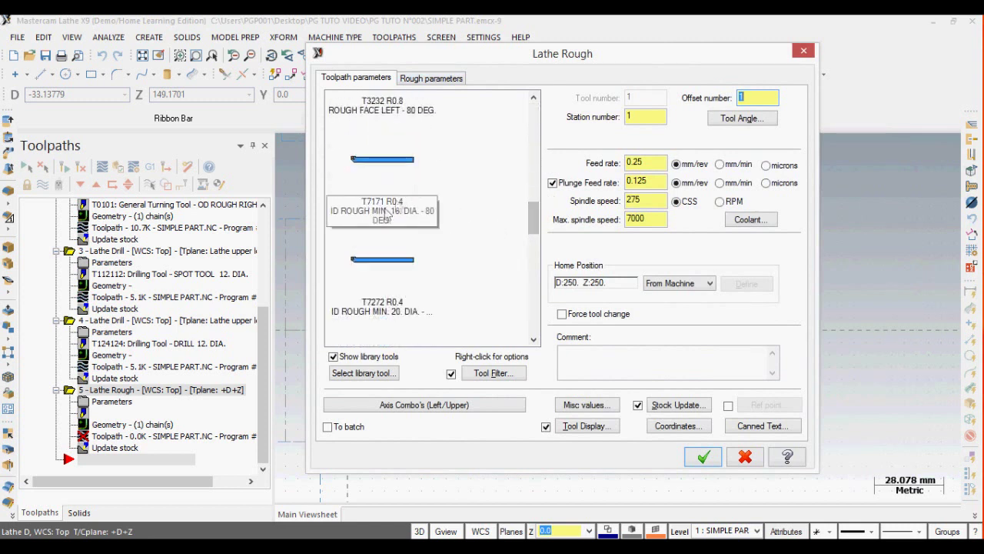
{"action": "right_click", "coordinate": [482, 144]}
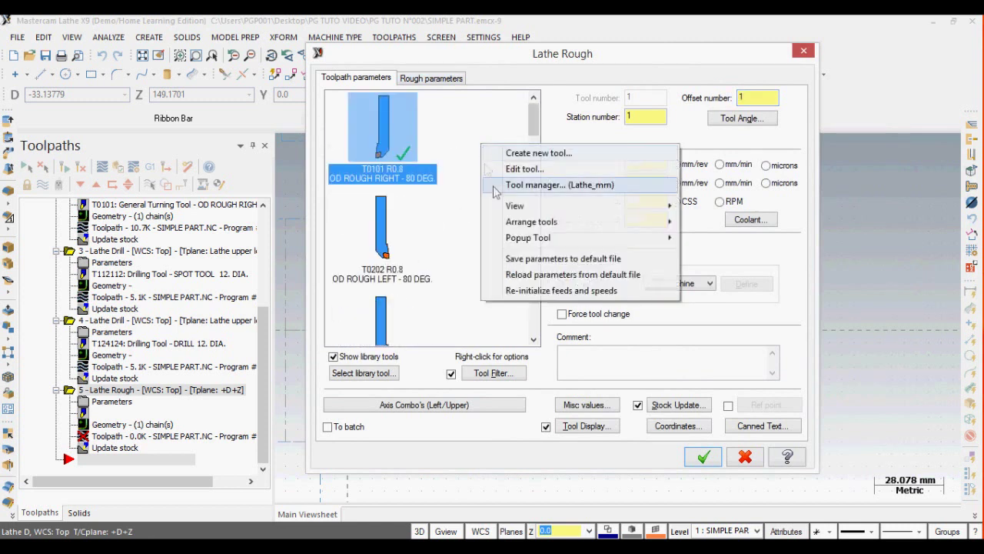
{"action": "left_click", "coordinate": [539, 153]}
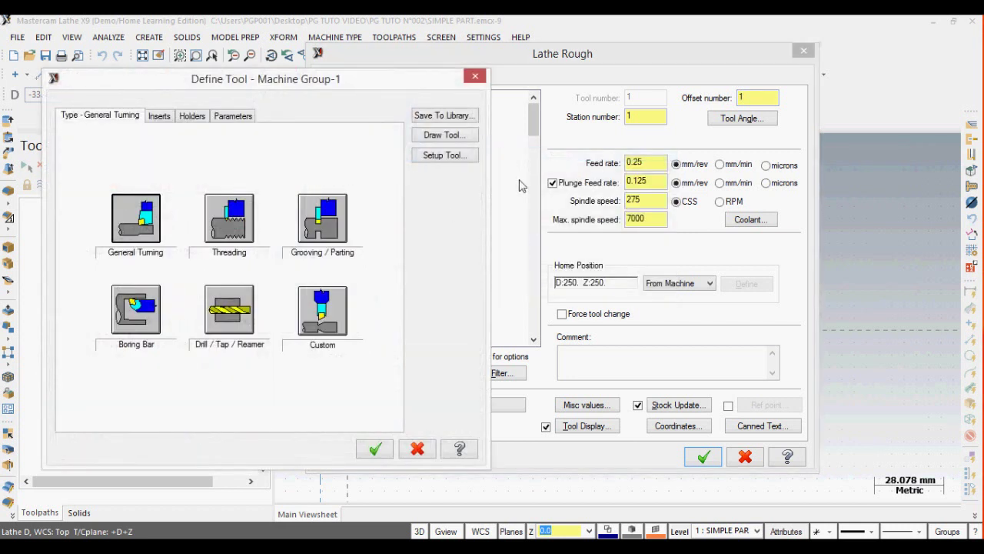
{"action": "left_click", "coordinate": [143, 312]}
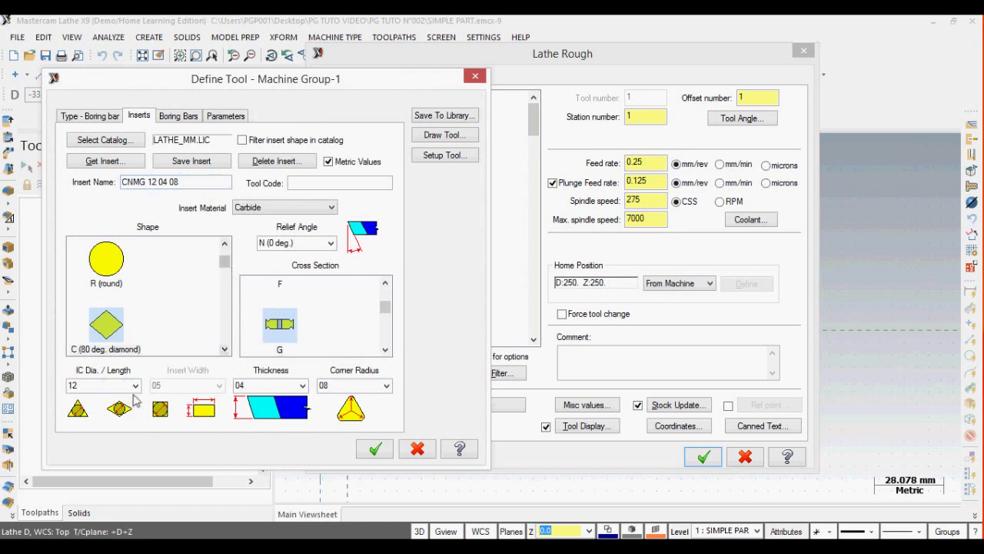
Set the boring bar insert's IC diameter/length to 08, thickness to T3, and corner radius to 04
{"action": "left_click", "coordinate": [135, 385]}
{"action": "left_click", "coordinate": [132, 419]}
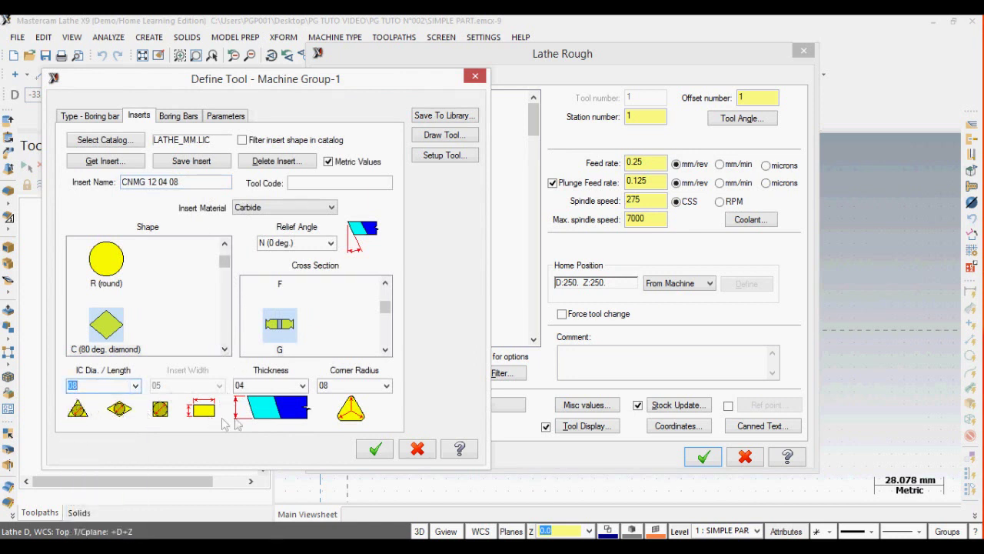
{"action": "left_click", "coordinate": [300, 388]}
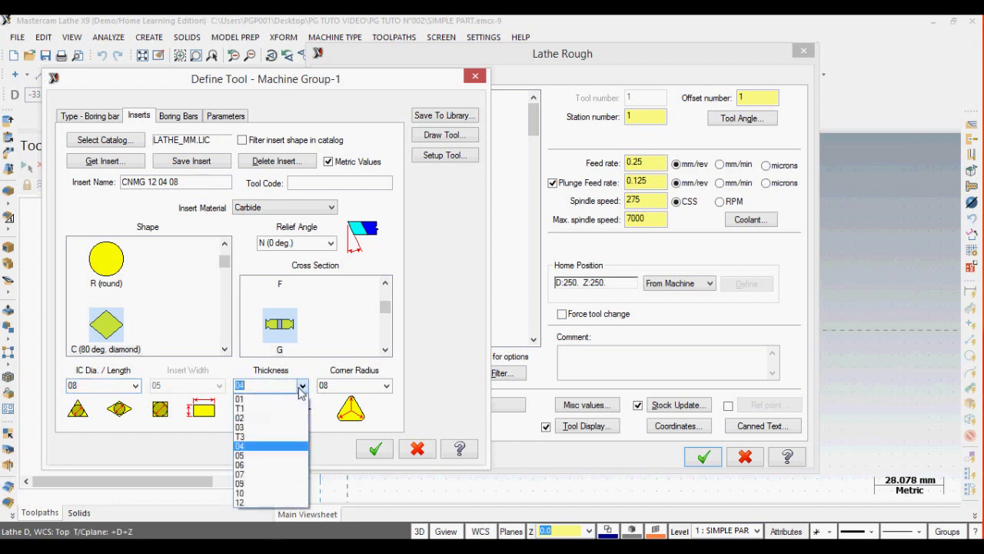
{"action": "left_click", "coordinate": [301, 388]}
{"action": "left_click", "coordinate": [301, 389]}
{"action": "left_click", "coordinate": [253, 439]}
{"action": "left_click", "coordinate": [387, 387]}
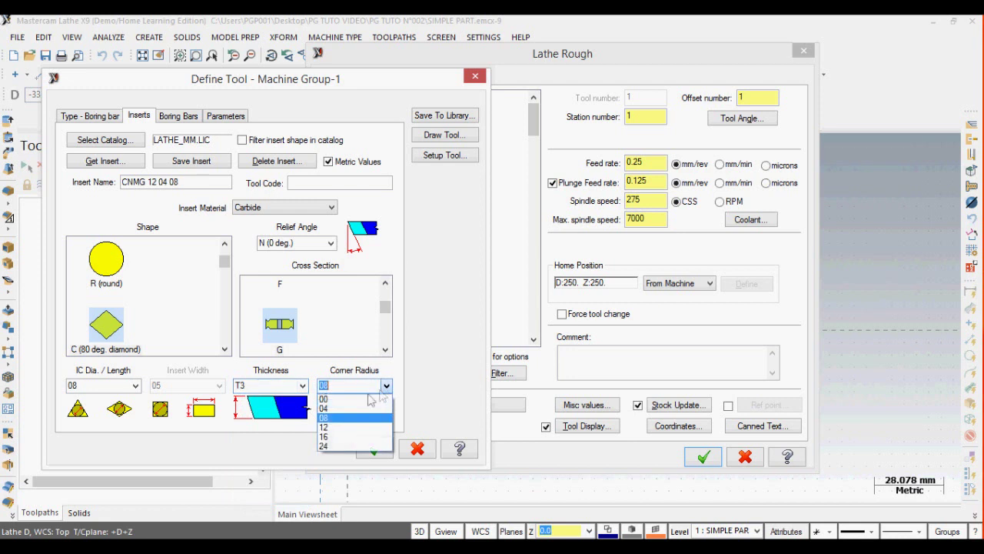
{"action": "left_click", "coordinate": [381, 401]}
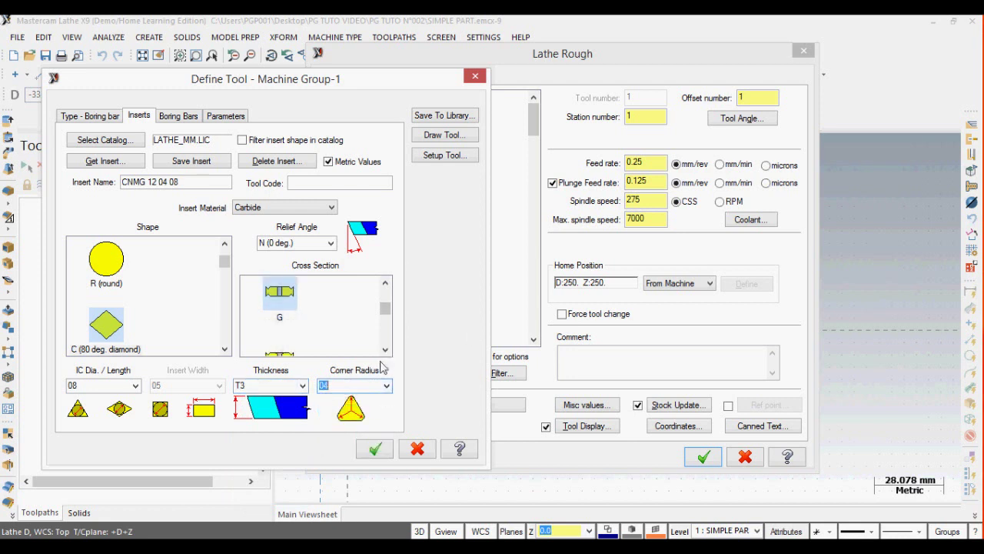
Examine the available insert cross sections and the insert's name and settings
{"action": "left_click", "coordinate": [386, 283]}
{"action": "left_click", "coordinate": [385, 282]}
{"action": "left_click", "coordinate": [386, 282]}
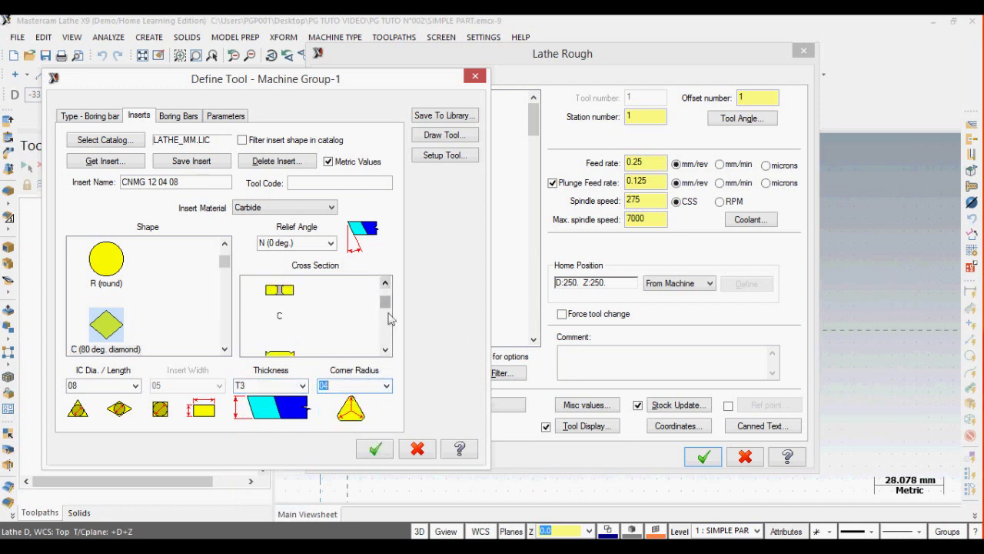
{"action": "left_click", "coordinate": [385, 350]}
{"action": "left_click", "coordinate": [385, 350]}
{"action": "left_click", "coordinate": [386, 349]}
{"action": "left_click", "coordinate": [386, 349]}
{"action": "left_click", "coordinate": [386, 349]}
{"action": "left_click", "coordinate": [386, 284]}
{"action": "left_click", "coordinate": [386, 284]}
{"action": "left_click", "coordinate": [387, 284]}
{"action": "left_click", "coordinate": [386, 284]}
{"action": "left_click", "coordinate": [387, 286]}
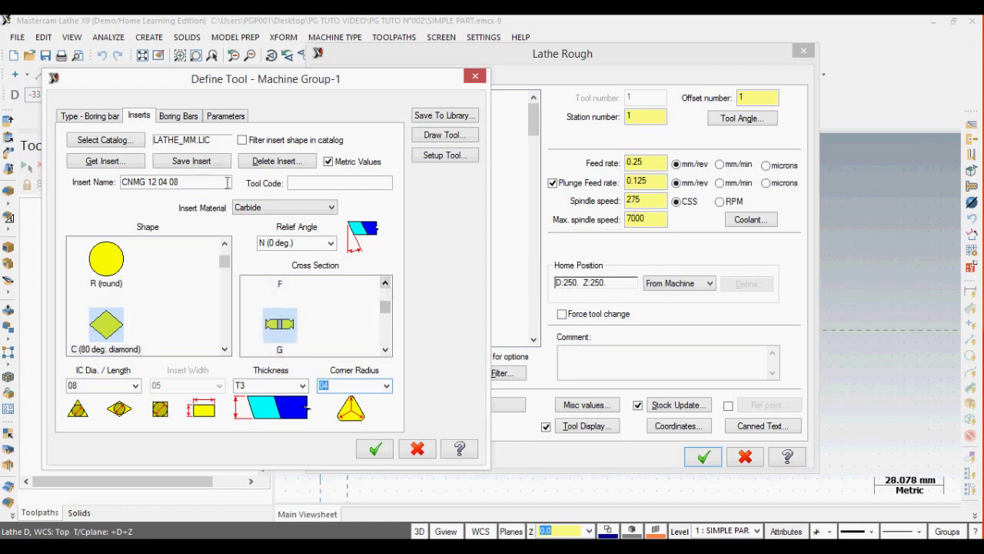
{"action": "left_click", "coordinate": [179, 183]}
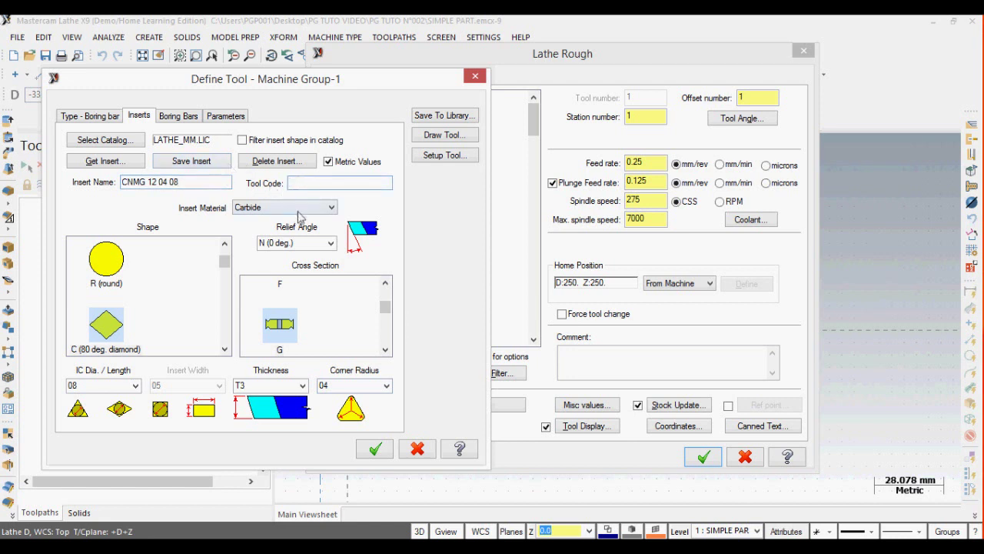
{"action": "left_click", "coordinate": [180, 117]}
{"action": "left_click", "coordinate": [138, 120]}
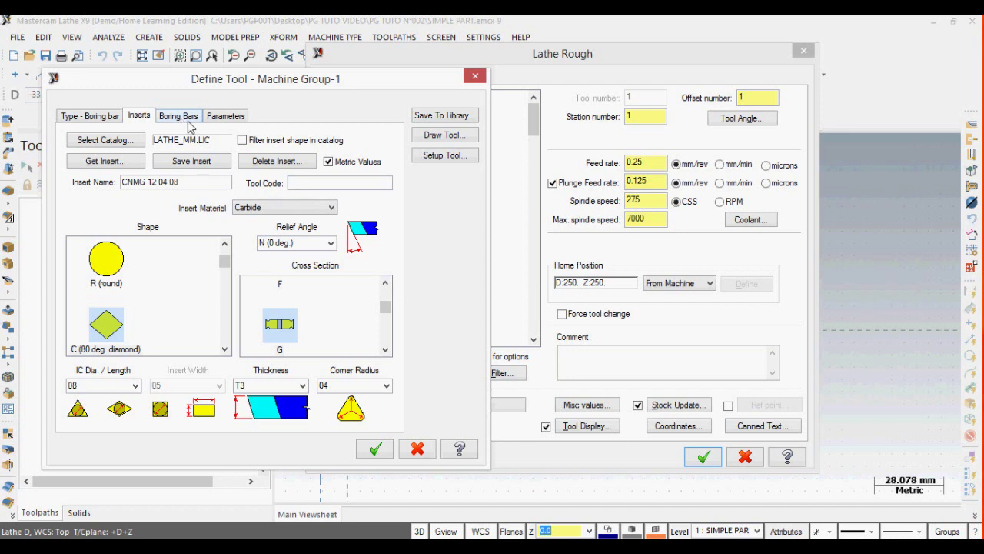
Set the boring bar's holder geometry to A 10.0, B 100.0, and C 8.0
{"action": "left_click", "coordinate": [184, 118]}
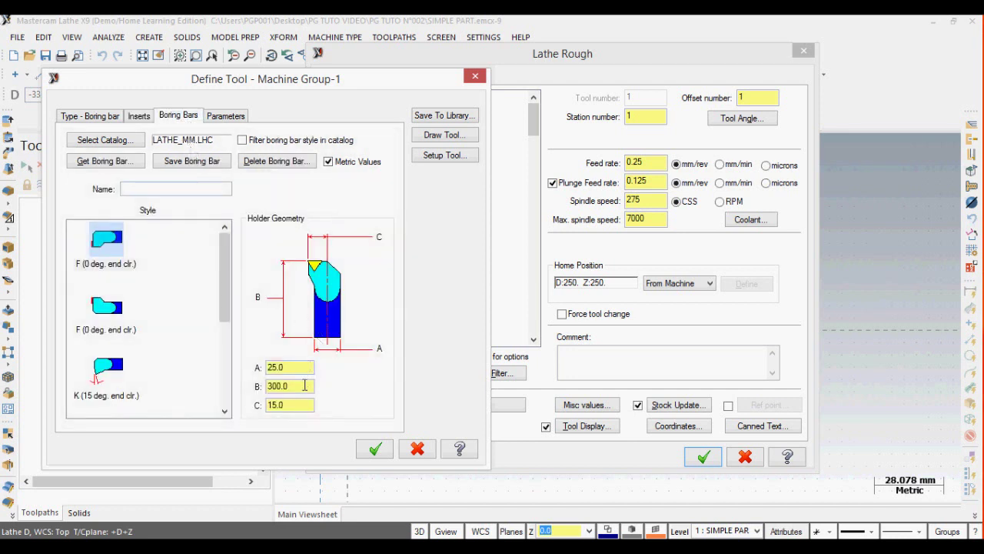
{"action": "left_click_drag", "start_coordinate": [292, 367], "coordinate": [243, 364]}
{"action": "left_click_drag", "start_coordinate": [282, 408], "coordinate": [246, 405]}
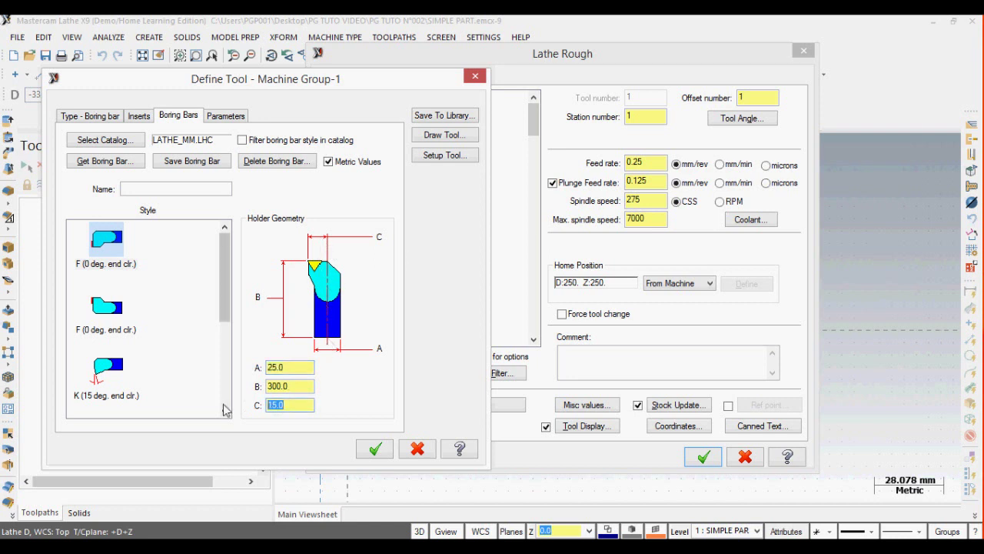
{"action": "type", "text": "8"}
{"action": "left_click_drag", "start_coordinate": [289, 367], "coordinate": [226, 362]}
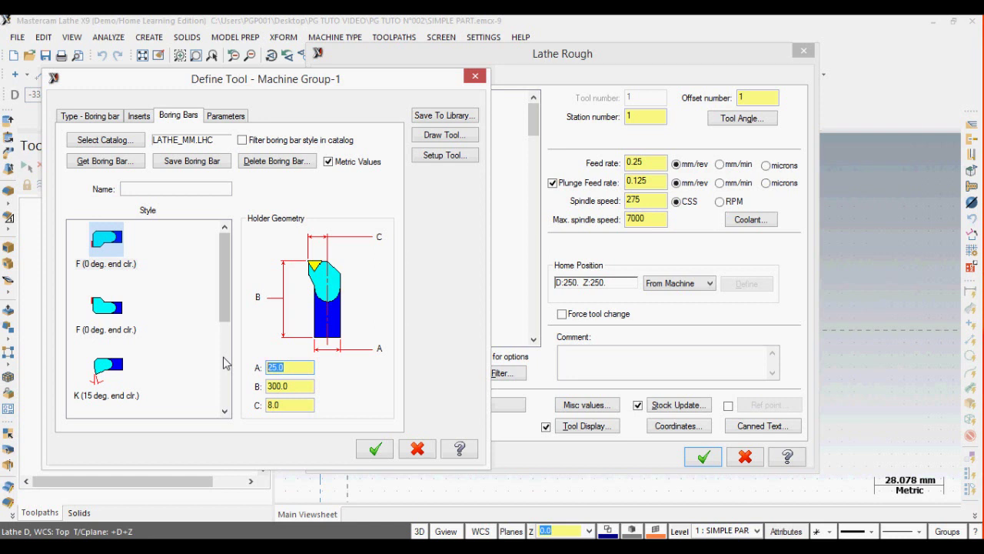
{"action": "type", "text": "10"}
{"action": "left_click_drag", "start_coordinate": [311, 385], "coordinate": [213, 391]}
{"action": "type", "text": "100"}
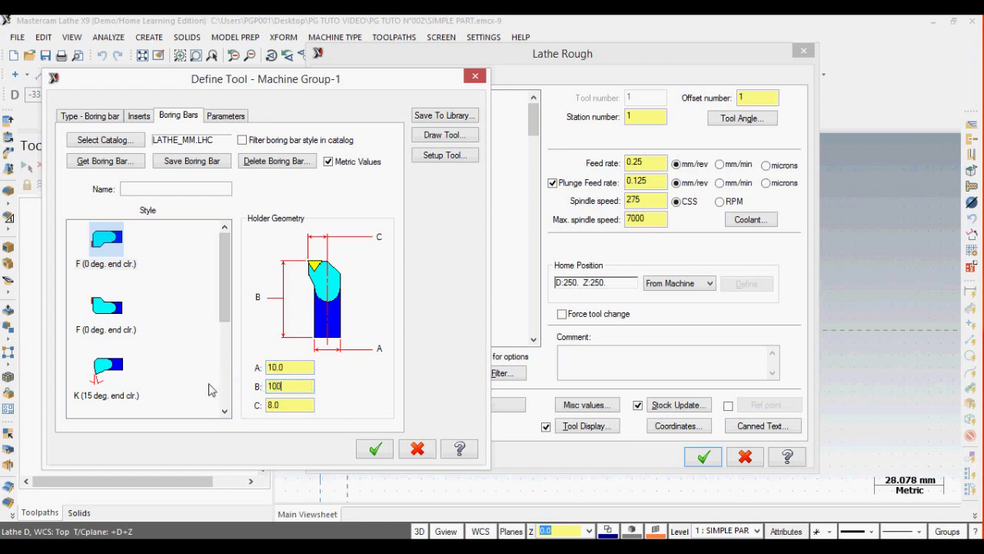
{"action": "left_click", "coordinate": [294, 366]}
Preview the boring bar drawing and check its mounting and spindle rotation setup
{"action": "left_click", "coordinate": [470, 138]}
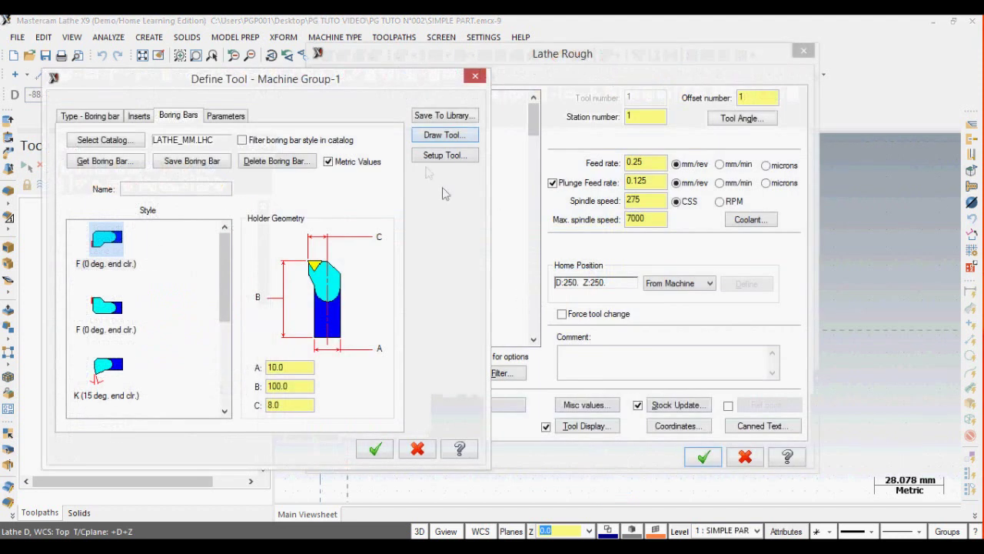
{"action": "left_click", "coordinate": [428, 157]}
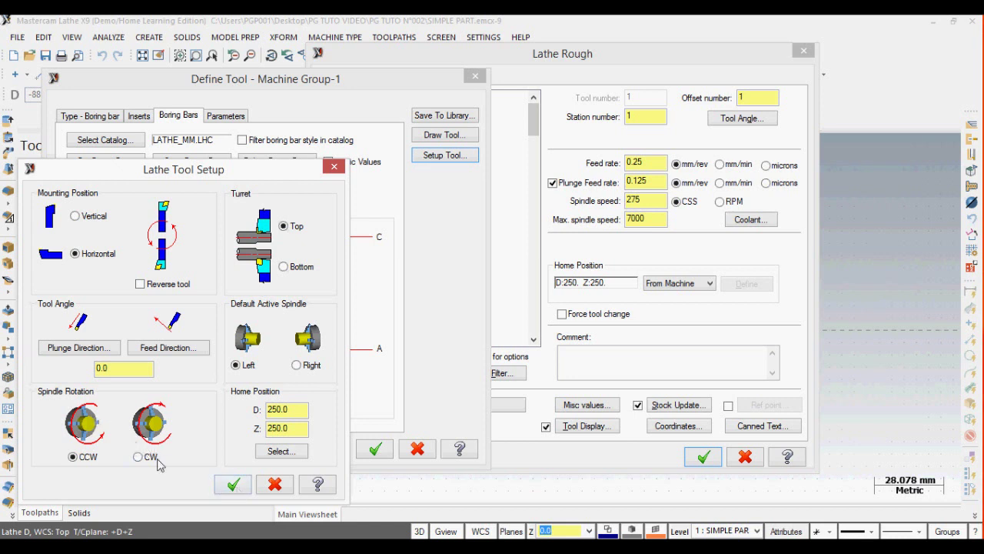
{"action": "left_click", "coordinate": [232, 482]}
{"action": "left_click", "coordinate": [297, 408]}
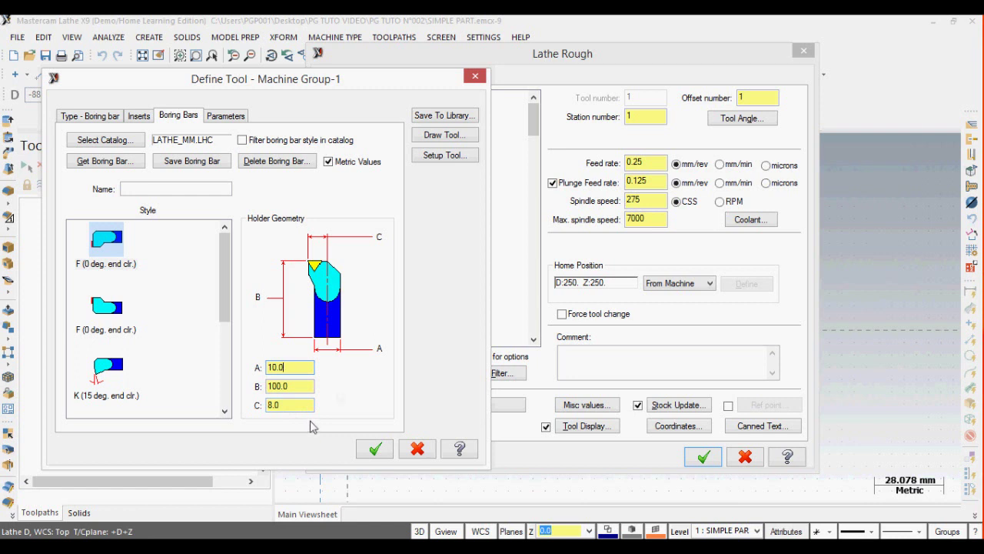
{"action": "left_click", "coordinate": [462, 135]}
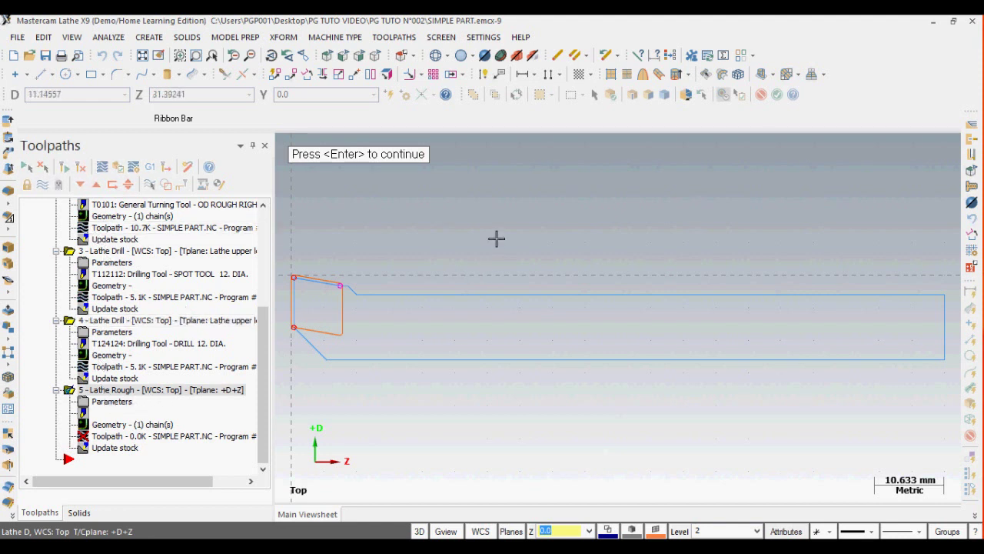
{"action": "key", "text": "Return"}
Review the boring bar's program and cutting parameters against its holder geometry, and accept the tool definition
{"action": "left_click", "coordinate": [238, 116]}
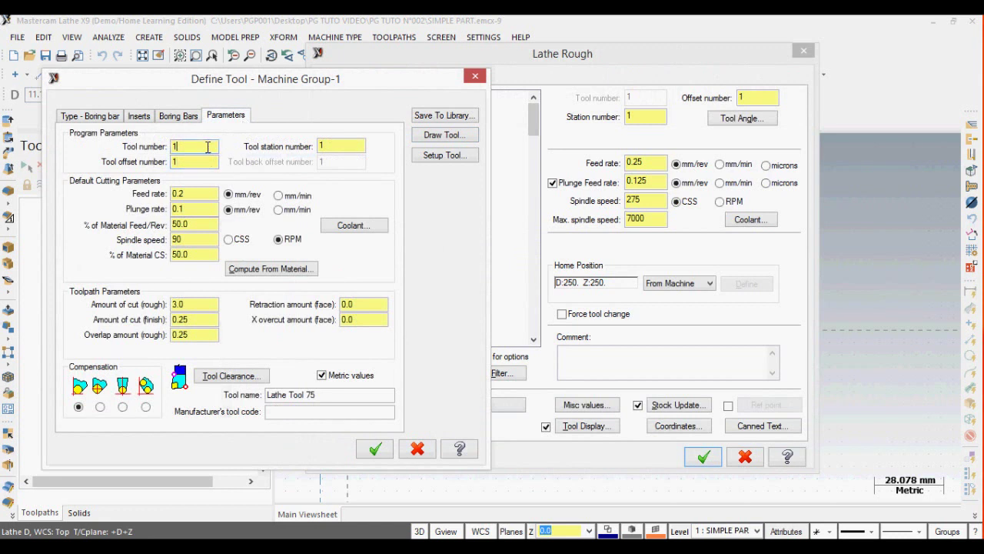
{"action": "left_click", "coordinate": [189, 117]}
{"action": "left_click", "coordinate": [217, 117]}
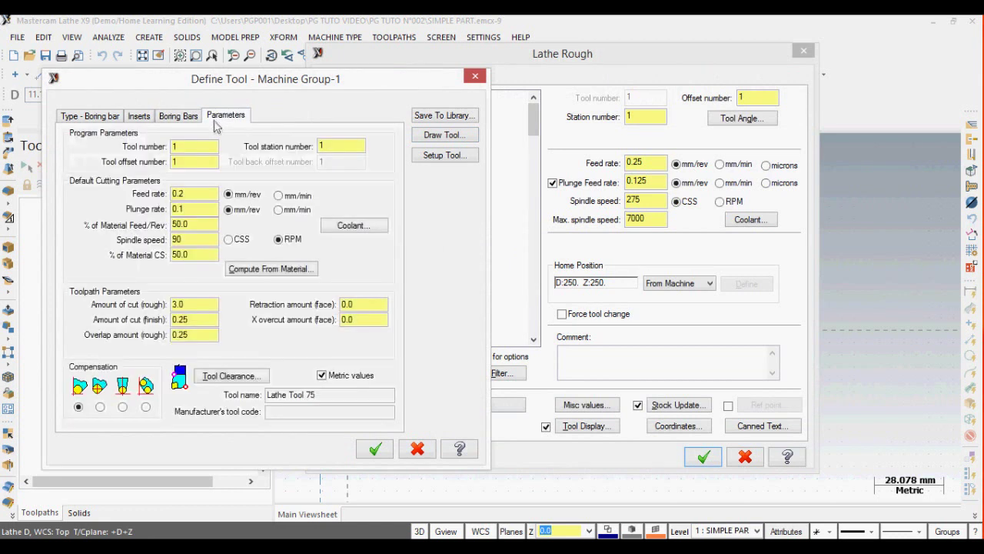
{"action": "double_click", "coordinate": [208, 143]}
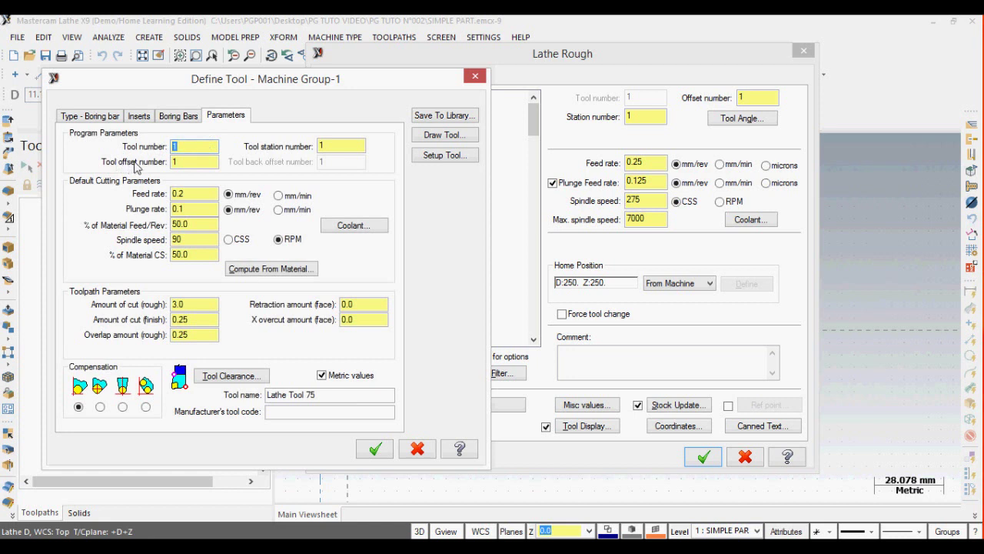
{"action": "left_click", "coordinate": [197, 119]}
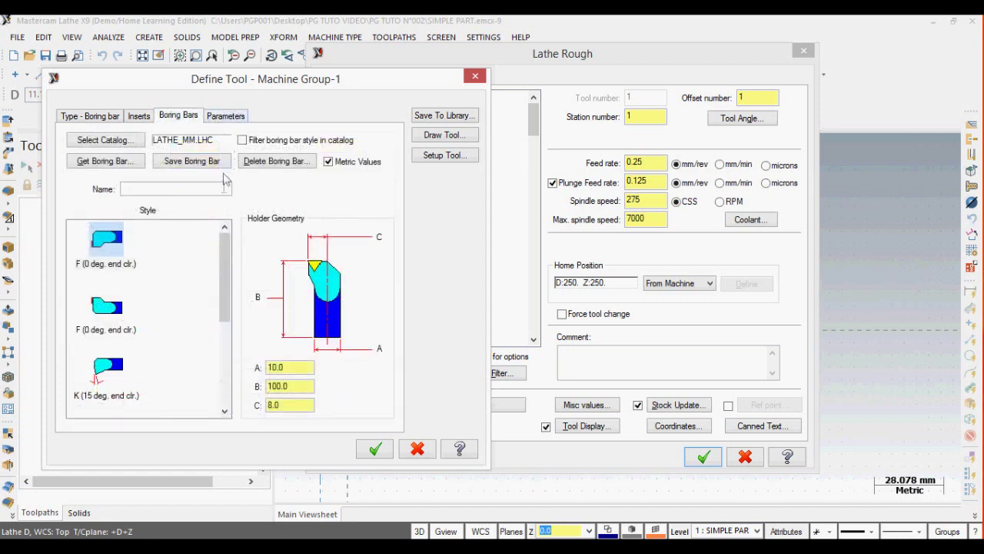
{"action": "mouse_move", "coordinate": [224, 267]}
{"action": "left_mouse_down"}
{"action": "mouse_move", "coordinate": [225, 308]}
{"action": "mouse_move", "coordinate": [221, 265]}
{"action": "left_mouse_up"}
{"action": "left_click", "coordinate": [216, 117]}
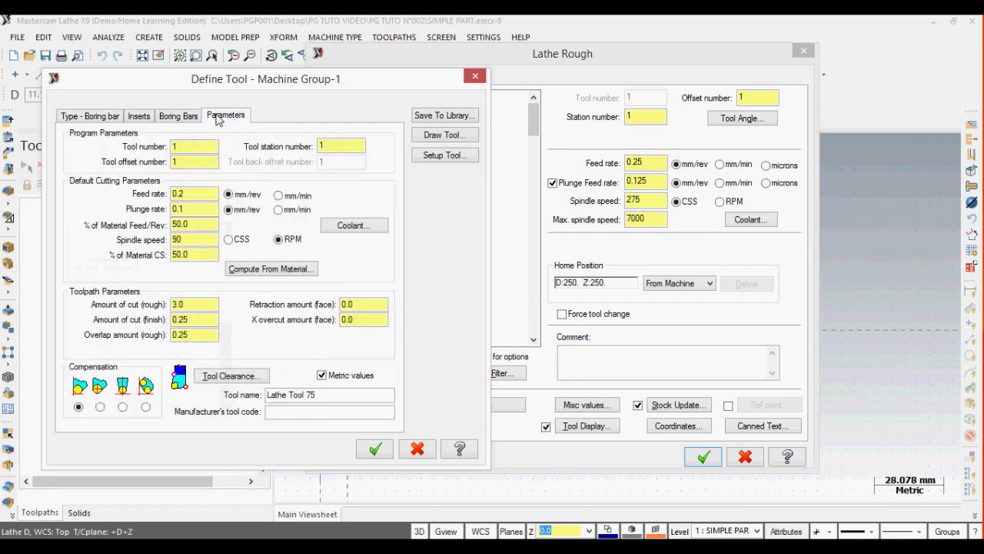
{"action": "left_click", "coordinate": [199, 119]}
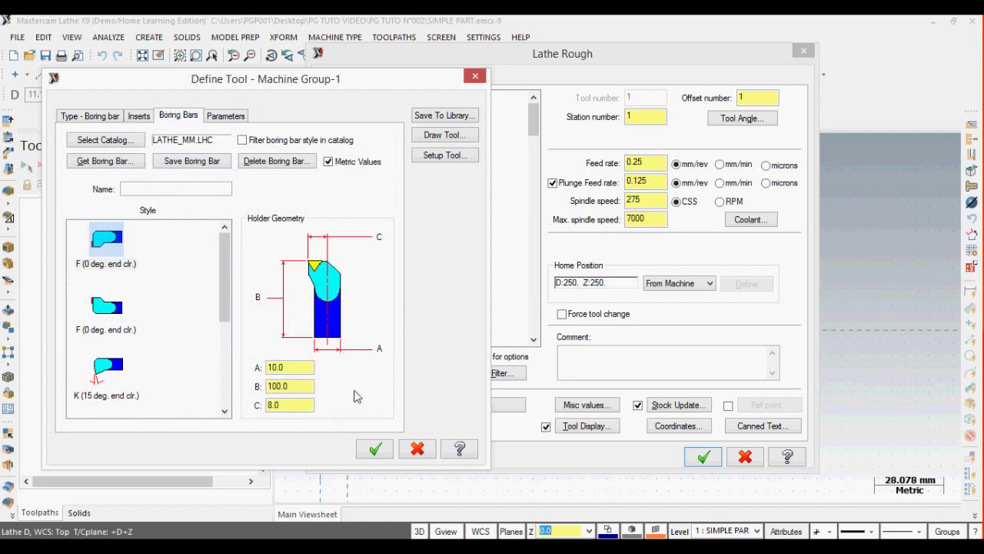
{"action": "left_click", "coordinate": [372, 451]}
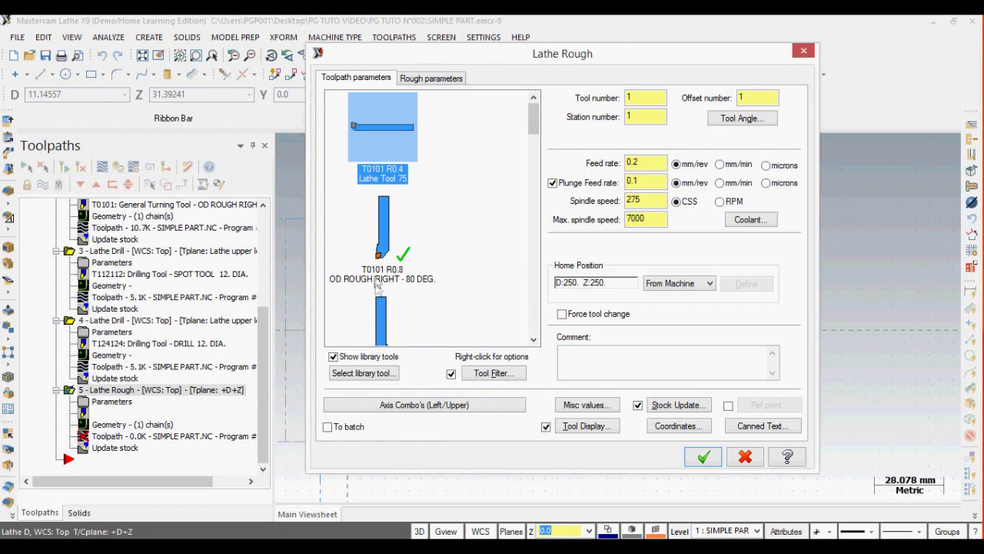
Set the boring bar's tool number, station number, and offset number to 2
{"action": "left_click", "coordinate": [629, 98]}
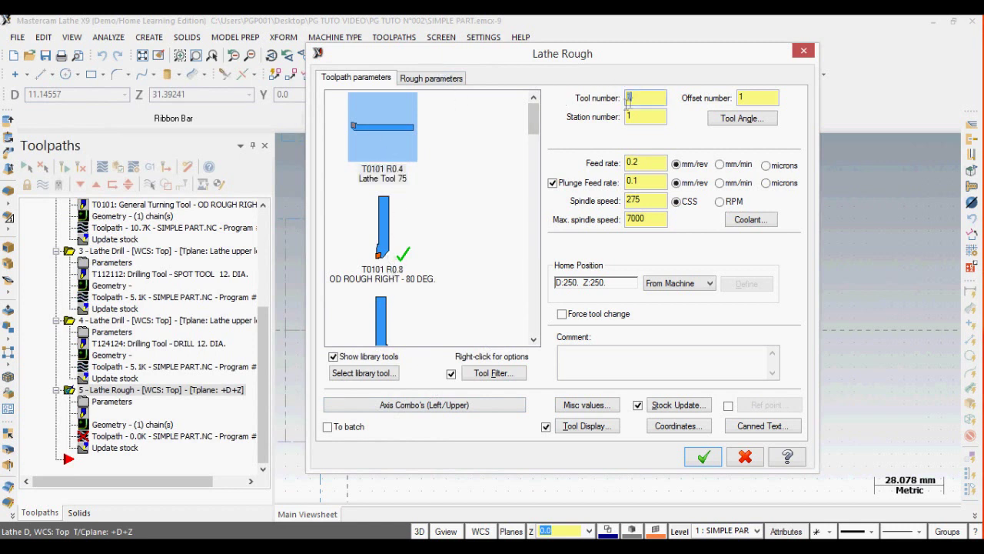
{"action": "type", "text": "2"}
{"action": "left_click", "coordinate": [645, 116]}
{"action": "type", "text": "2"}
{"action": "left_click", "coordinate": [740, 97]}
{"action": "type", "text": "2"}
Choose the inside-diameter rough direction and set the equal-step depth of cut to 1.5
{"action": "left_click", "coordinate": [451, 82]}
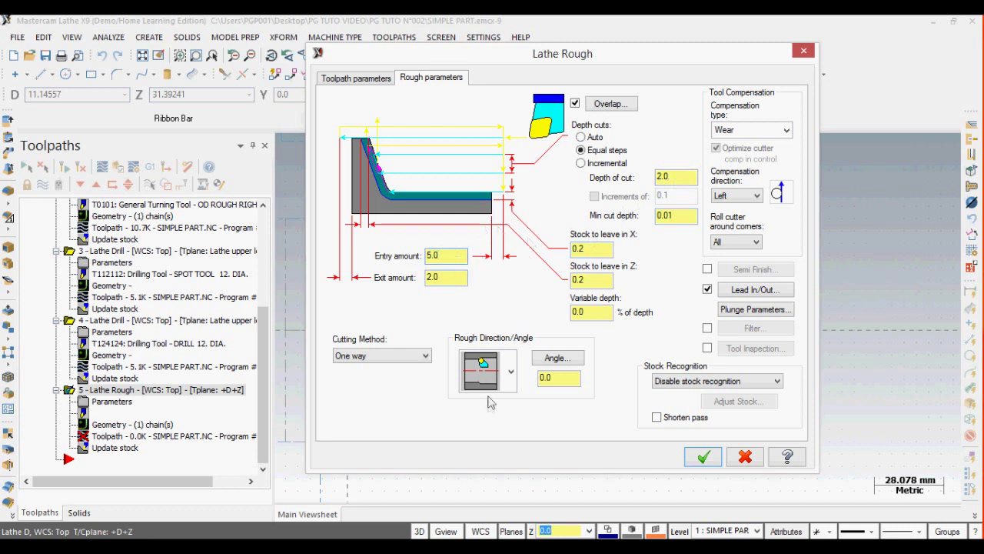
{"action": "left_click", "coordinate": [501, 372]}
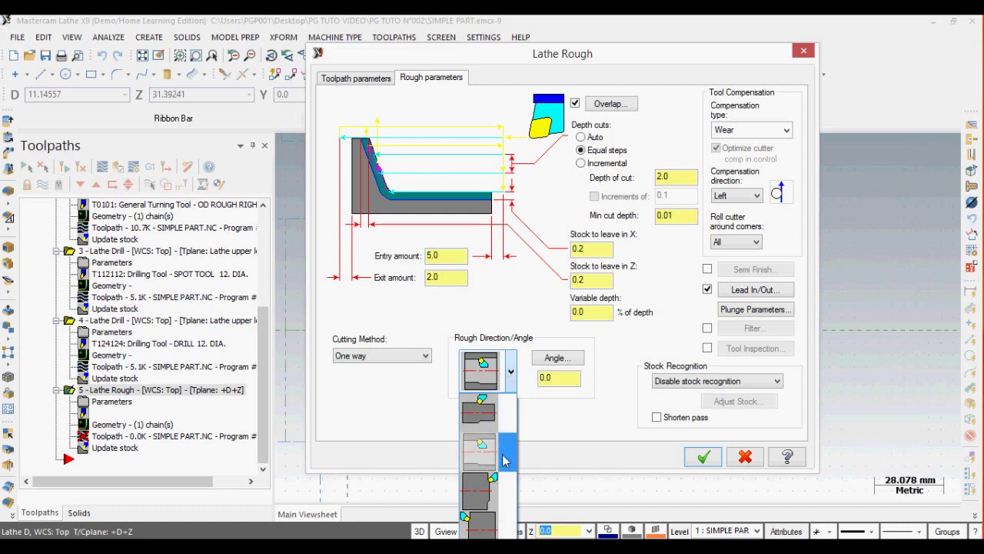
{"action": "left_click", "coordinate": [504, 460]}
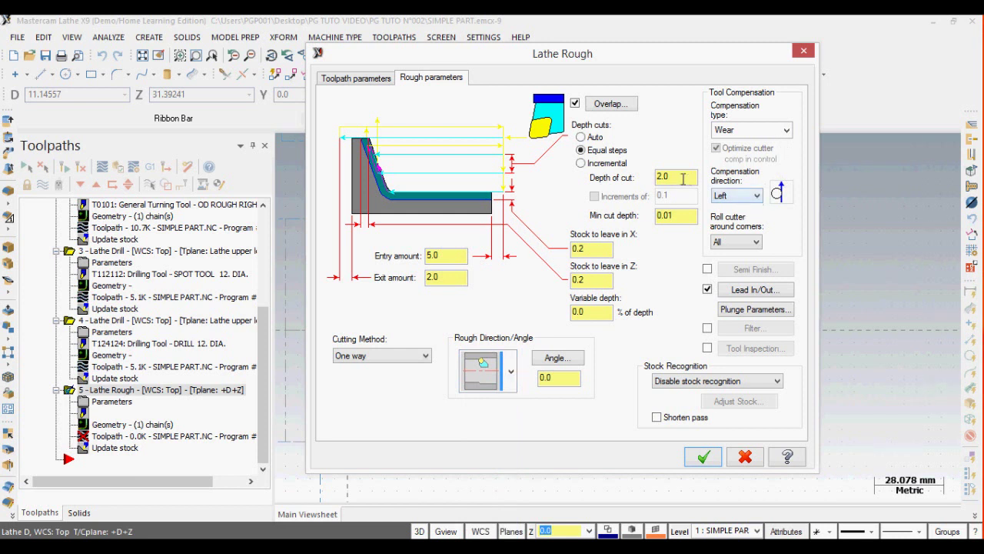
{"action": "left_click_drag", "start_coordinate": [682, 177], "coordinate": [603, 179]}
{"action": "type", "text": "1.5"}
Generate the bore roughing toolpath, continuing past the tool collision warnings
{"action": "left_click", "coordinate": [703, 461]}
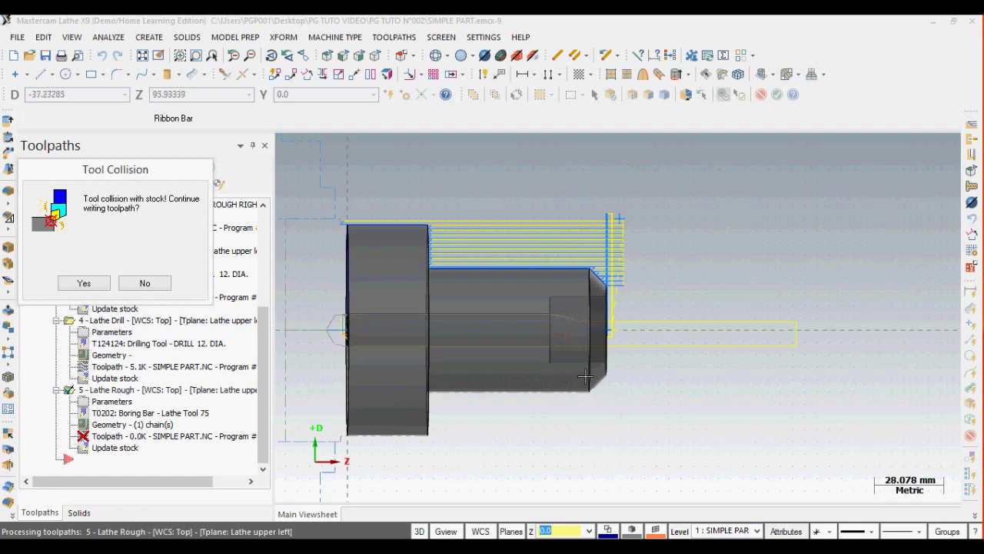
{"action": "left_click", "coordinate": [94, 284]}
{"action": "left_click", "coordinate": [95, 286]}
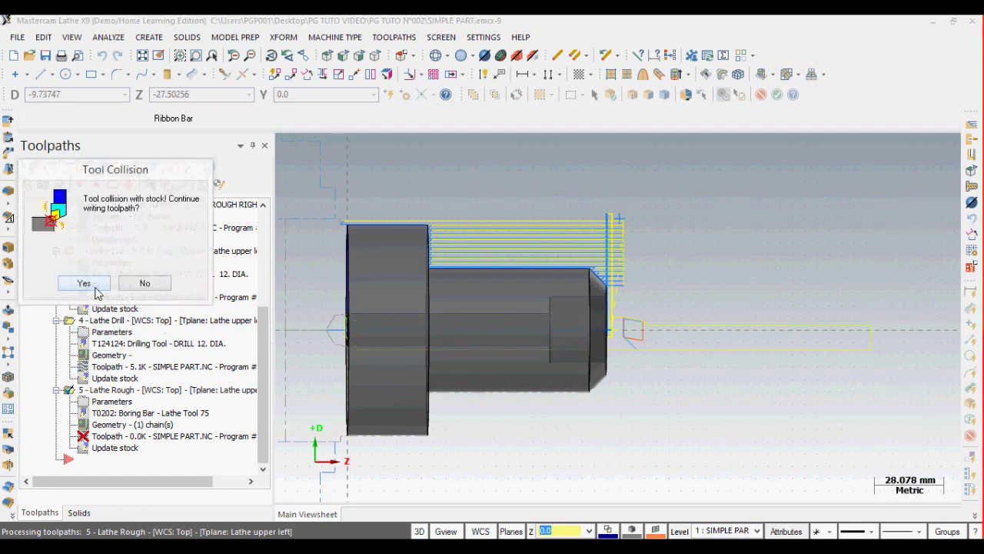
{"action": "left_click", "coordinate": [96, 286]}
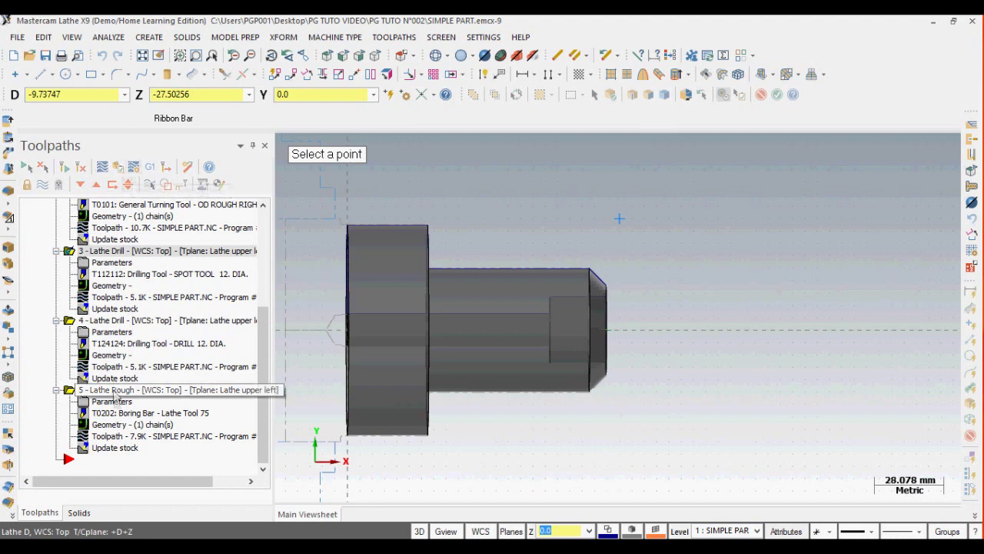
Set the boring bar's holder geometry to A 5.0 and C 7.0, and draw the tool to check its shape
{"action": "double_click", "coordinate": [119, 413]}
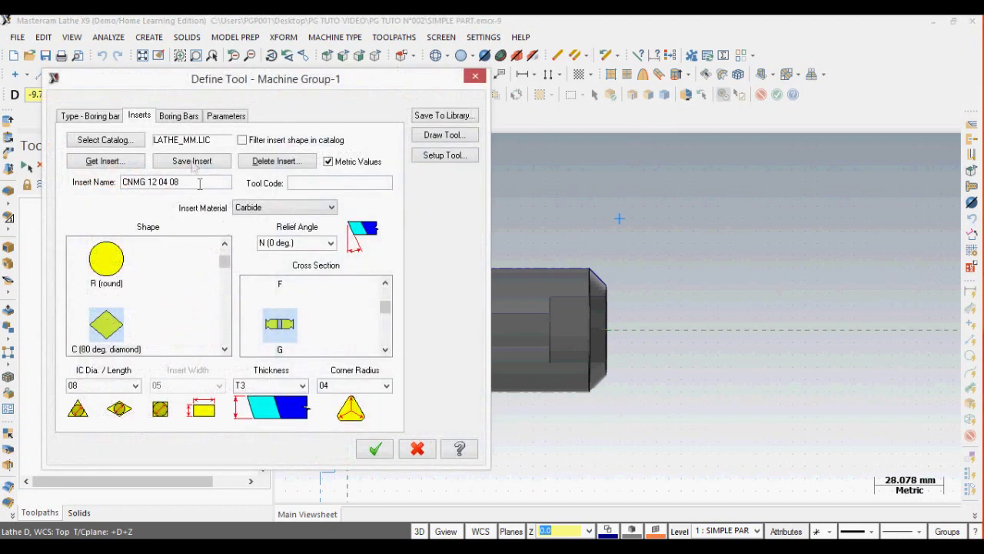
{"action": "left_click", "coordinate": [186, 119]}
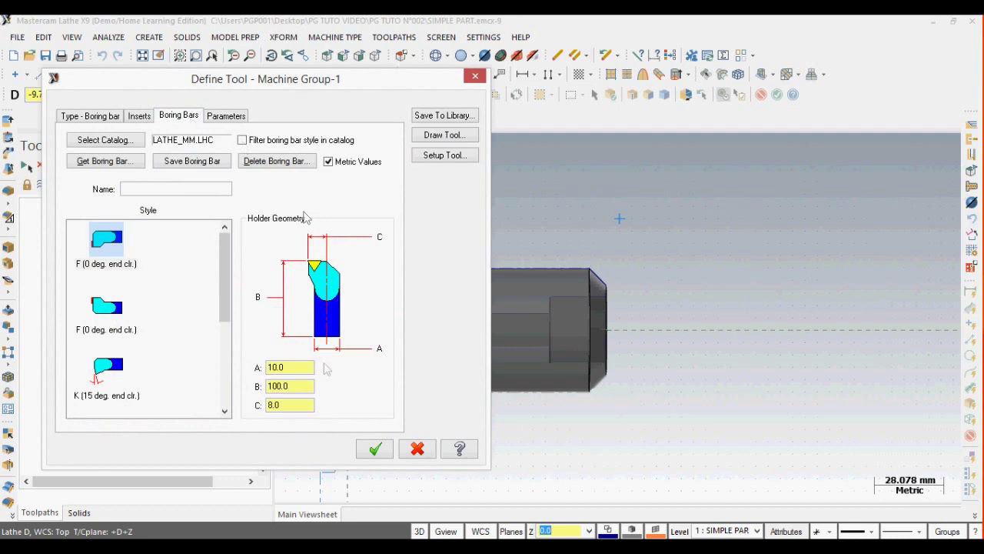
{"action": "left_click_drag", "start_coordinate": [292, 372], "coordinate": [250, 374]}
{"action": "left_click", "coordinate": [300, 406]}
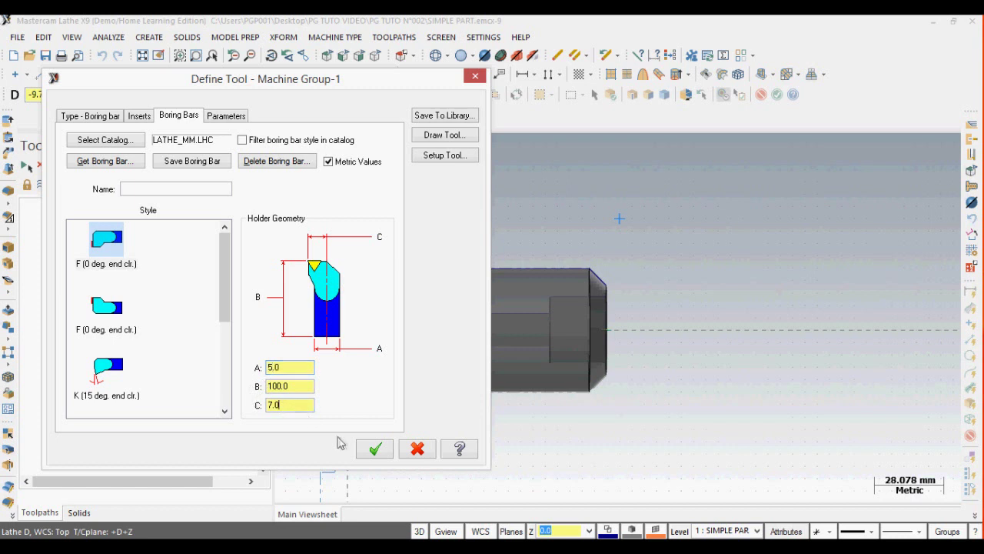
{"action": "left_click", "coordinate": [440, 135]}
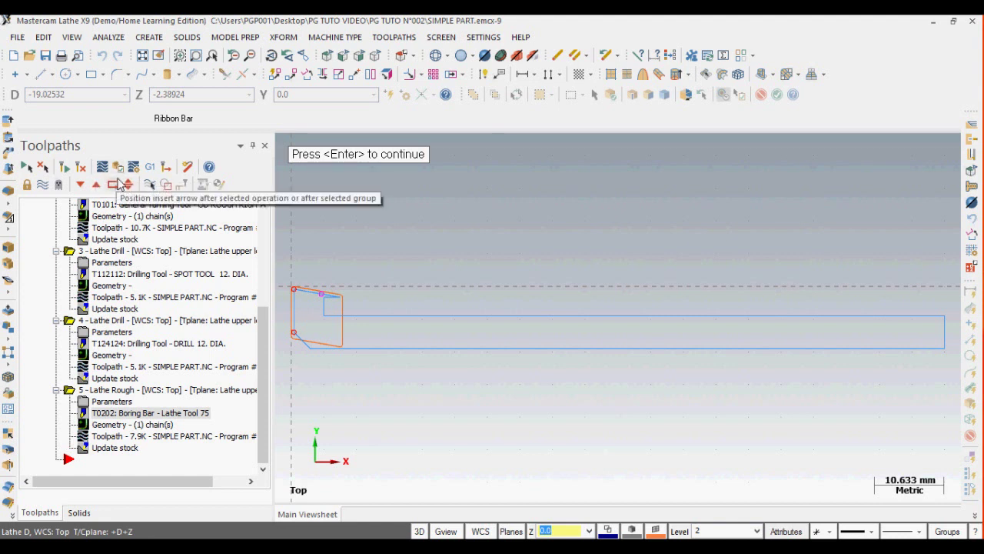
{"action": "key", "text": "Return"}
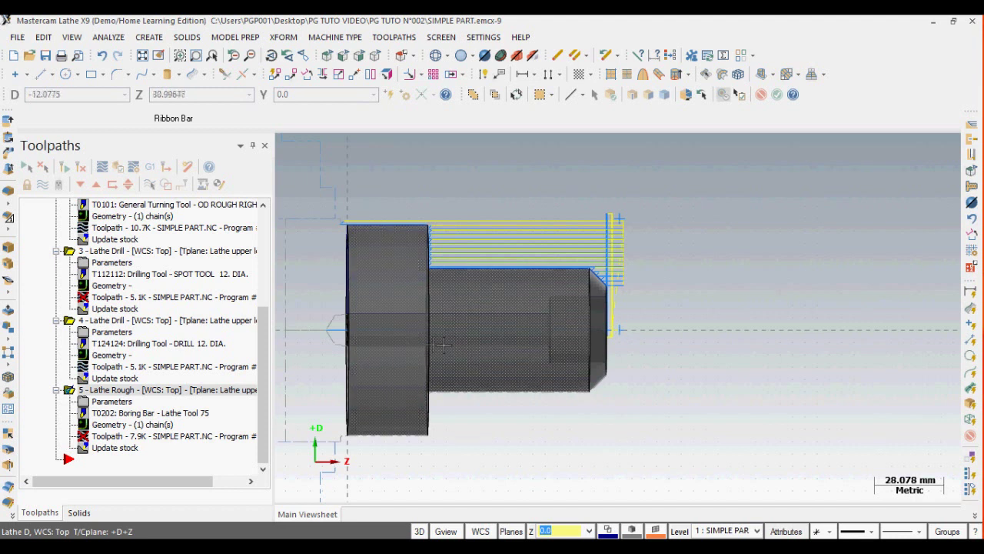
Regenerate the bore roughing toolpath and the spot drilling toolpath
{"action": "left_click", "coordinate": [97, 403]}
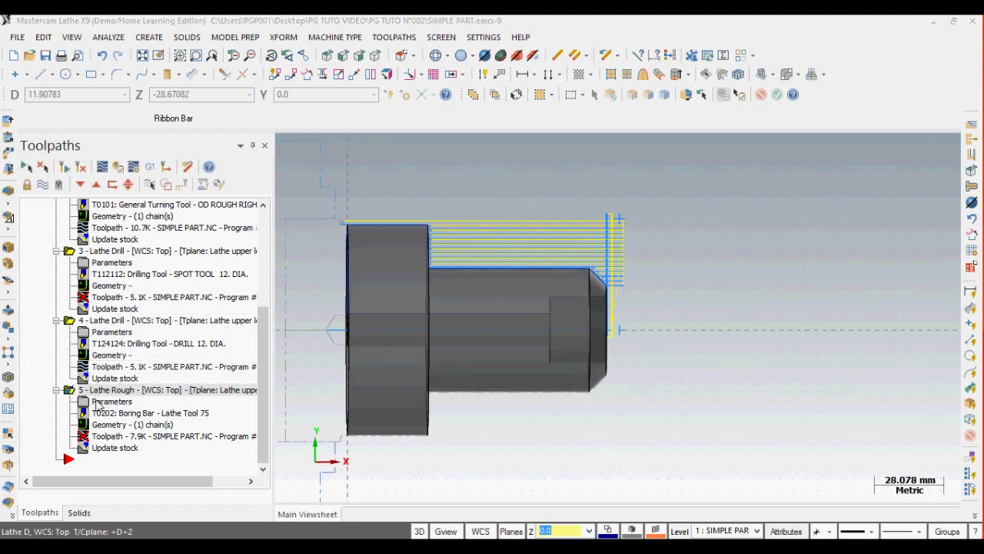
{"action": "left_click", "coordinate": [702, 458]}
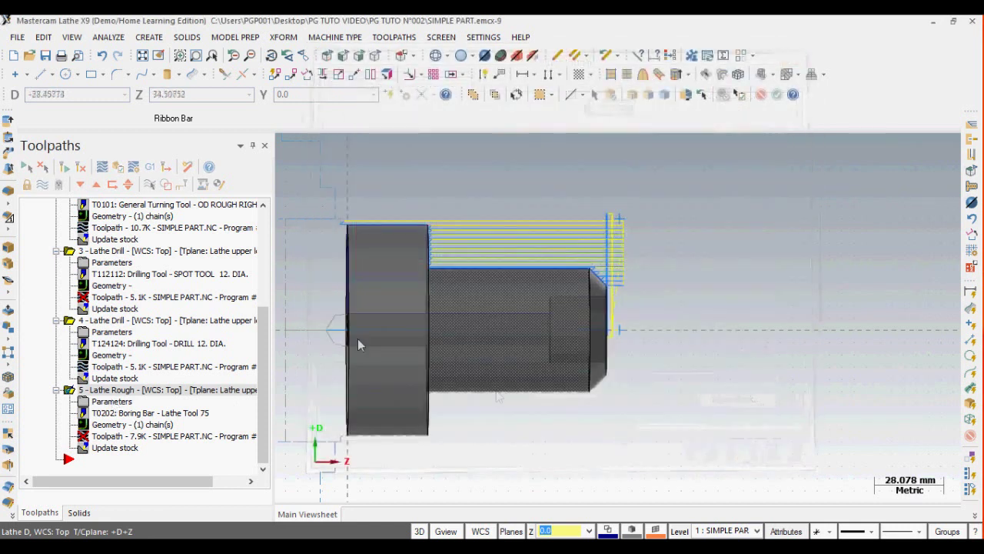
{"action": "left_click", "coordinate": [66, 166]}
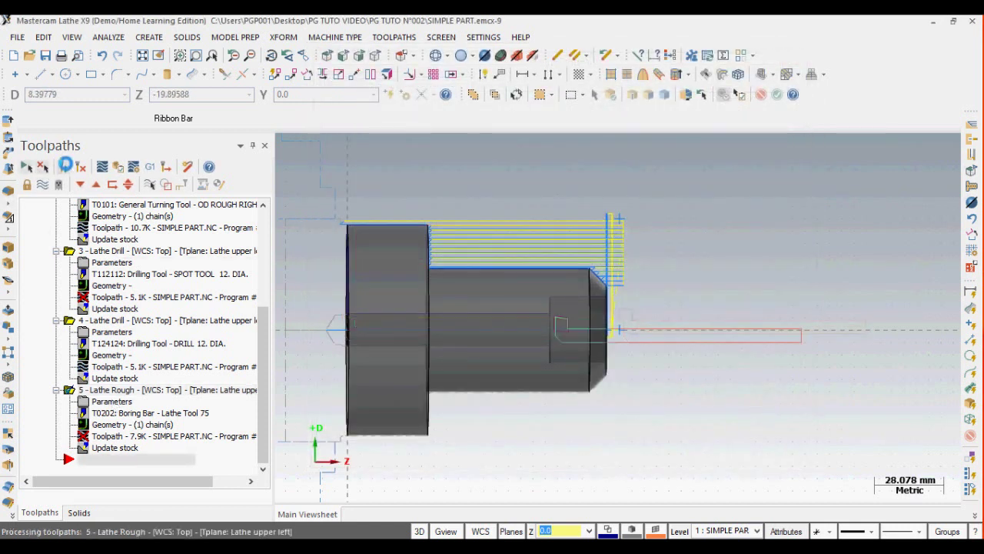
{"action": "scroll", "coordinate": [467, 332], "scroll_direction": "up", "scroll_amount": 3}
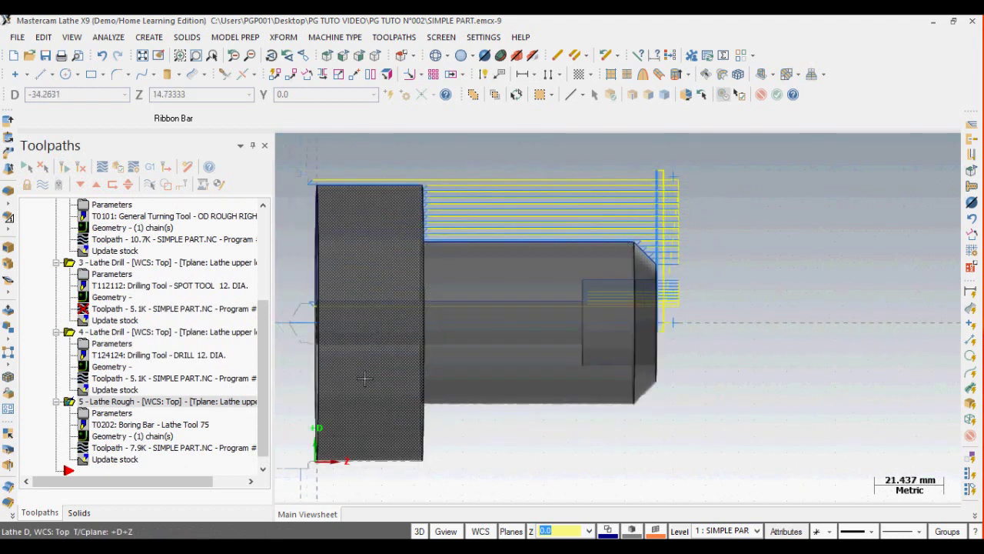
{"action": "scroll", "coordinate": [369, 373], "scroll_direction": "down", "scroll_amount": 1}
{"action": "left_click", "coordinate": [90, 265]}
{"action": "left_click", "coordinate": [65, 166]}
{"action": "scroll", "coordinate": [567, 430], "scroll_direction": "up", "scroll_amount": 1}
{"action": "scroll", "coordinate": [567, 431], "scroll_direction": "down", "scroll_amount": 3}
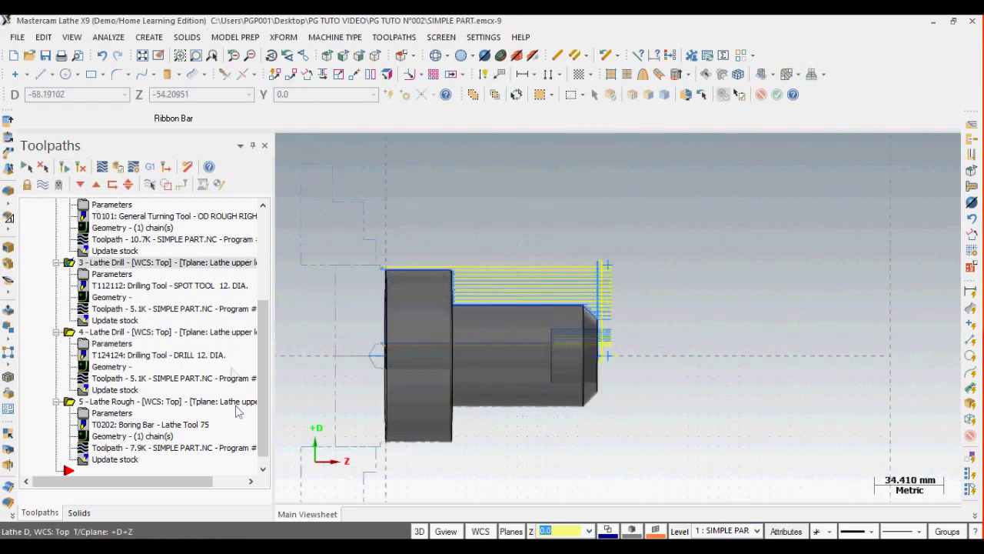
Start a Finish toolpath and reuse the last chain, the bore contour, as its geometry
{"action": "left_click_drag", "start_coordinate": [262, 343], "coordinate": [262, 252]}
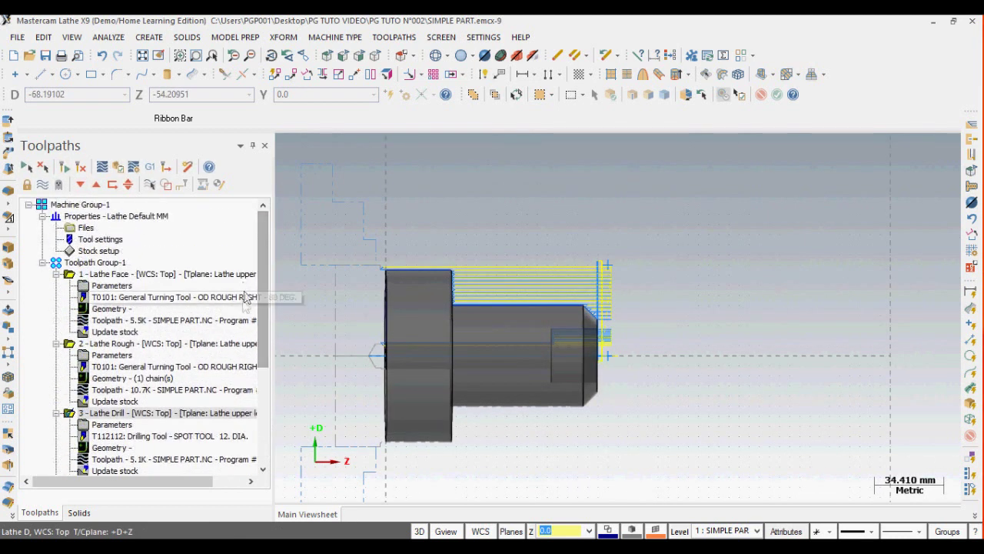
{"action": "left_click", "coordinate": [394, 38]}
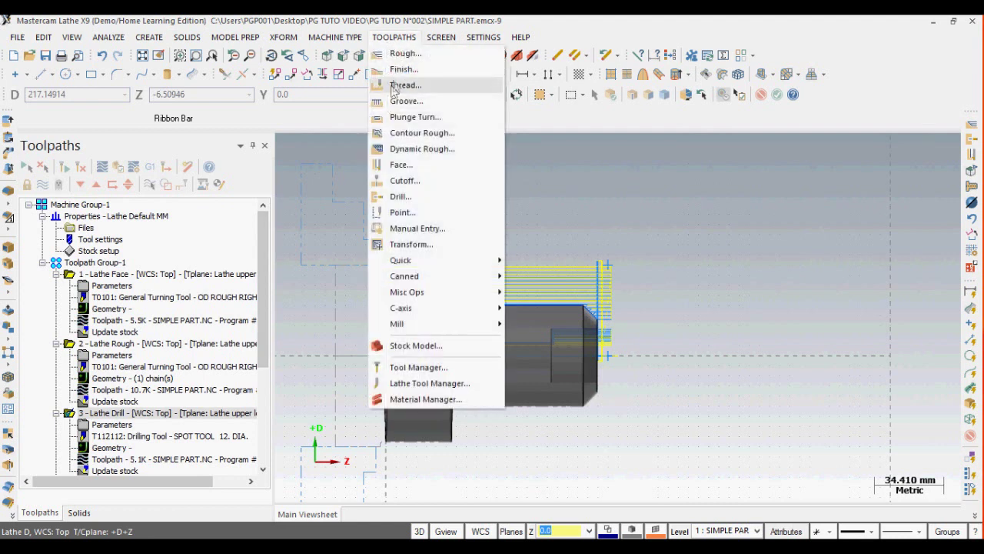
{"action": "left_click", "coordinate": [397, 74]}
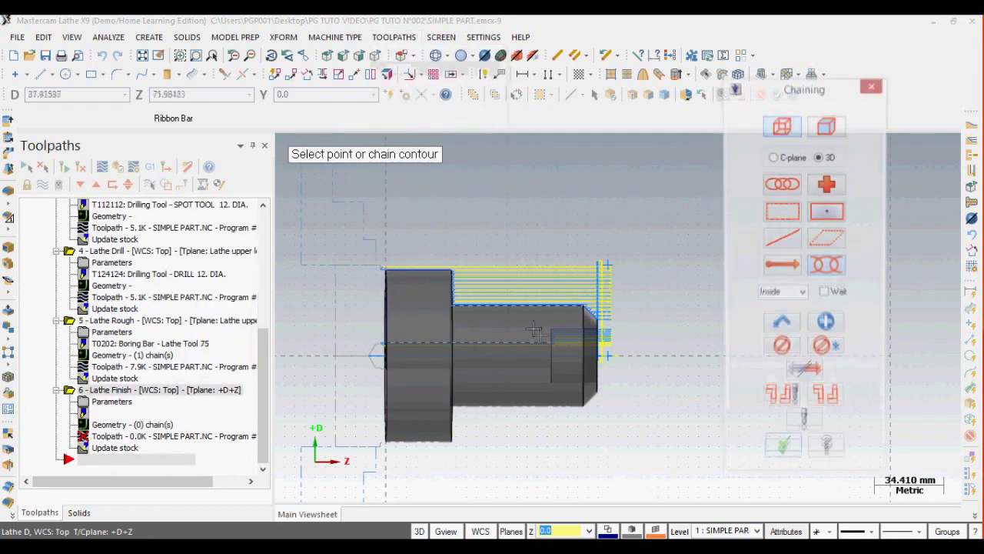
{"action": "left_click", "coordinate": [783, 326]}
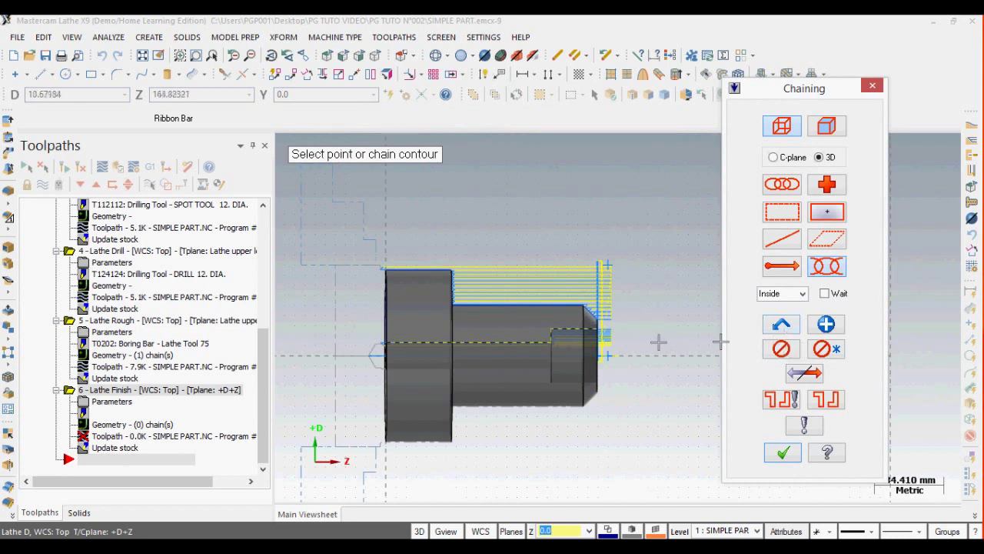
{"action": "left_click", "coordinate": [783, 452]}
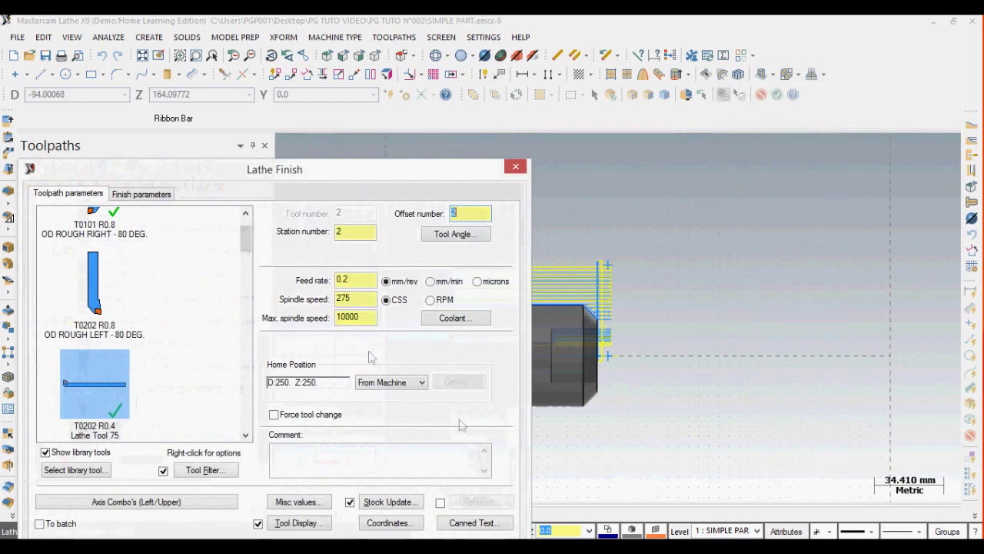
Set the bore finish compensation type to Wear and generate the toolpath with the T0202 boring bar
{"action": "left_click_drag", "start_coordinate": [346, 180], "coordinate": [454, 52]}
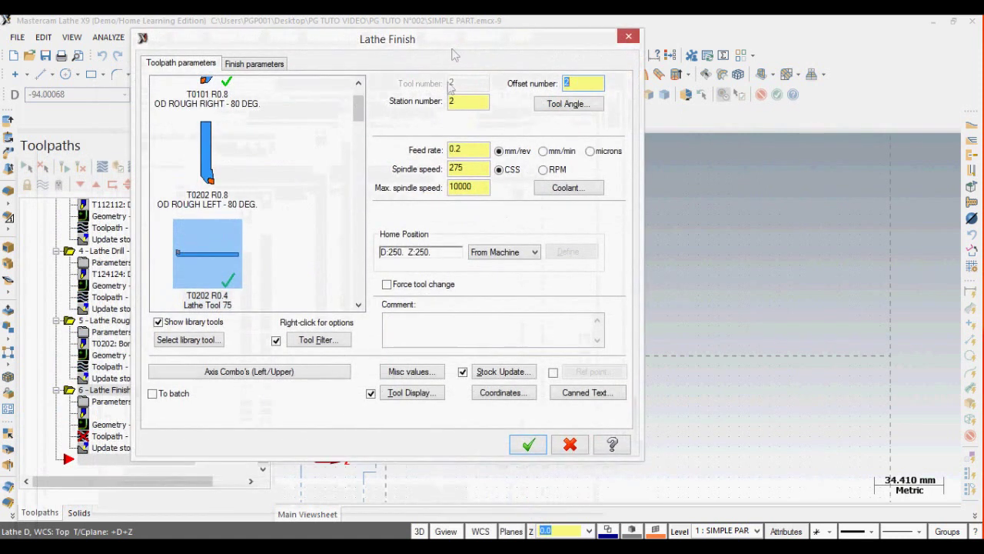
{"action": "left_click", "coordinate": [535, 452]}
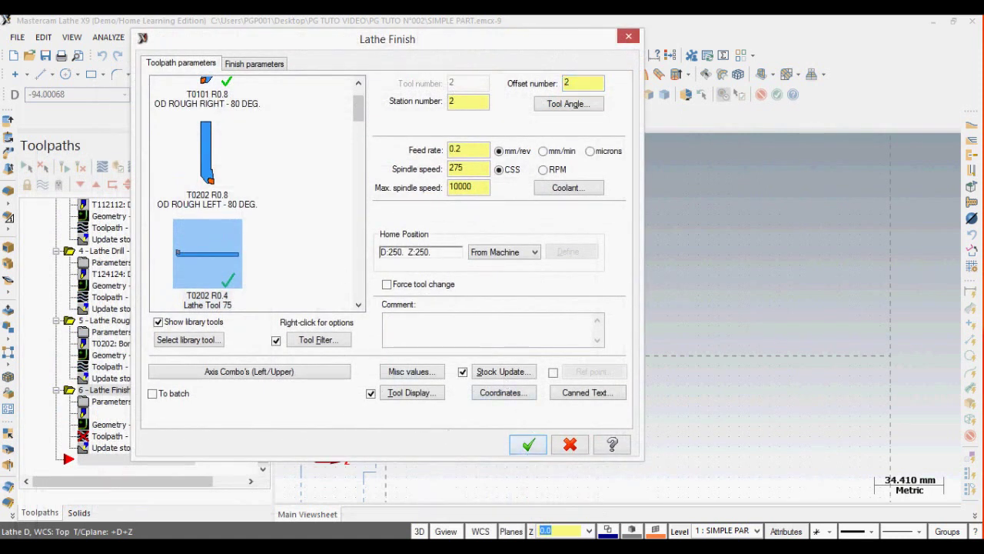
{"action": "left_click", "coordinate": [248, 65]}
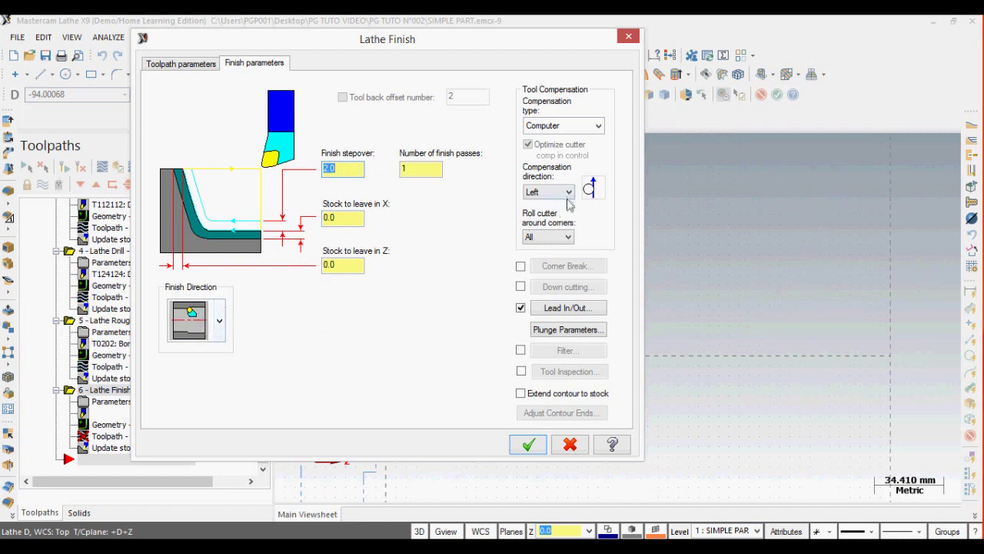
{"action": "left_click", "coordinate": [598, 125]}
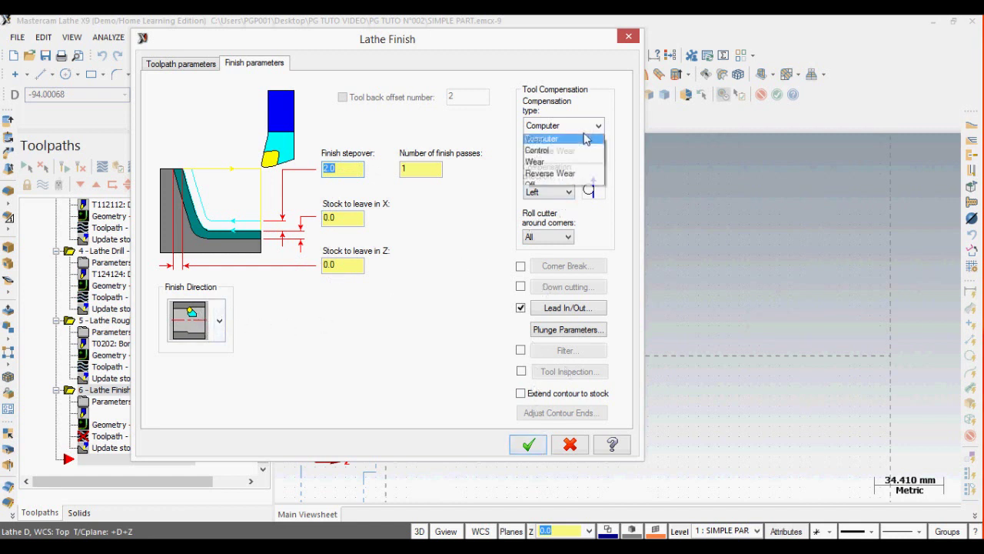
{"action": "left_click", "coordinate": [552, 158]}
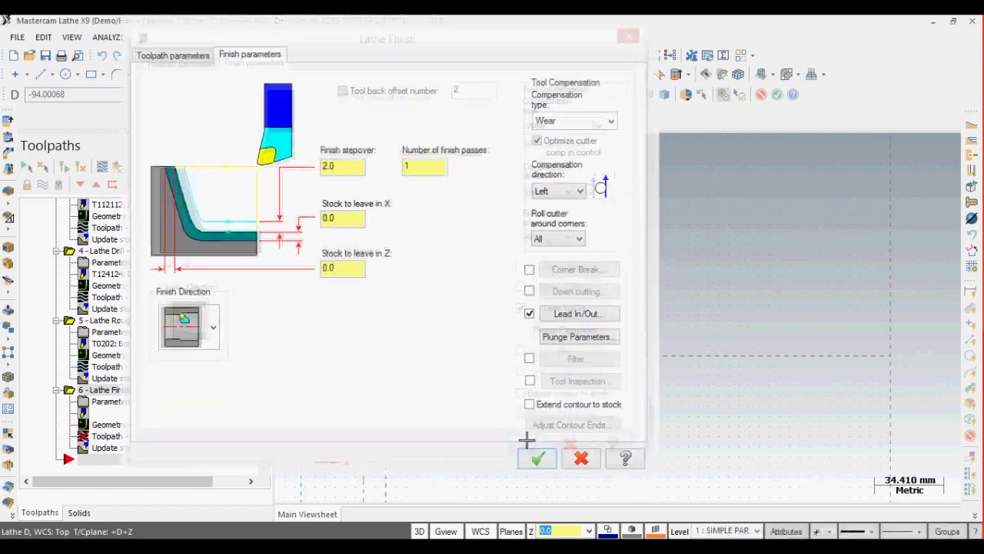
{"action": "left_click", "coordinate": [528, 443]}
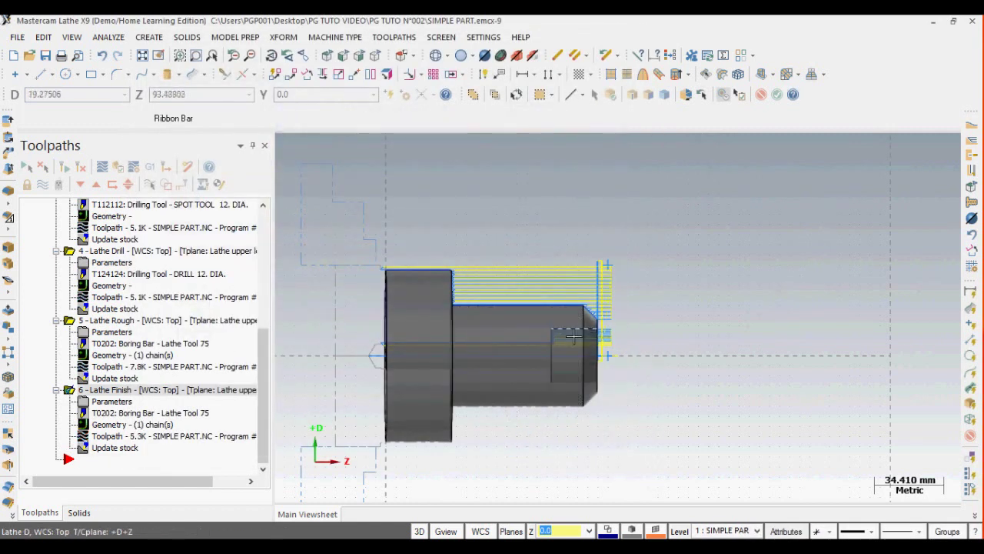
Start another Finish toolpath and partially chain the outer profile from the front chamfer to the large outer diameter
{"action": "scroll", "coordinate": [542, 332], "scroll_direction": "up", "scroll_amount": 4}
{"action": "scroll", "coordinate": [541, 332], "scroll_direction": "down", "scroll_amount": 5}
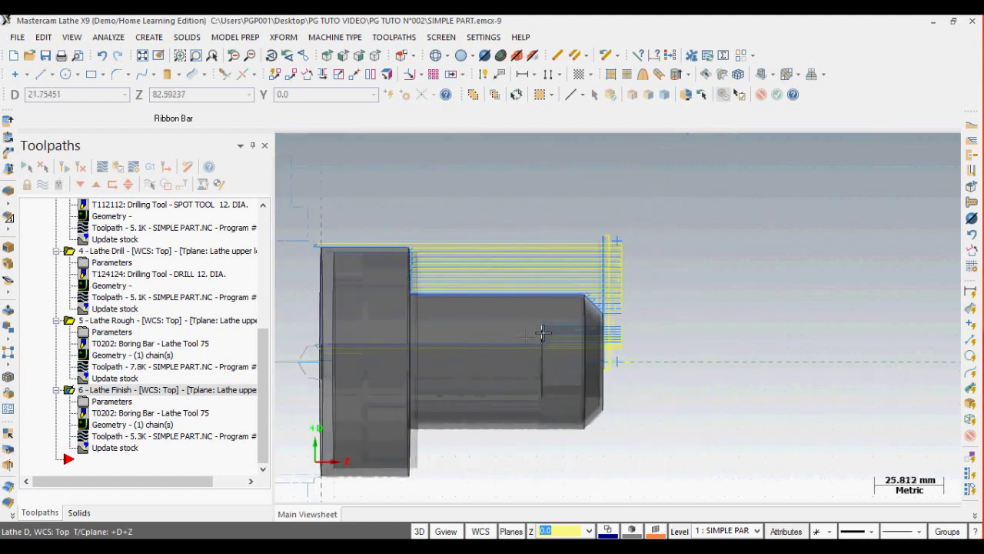
{"action": "scroll", "coordinate": [500, 372], "scroll_direction": "up", "scroll_amount": 1}
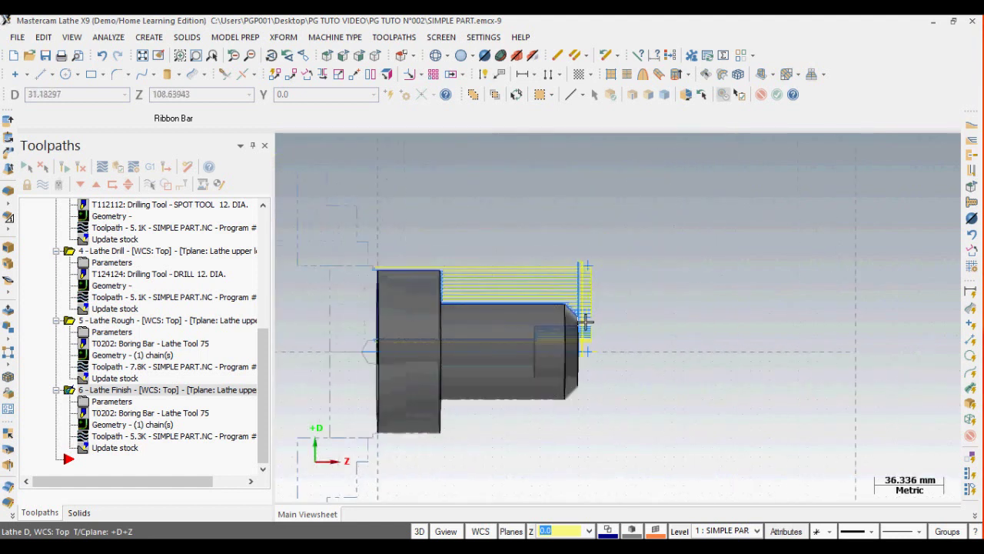
{"action": "scroll", "coordinate": [577, 316], "scroll_direction": "up", "scroll_amount": 2}
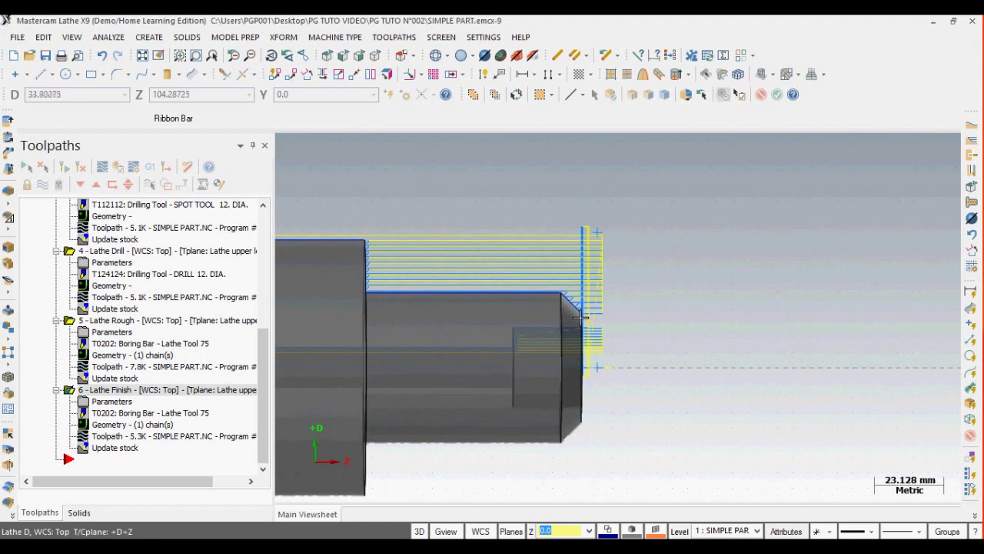
{"action": "scroll", "coordinate": [389, 342], "scroll_direction": "down", "scroll_amount": 1}
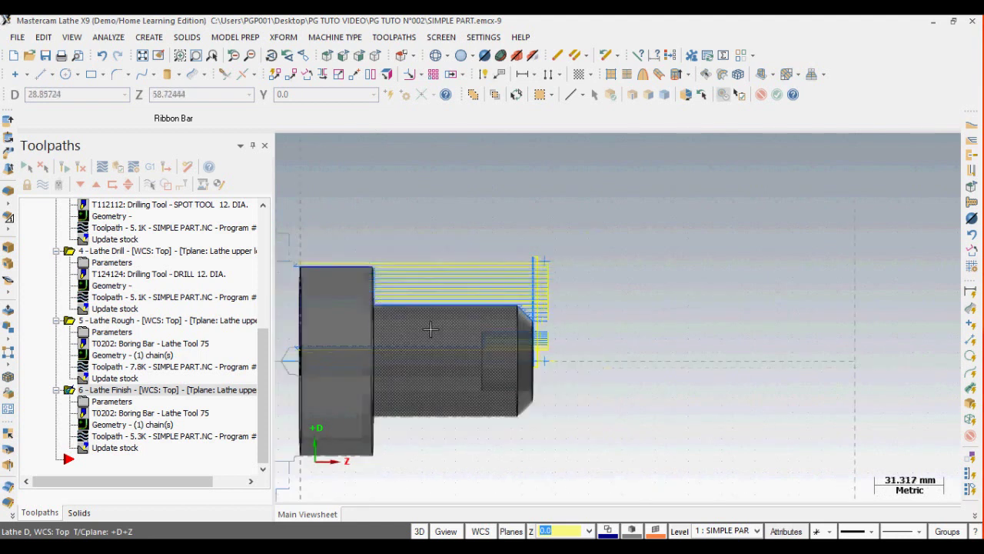
{"action": "left_click", "coordinate": [382, 38]}
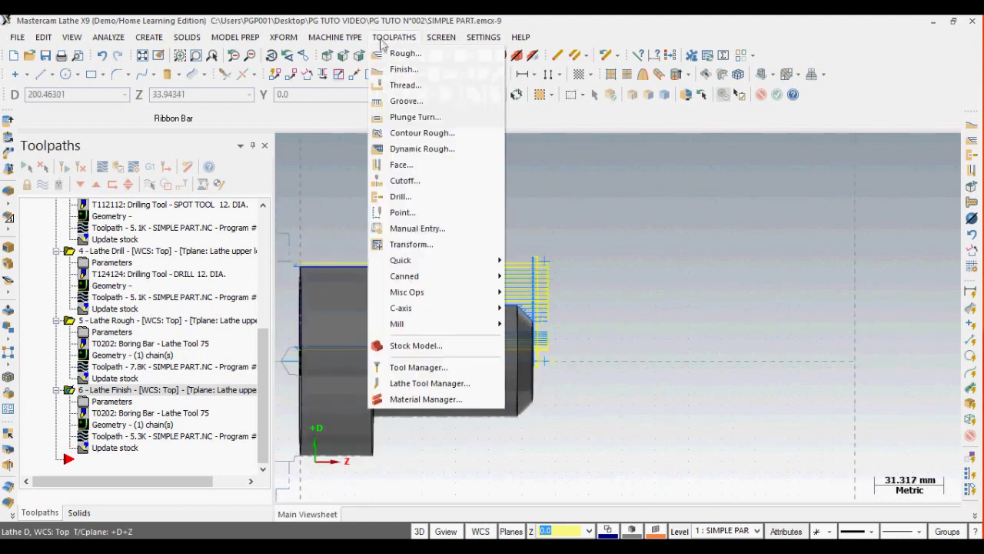
{"action": "left_click", "coordinate": [404, 69]}
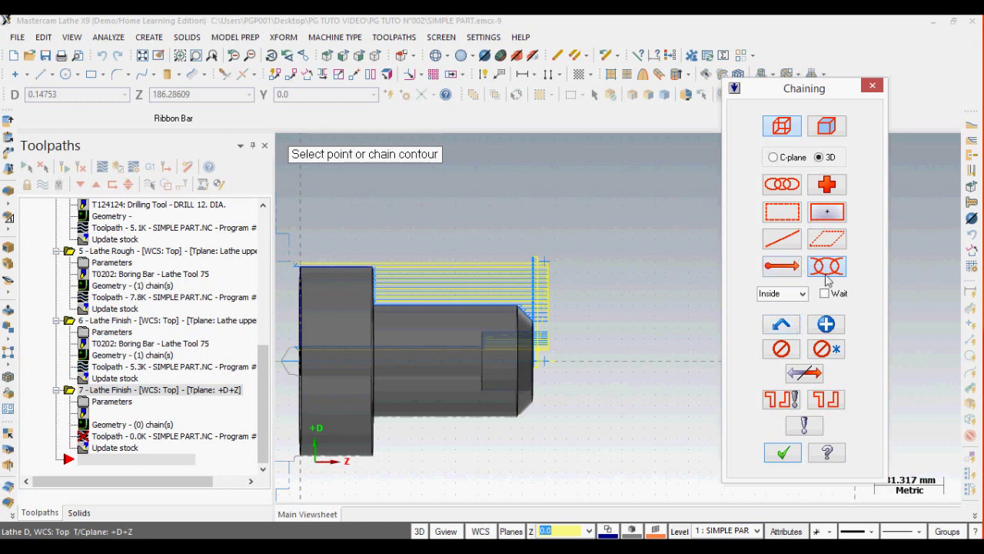
{"action": "left_click", "coordinate": [526, 314]}
{"action": "left_click", "coordinate": [315, 265]}
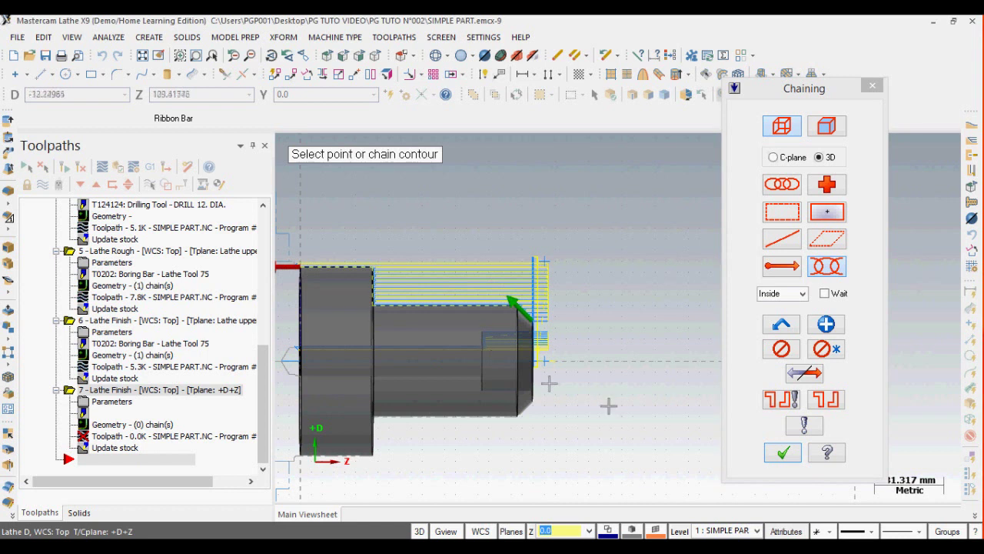
{"action": "left_click", "coordinate": [771, 448]}
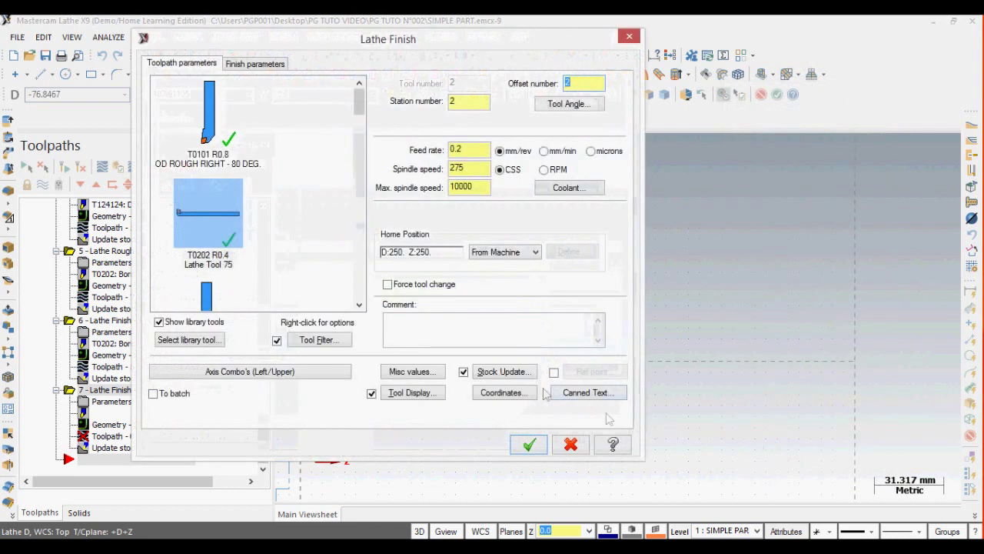
Check the compensation direction options in the outer profile's finish parameters and keep Left
{"action": "left_click", "coordinate": [264, 64]}
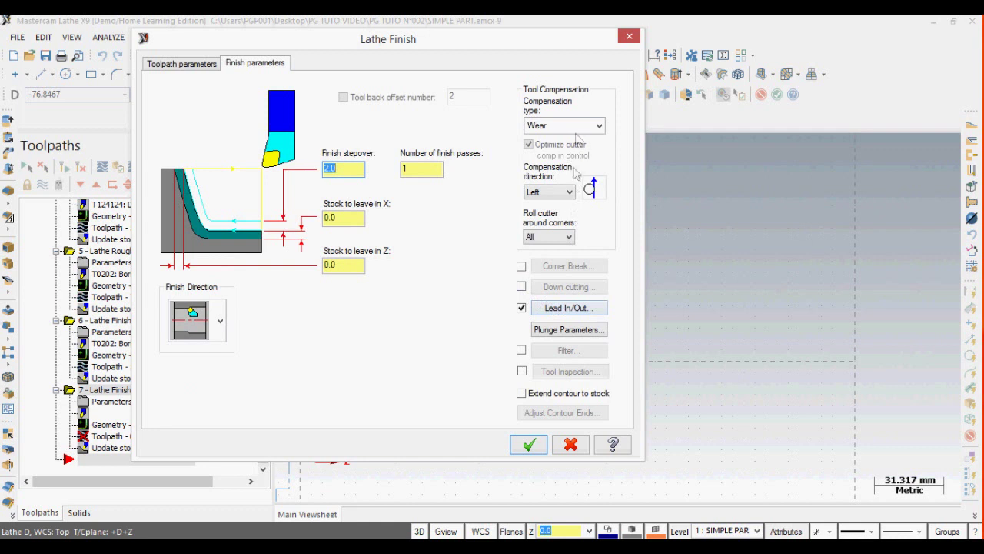
{"action": "left_click", "coordinate": [569, 193]}
{"action": "left_click", "coordinate": [569, 204]}
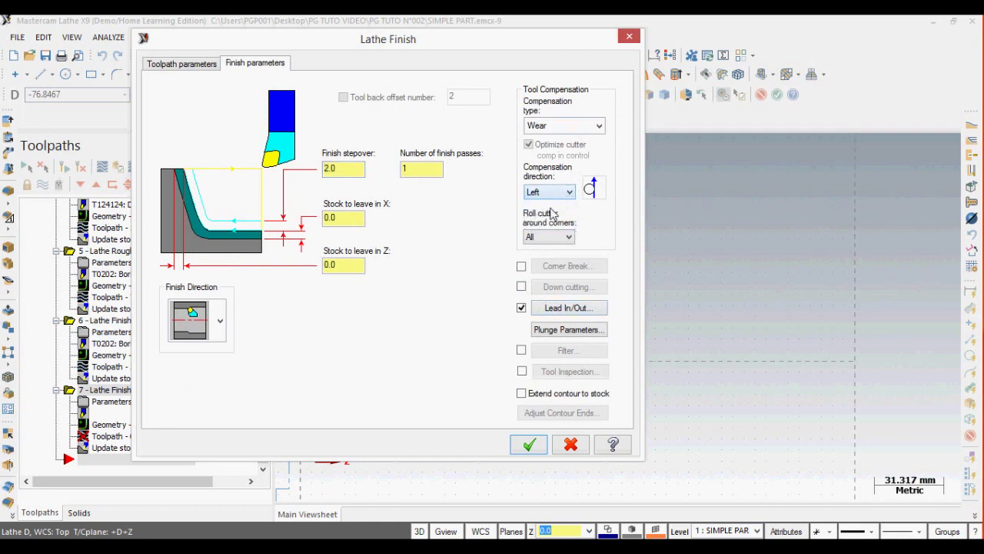
{"action": "left_click", "coordinate": [569, 194]}
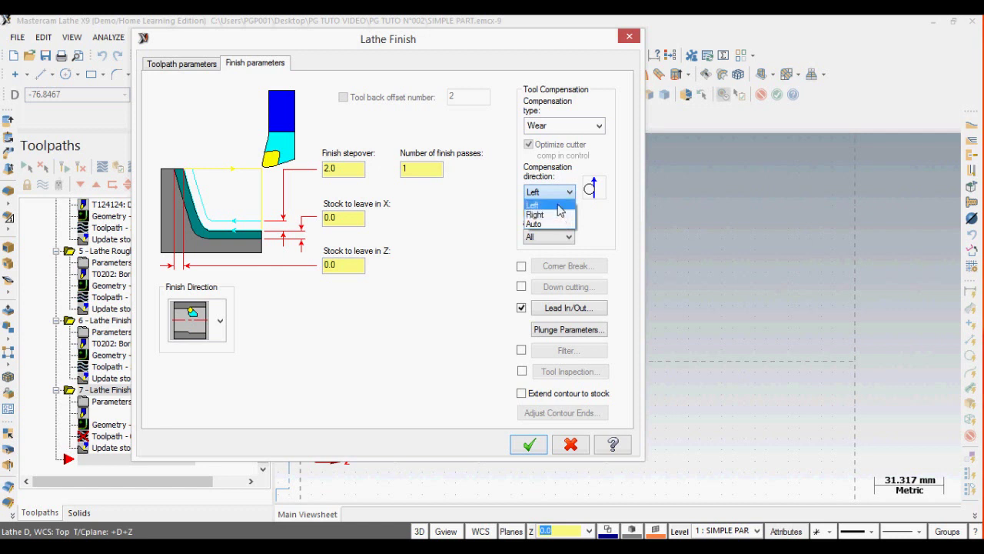
{"action": "left_click", "coordinate": [559, 206]}
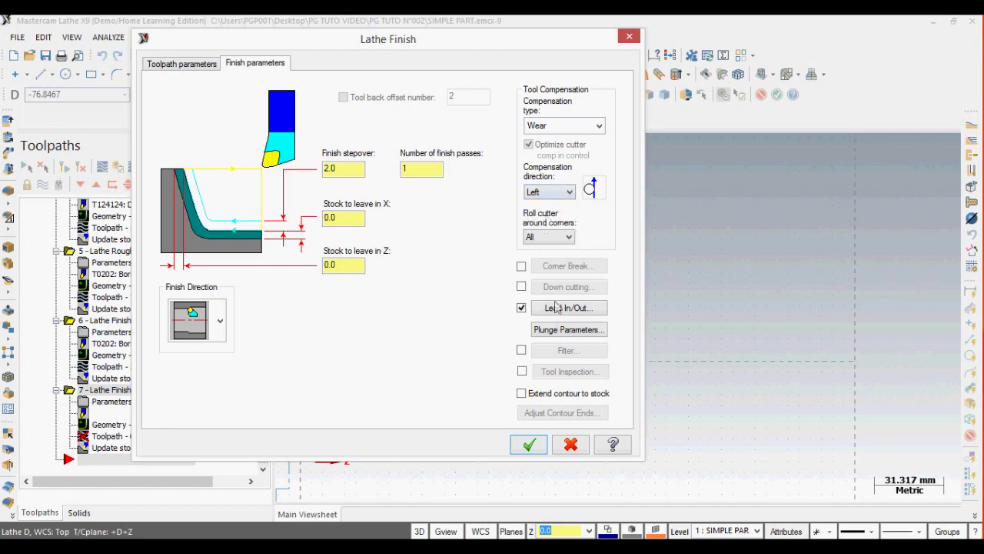
Choose the T2121 R0.8 OD FINISH RIGHT - 35 DEG. tool for the outer profile finishing
{"action": "left_click", "coordinate": [182, 64]}
{"action": "left_click_drag", "start_coordinate": [359, 101], "coordinate": [366, 159]}
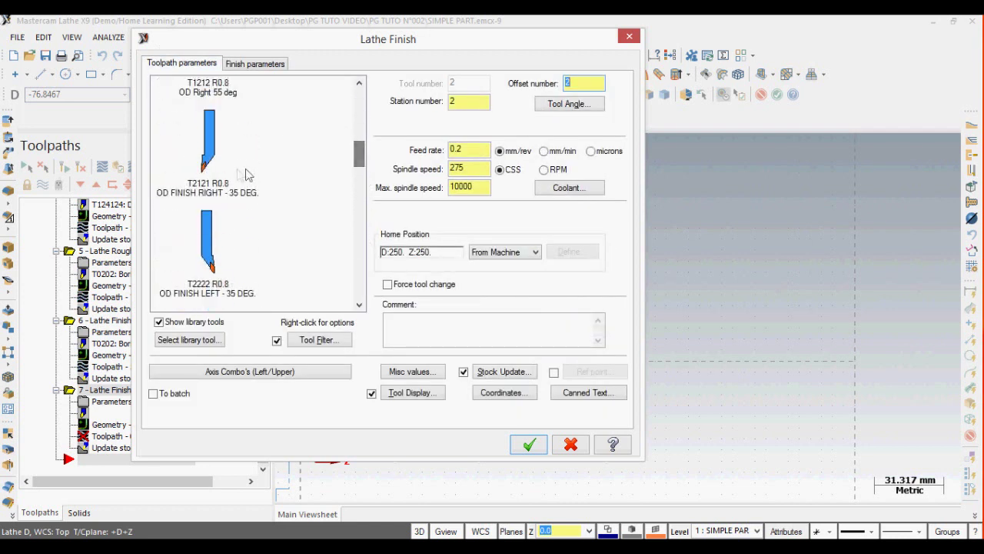
{"action": "left_click", "coordinate": [275, 174]}
{"action": "mouse_move", "coordinate": [365, 163]}
{"action": "left_mouse_down"}
{"action": "mouse_move", "coordinate": [368, 147]}
{"action": "mouse_move", "coordinate": [367, 168]}
{"action": "left_mouse_up"}
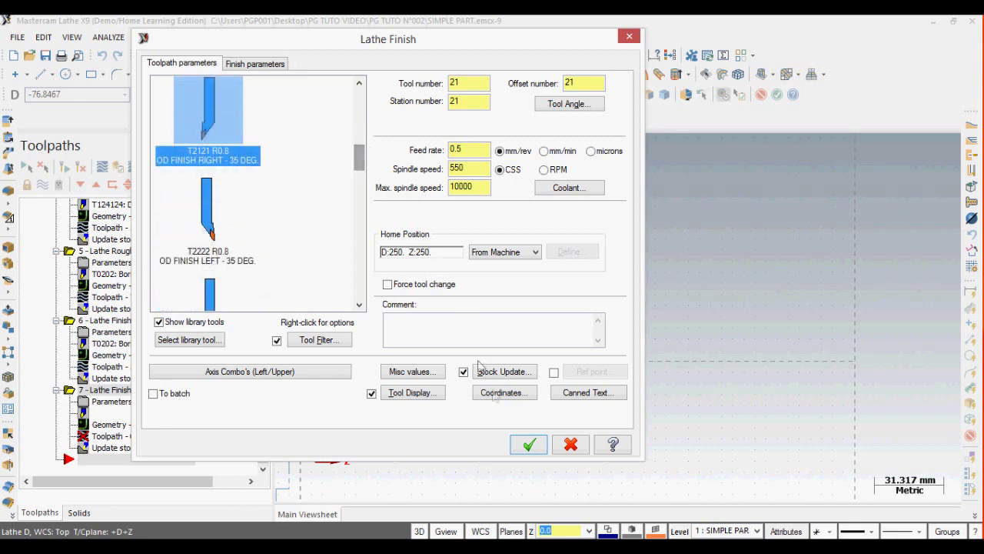
Generate the outer profile finish toolpath and inspect it around the front chamfer
{"action": "left_click", "coordinate": [526, 443]}
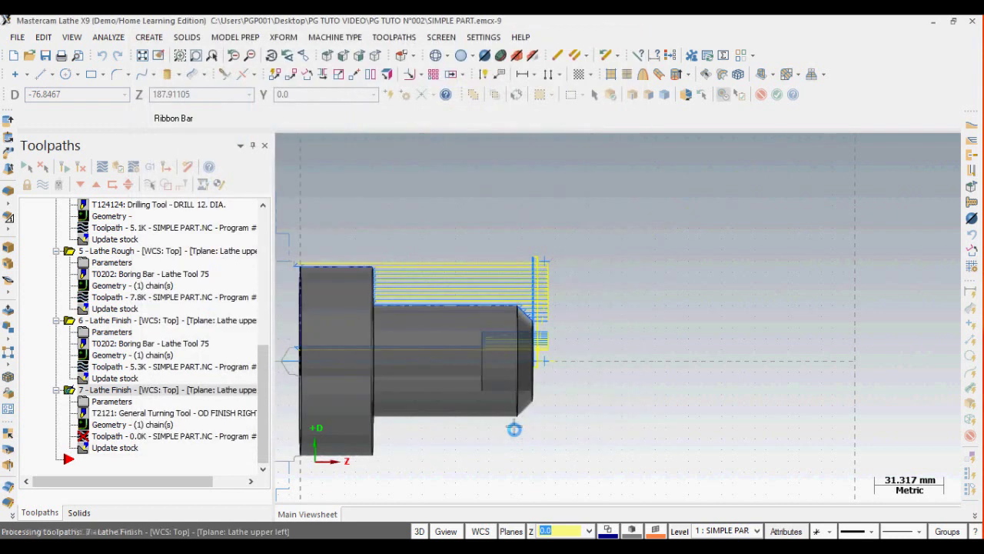
{"action": "scroll", "coordinate": [408, 296], "scroll_direction": "up", "scroll_amount": 5}
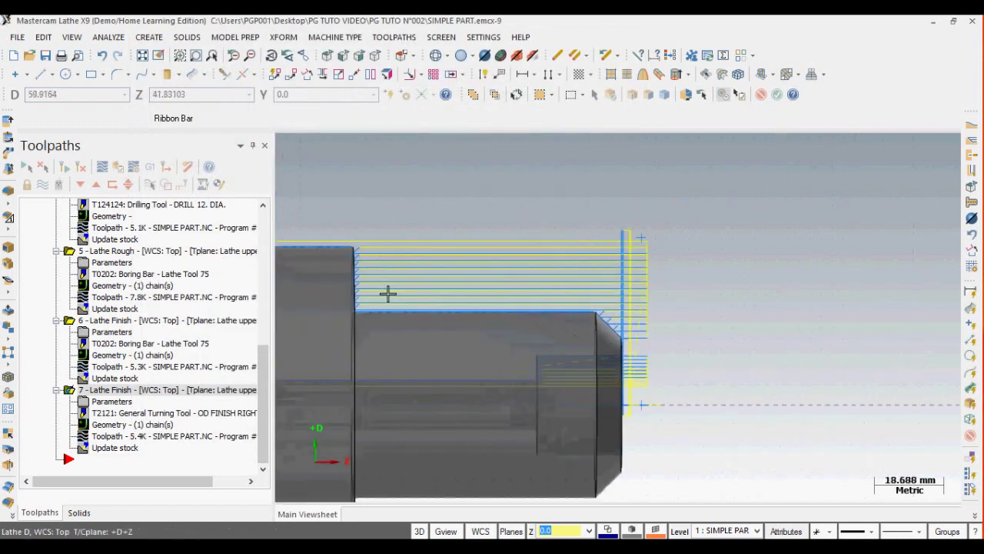
{"action": "scroll", "coordinate": [592, 353], "scroll_direction": "up", "scroll_amount": 4}
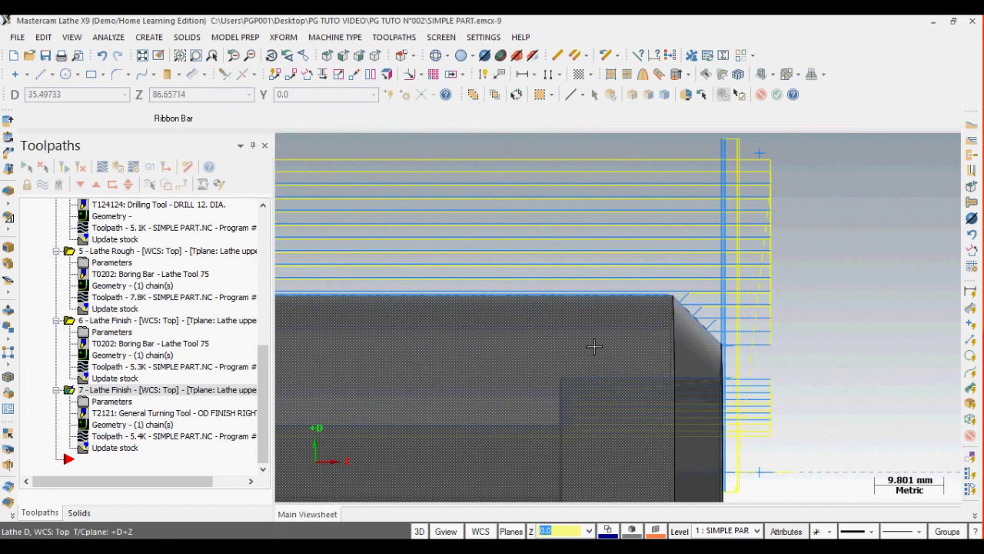
{"action": "scroll", "coordinate": [593, 345], "scroll_direction": "down", "scroll_amount": 4}
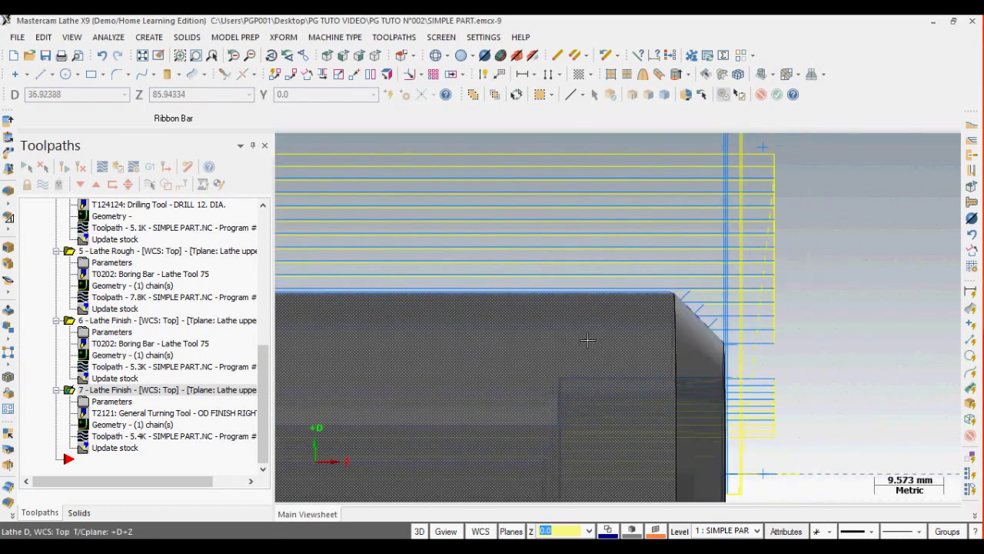
Try the outer profile finish with compensation direction Left and regenerate the toolpath
{"action": "left_click", "coordinate": [117, 402]}
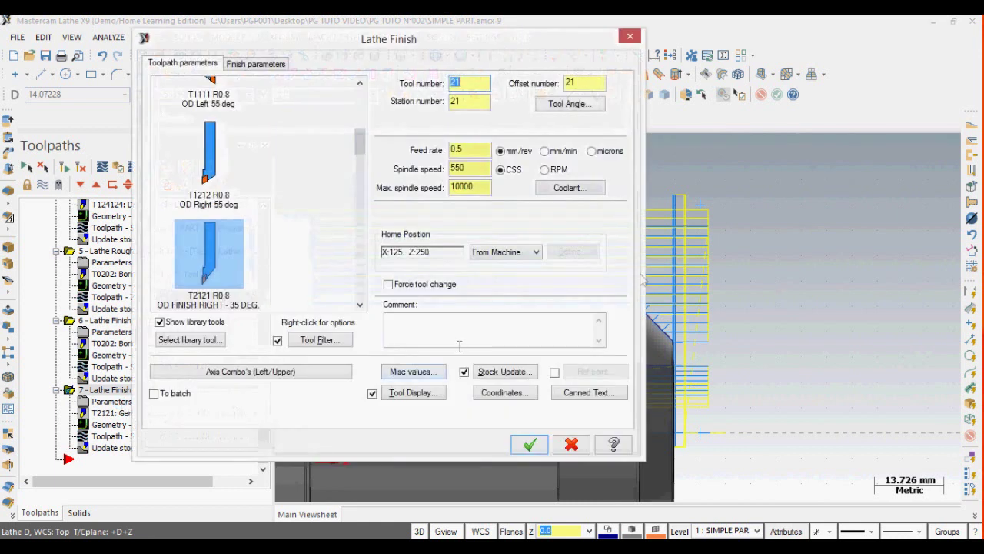
{"action": "left_click", "coordinate": [256, 63]}
{"action": "left_click", "coordinate": [567, 191]}
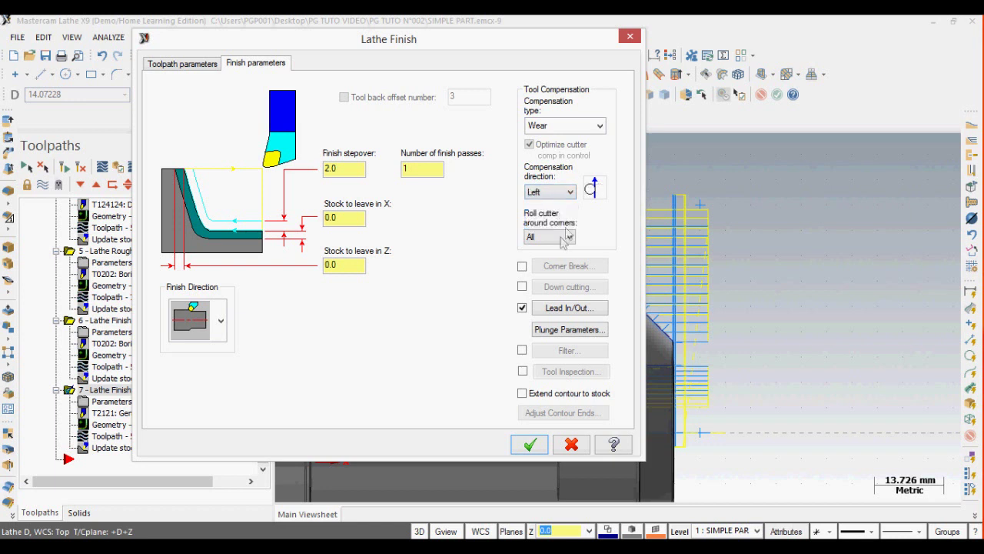
{"action": "left_click", "coordinate": [529, 444]}
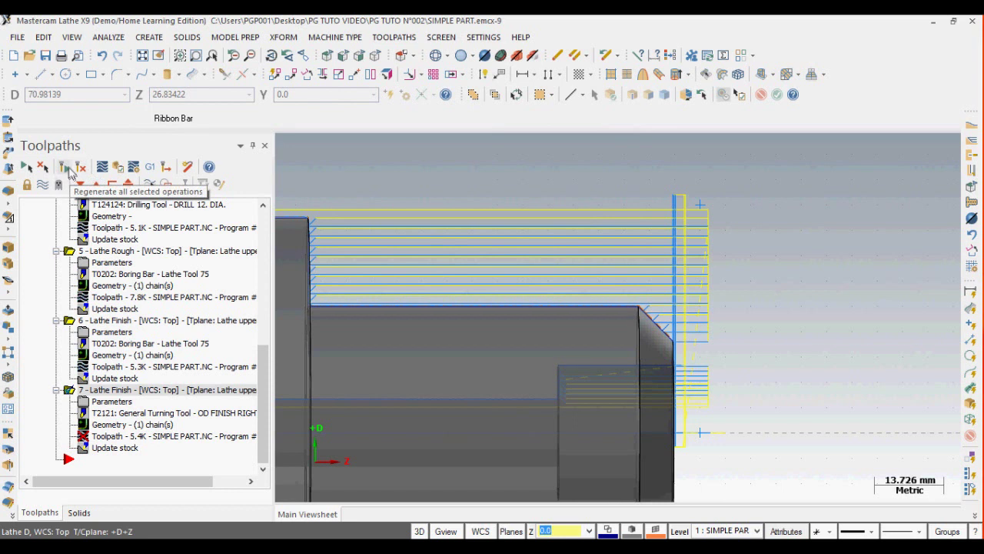
{"action": "left_click", "coordinate": [64, 166]}
{"action": "left_click", "coordinate": [621, 317]}
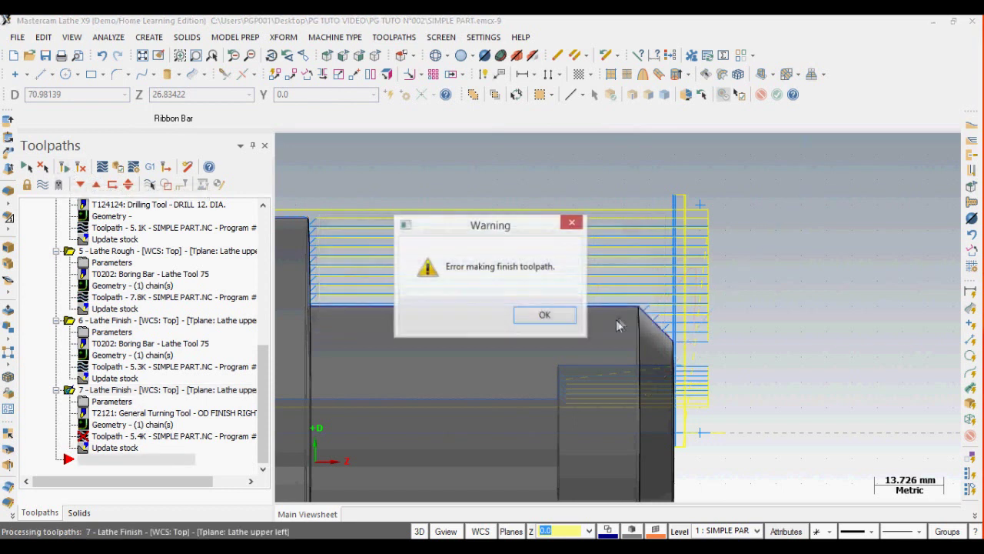
{"action": "left_click", "coordinate": [539, 314]}
{"action": "left_click", "coordinate": [561, 321]}
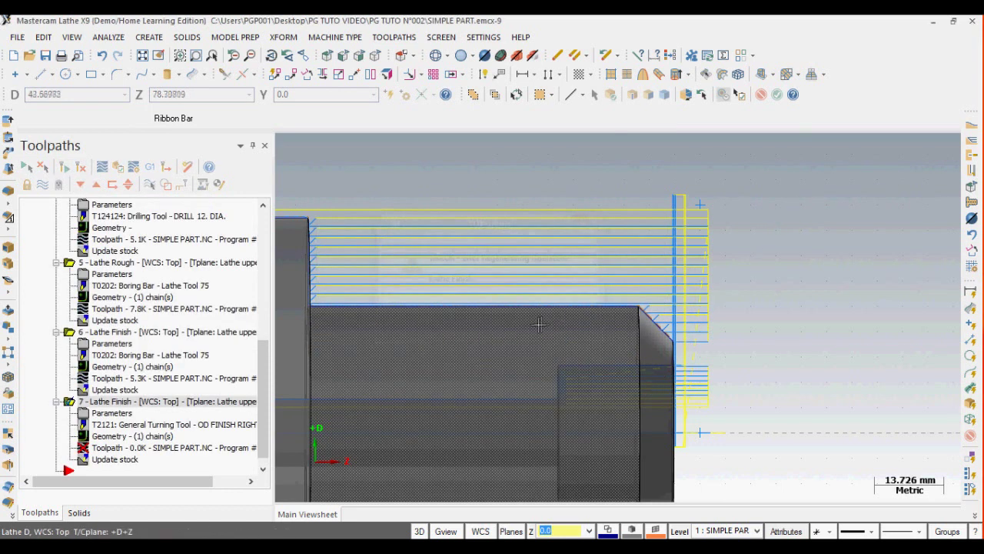
Set the outer profile finish's compensation direction to Right and regenerate the toolpath
{"action": "left_click", "coordinate": [98, 416]}
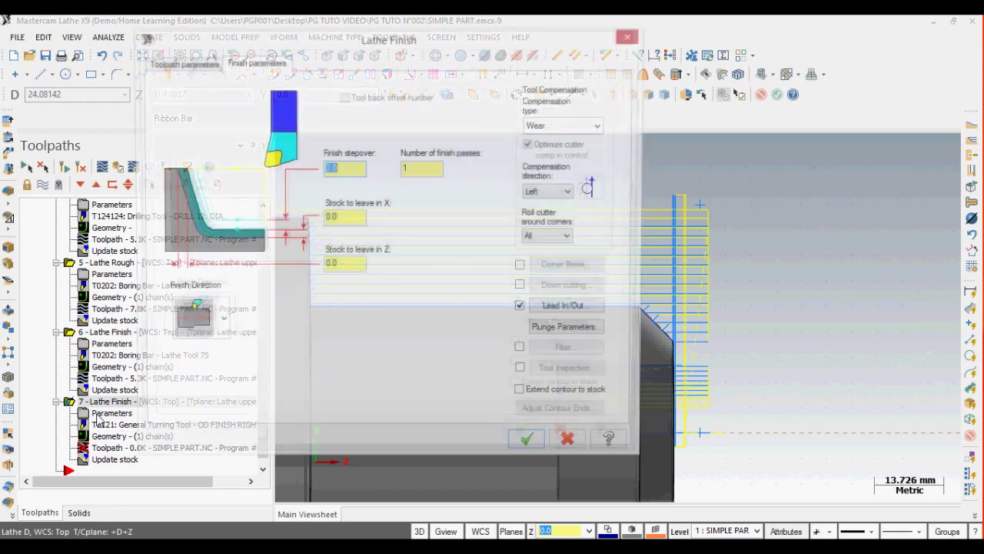
{"action": "left_click", "coordinate": [549, 191]}
{"action": "left_click", "coordinate": [553, 214]}
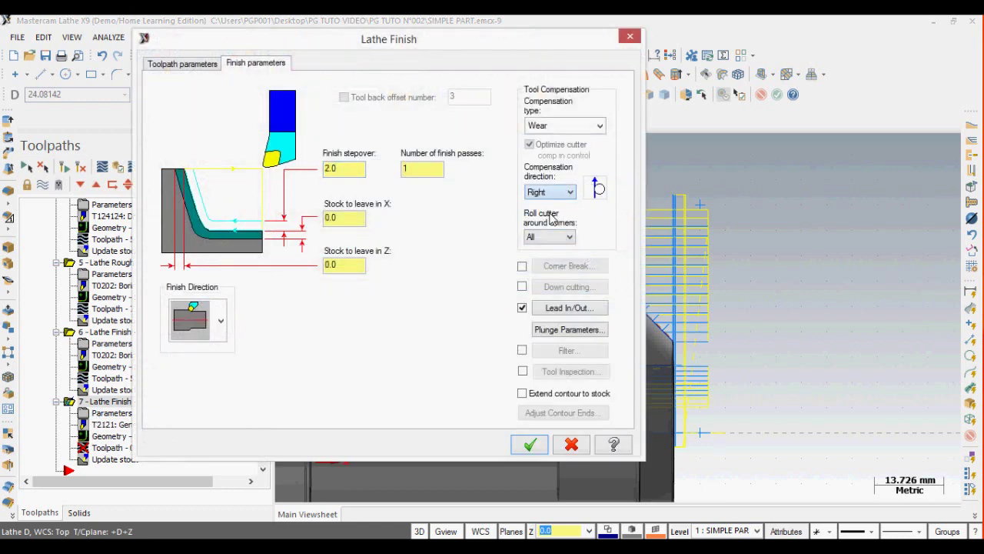
{"action": "left_click", "coordinate": [570, 192]}
{"action": "left_click", "coordinate": [549, 214]}
{"action": "left_click", "coordinate": [538, 452]}
{"action": "scroll", "coordinate": [333, 329], "scroll_direction": "down", "scroll_amount": 1}
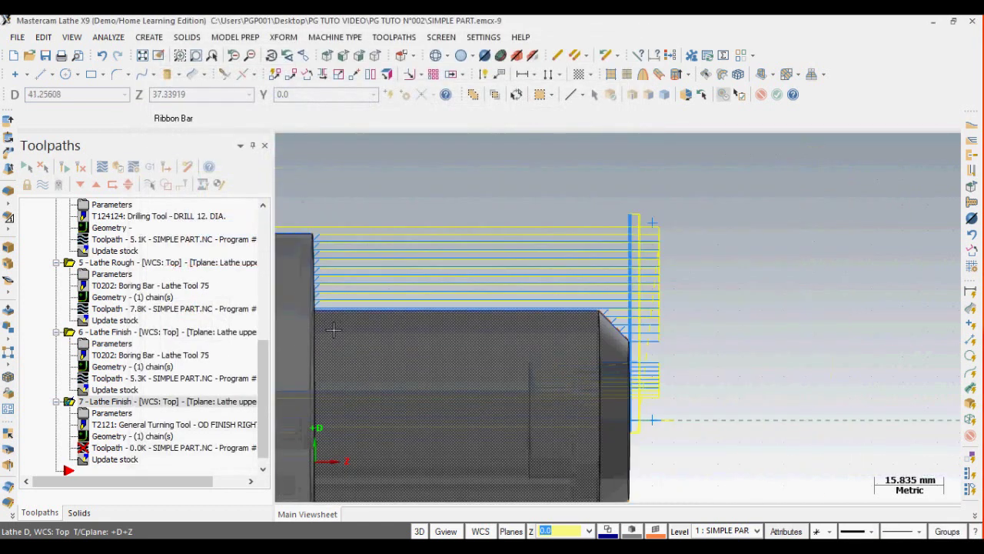
{"action": "scroll", "coordinate": [333, 329], "scroll_direction": "down", "scroll_amount": 8}
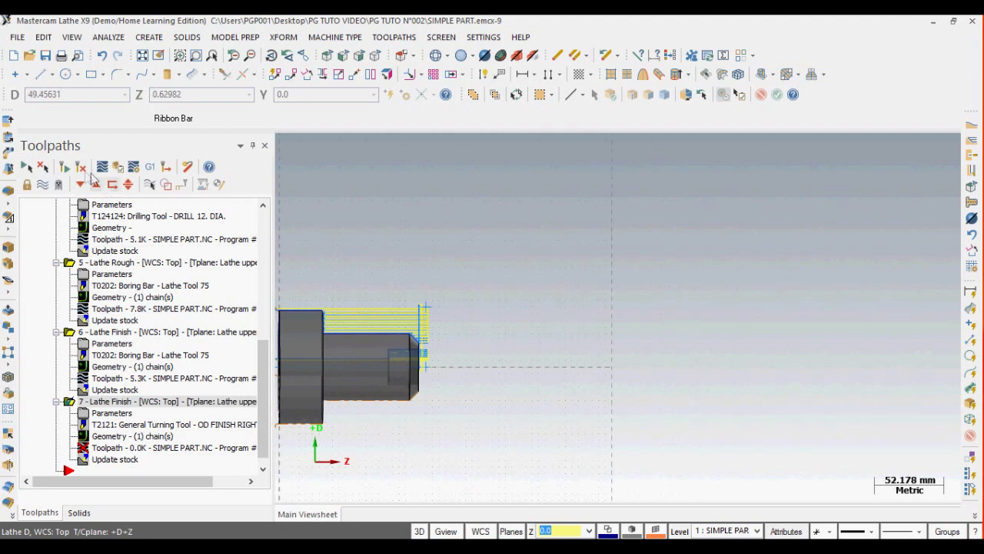
{"action": "left_click", "coordinate": [64, 167]}
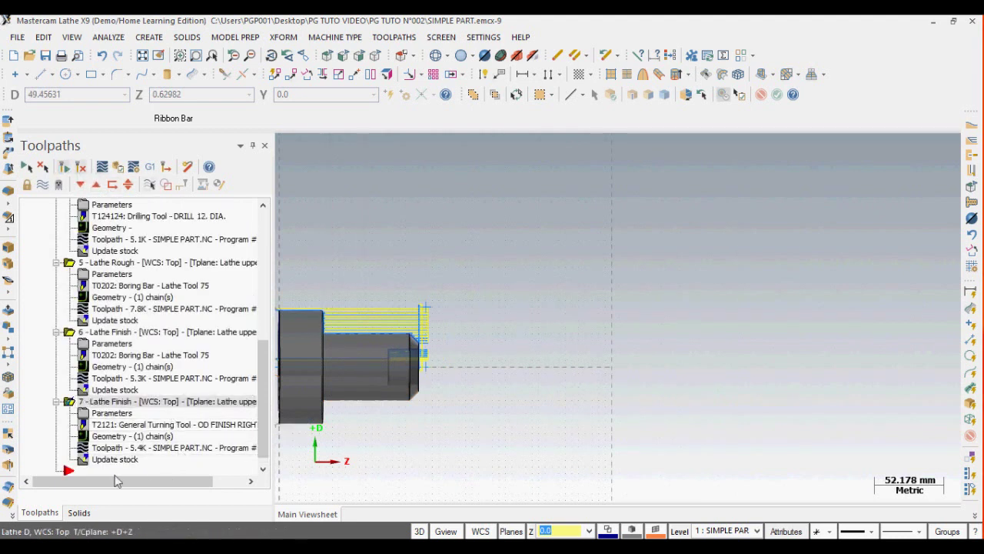
Open the outer finish operation's chain geometry, change the chain's side, and switch it back to the original side
{"action": "left_click", "coordinate": [115, 436]}
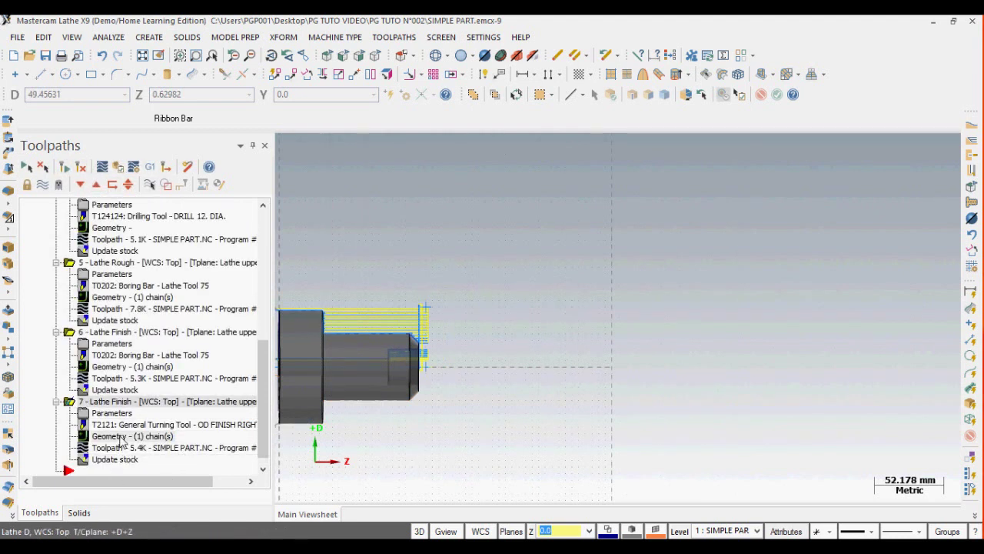
{"action": "left_click", "coordinate": [65, 193]}
{"action": "right_click", "coordinate": [66, 196]}
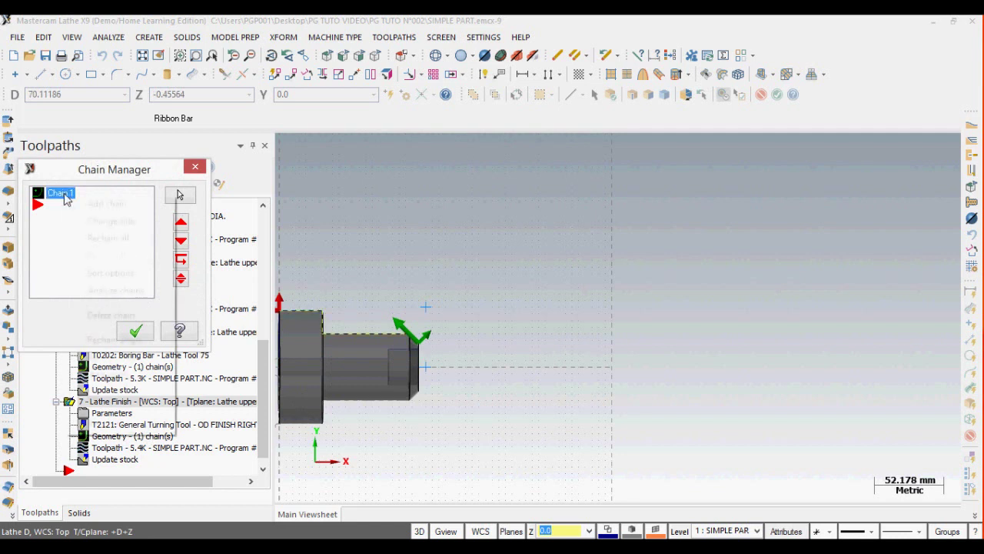
{"action": "left_click", "coordinate": [119, 222]}
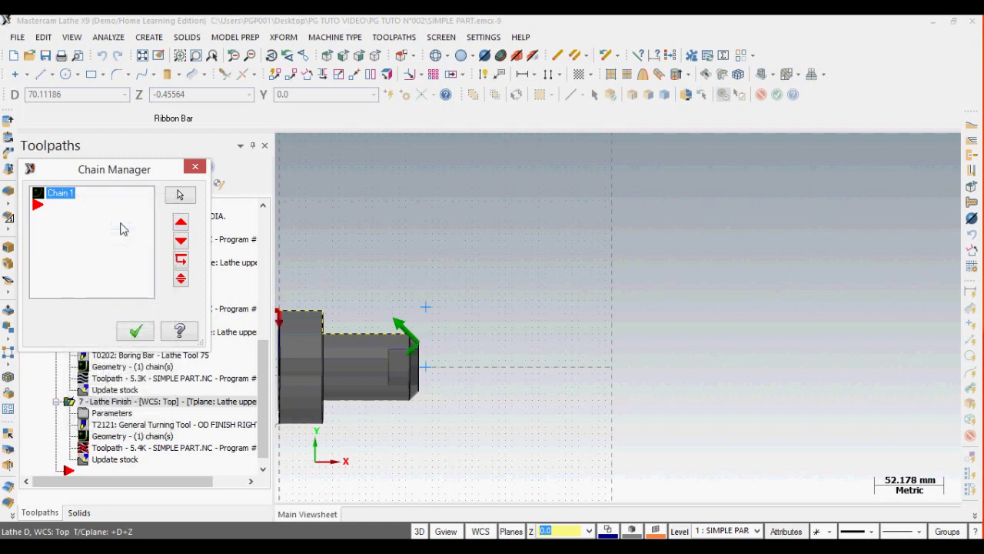
{"action": "right_click", "coordinate": [69, 202]}
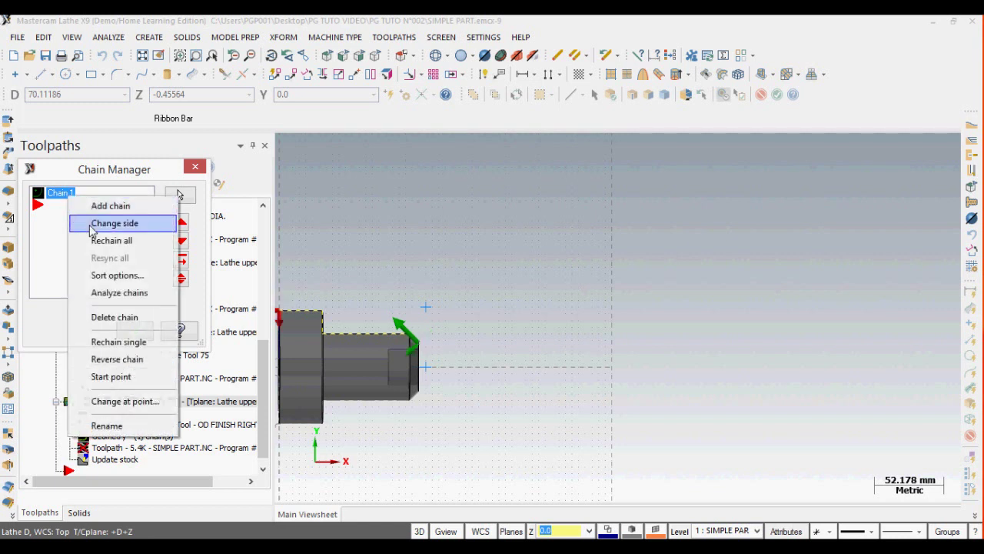
{"action": "left_click", "coordinate": [115, 222]}
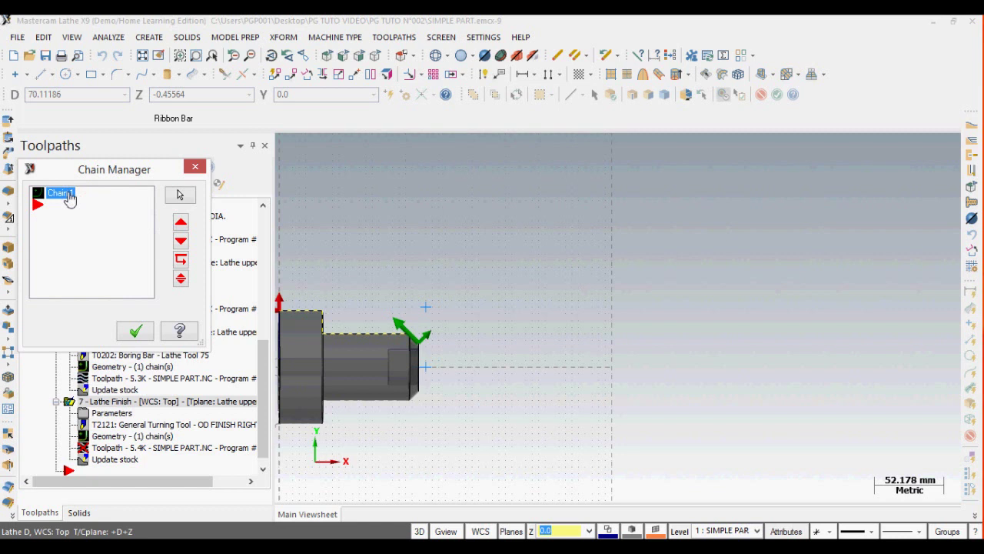
Rechain the outer finish contour from the large outer diameter over the chamfer to the front face
{"action": "right_click", "coordinate": [69, 198]}
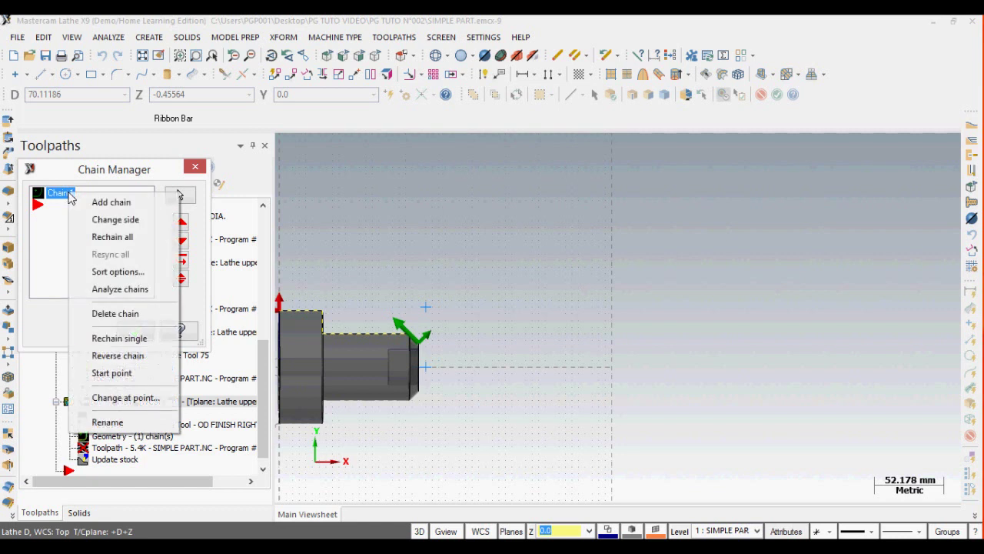
{"action": "left_click", "coordinate": [108, 241]}
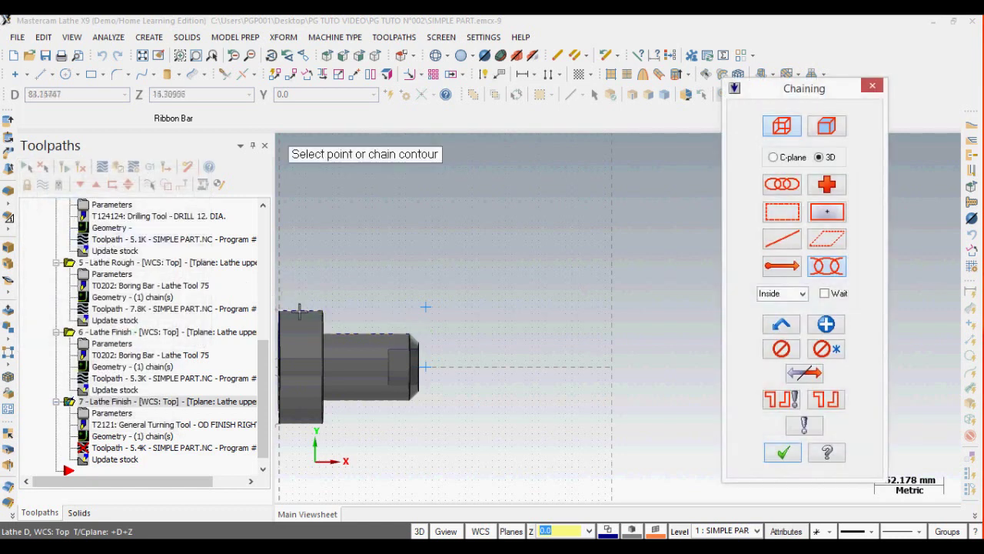
{"action": "left_click", "coordinate": [300, 311]}
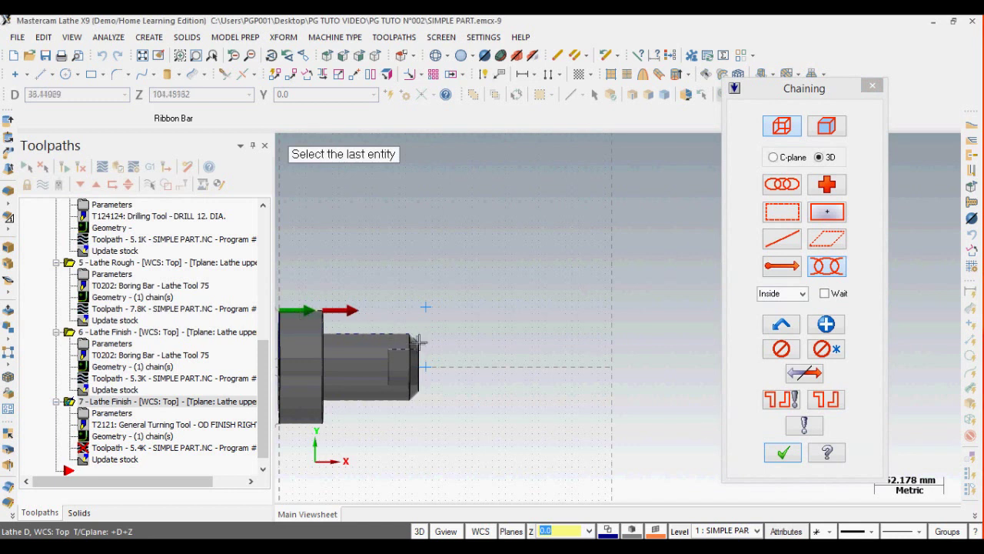
{"action": "scroll", "coordinate": [419, 347], "scroll_direction": "up", "scroll_amount": 8}
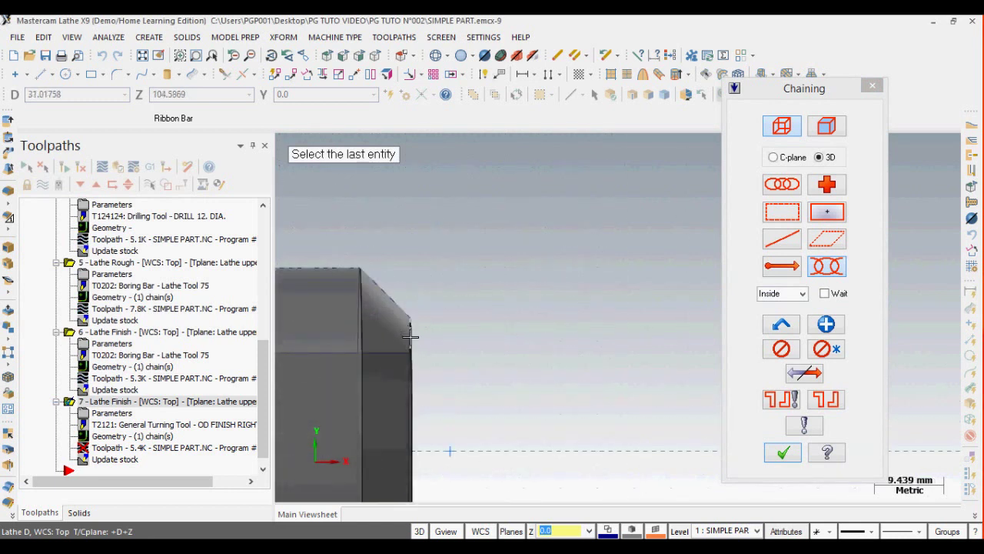
{"action": "left_click", "coordinate": [410, 333]}
{"action": "left_click", "coordinate": [782, 452]}
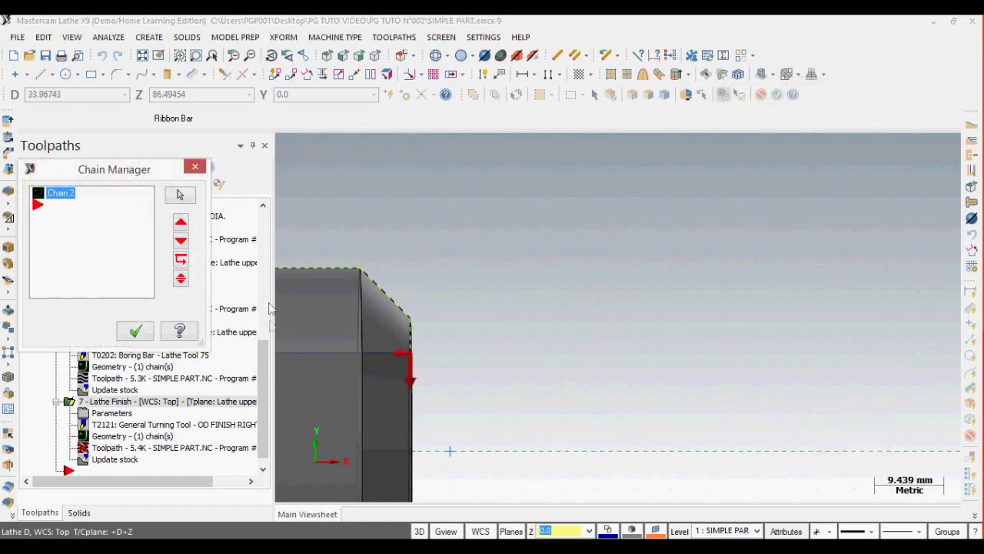
{"action": "left_click", "coordinate": [135, 330]}
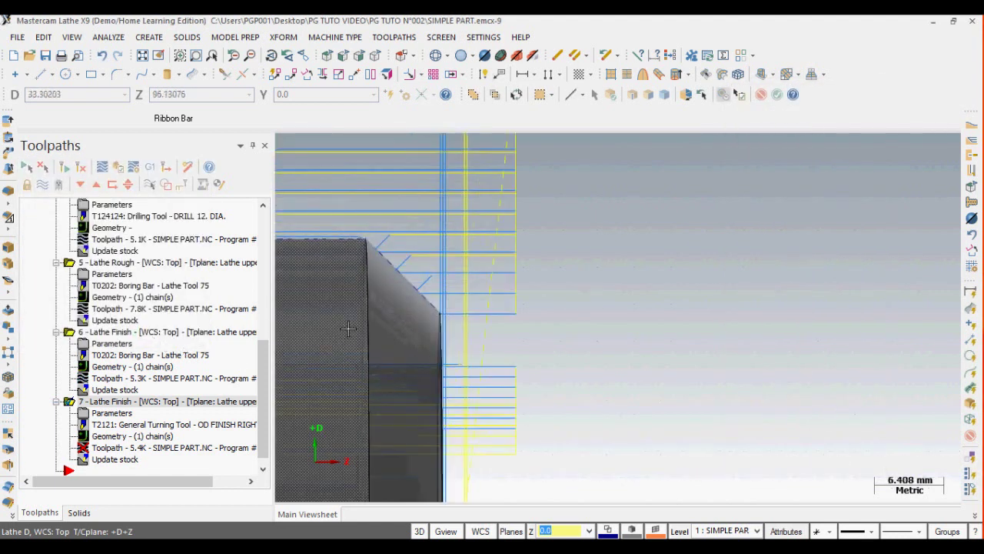
Try to regenerate the outer finish operation with the new chain, dismissing any warnings
{"action": "scroll", "coordinate": [329, 309], "scroll_direction": "down", "scroll_amount": 5}
{"action": "scroll", "coordinate": [329, 309], "scroll_direction": "down", "scroll_amount": 4}
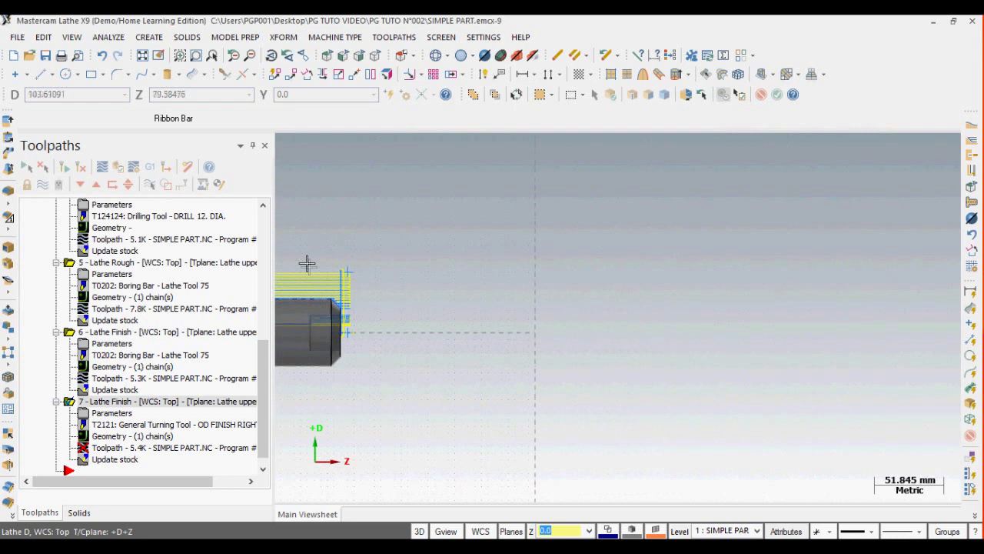
{"action": "middle_click_drag", "start_coordinate": [308, 268], "coordinate": [635, 281]}
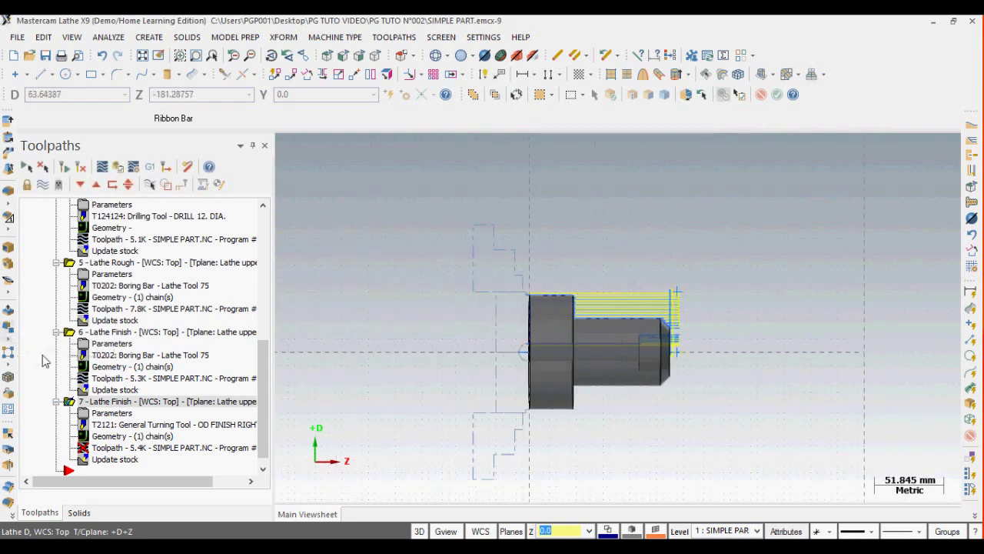
{"action": "left_click", "coordinate": [64, 169]}
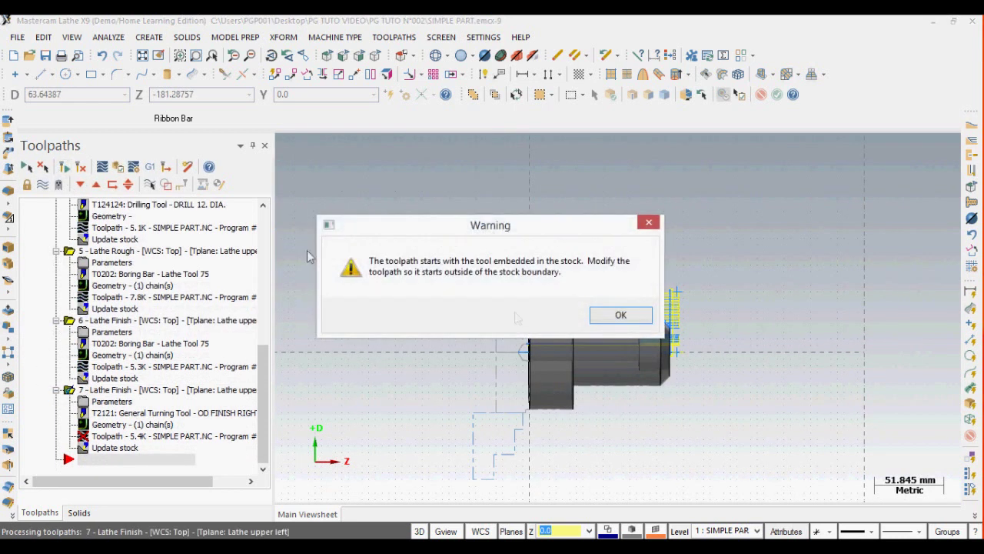
{"action": "left_click", "coordinate": [626, 321]}
{"action": "left_click", "coordinate": [554, 321]}
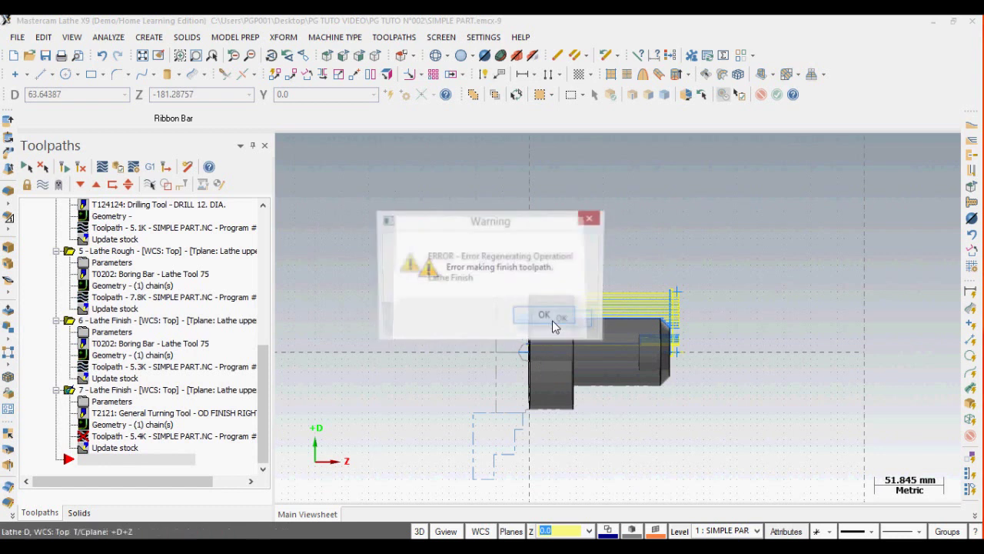
{"action": "left_click", "coordinate": [557, 321]}
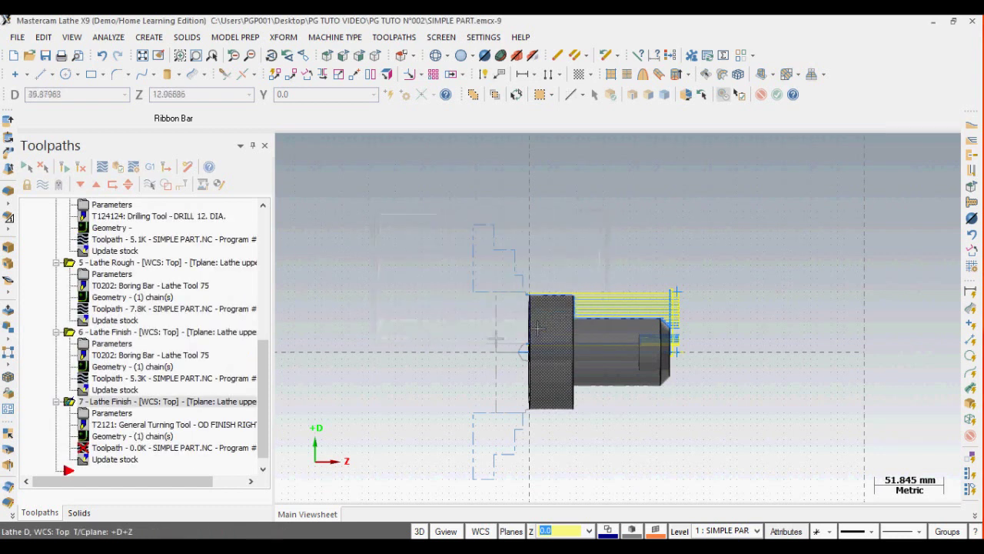
Set the outer profile finish's compensation direction to Left
{"action": "left_click", "coordinate": [112, 414]}
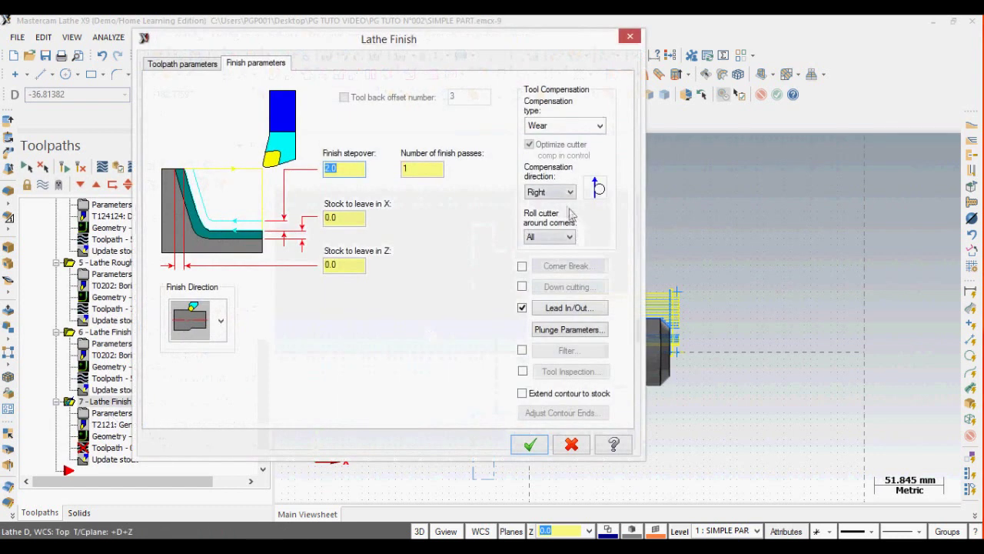
{"action": "left_click", "coordinate": [569, 193]}
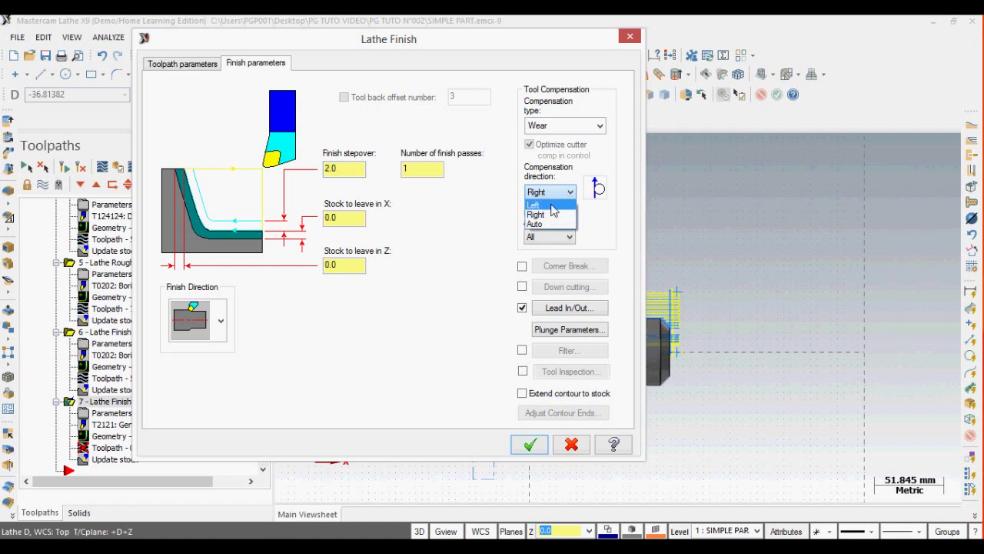
{"action": "left_click", "coordinate": [553, 206]}
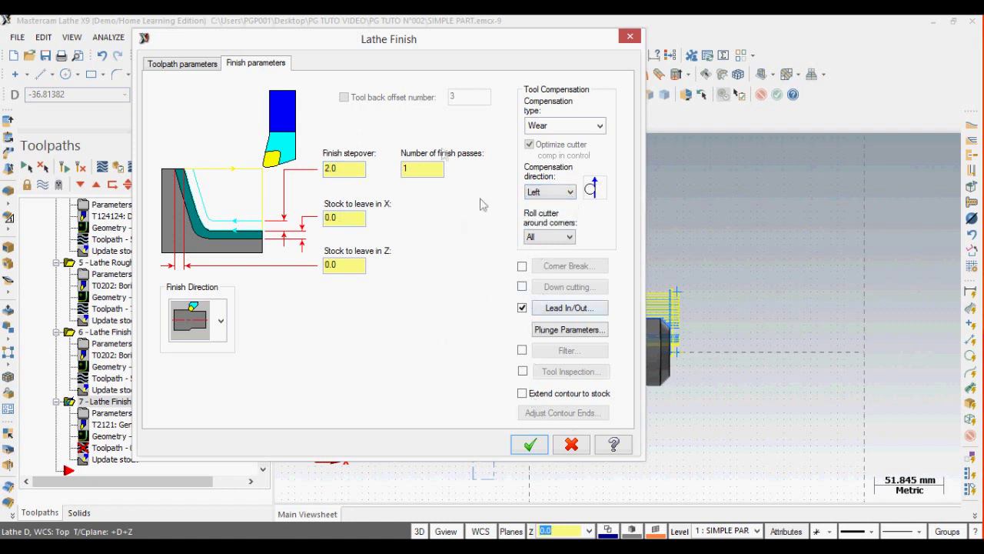
{"action": "left_click", "coordinate": [530, 445]}
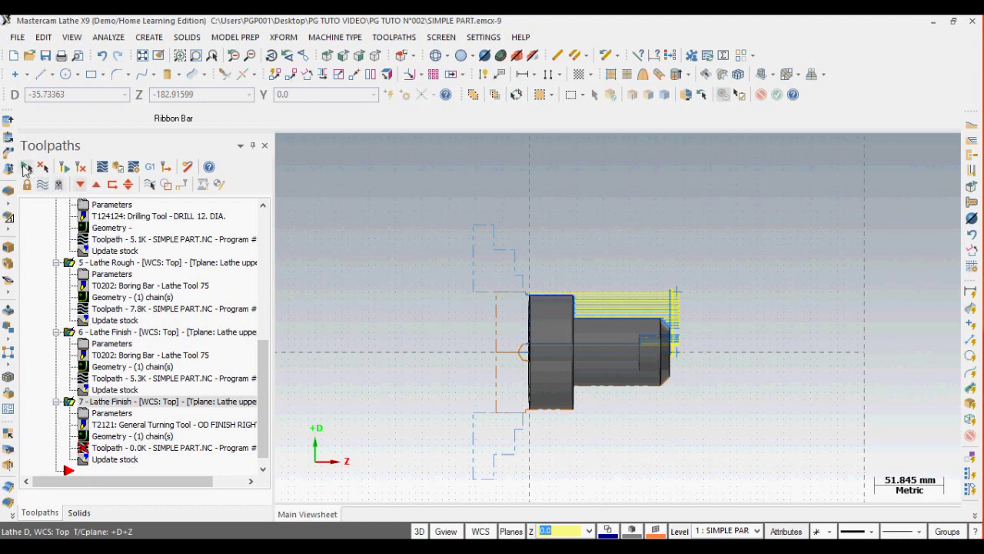
Try to regenerate the outer finish toolpath with left compensation, dismissing any warnings
{"action": "left_click", "coordinate": [62, 167]}
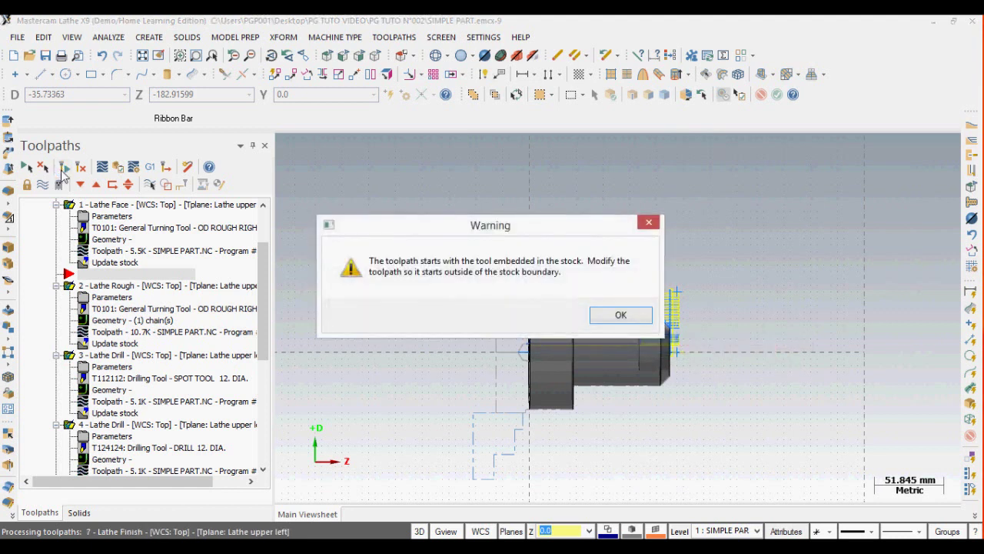
{"action": "left_click", "coordinate": [619, 316]}
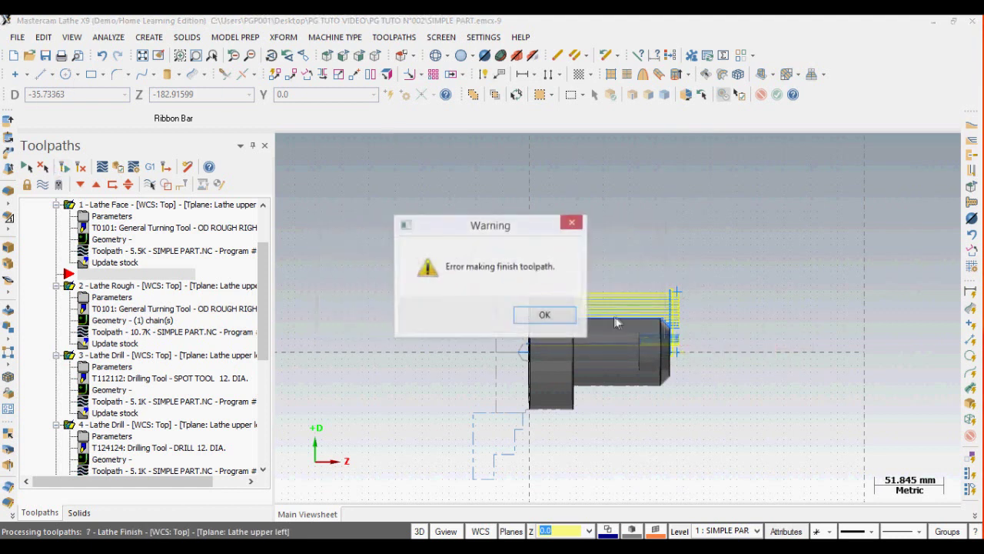
{"action": "left_click", "coordinate": [544, 316]}
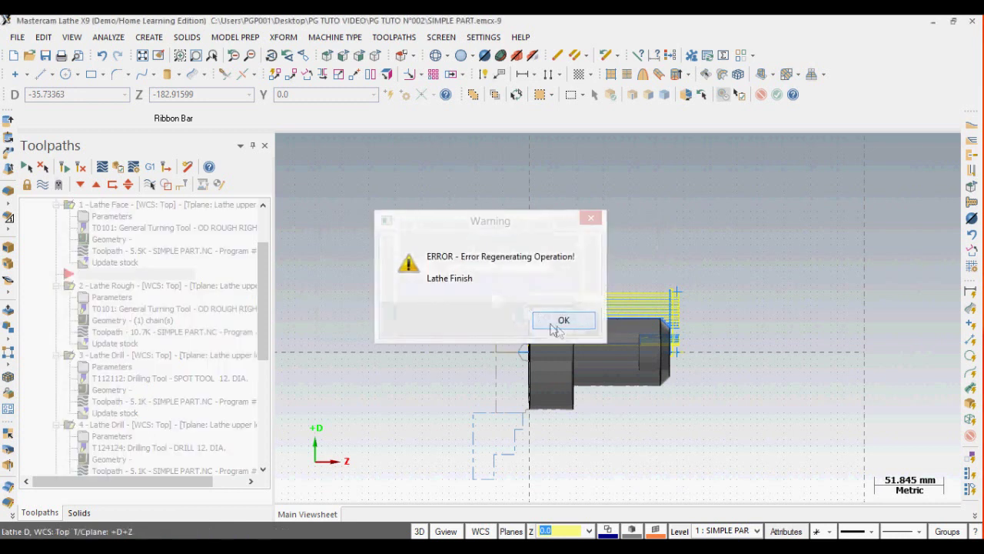
{"action": "left_click", "coordinate": [561, 320]}
Allow plunging in both directions in the outer finish operation's plunge cut parameters
{"action": "scroll", "coordinate": [268, 365], "scroll_direction": "down", "scroll_amount": 6}
{"action": "scroll", "coordinate": [268, 365], "scroll_direction": "down", "scroll_amount": 1}
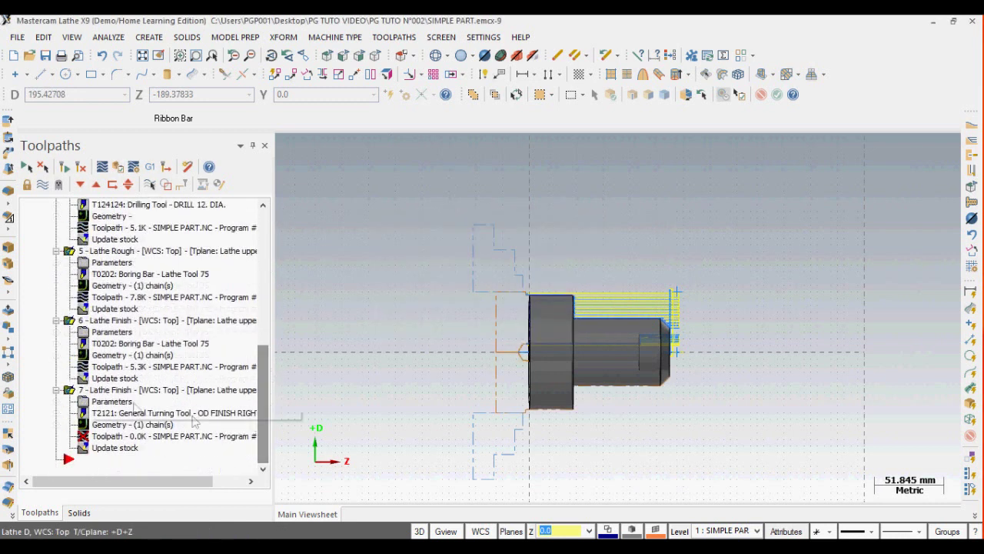
{"action": "left_click", "coordinate": [113, 402]}
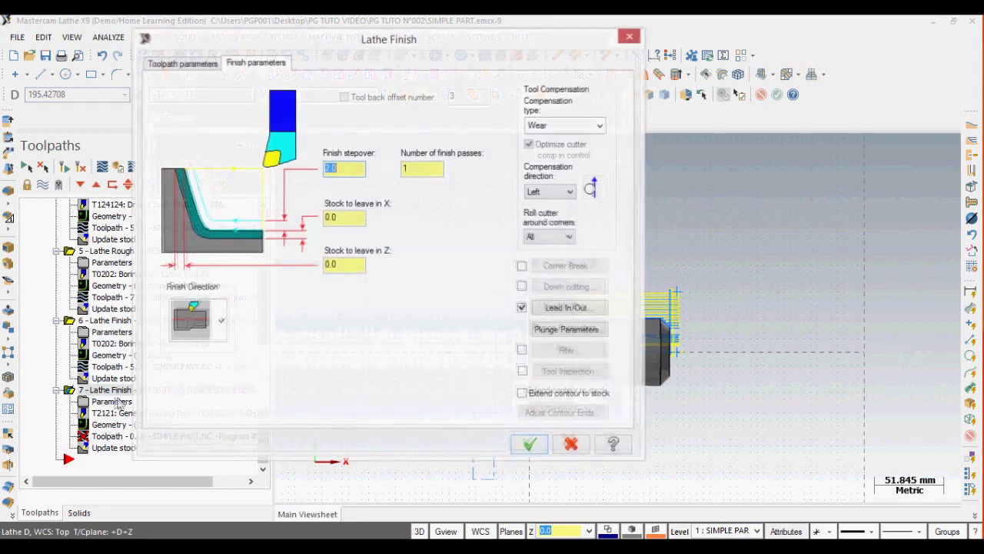
{"action": "left_click", "coordinate": [567, 329]}
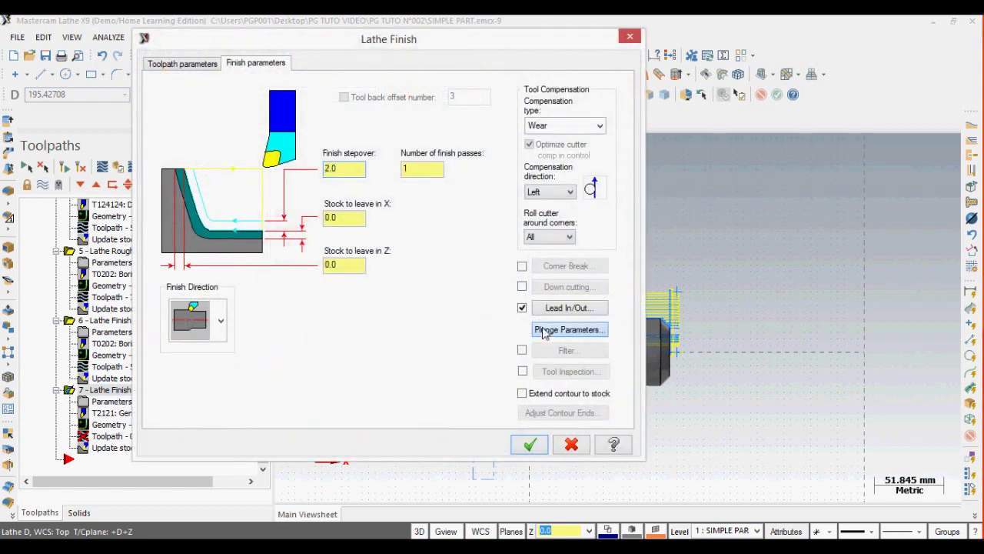
{"action": "left_click_drag", "start_coordinate": [139, 179], "coordinate": [303, 152]}
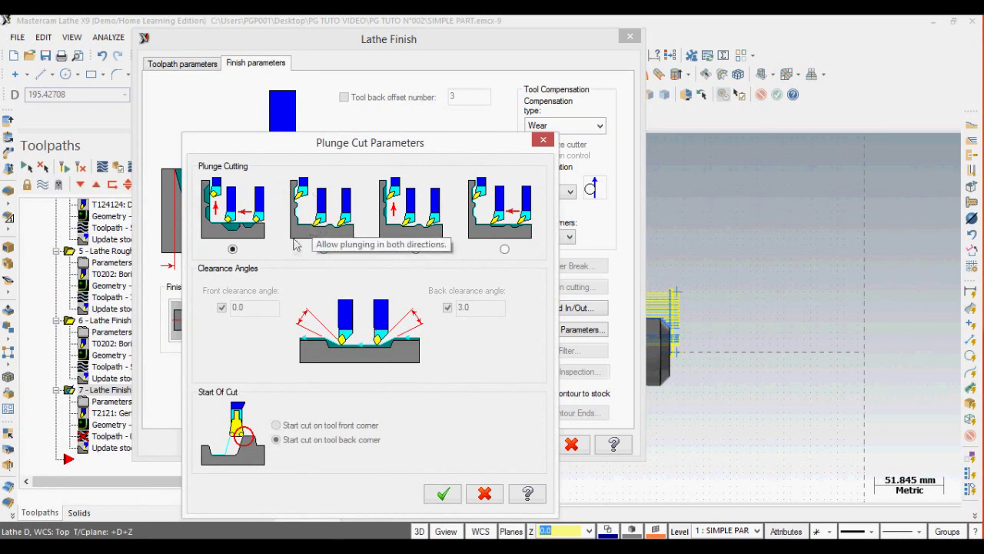
{"action": "left_click", "coordinate": [324, 250]}
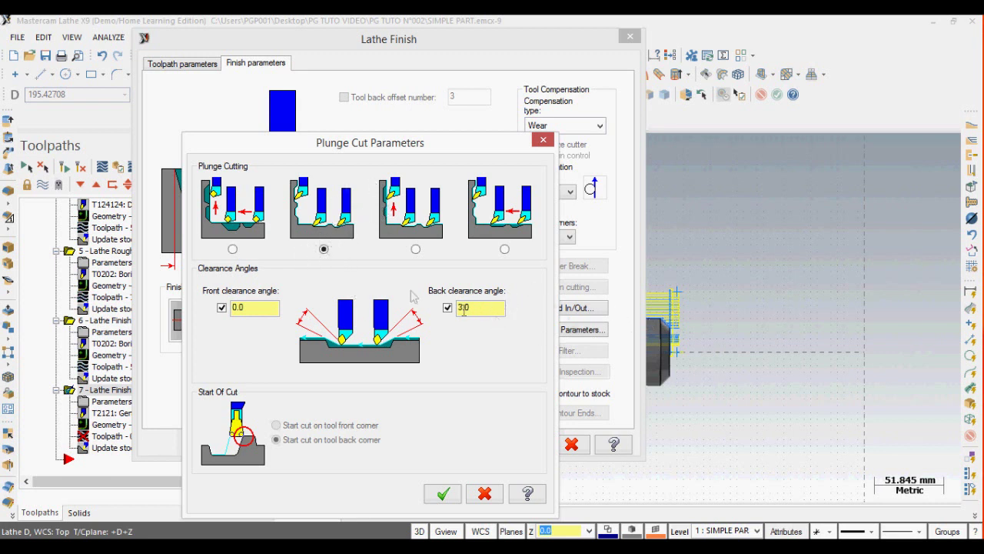
{"action": "left_click_drag", "start_coordinate": [285, 151], "coordinate": [316, 108]}
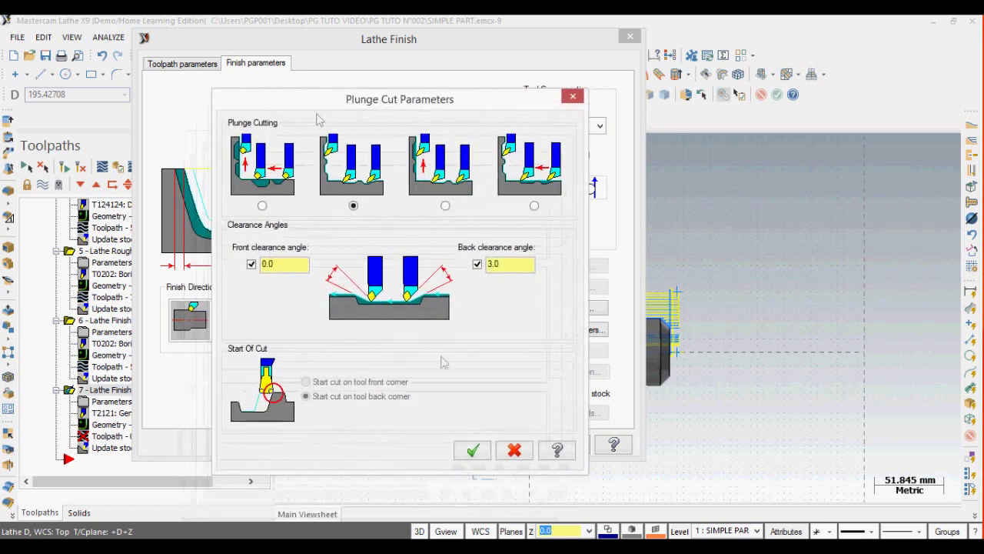
{"action": "left_click", "coordinate": [472, 450]}
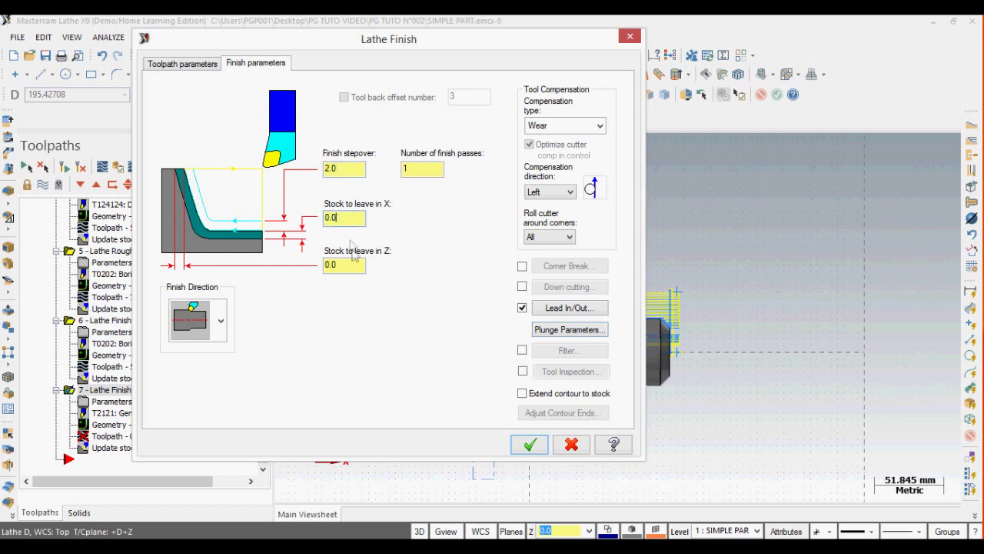
Set the outer finish's lead-in entry vector to Perpendicular with a length of 5.0
{"action": "left_click", "coordinate": [570, 309]}
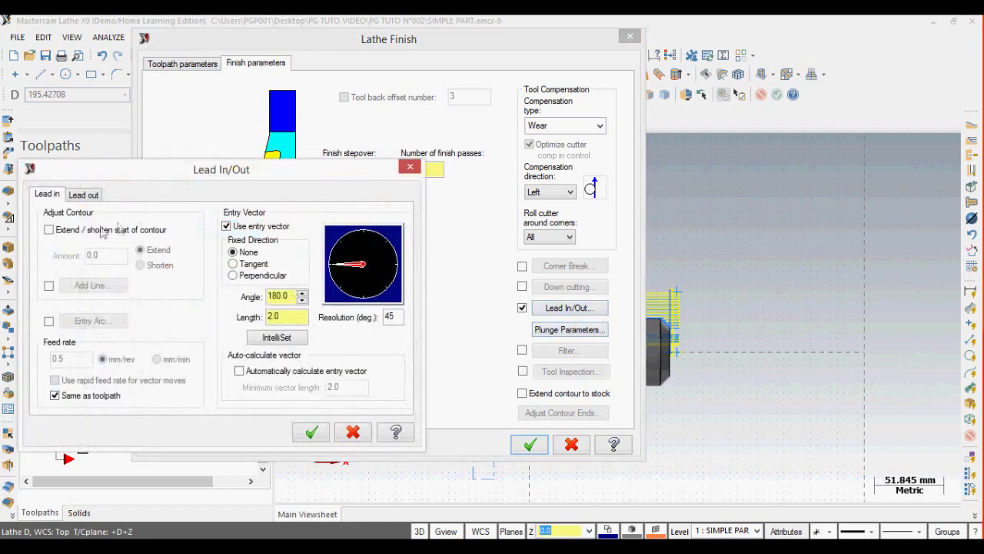
{"action": "left_click", "coordinate": [233, 276]}
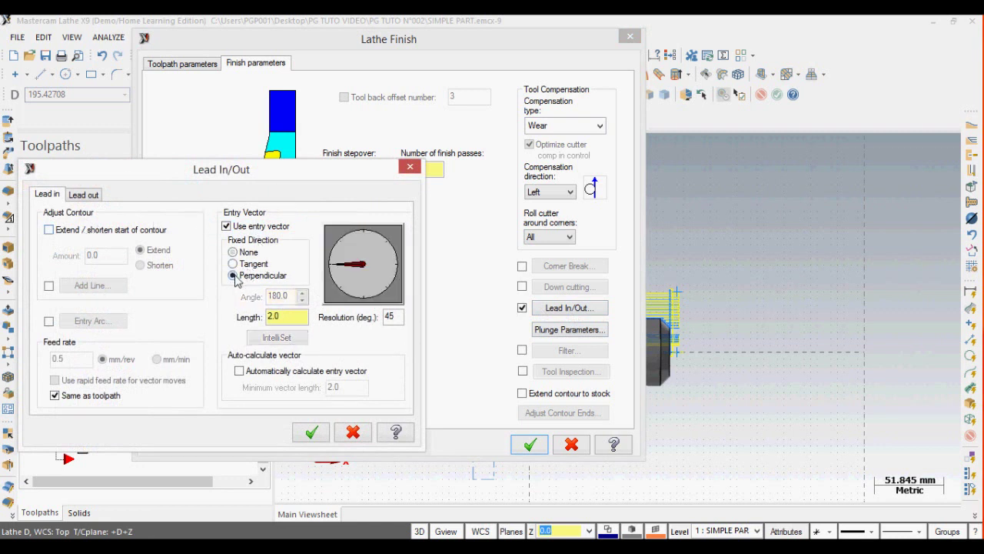
{"action": "left_click", "coordinate": [81, 195]}
{"action": "left_click", "coordinate": [48, 194]}
{"action": "double_click", "coordinate": [301, 317]}
Enable extending the end of the contour in the outer finish's lead-out and regenerate the toolpath
{"action": "left_click", "coordinate": [84, 196]}
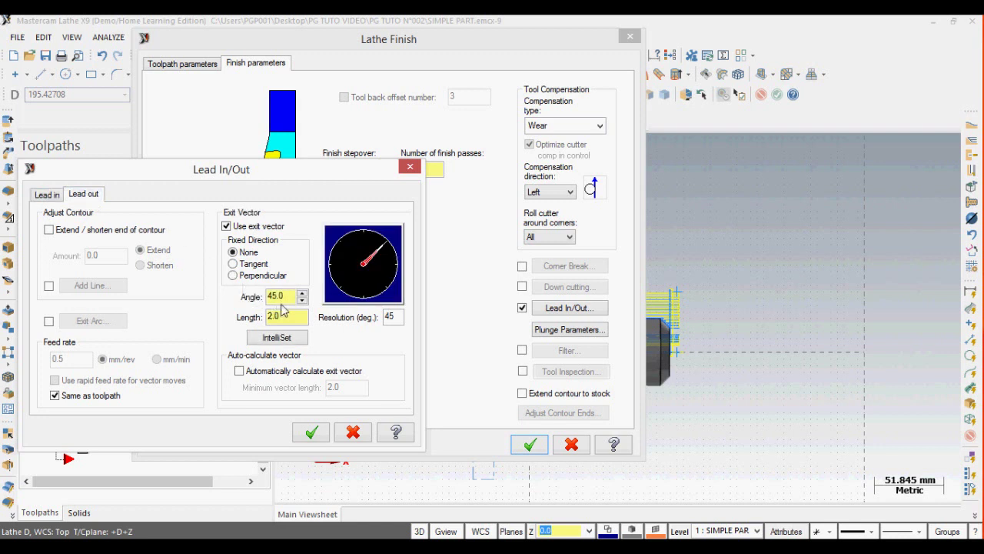
{"action": "left_click", "coordinate": [49, 230]}
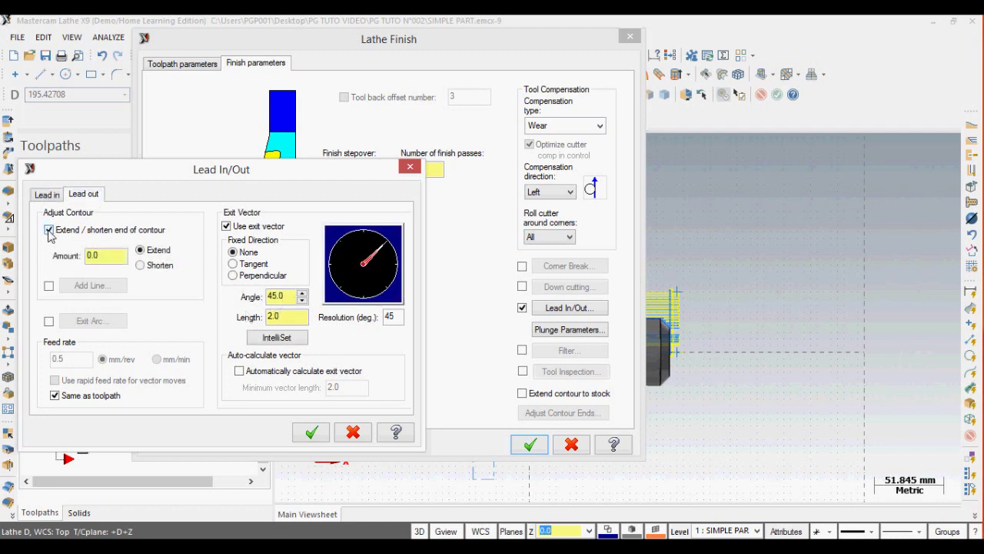
{"action": "left_click_drag", "start_coordinate": [112, 255], "coordinate": [60, 263]}
{"action": "left_click", "coordinate": [59, 198]}
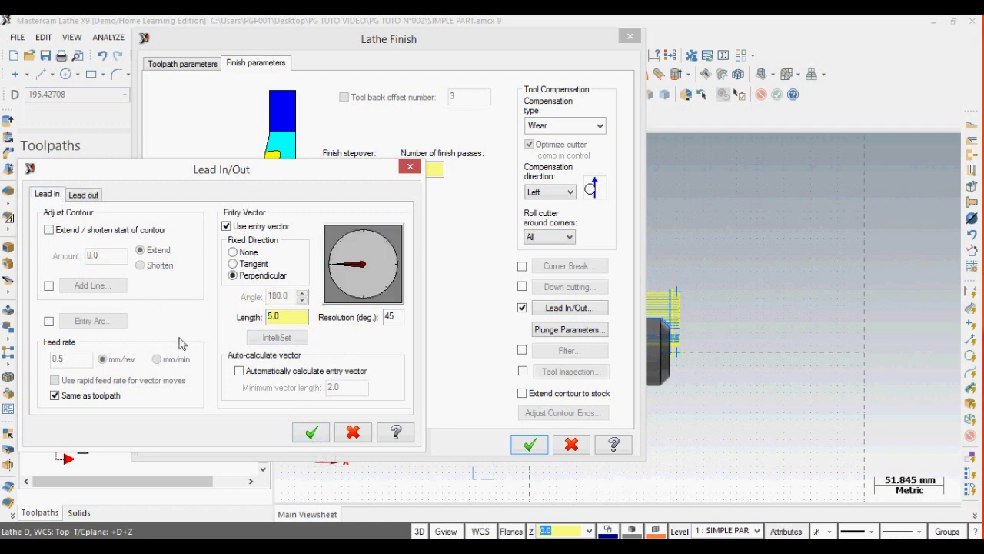
{"action": "left_click", "coordinate": [313, 433]}
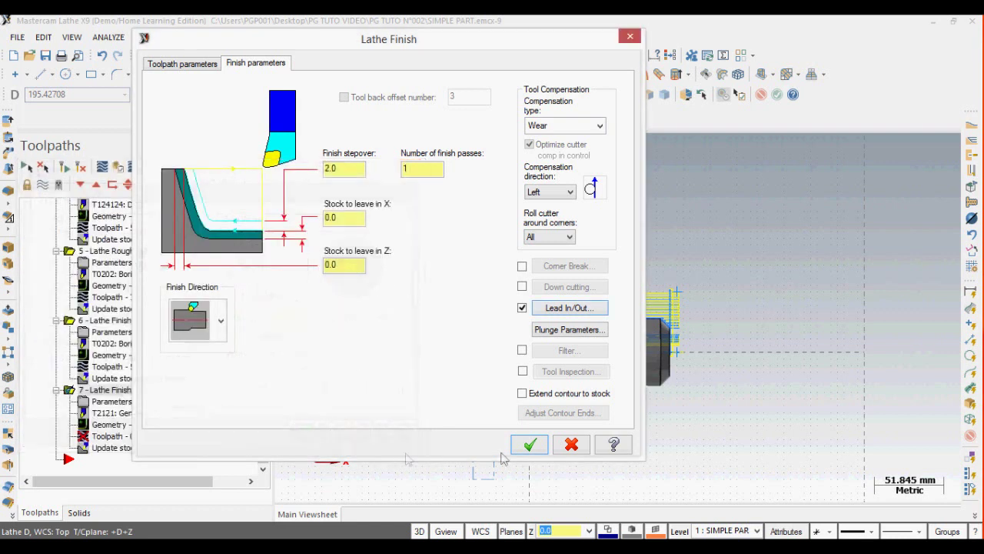
{"action": "left_click", "coordinate": [528, 445]}
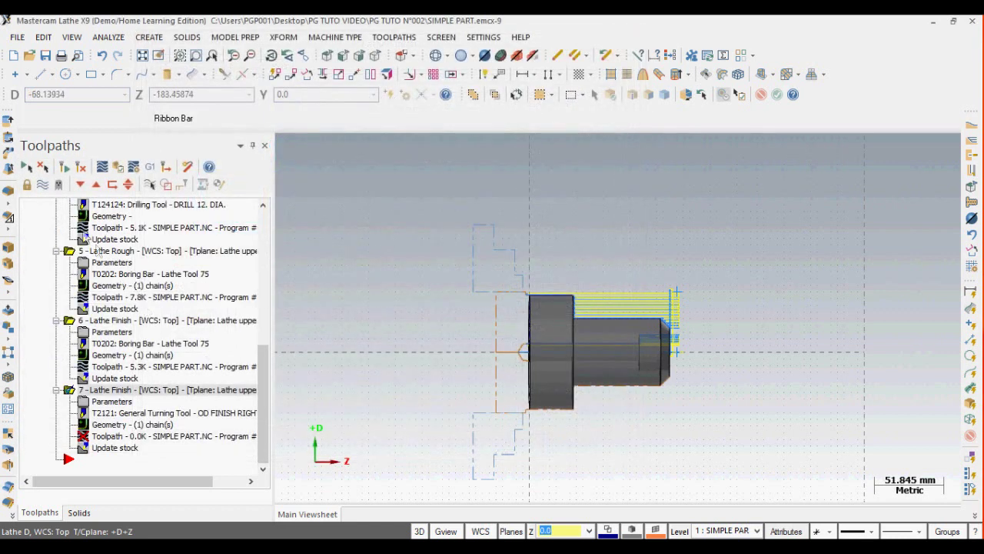
{"action": "left_click", "coordinate": [63, 167]}
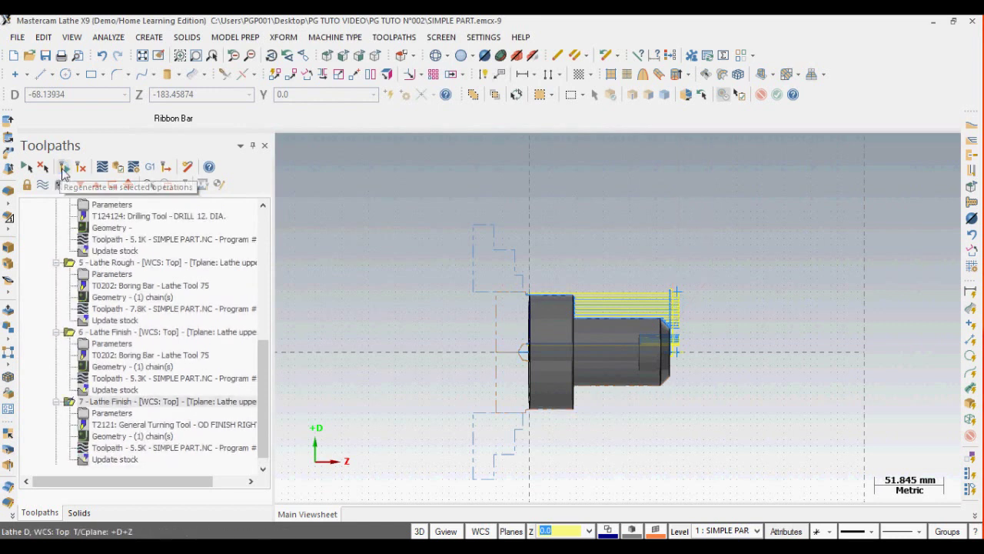
Examine the outer finish toolpath's entry at the back corner of the large outer diameter
{"action": "scroll", "coordinate": [520, 318], "scroll_direction": "up", "scroll_amount": 6}
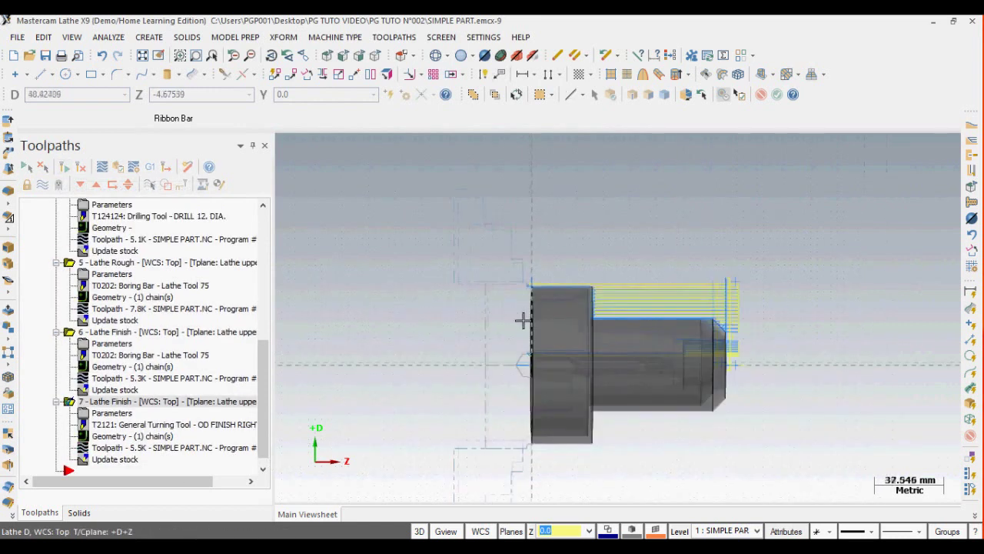
{"action": "scroll", "coordinate": [517, 278], "scroll_direction": "up", "scroll_amount": 9}
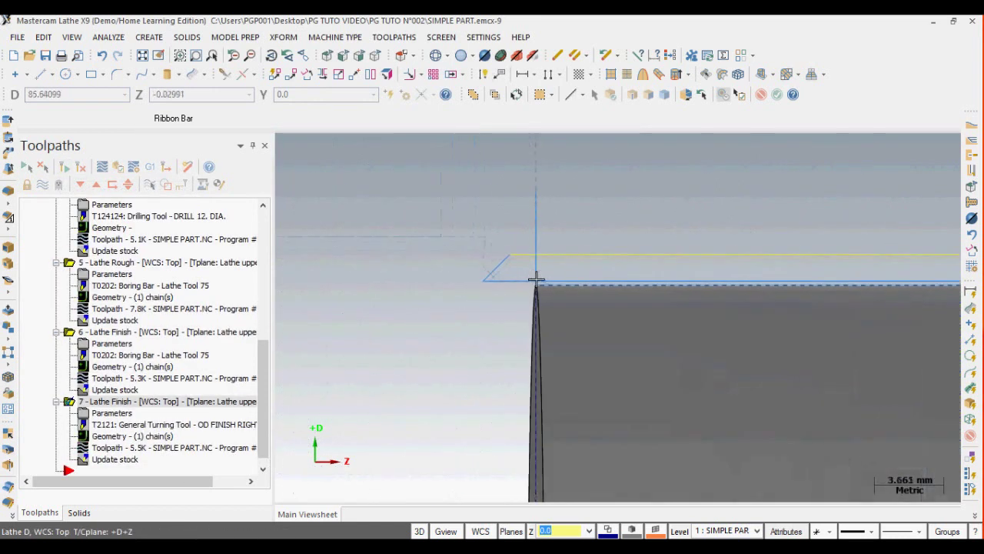
{"action": "scroll", "coordinate": [545, 291], "scroll_direction": "up", "scroll_amount": 3}
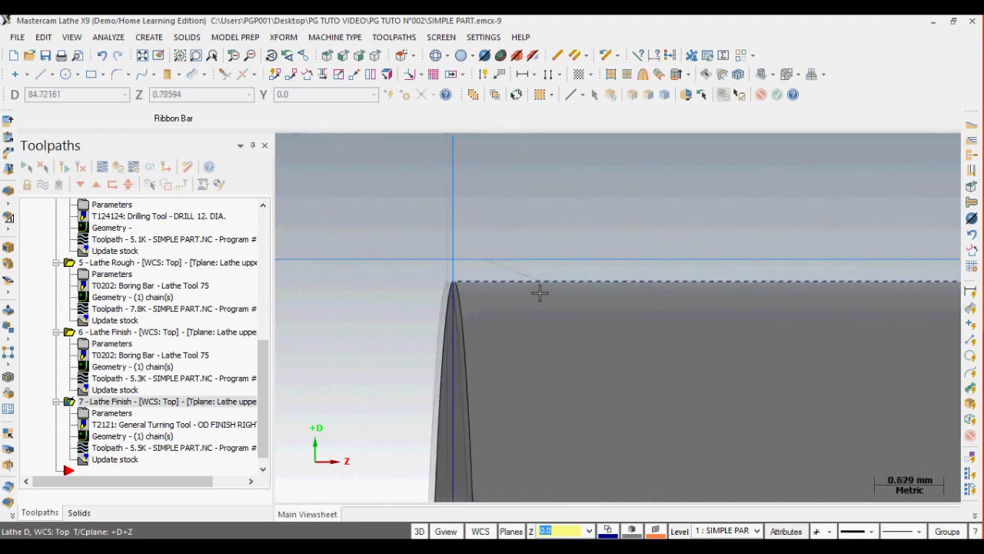
{"action": "scroll", "coordinate": [488, 281], "scroll_direction": "up", "scroll_amount": 2}
{"action": "scroll", "coordinate": [574, 282], "scroll_direction": "down", "scroll_amount": 4}
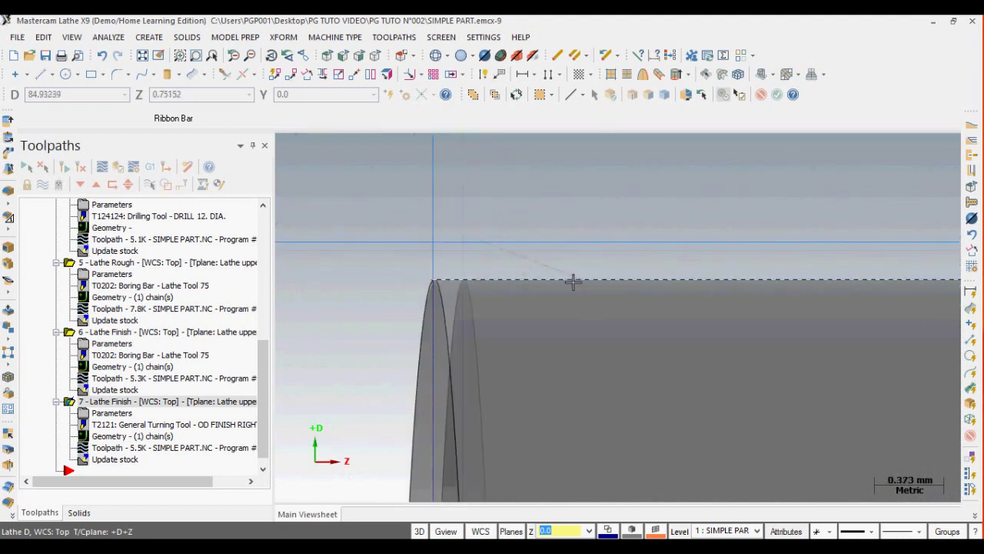
{"action": "scroll", "coordinate": [808, 319], "scroll_direction": "down", "scroll_amount": 6}
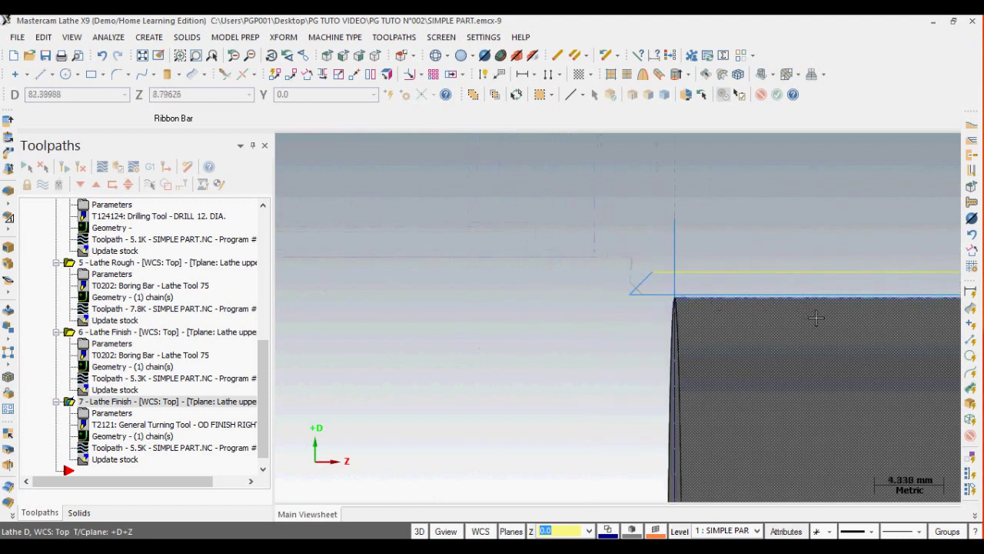
{"action": "scroll", "coordinate": [804, 327], "scroll_direction": "up", "scroll_amount": 5}
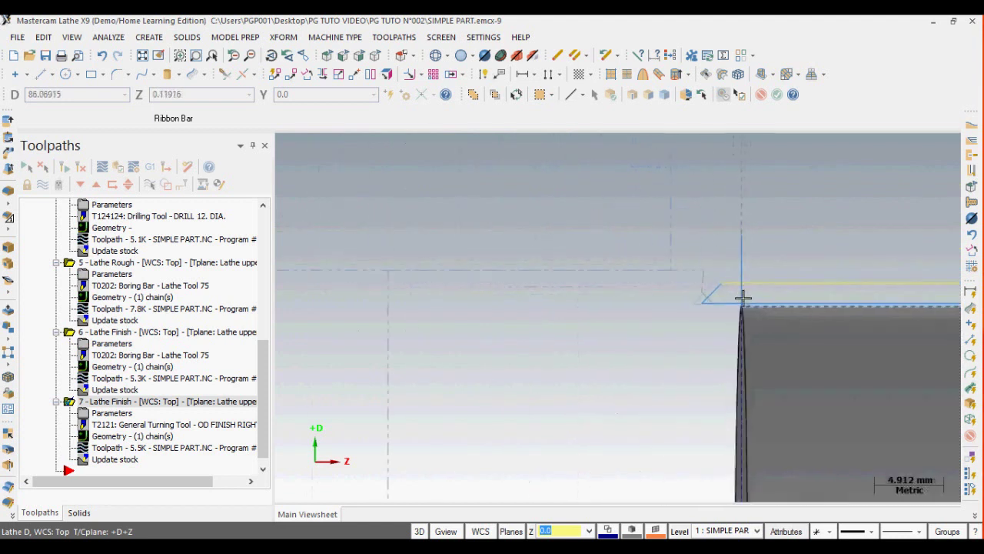
{"action": "scroll", "coordinate": [752, 308], "scroll_direction": "up", "scroll_amount": 2}
{"action": "scroll", "coordinate": [785, 305], "scroll_direction": "down", "scroll_amount": 3}
{"action": "scroll", "coordinate": [679, 306], "scroll_direction": "down", "scroll_amount": 10}
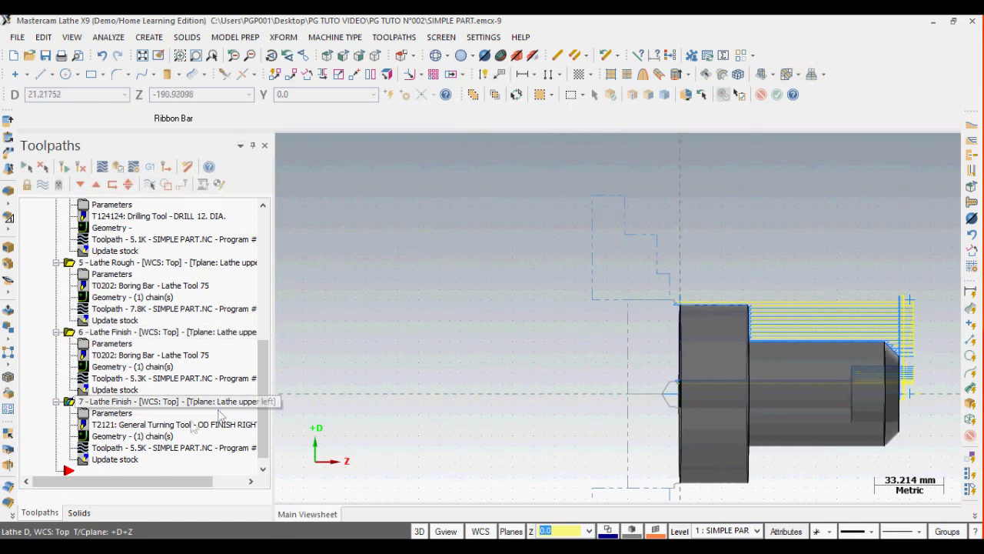
Extend the start of the outer finish contour by 2.0 in the lead-in settings
{"action": "left_click", "coordinate": [106, 414]}
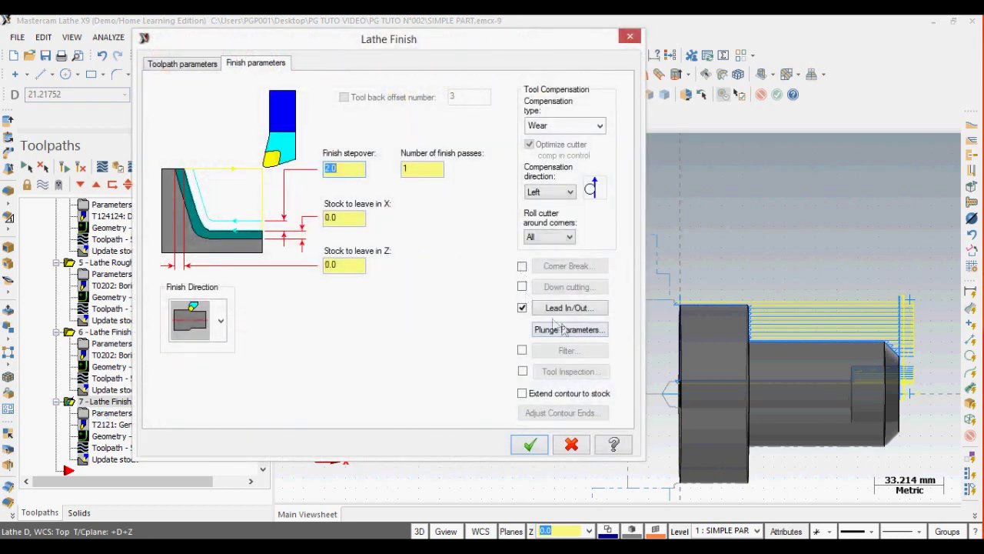
{"action": "left_click", "coordinate": [208, 66]}
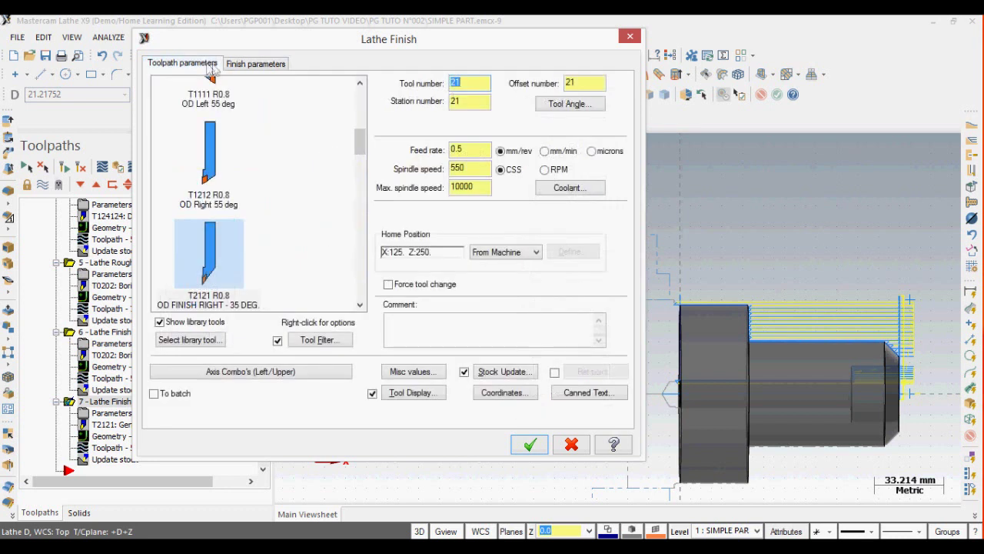
{"action": "left_click", "coordinate": [243, 68]}
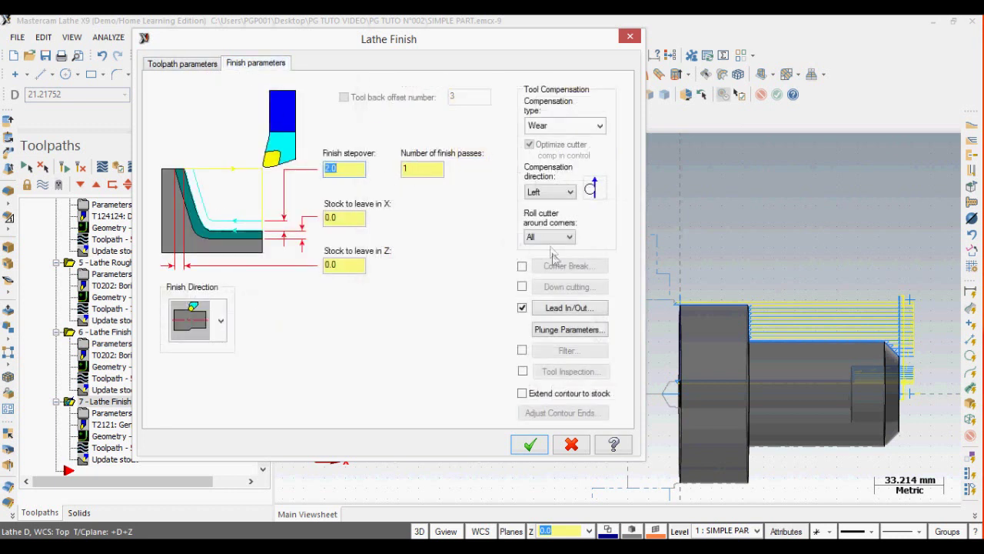
{"action": "left_click", "coordinate": [553, 310]}
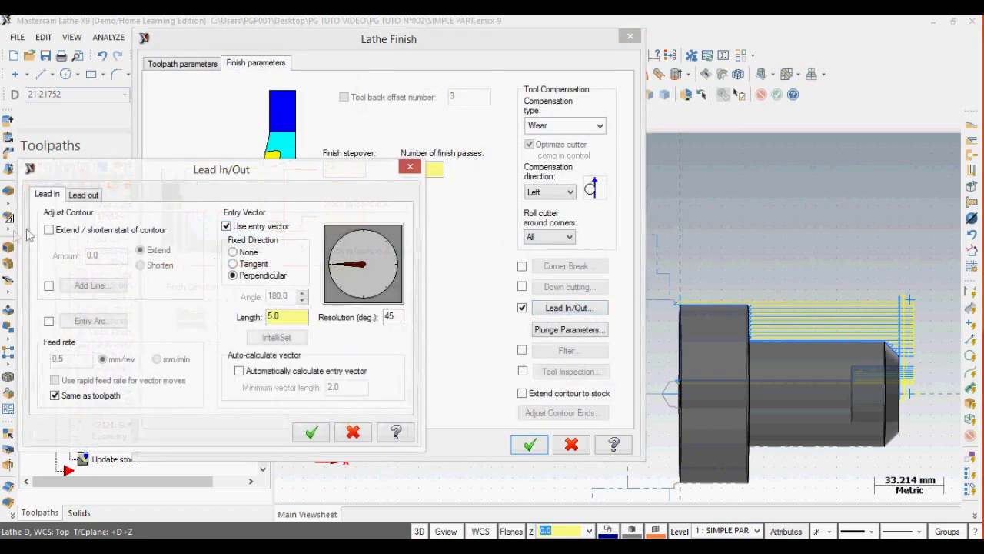
{"action": "left_click", "coordinate": [49, 229]}
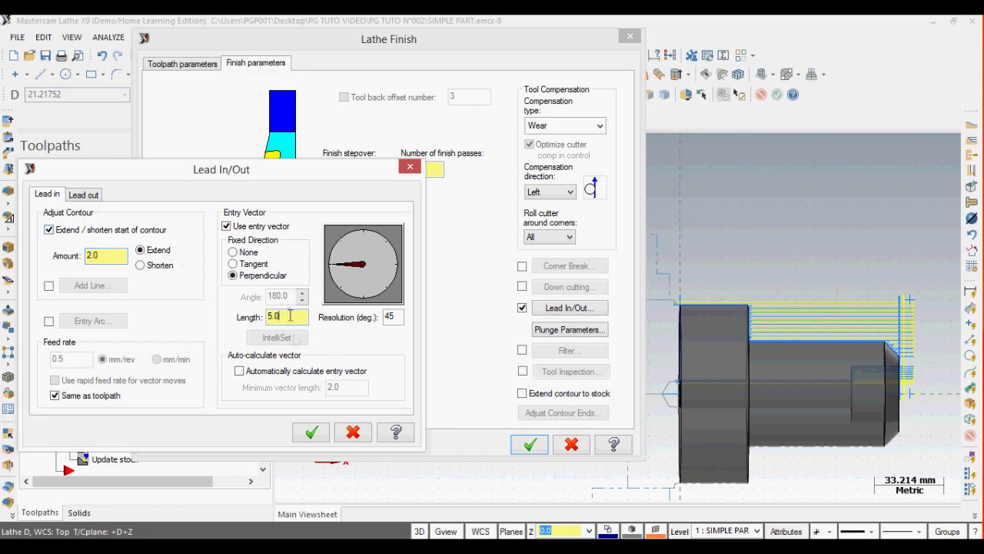
{"action": "left_click", "coordinate": [311, 432]}
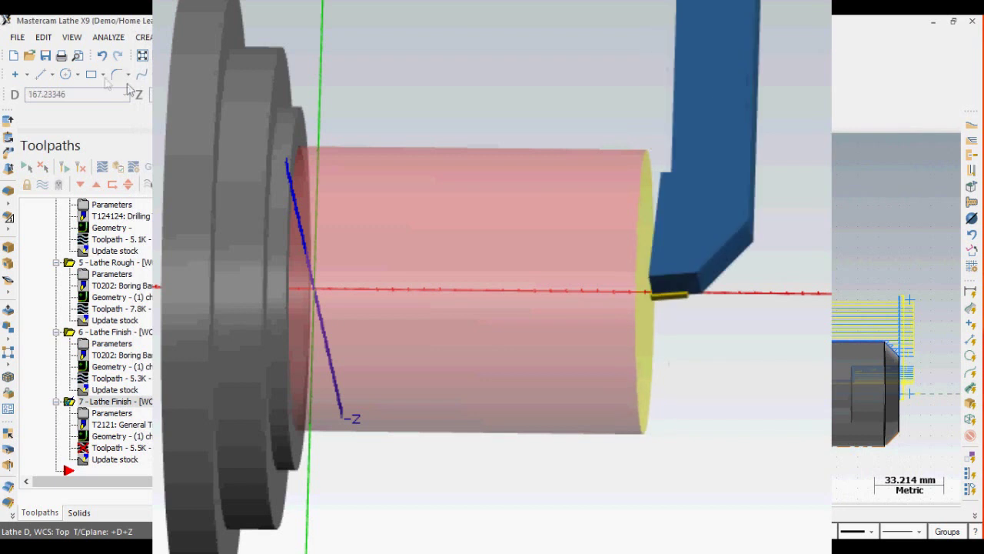
Verify the selected operations in a machining simulation
{"action": "left_click", "coordinate": [116, 169]}
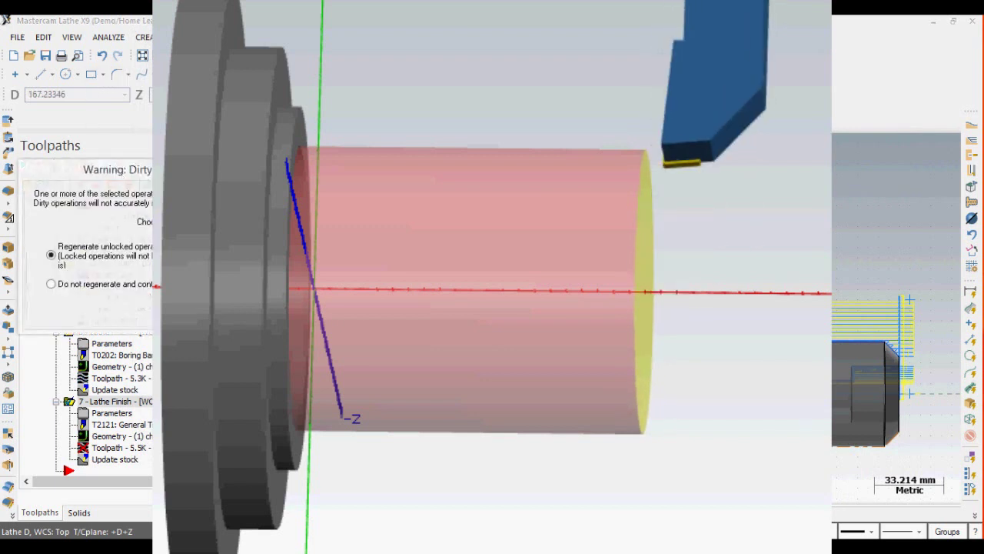